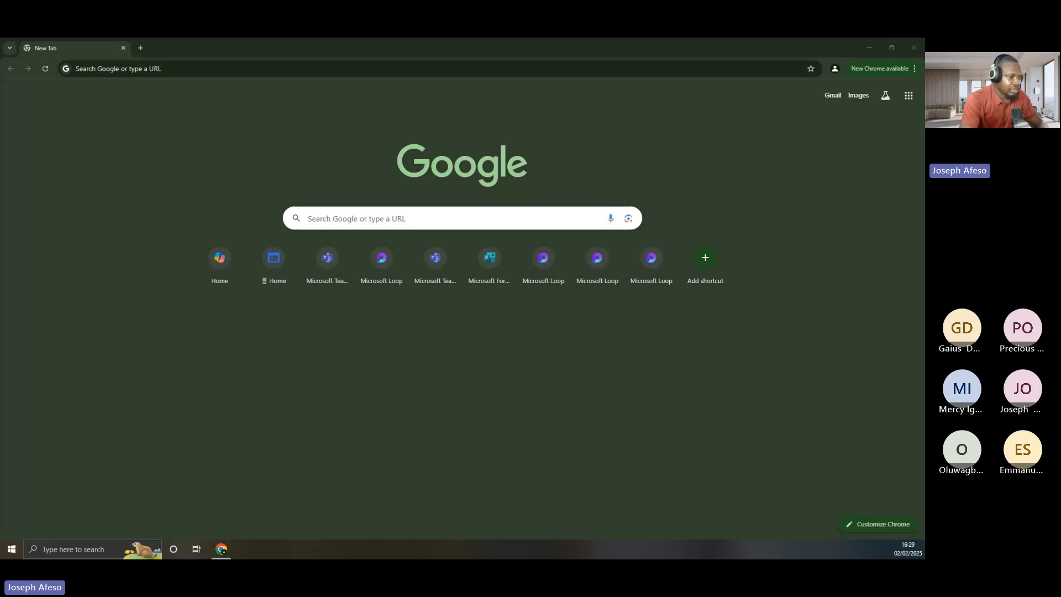
Cancel a screen snip, then drag the Paint window in over Chrome
key("super+shift+s")
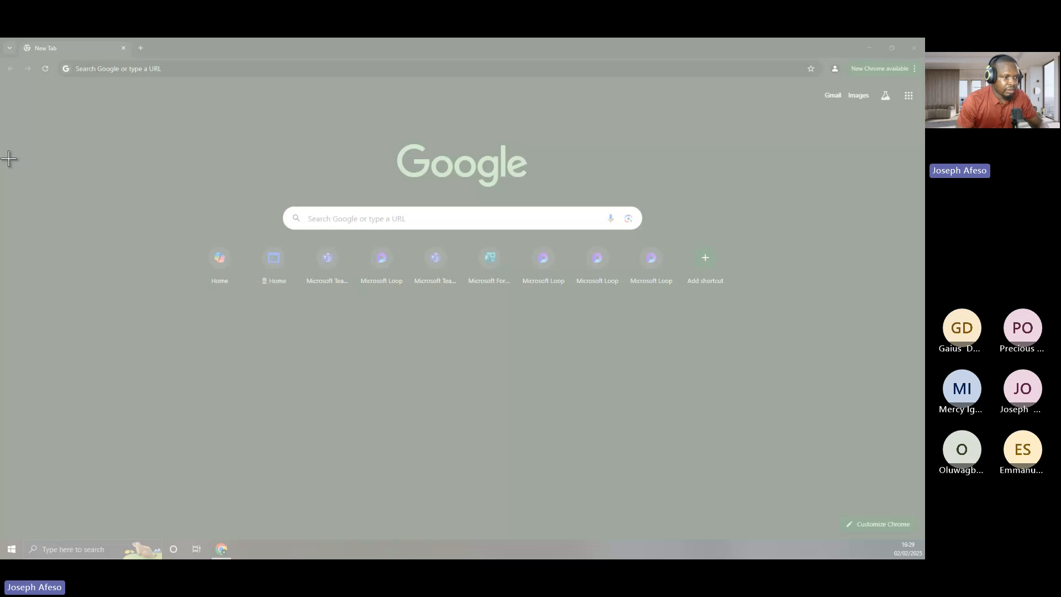
key("Escape")
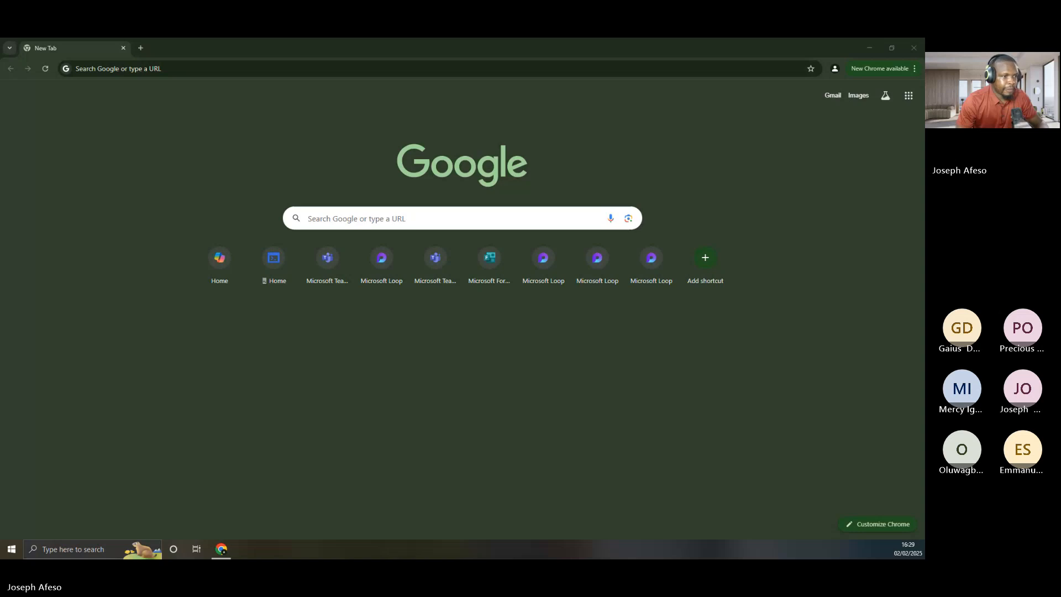
mouse_move(0, 264)
left_mouse_down()
mouse_move(0, 276)
mouse_move(586, 128)
mouse_move(562, 125)
left_mouse_up()
Maximize Paint and enlarge the blank canvas to 2819 × 1299 px
left_click(685, 124)
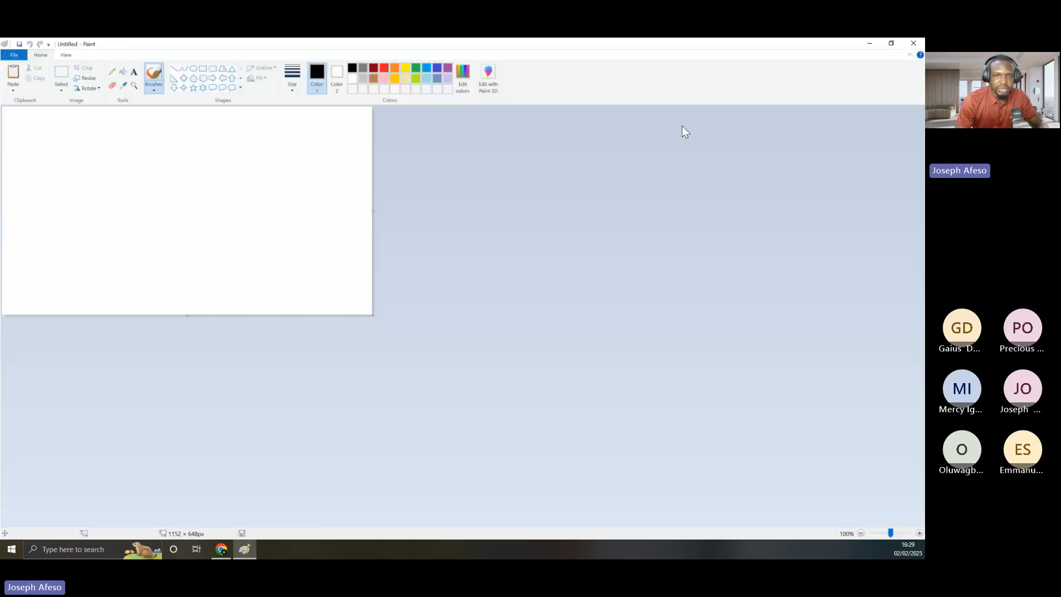
left_click_drag(372, 211, 907, 313)
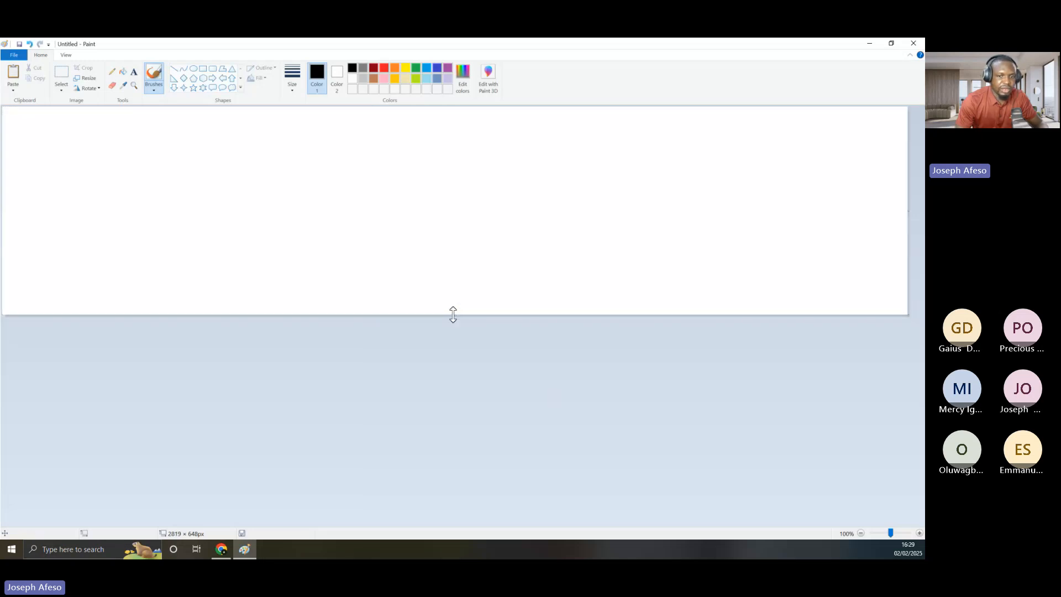
left_click_drag(453, 313, 466, 522)
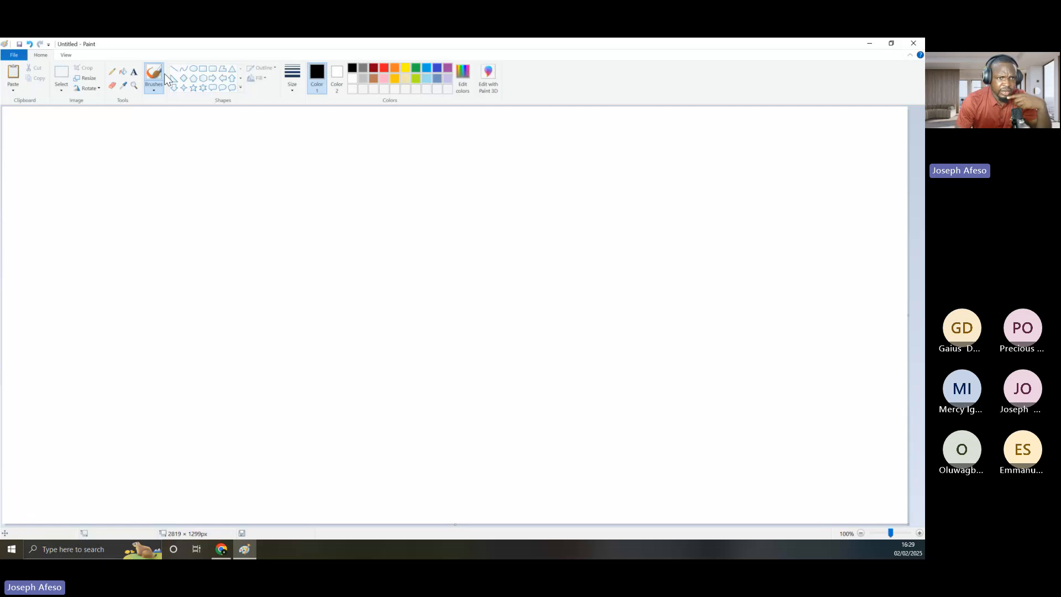
Draw the house body as a rectangle with a triangular roof on top
left_click(203, 70)
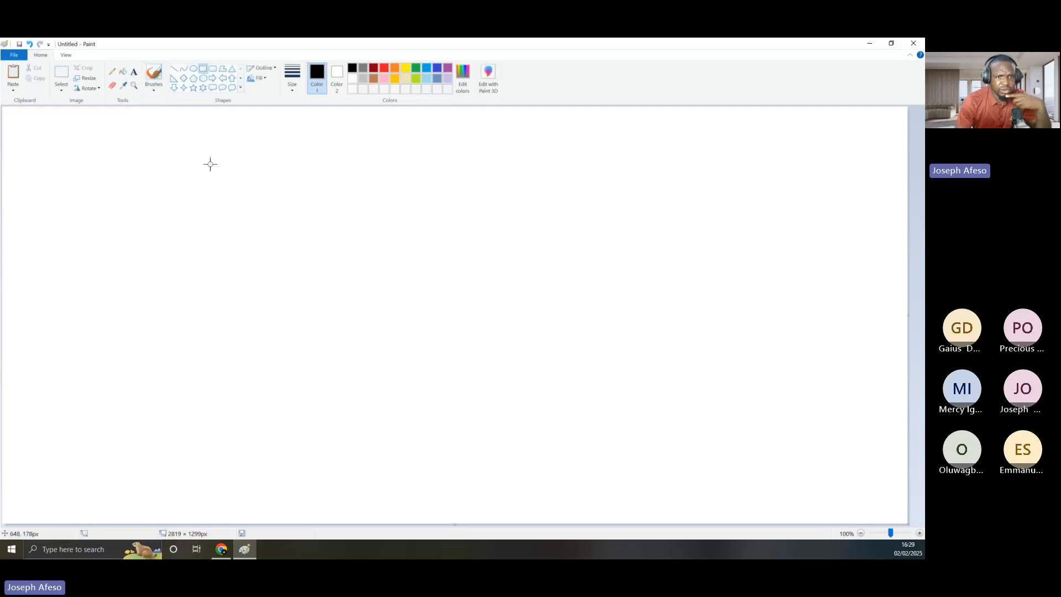
mouse_move(209, 164)
left_mouse_down()
mouse_move(570, 427)
mouse_move(635, 442)
left_mouse_up()
left_click_drag(441, 279, 434, 326)
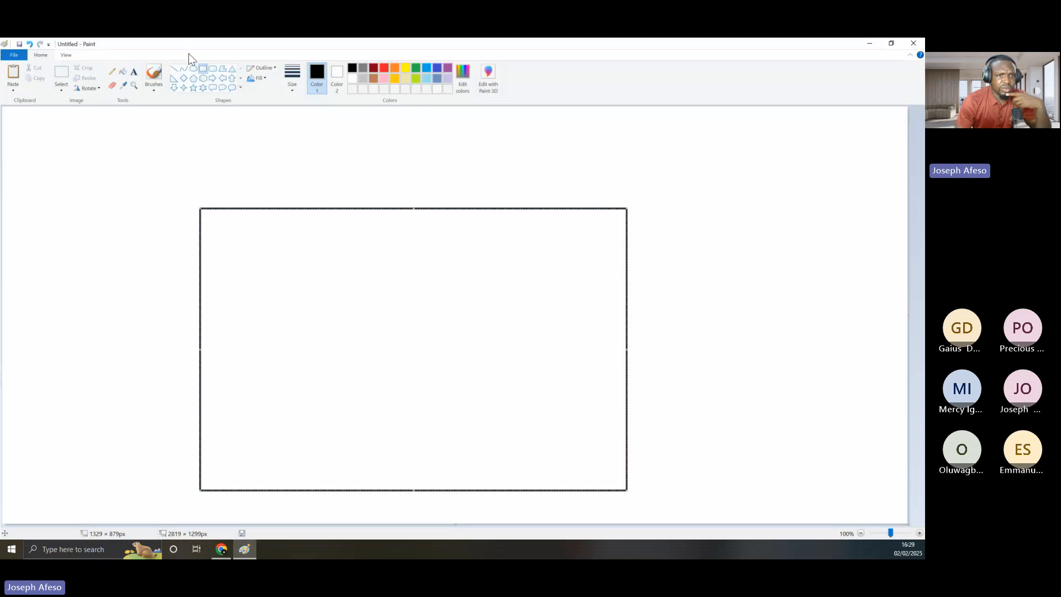
left_click(233, 69)
mouse_move(197, 115)
left_mouse_down()
mouse_move(645, 207)
mouse_move(631, 207)
left_mouse_up()
left_click(129, 249)
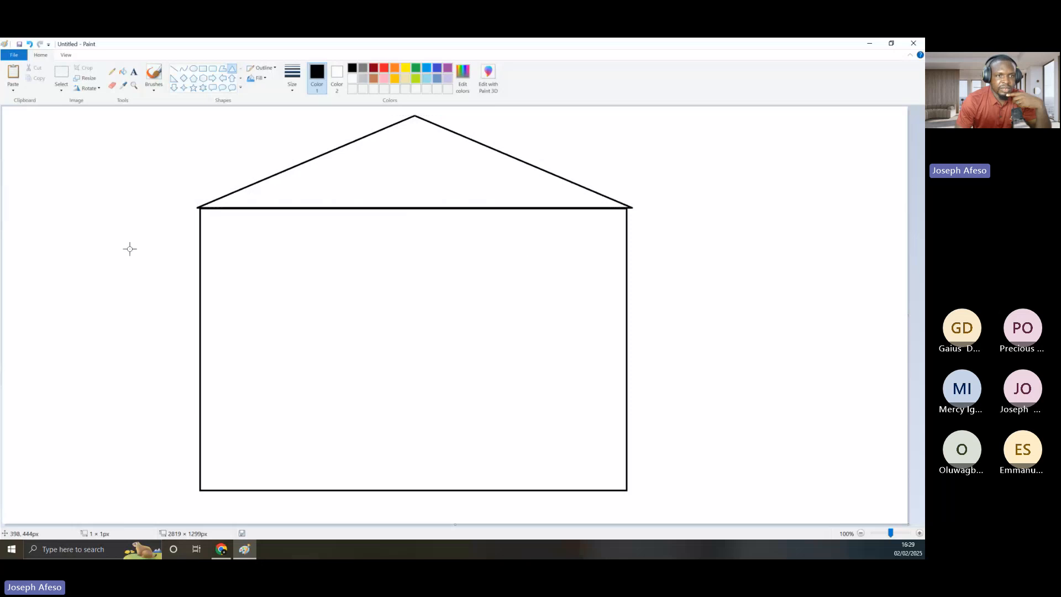
Draw two rectangular boxes side by side inside the house
left_click(203, 68)
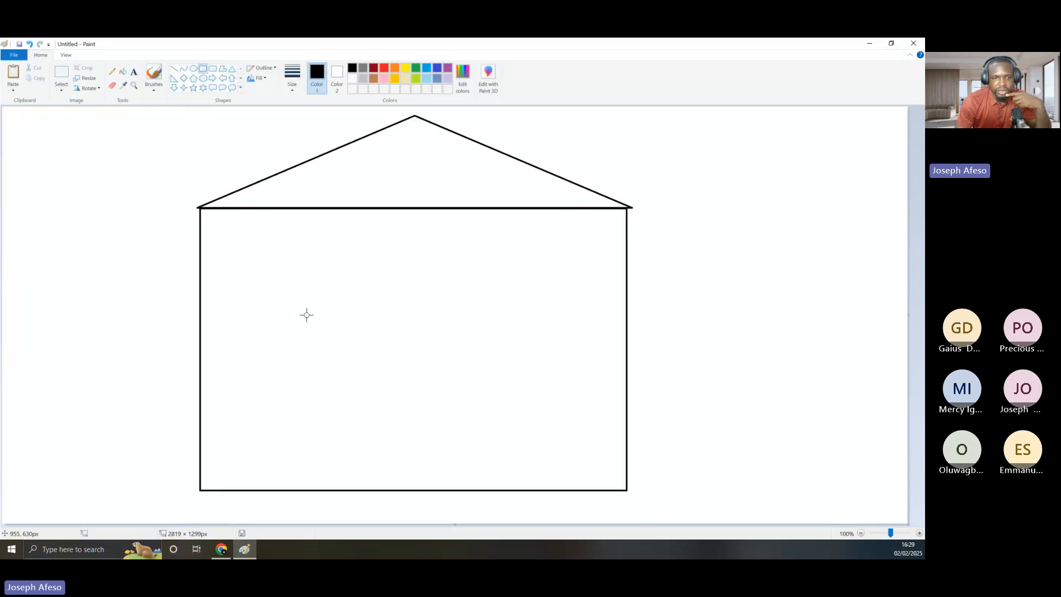
left_click_drag(270, 291, 363, 435)
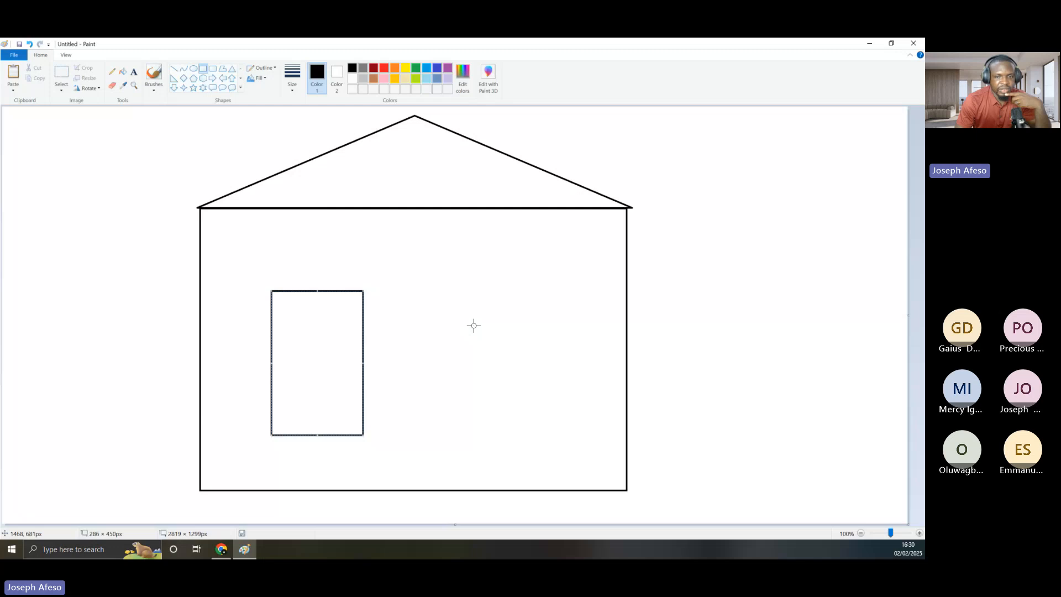
left_click_drag(468, 285, 571, 426)
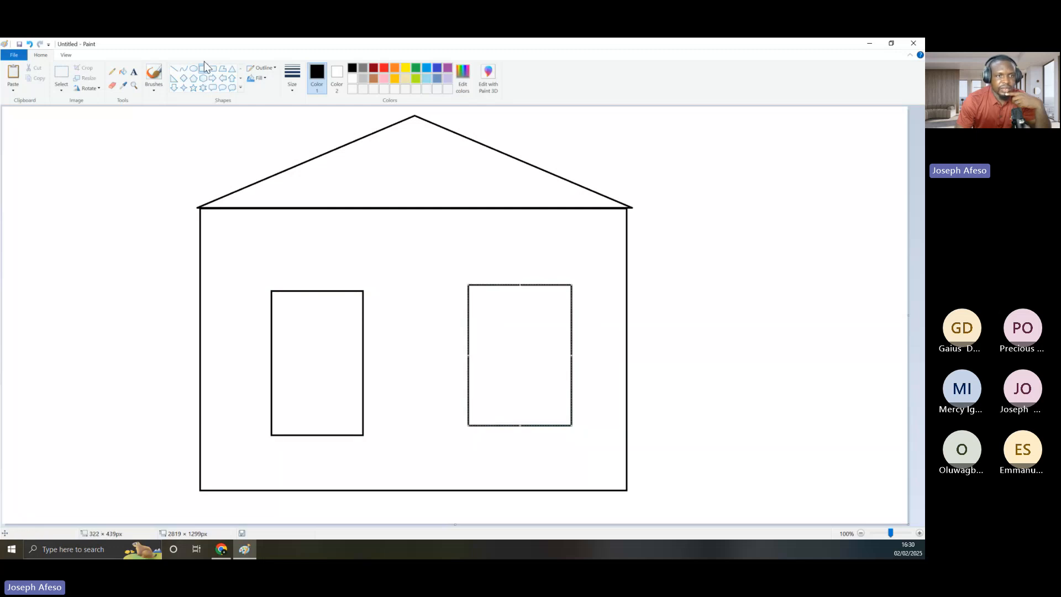
left_click(222, 79)
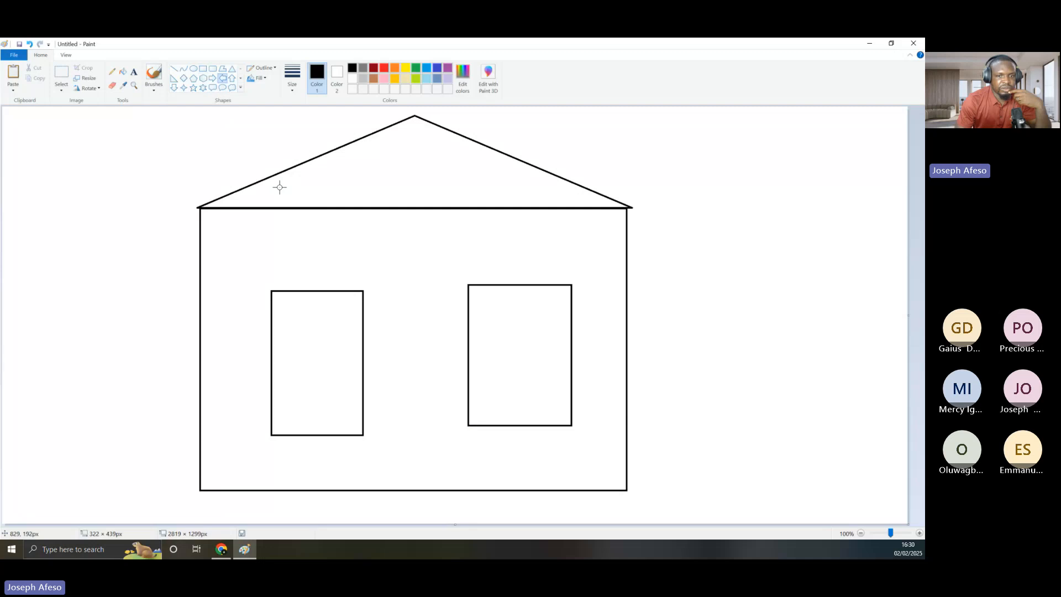
Draw a left-pointing arrow between the right and left boxes
left_click_drag(379, 325, 407, 348)
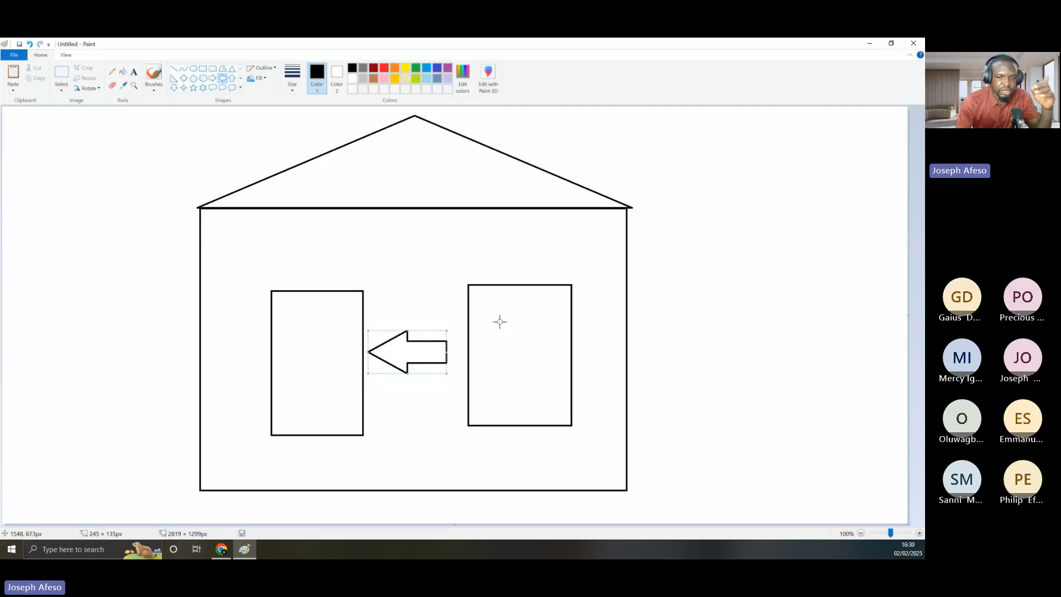
left_click(134, 72)
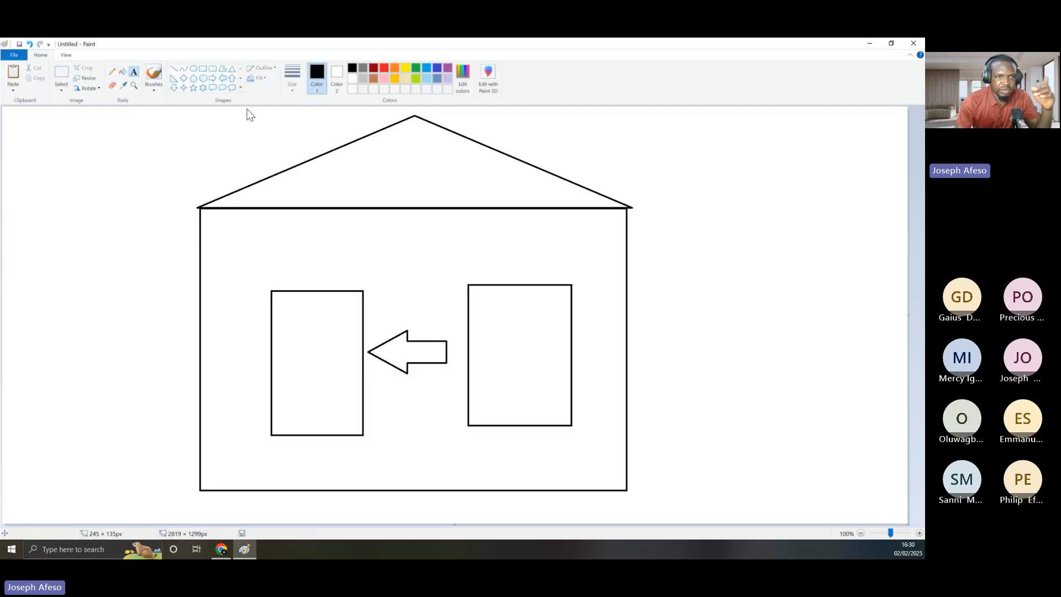
Add the bold one-line title 'User onbaording in M365' above the boxes
left_click(387, 231)
type("Us")
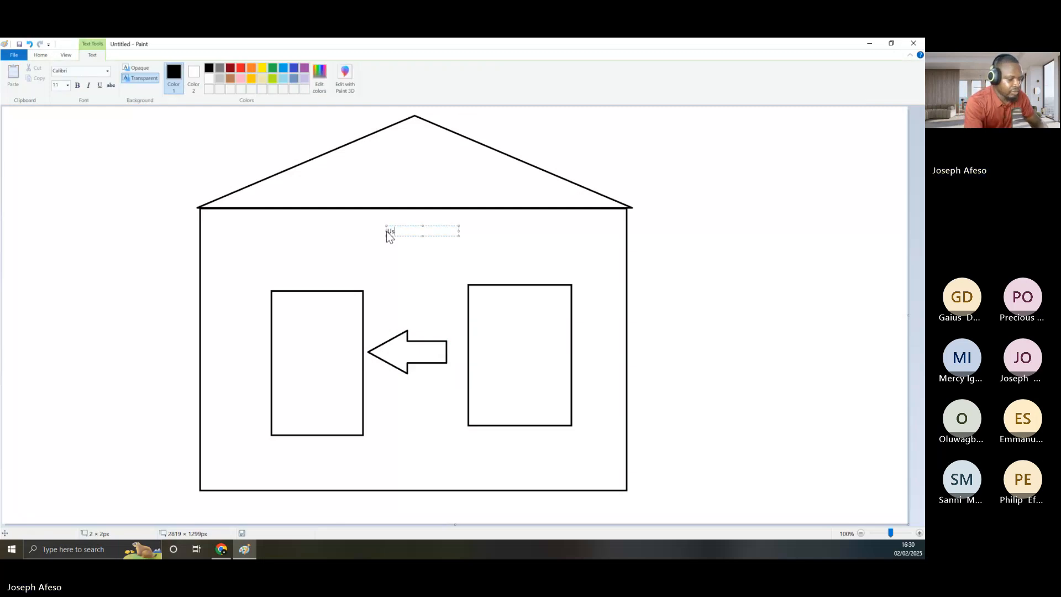
type("er onbaording")
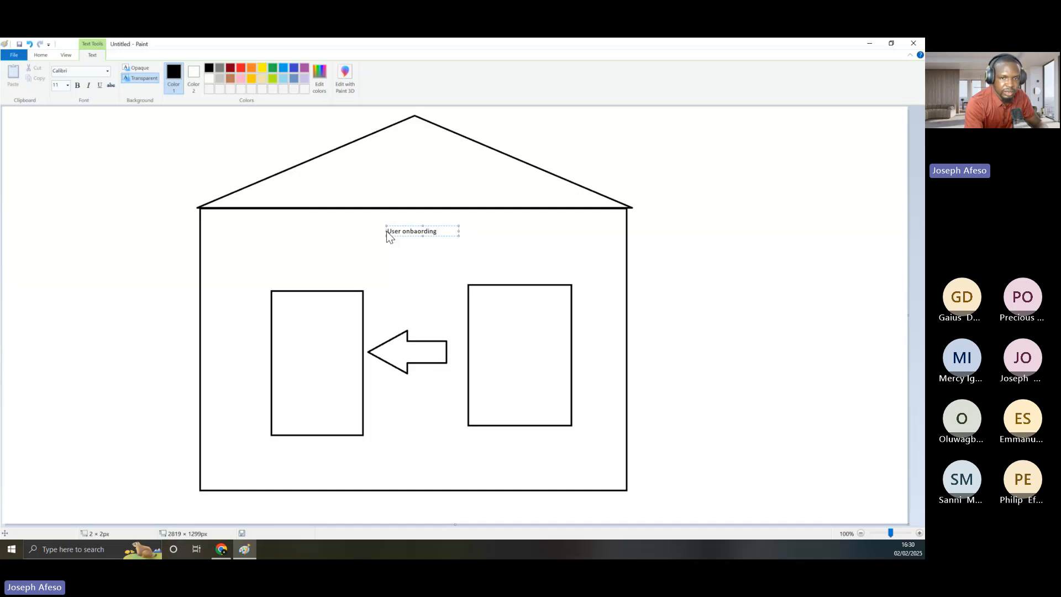
type(" in 365")
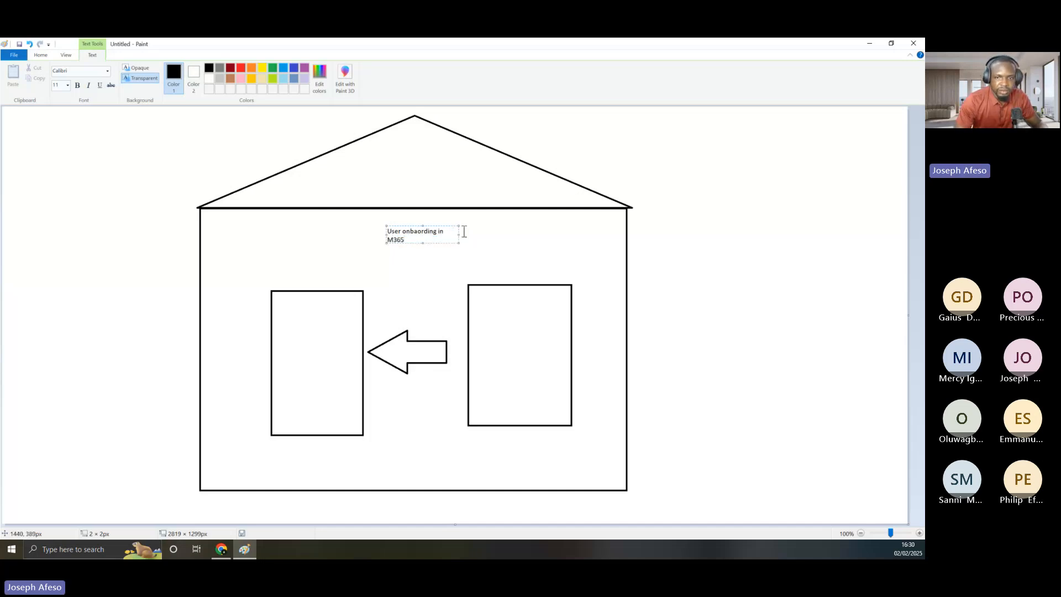
left_click_drag(459, 236, 520, 234)
key("ctrl+a")
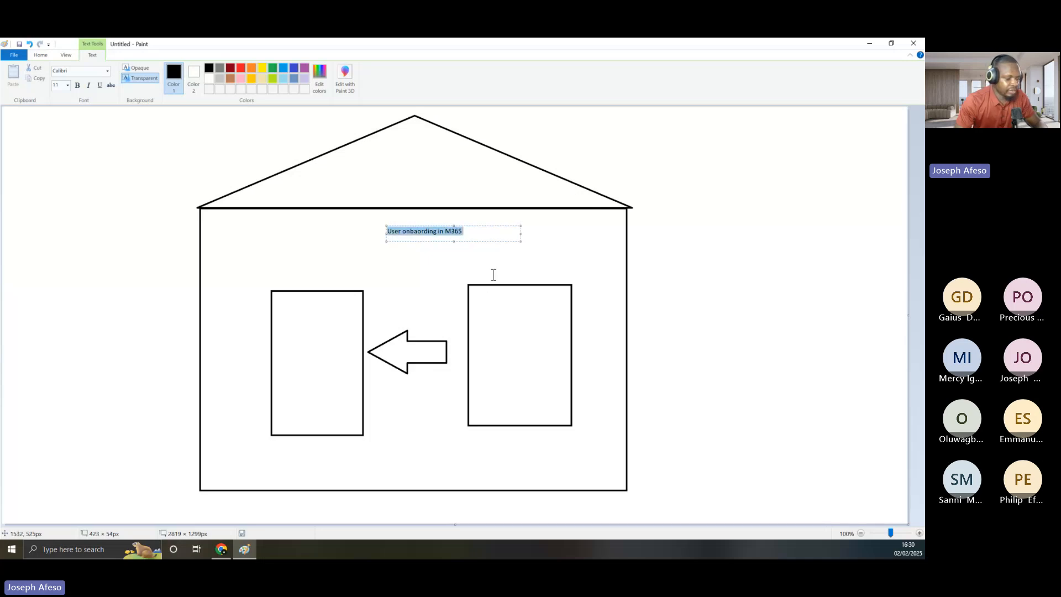
key("ctrl+b")
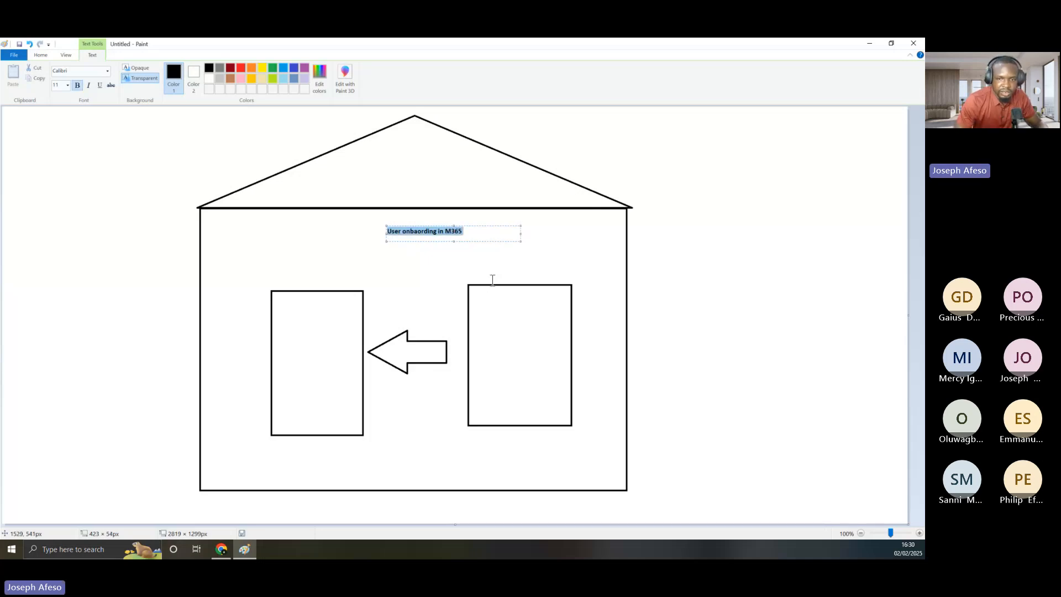
left_click(492, 276)
Label the right box 'HR Department' and the left box 'IT Department'
left_click(500, 274)
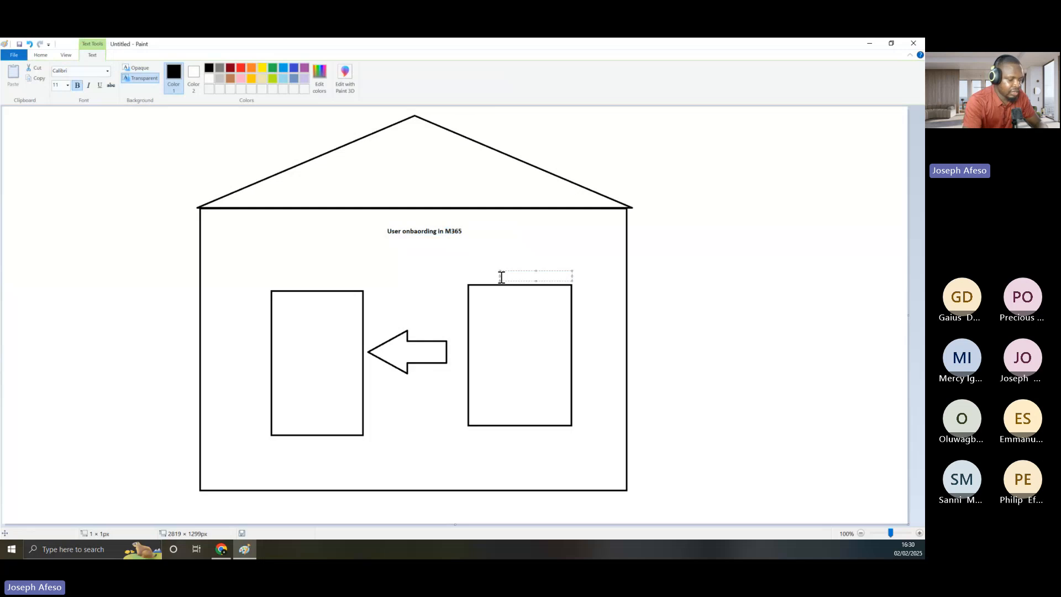
type("HR D")
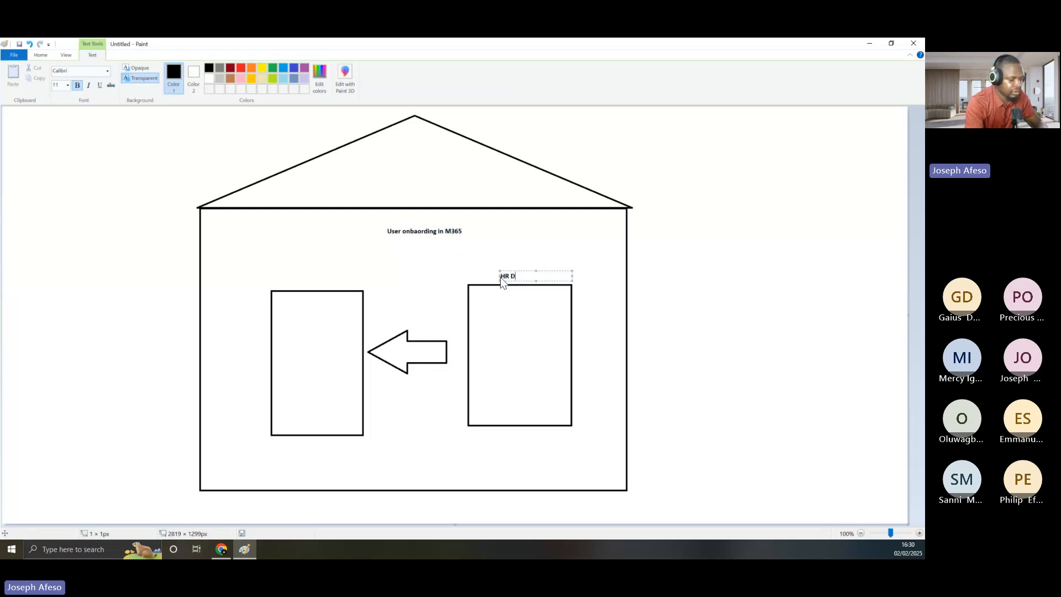
type("epart")
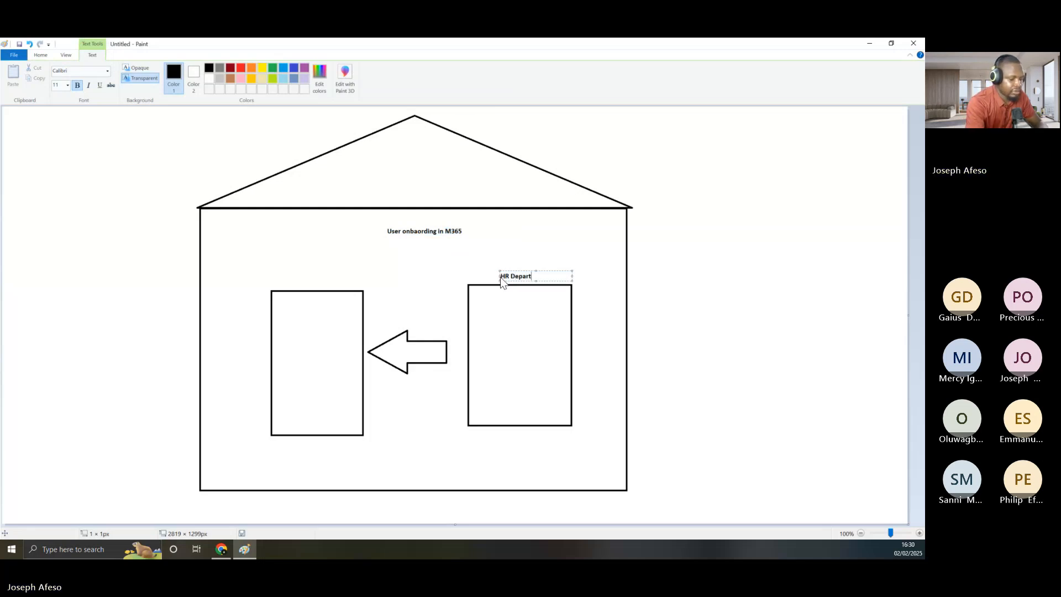
type("ment")
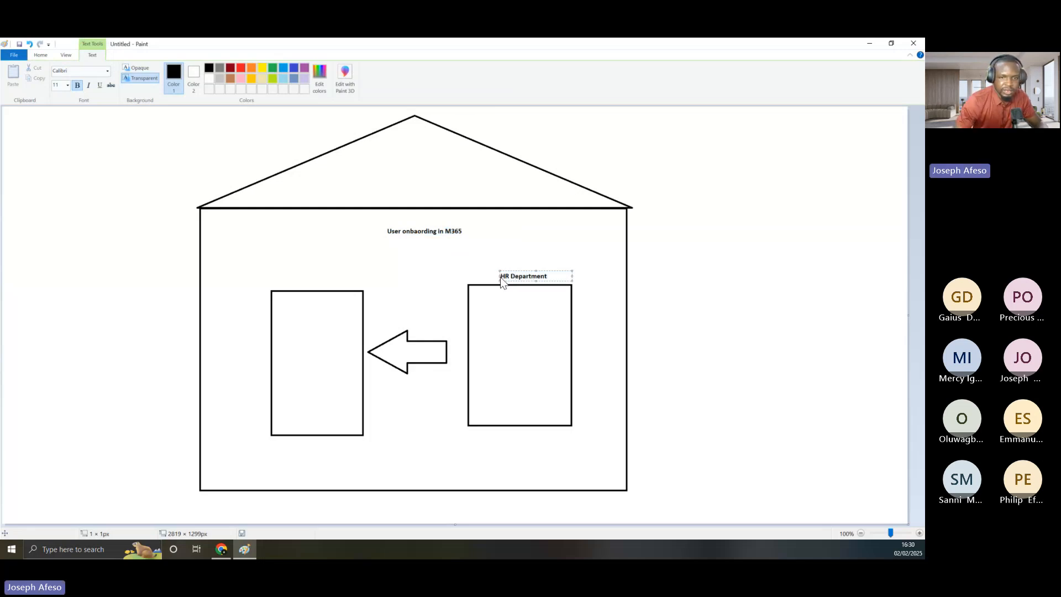
left_click(307, 283)
left_click(307, 283)
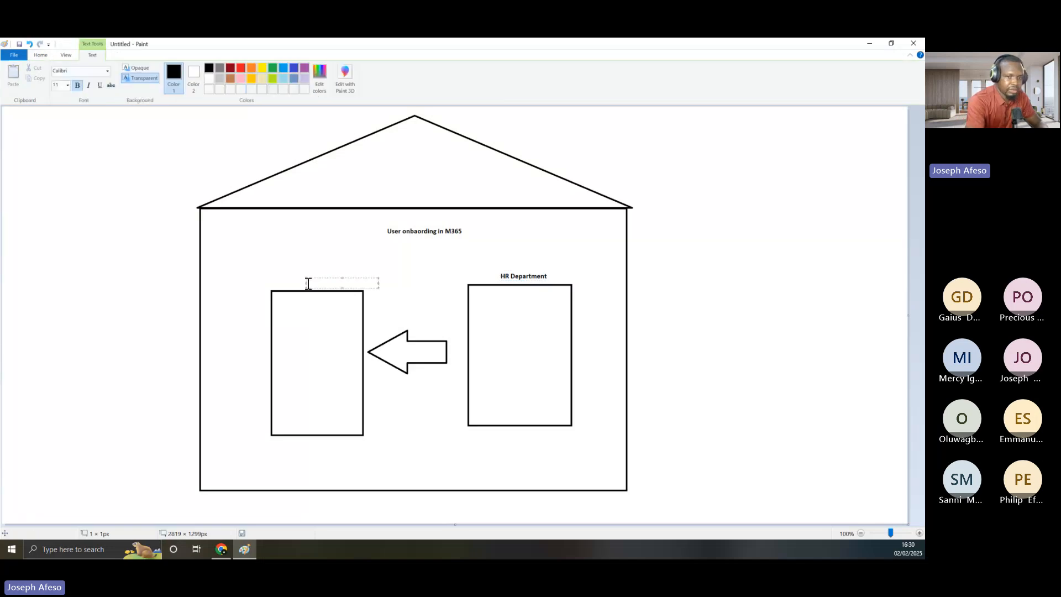
type("IT Departmen")
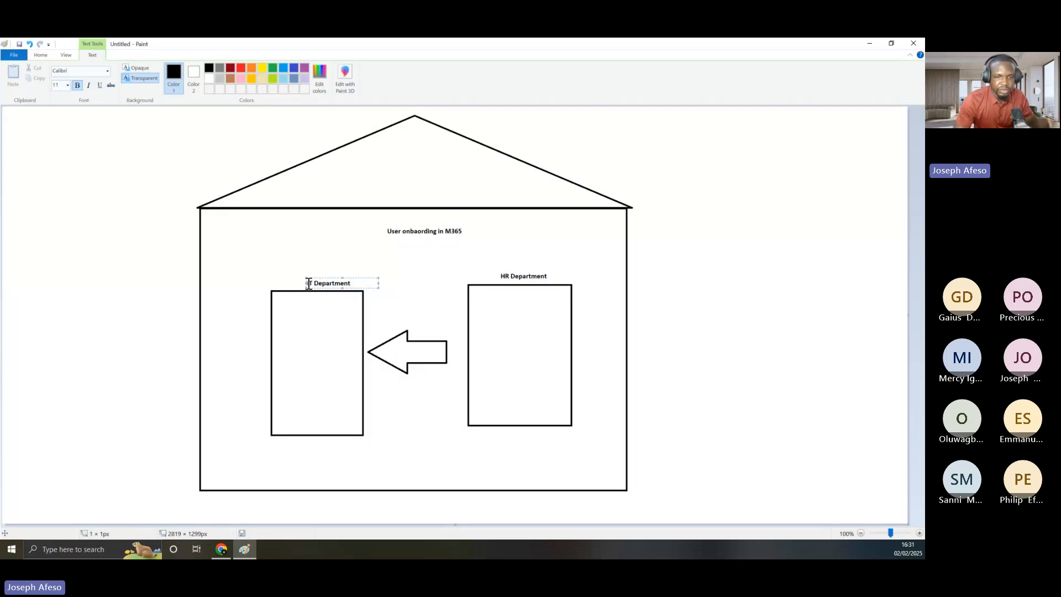
type("t")
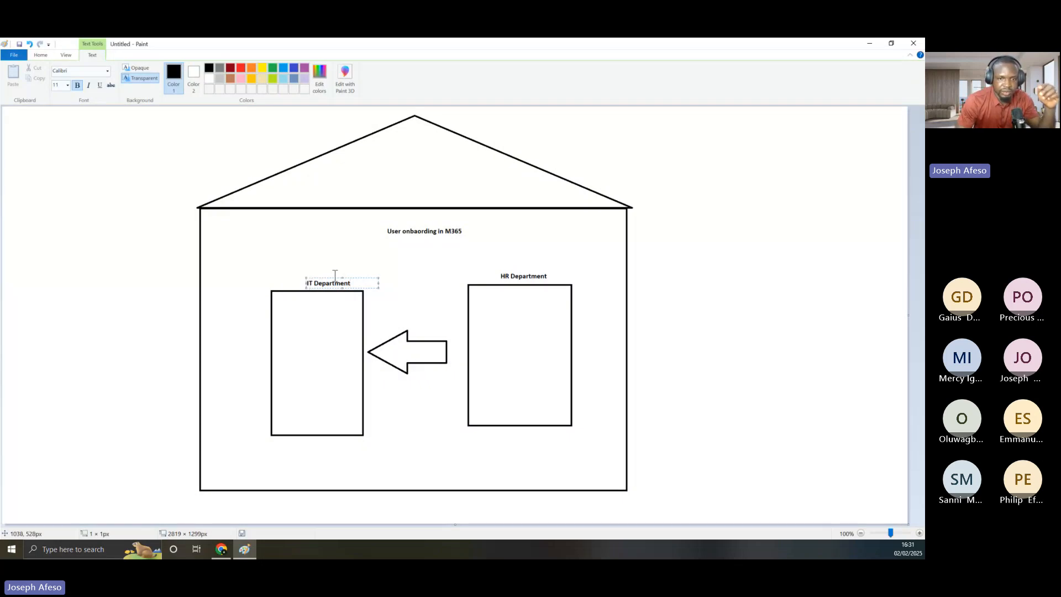
left_click(334, 274)
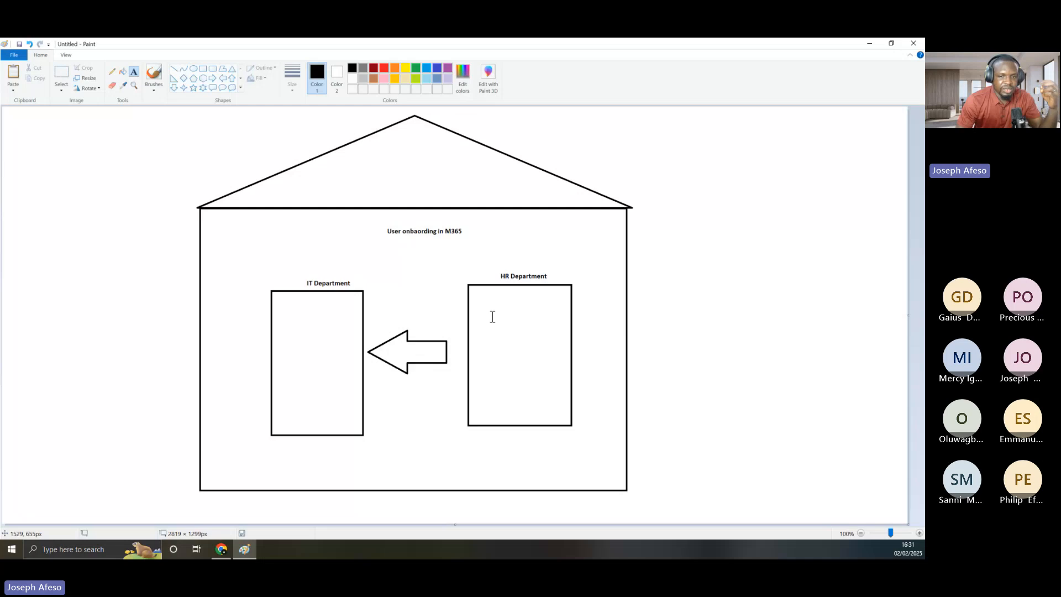
Write 'Mail' inside the arrow between the two departments
left_click(399, 348)
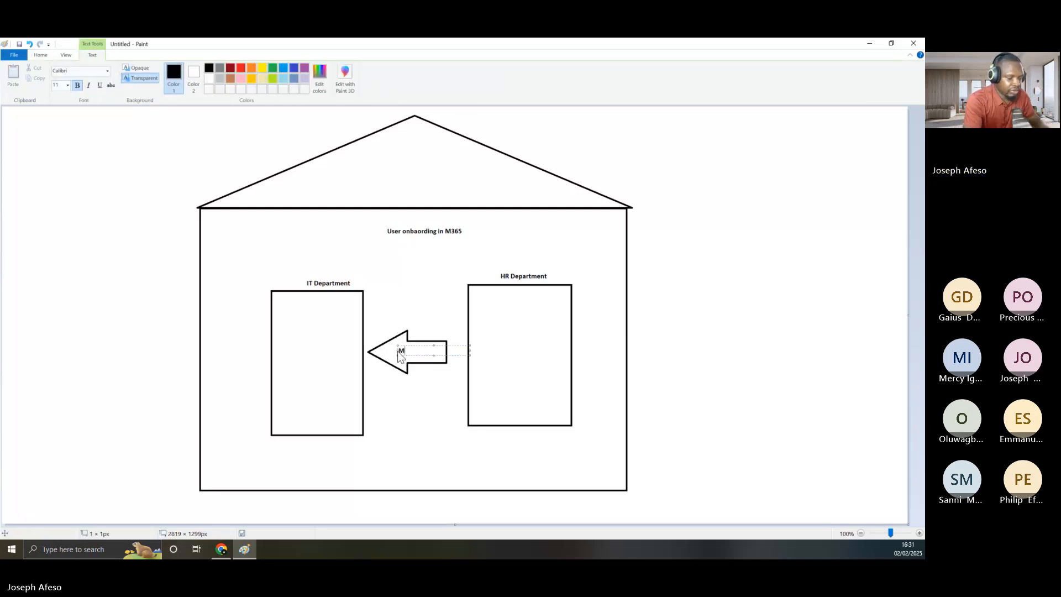
type("Mail")
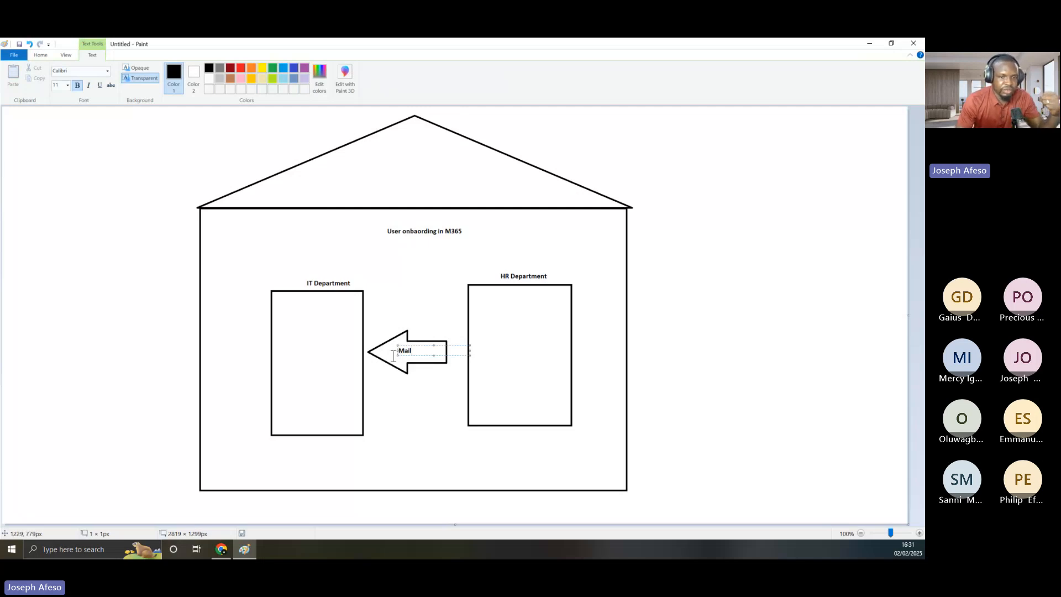
left_click(288, 332)
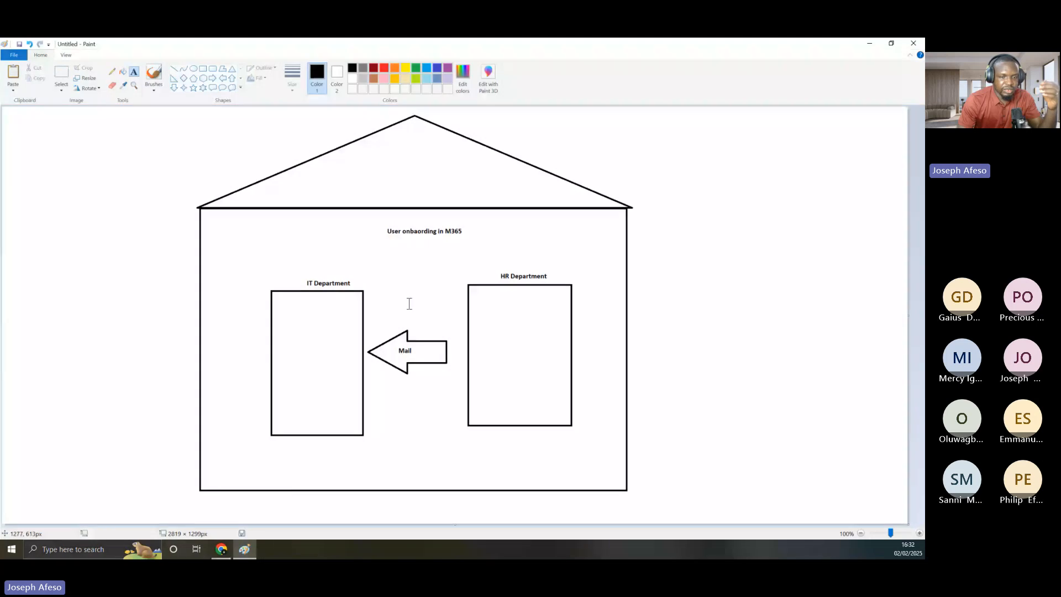
Type 'legal', 'Acct' and 'Facility' on separate lines inside the IT Department box
left_click(303, 330)
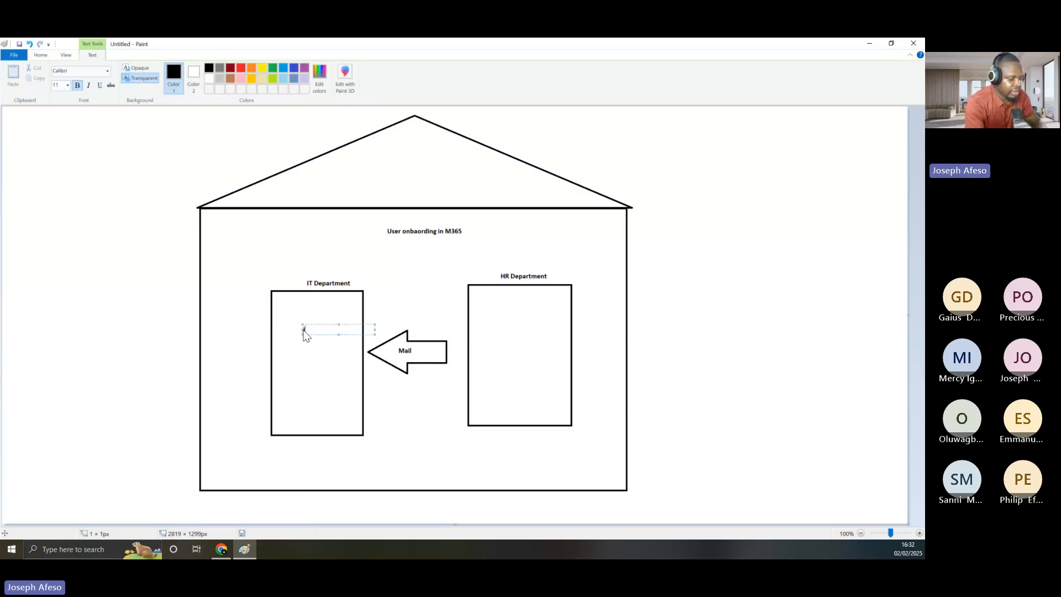
type("e")
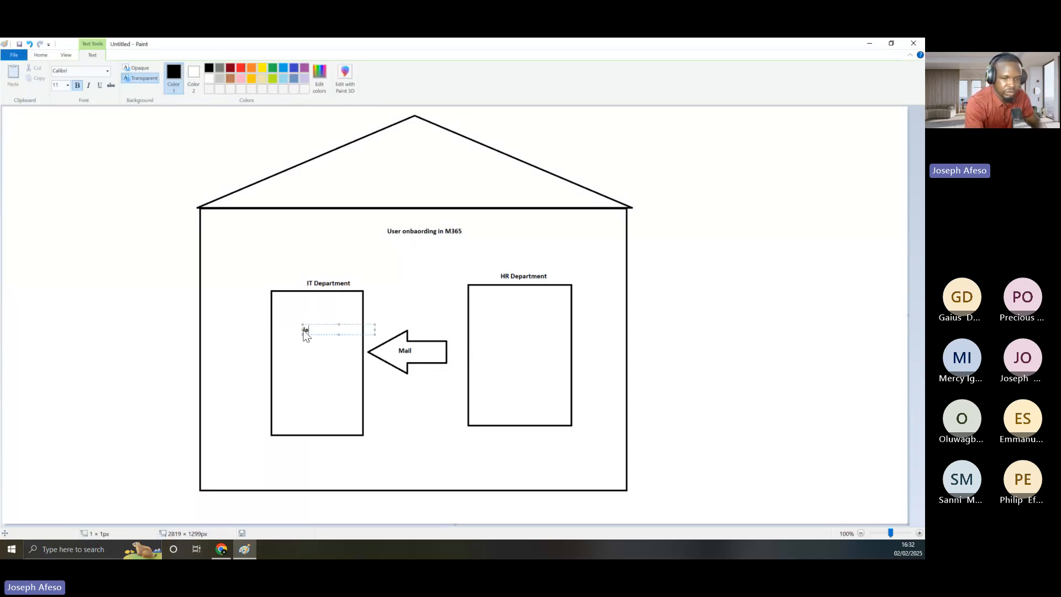
type("gal")
key("Return")
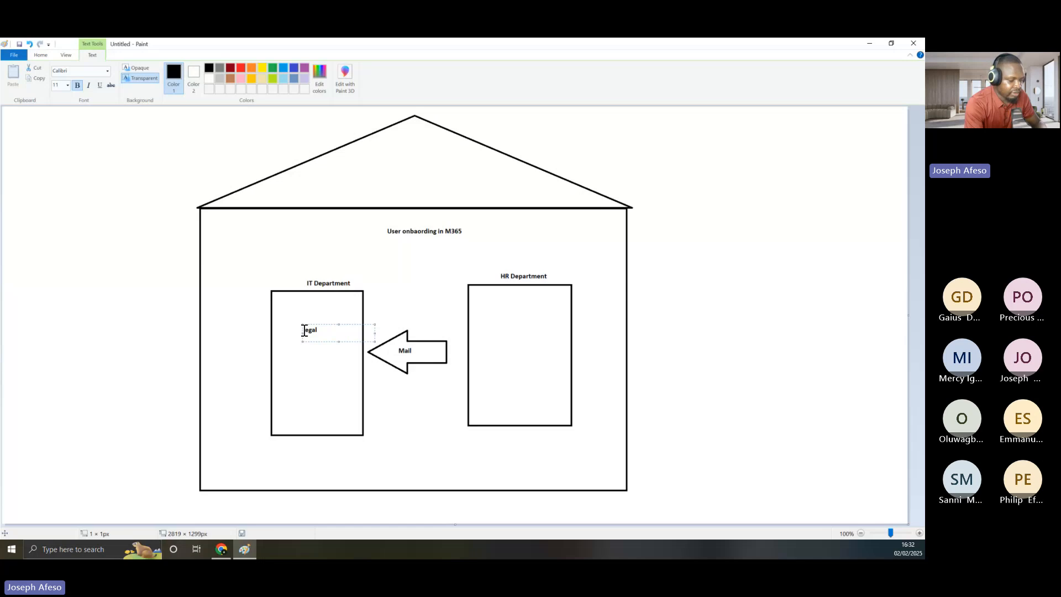
type("Sect")
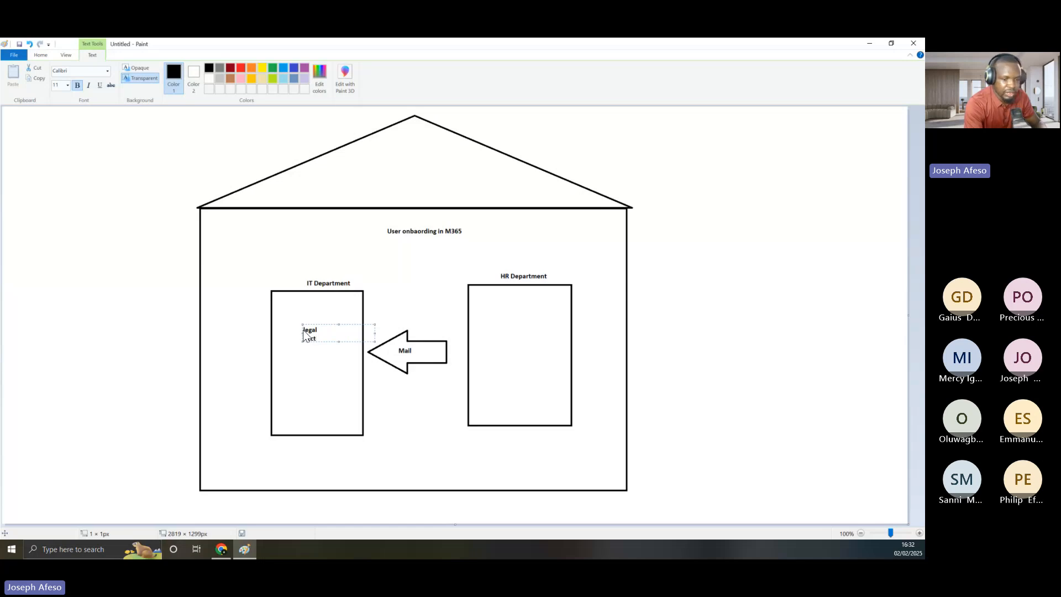
key("Return")
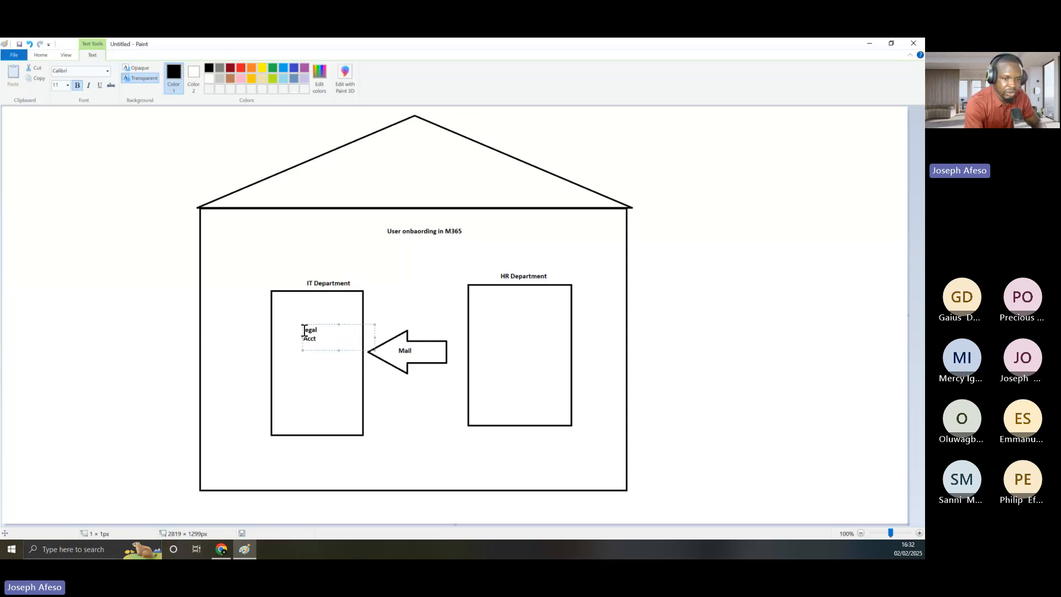
type("Fa")
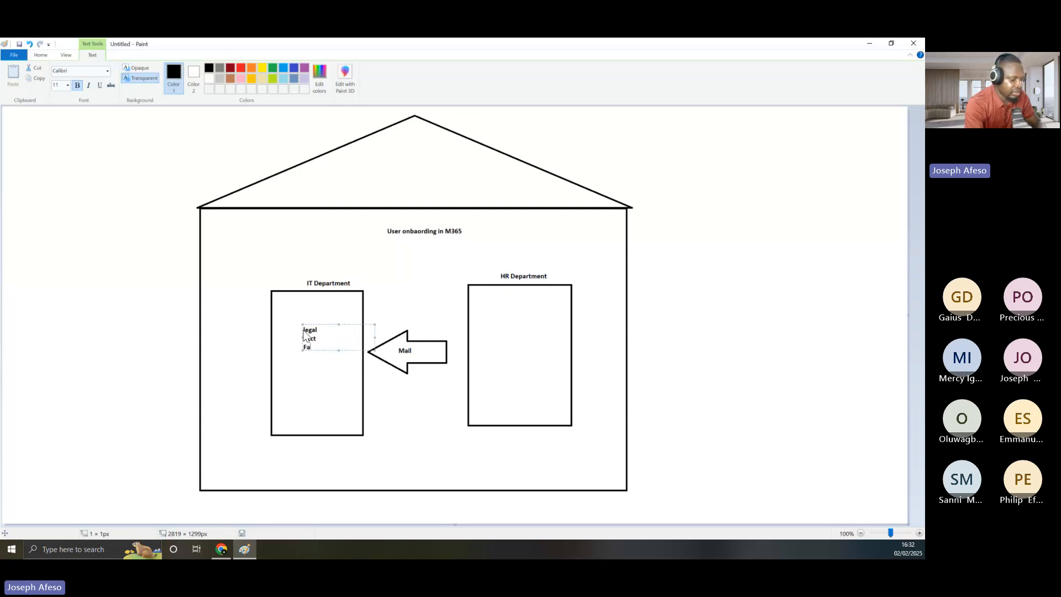
type("cility")
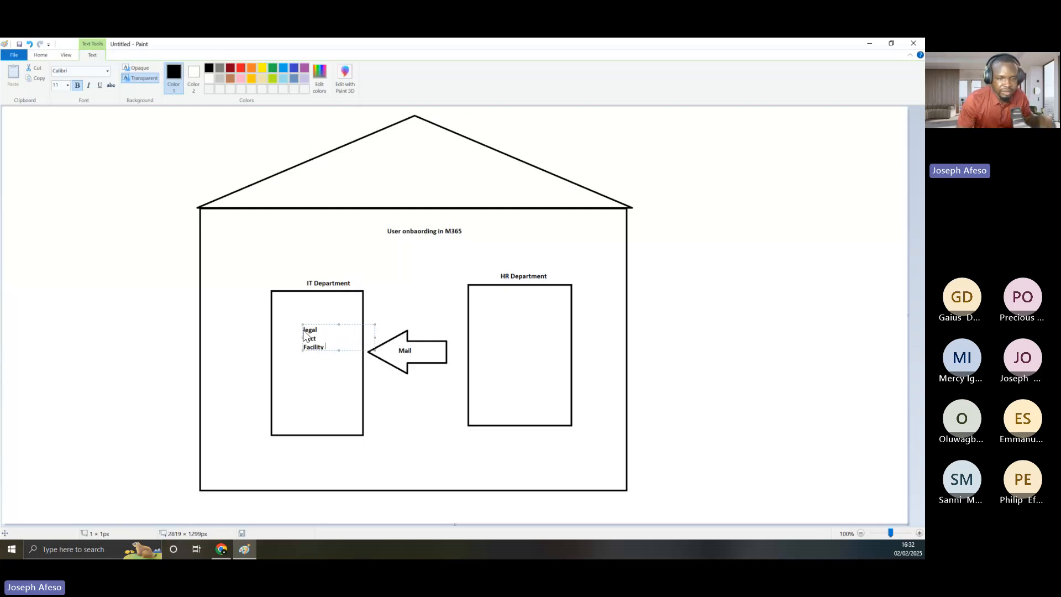
left_click(298, 396)
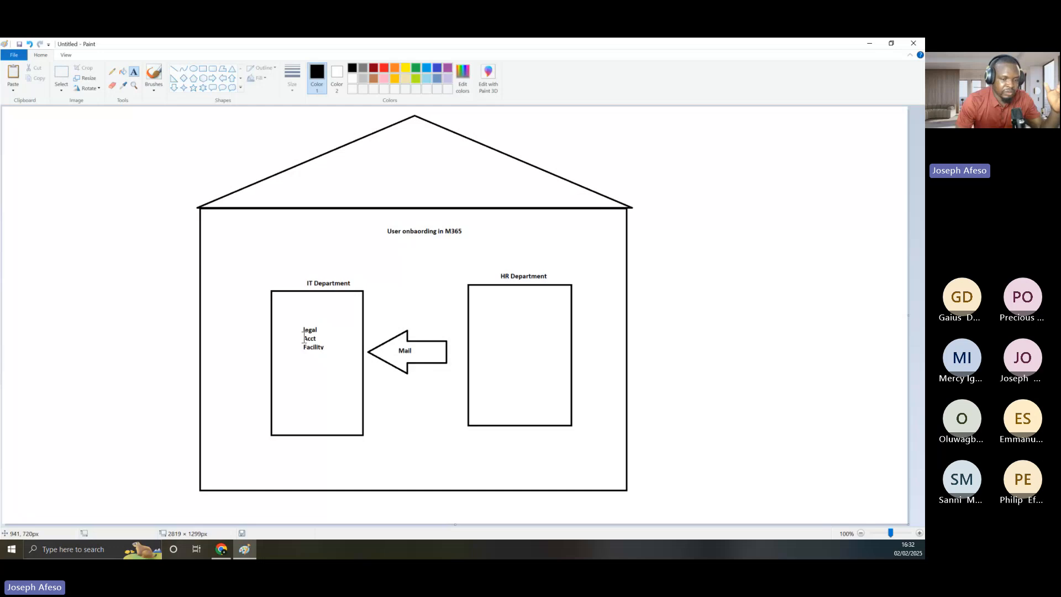
left_click_drag(303, 330, 324, 352)
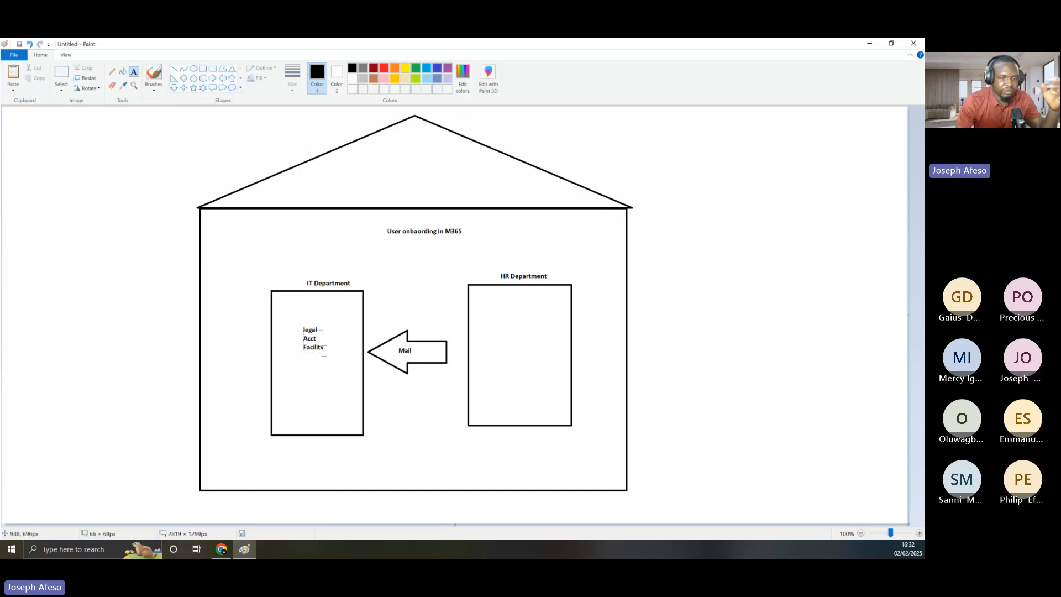
left_click(307, 326)
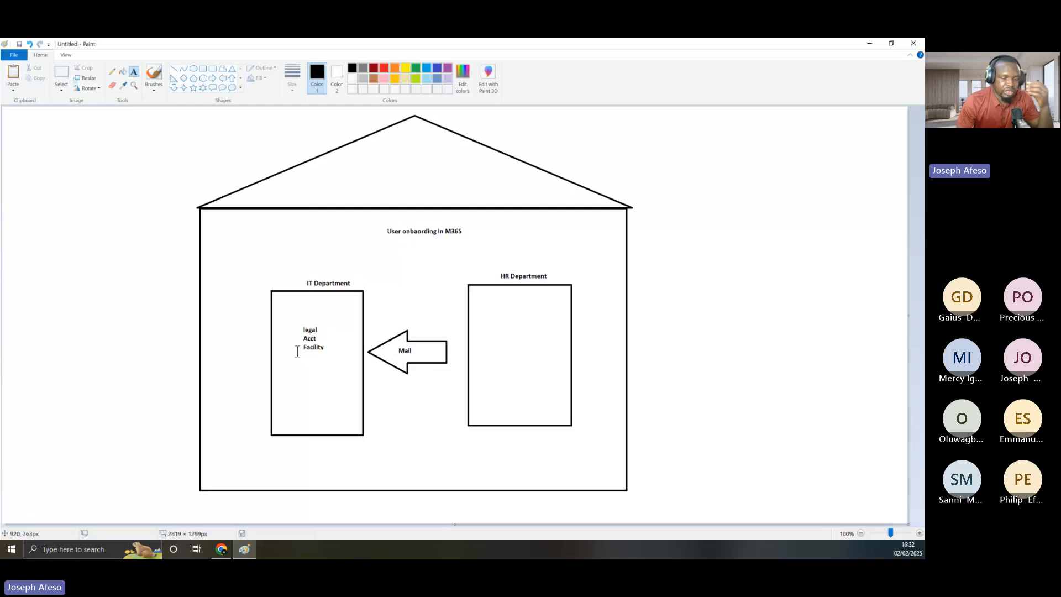
Add a staff member's full name to the right of 'legal'
left_click(319, 326)
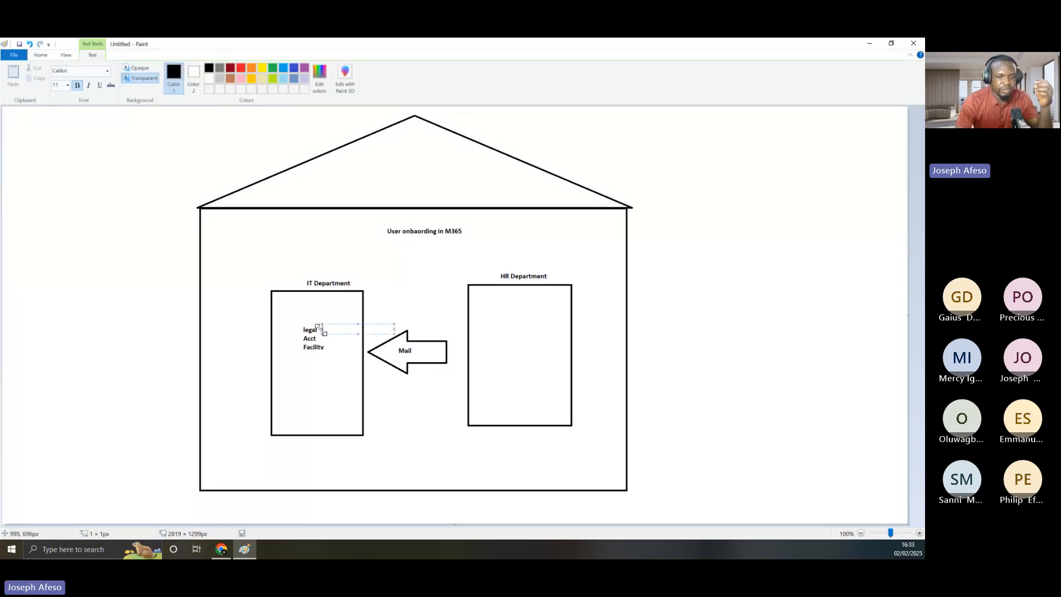
left_click(320, 329)
left_click(320, 330)
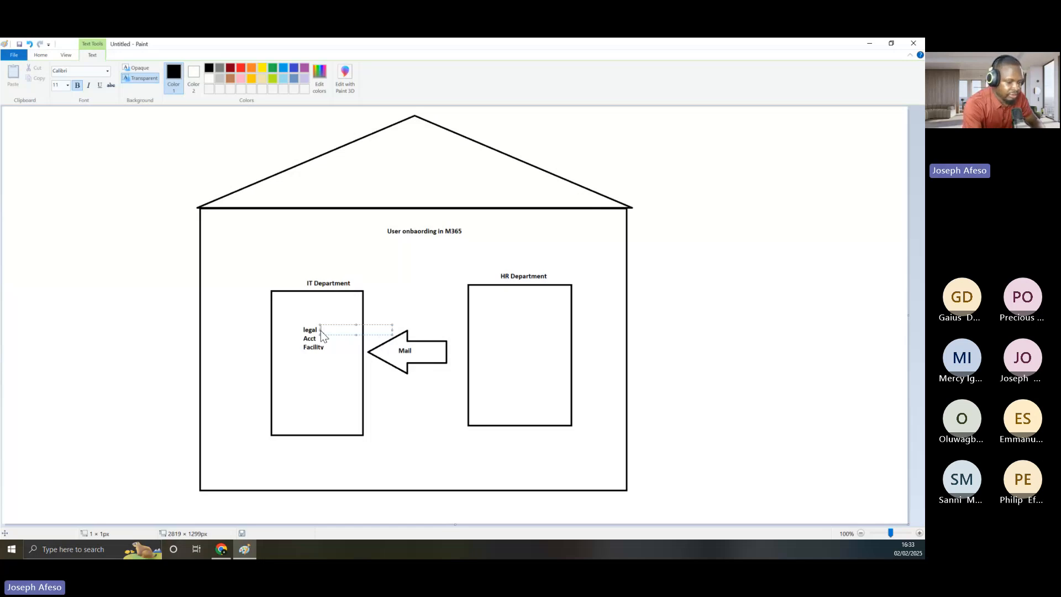
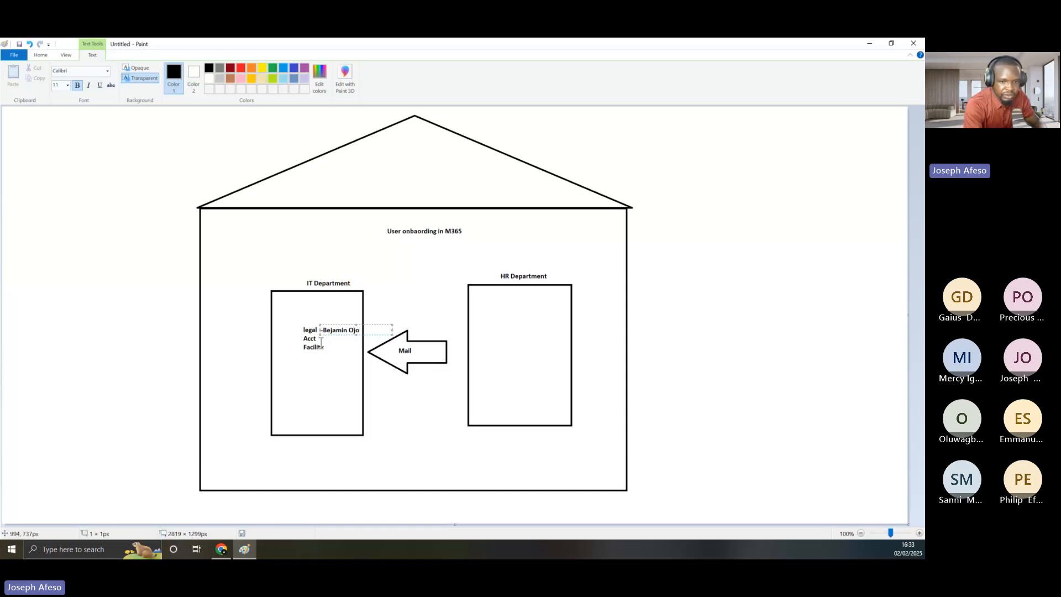
left_click(321, 341)
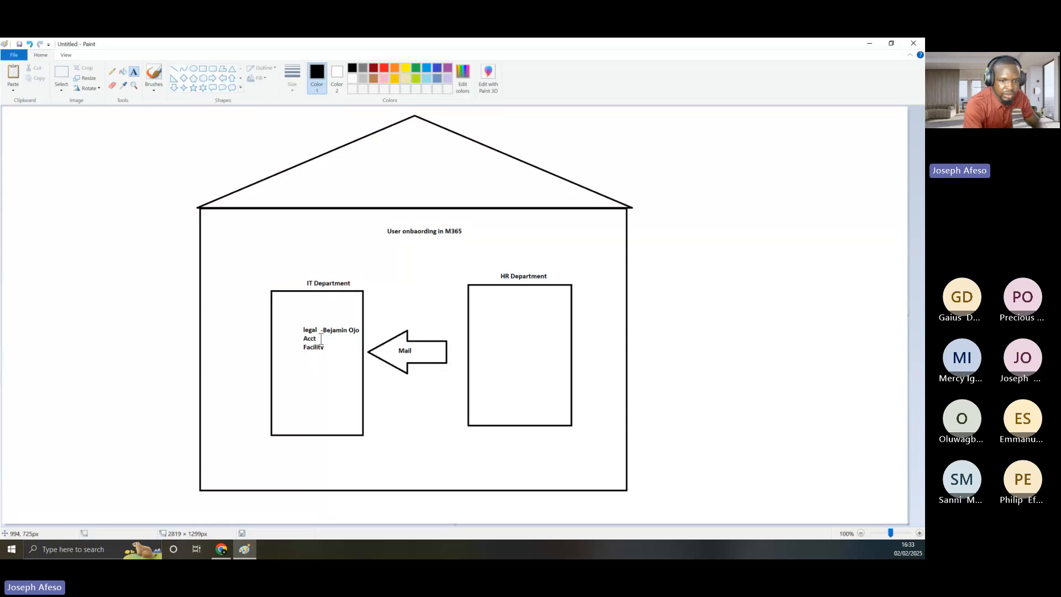
Add a staff name beside 'Acct' and begin one beside 'Facility'
left_click(321, 333)
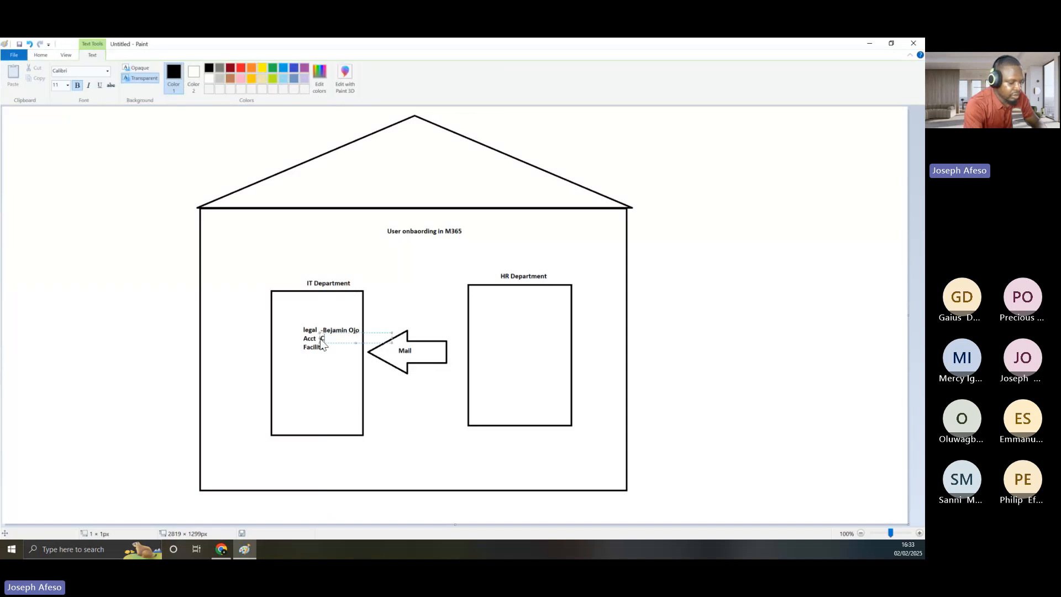
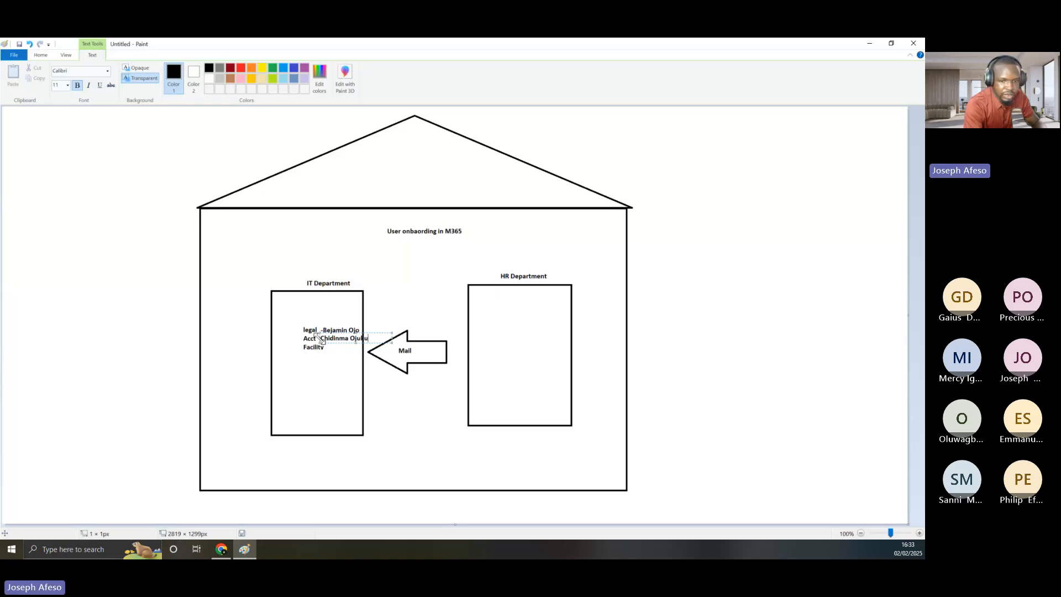
left_click(328, 348)
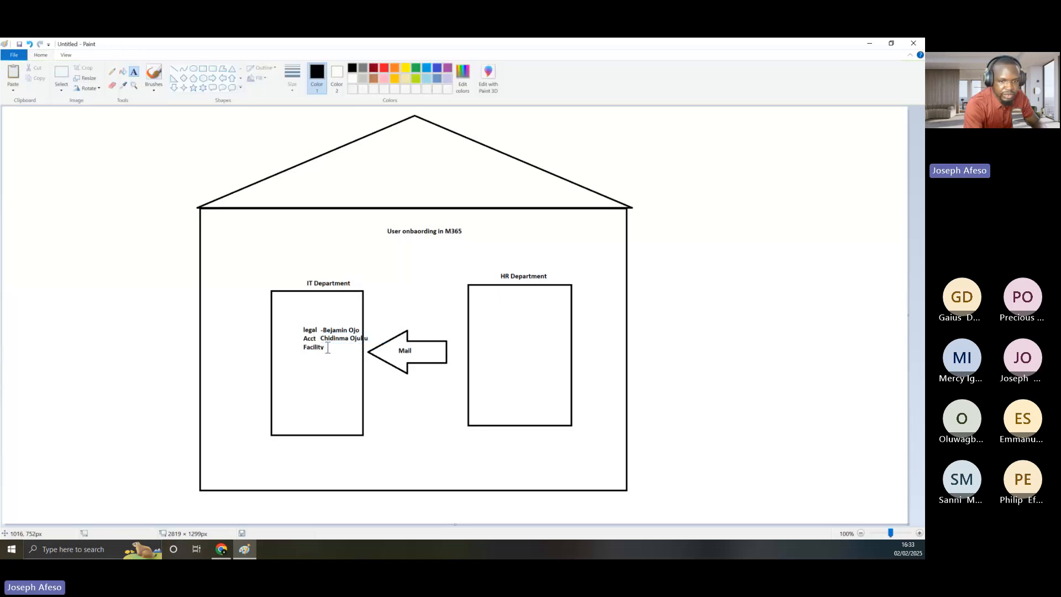
left_click(329, 349)
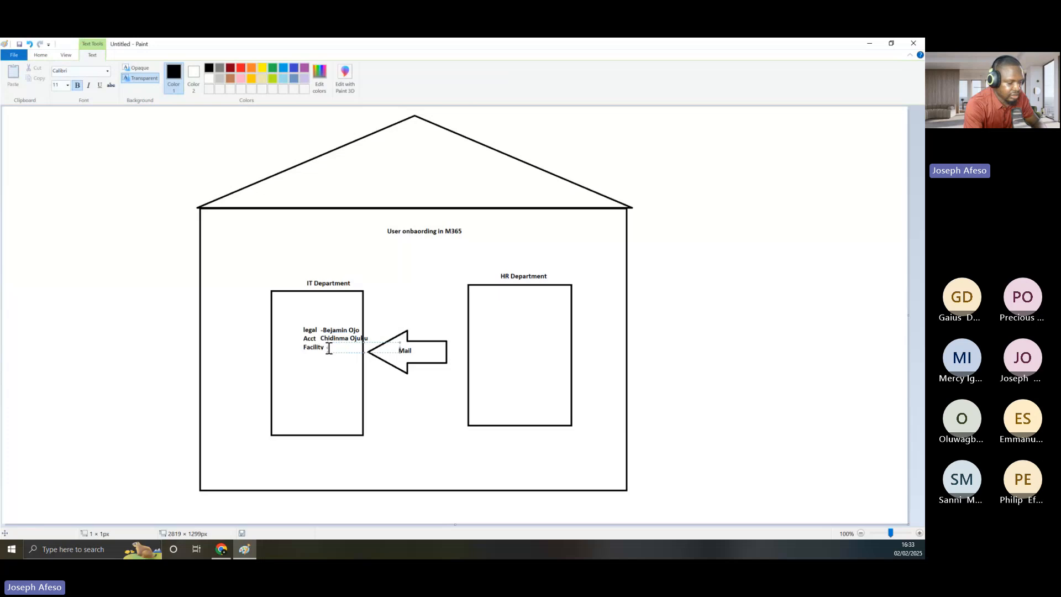
type("-B")
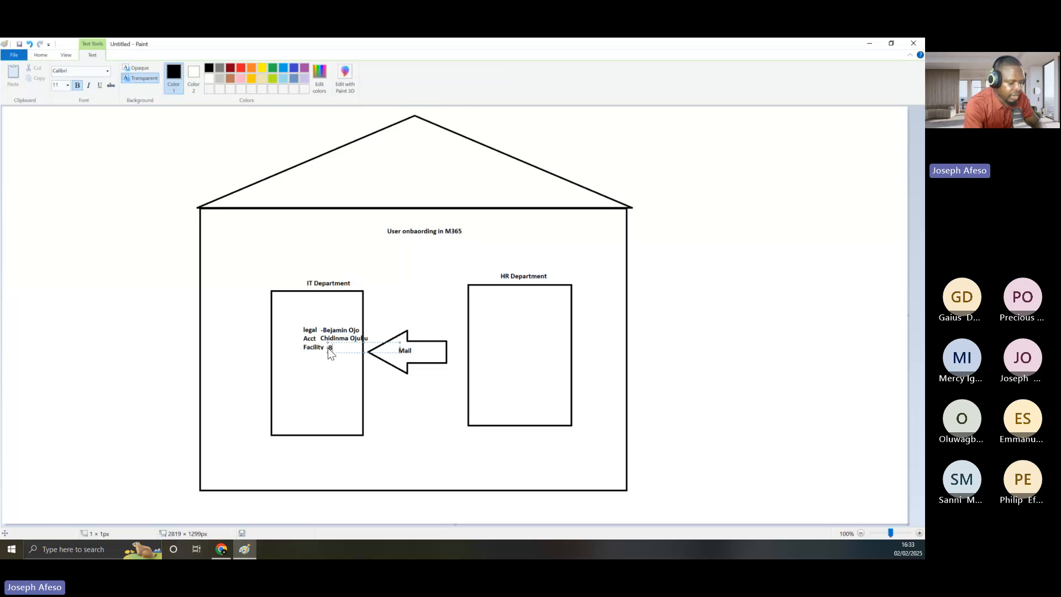
type("amidle")
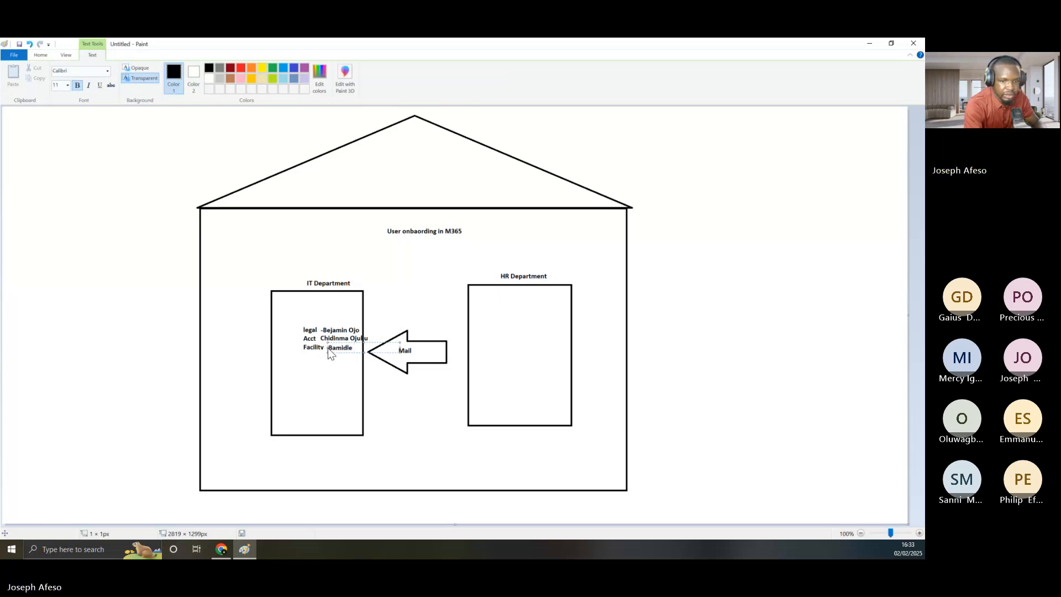
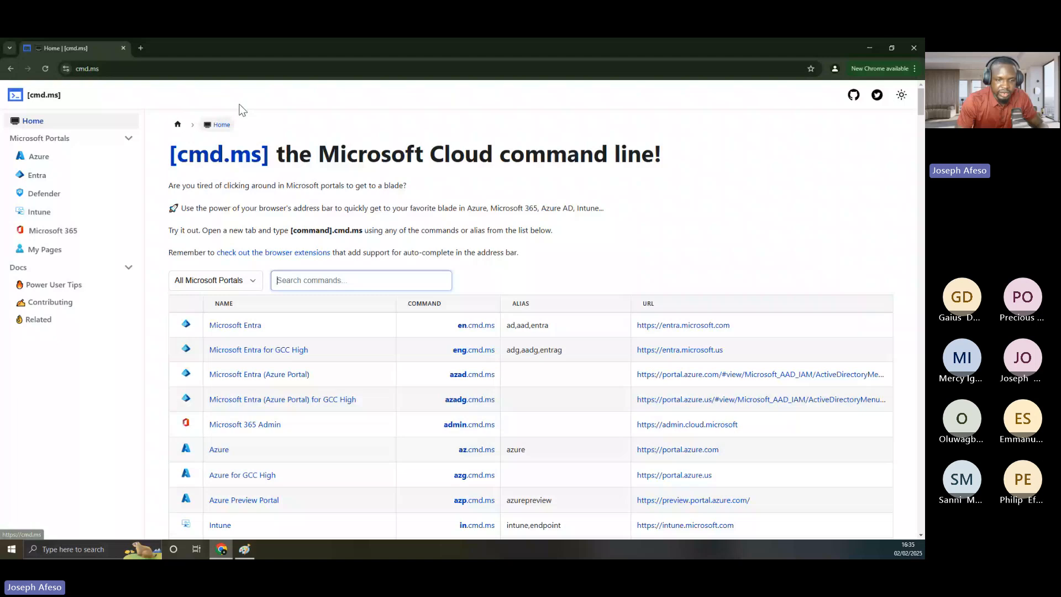
Open admin.cloud.microsoft in a new tab, then bring up the onboarding diagram in Paint
scroll(265, 379, "down", 3)
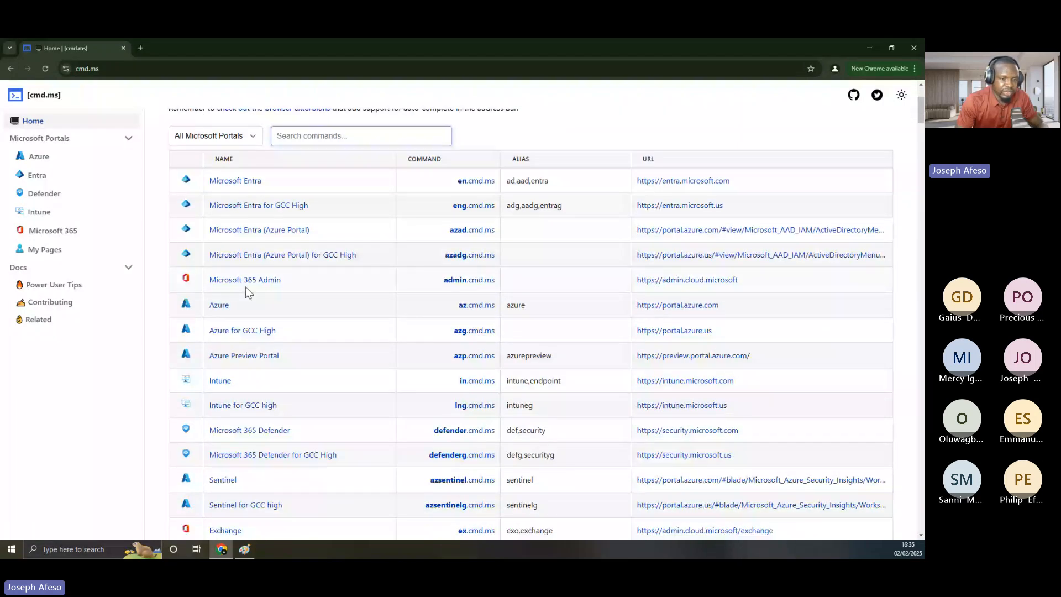
scroll(245, 287, "up", 2)
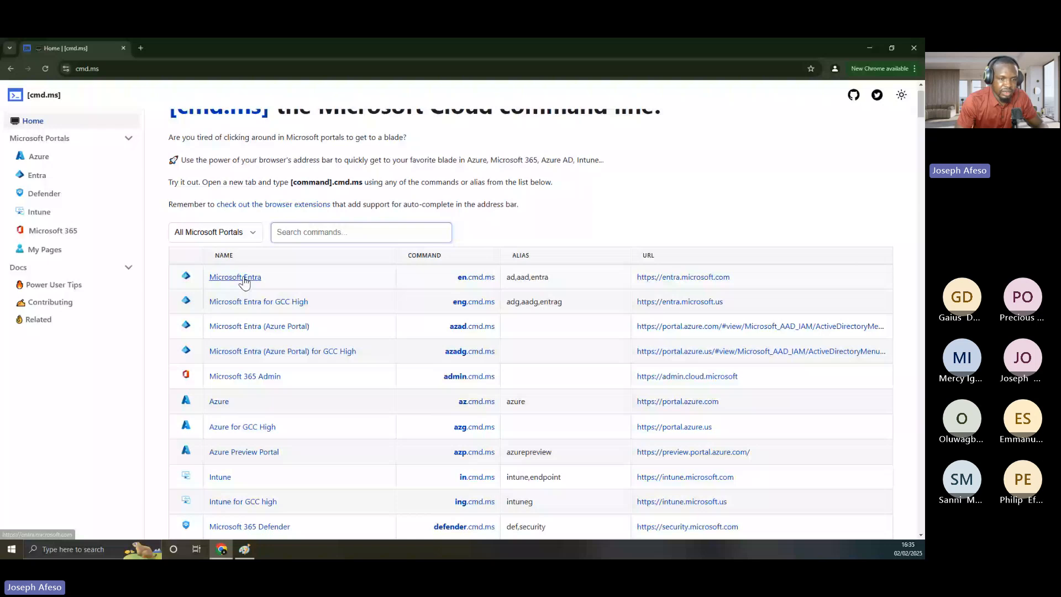
left_click(227, 378)
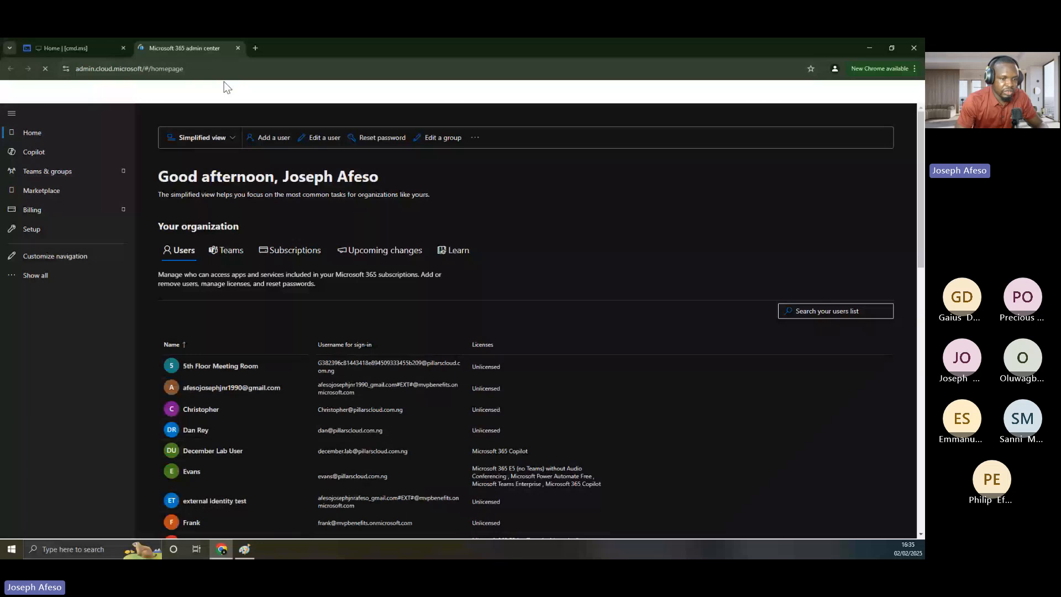
scroll(181, 211, "down", 1)
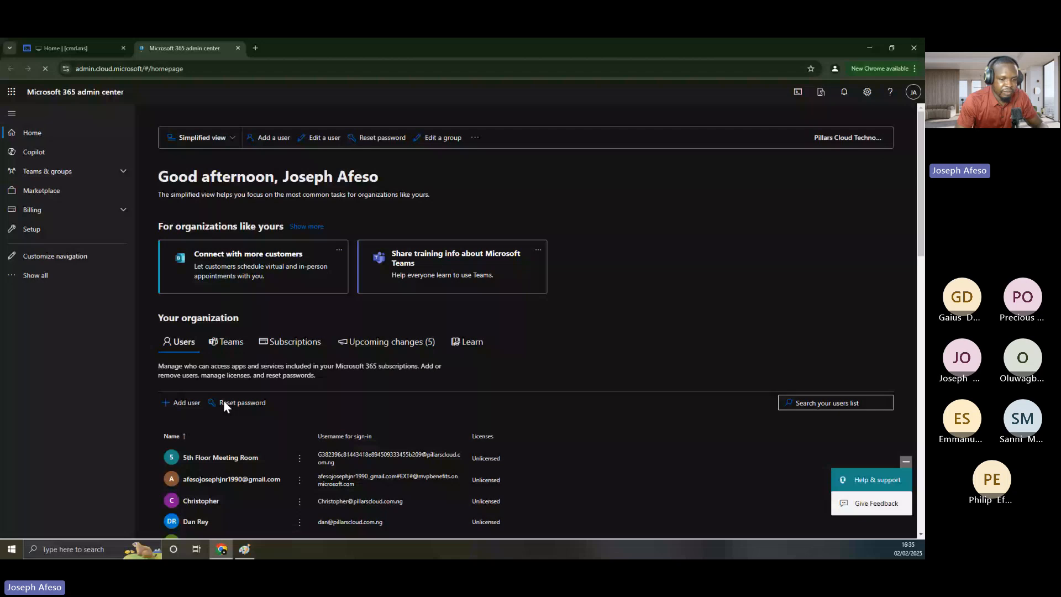
key("alt+Tab")
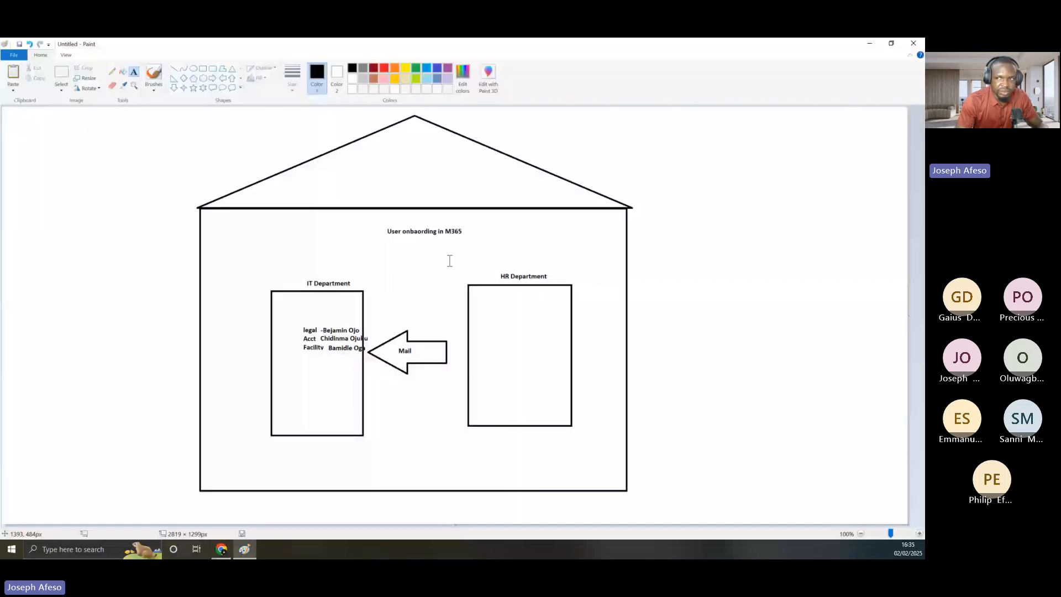
Minimize Paint to get back to the admin center home page
left_click(868, 43)
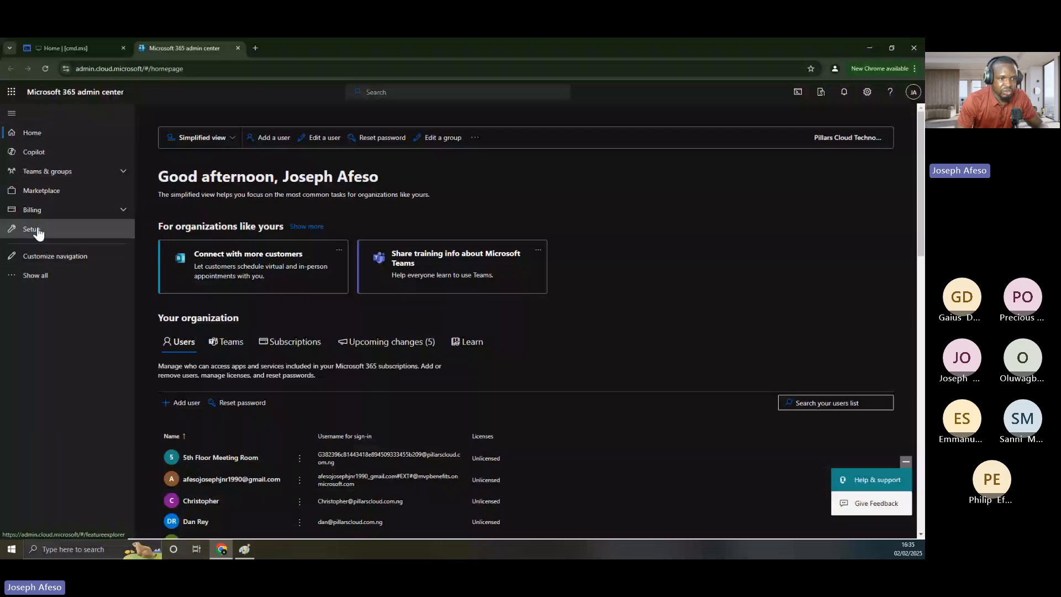
Expand Show all and Users in the left nav to reach the Active users list
left_click(46, 280)
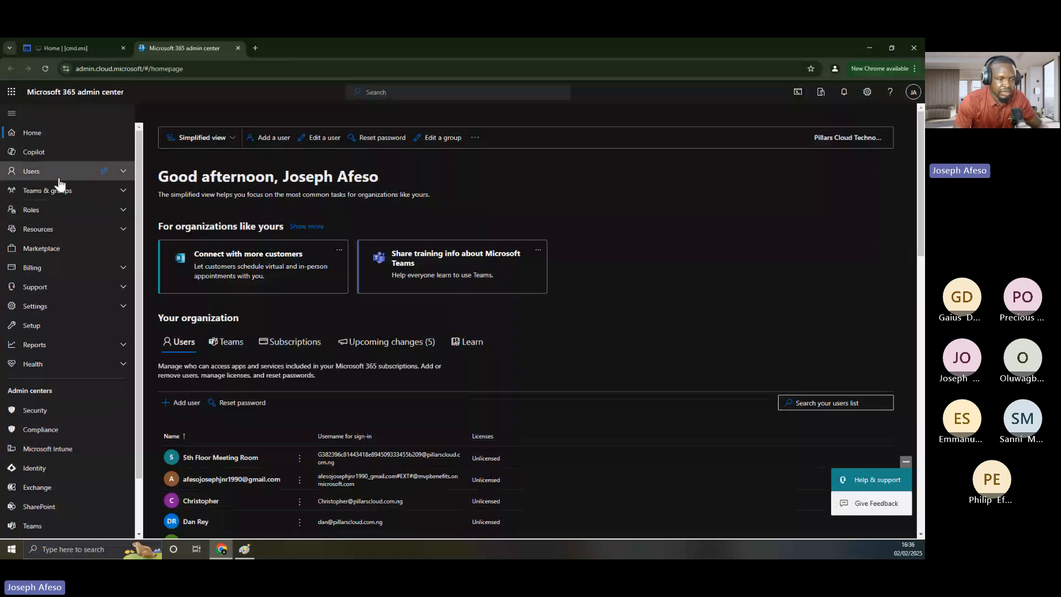
left_click(123, 173)
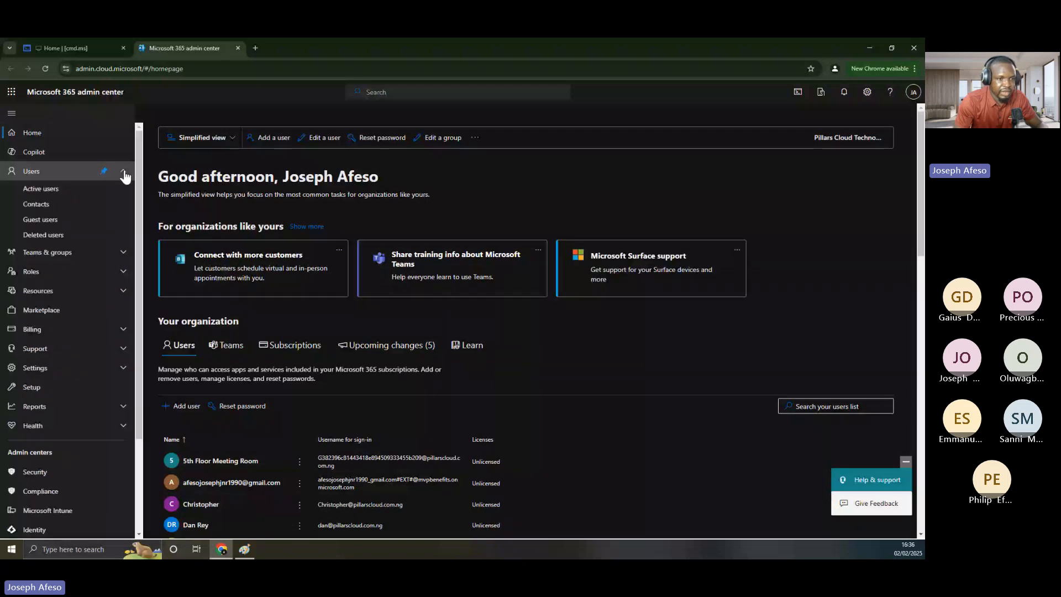
left_click(60, 192)
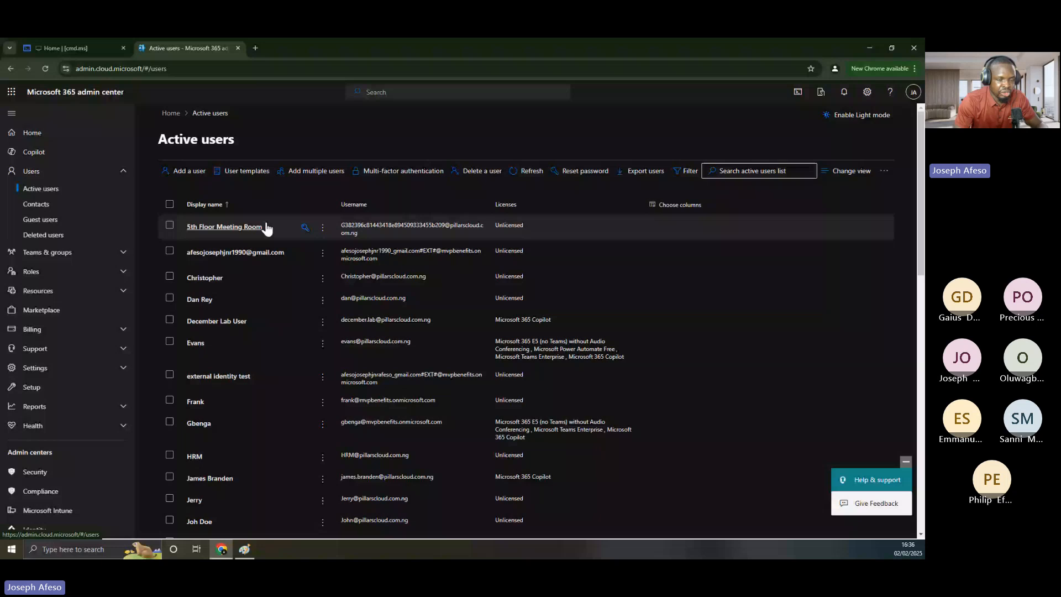
Start the Add a user wizard, briefly checking the Paint diagram before minimizing it
left_click(185, 173)
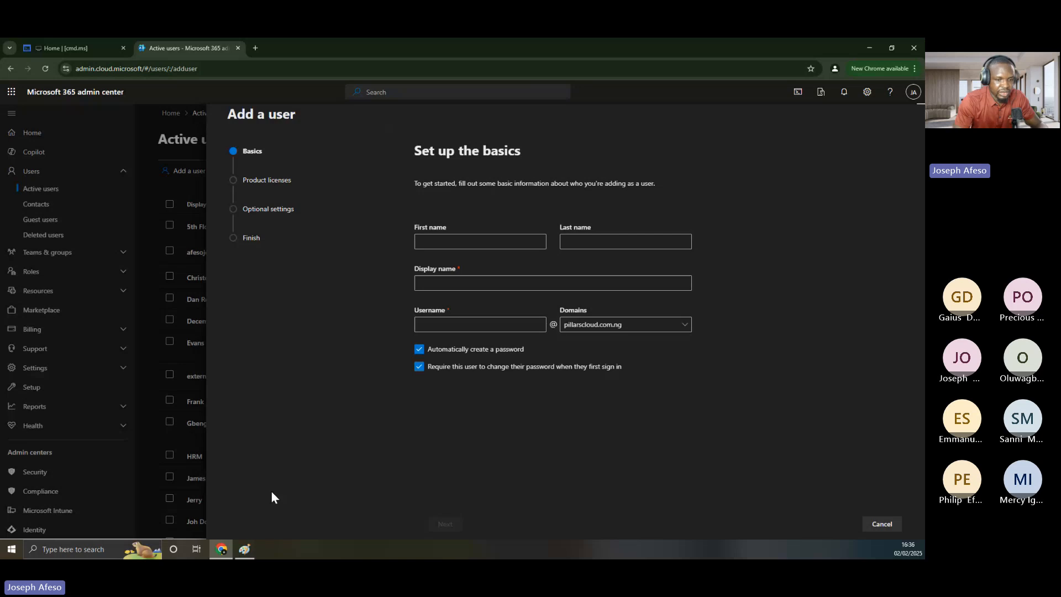
left_click(244, 549)
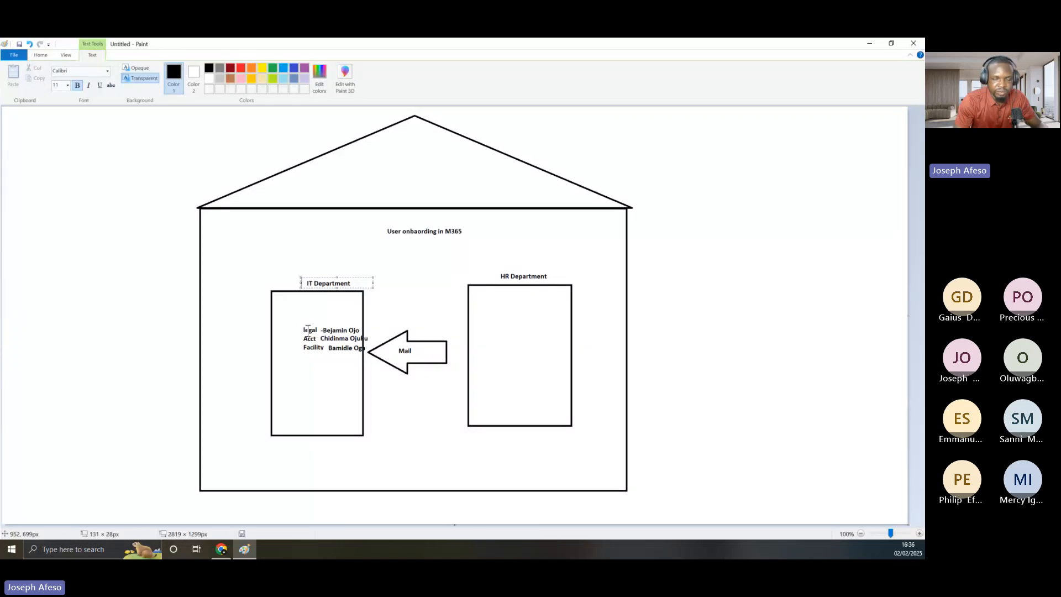
left_click(868, 44)
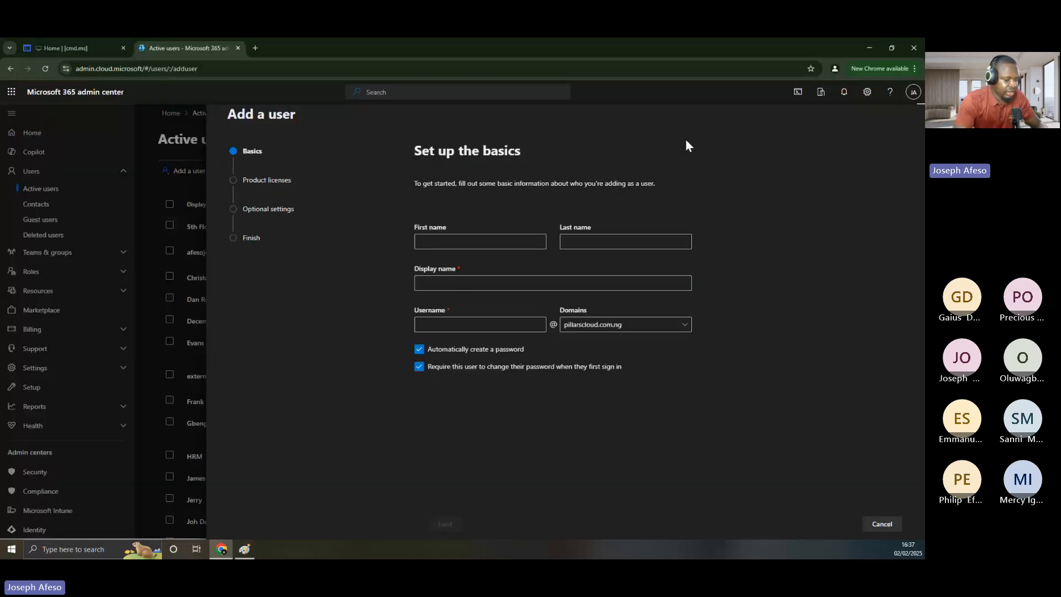
Enter the new user's first and last name, fixing the last-name typo, so Display name auto-fills
left_click(432, 242)
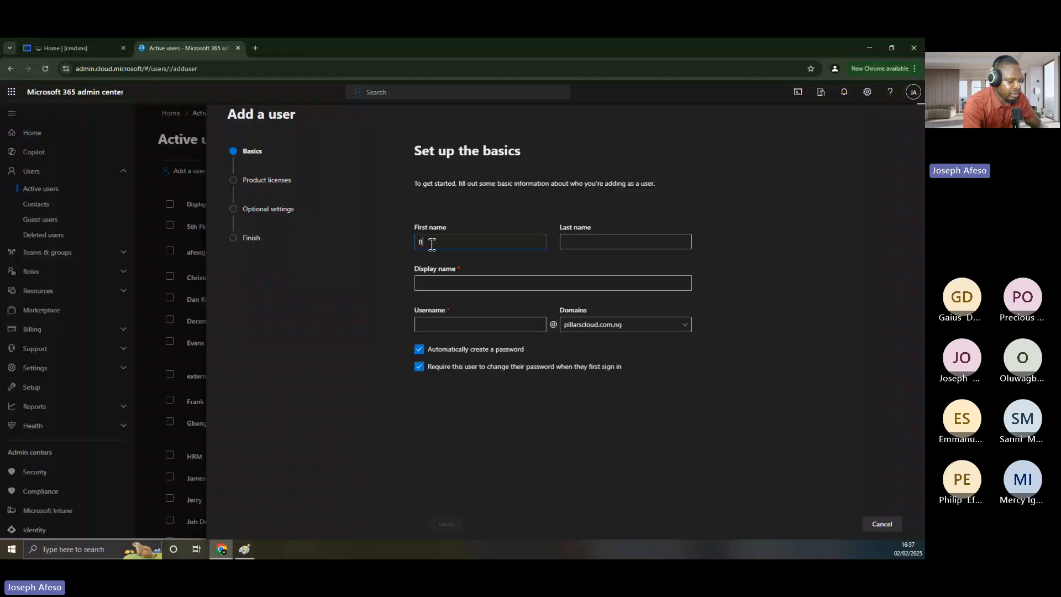
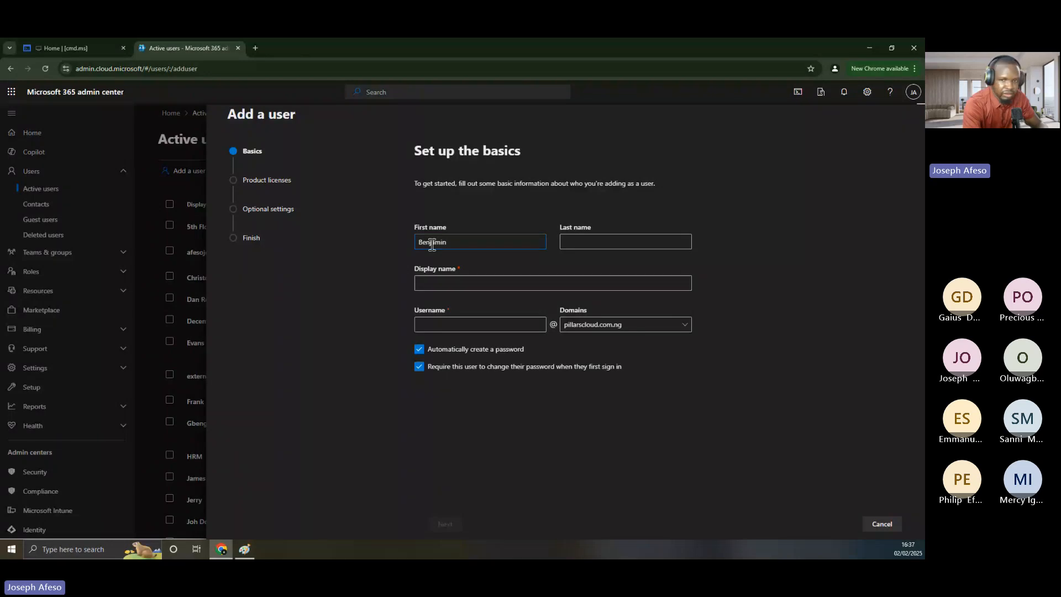
key("Tab")
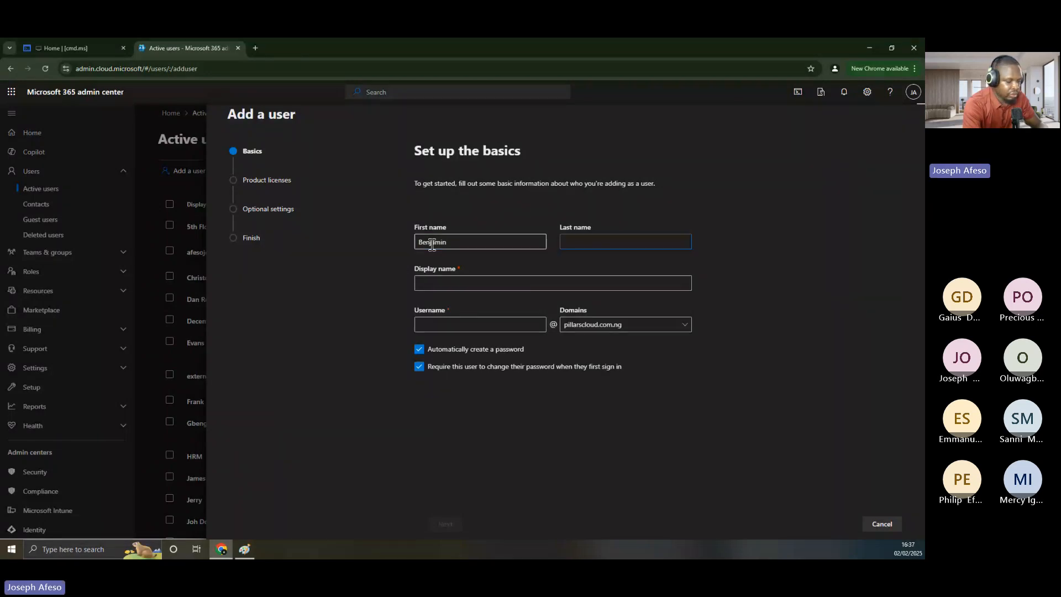
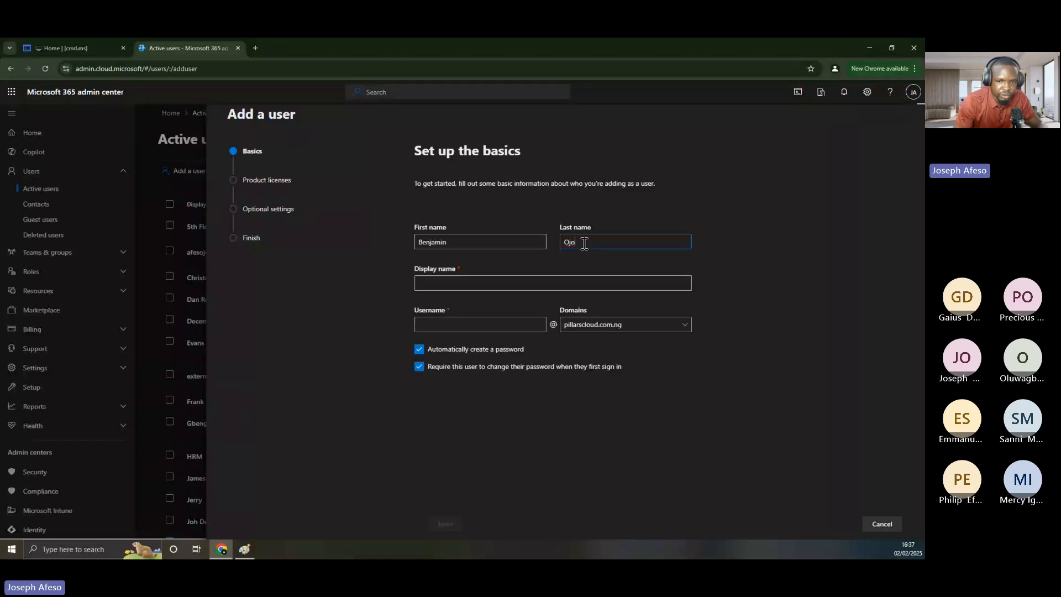
key("Tab")
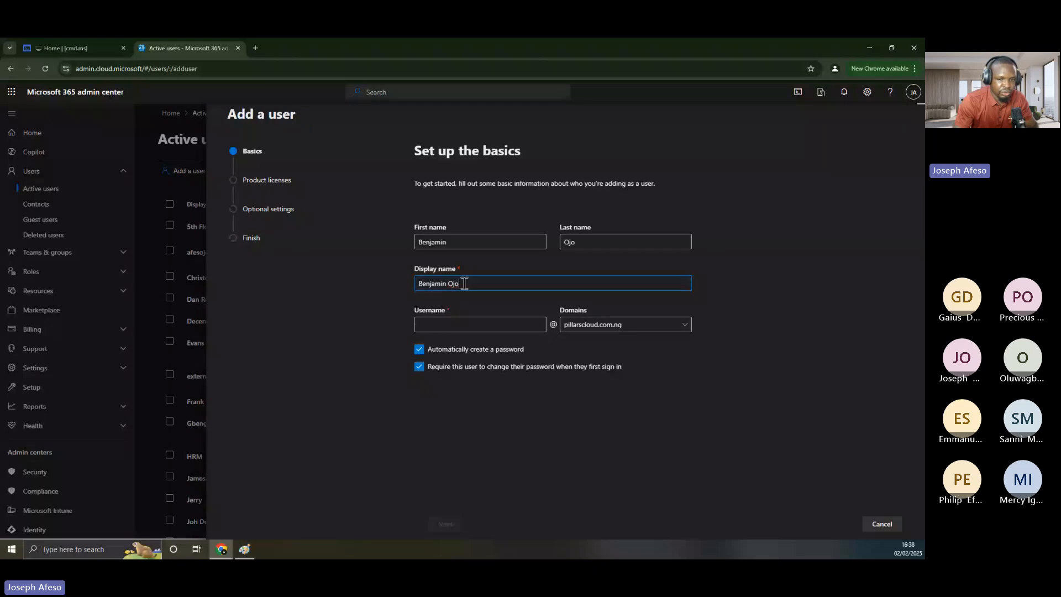
Paste the display name into Username and delete the space to clear the invalid-characters error
left_click_drag(464, 284, 419, 287)
key("ctrl+c")
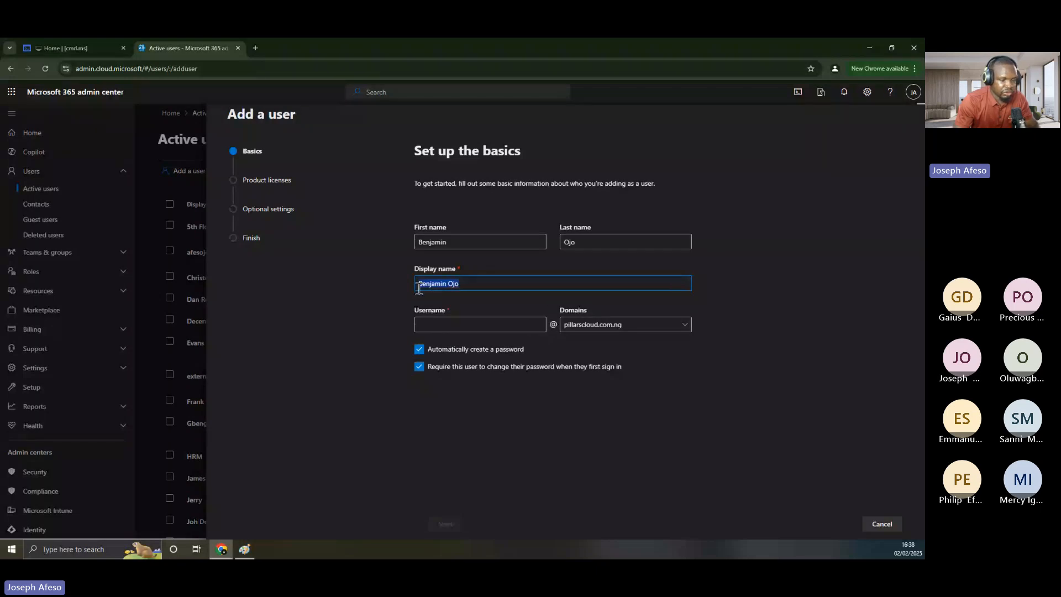
left_click(430, 324)
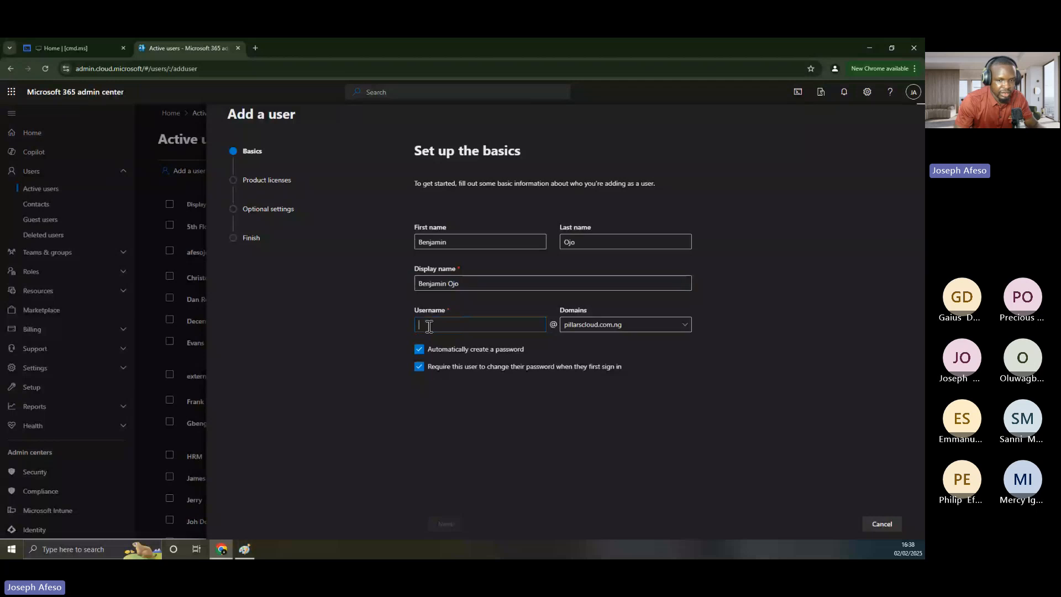
key("ctrl+v")
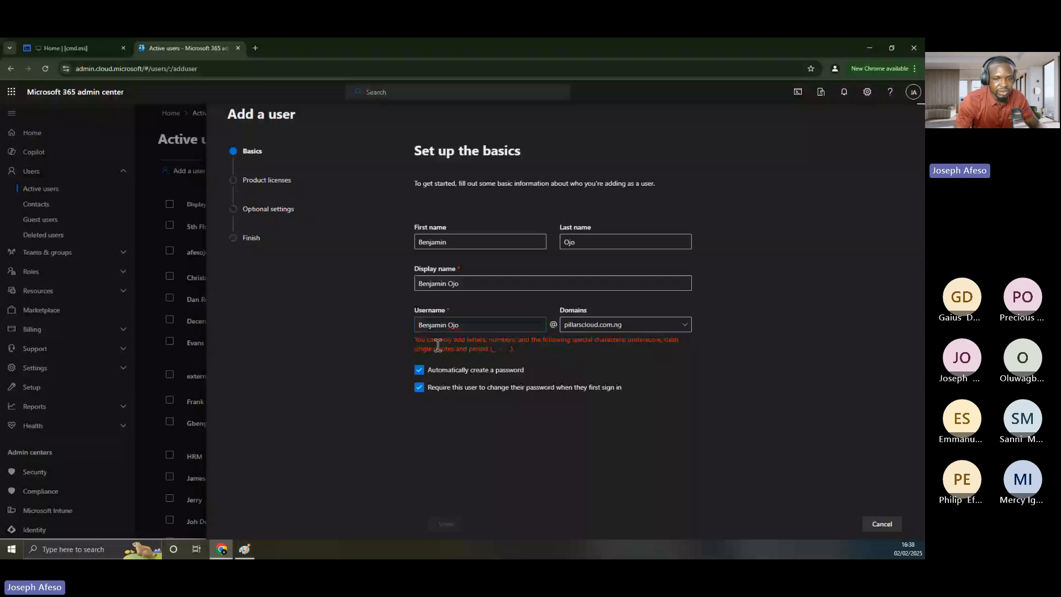
left_click_drag(415, 340, 447, 348)
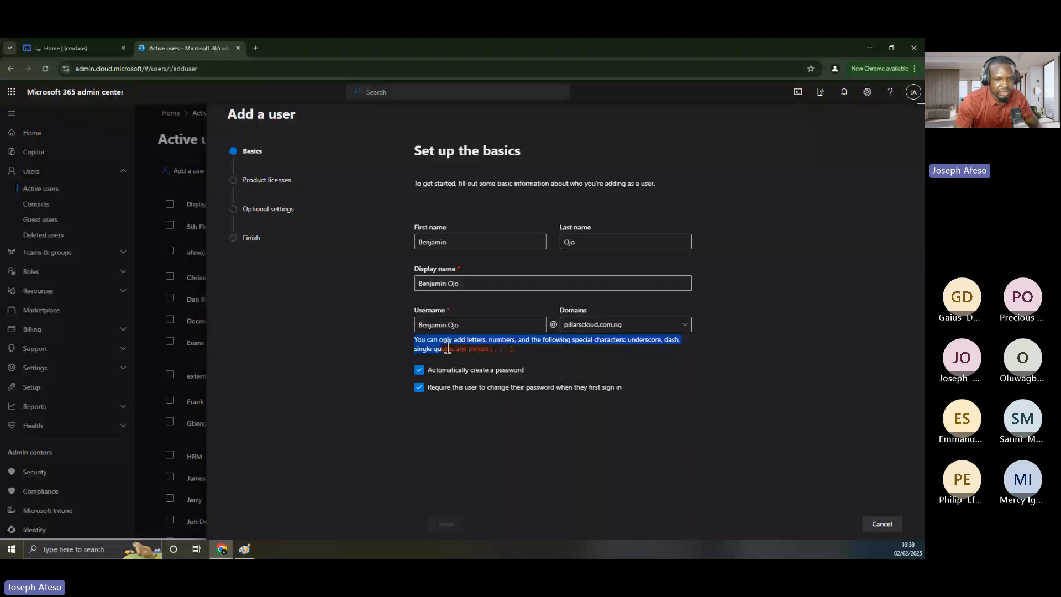
left_click(449, 325)
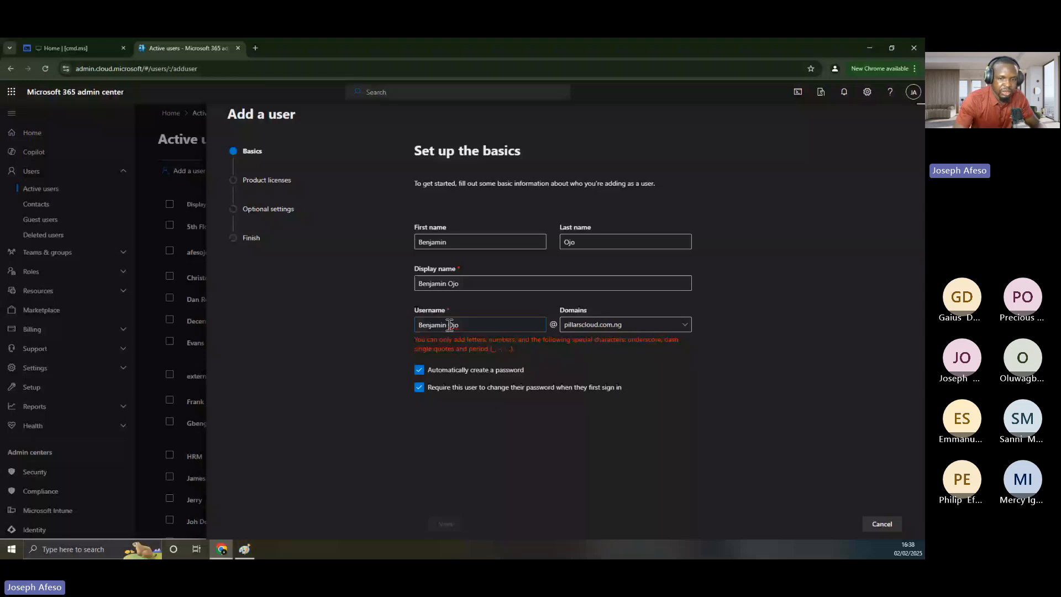
key("BackSpace")
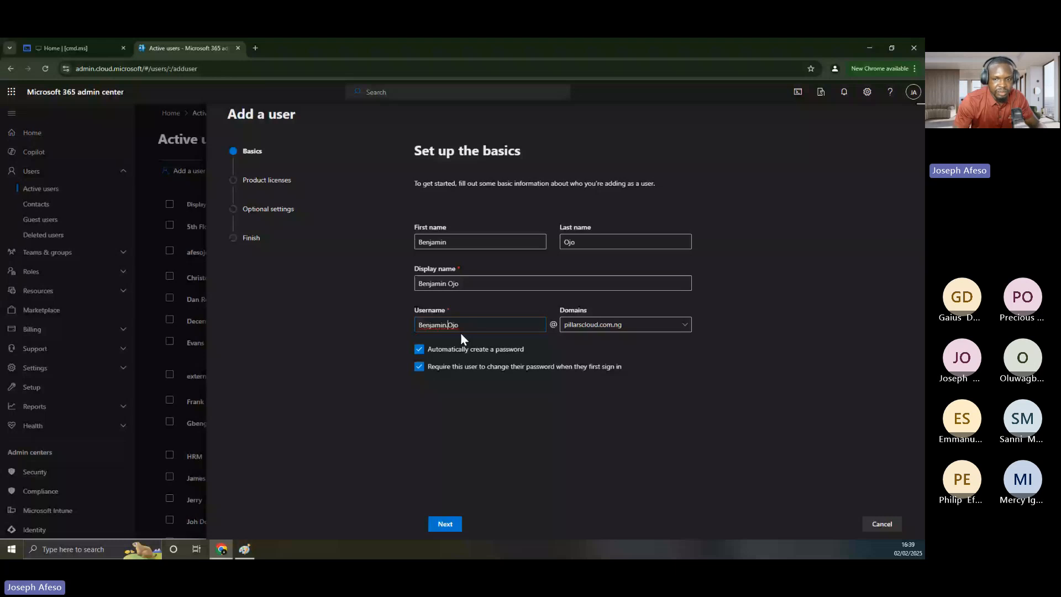
left_click(628, 330)
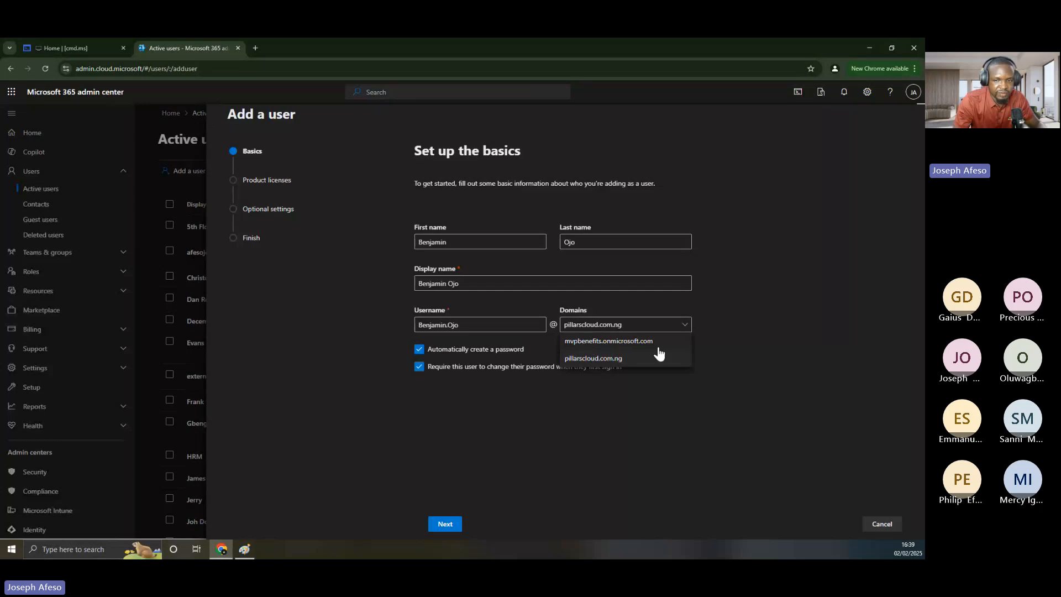
Keep pillarscloud.com.ng as the domain and turn off automatic password creation
left_click(595, 359)
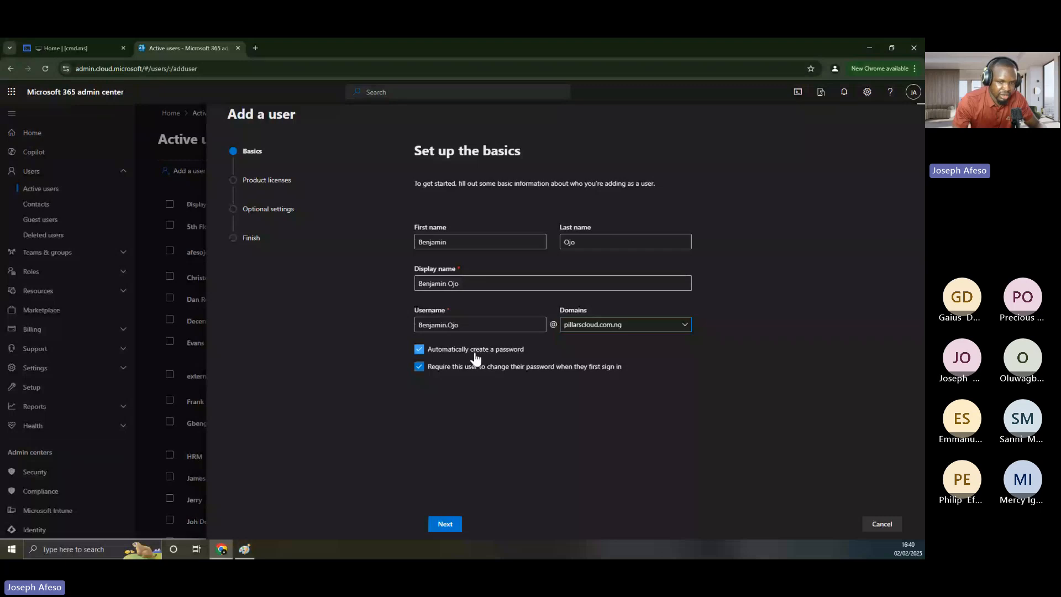
left_click(419, 350)
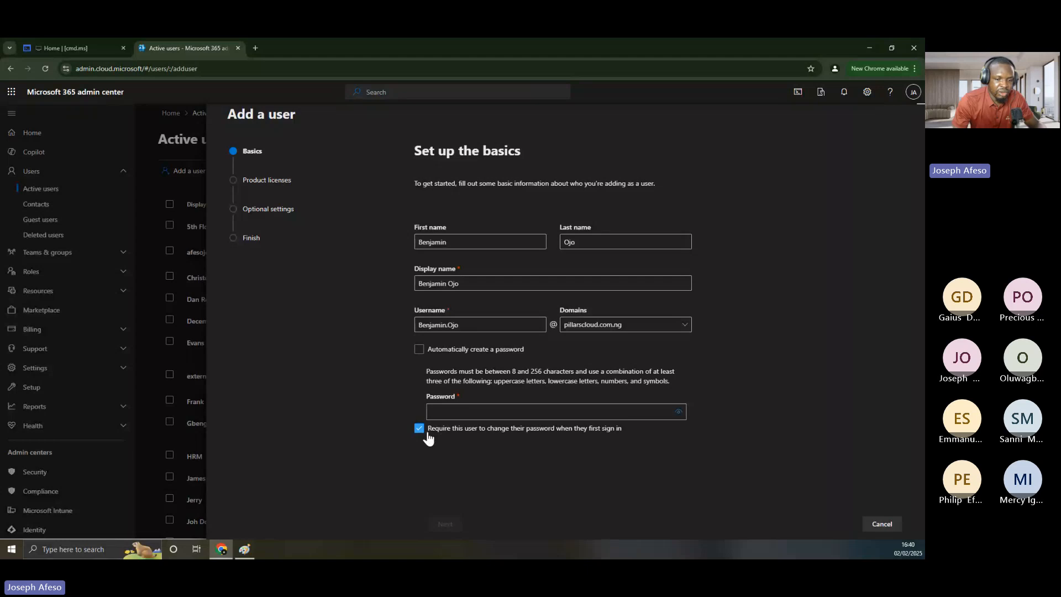
left_click(245, 548)
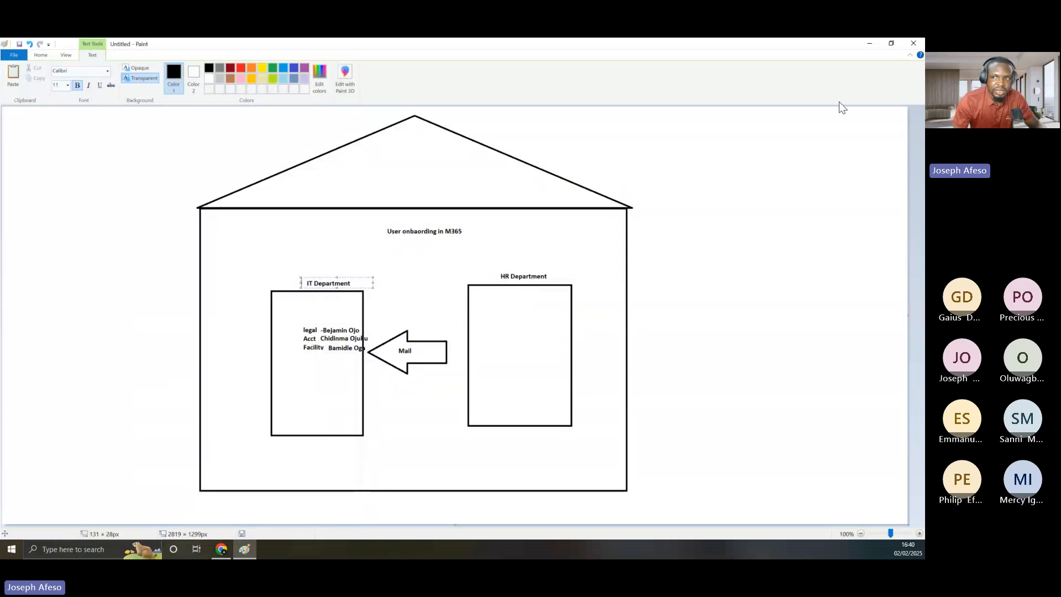
left_click(862, 45)
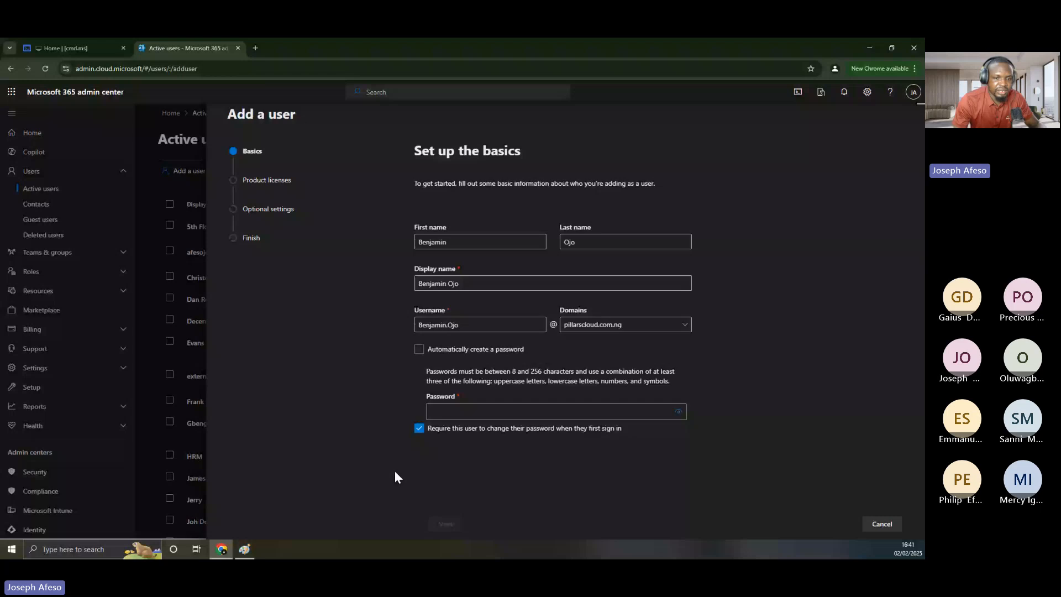
Review the onboarding diagram in Paint, then return to the new-user form
key("alt+Tab")
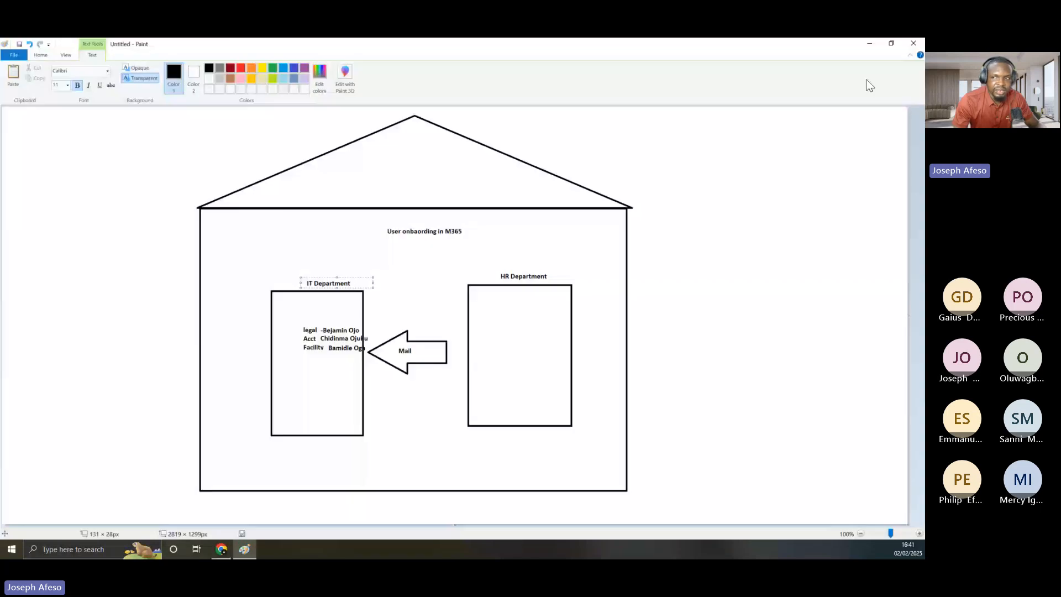
key("alt+Tab")
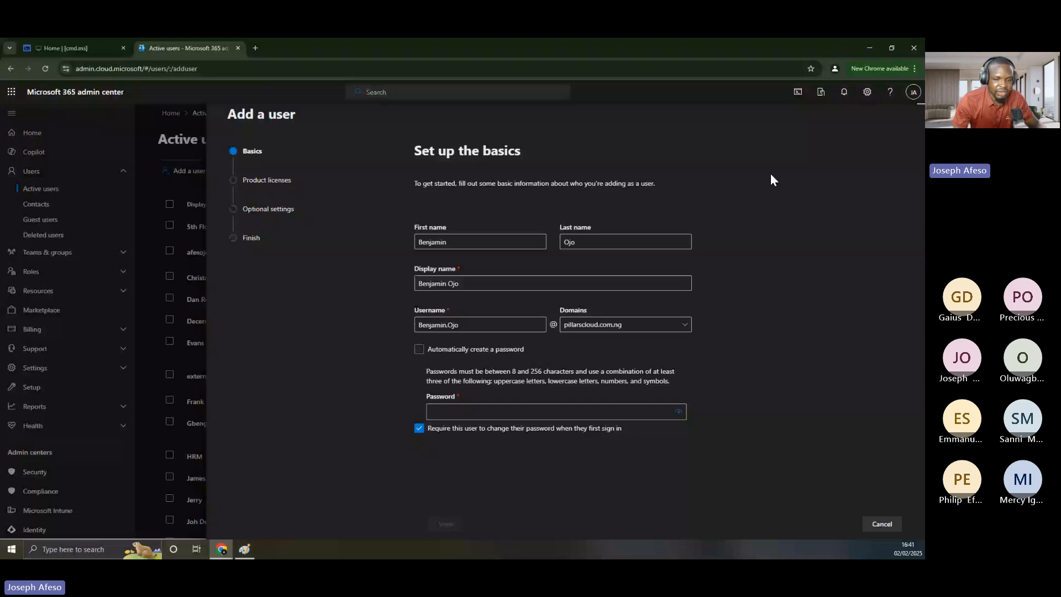
left_click(450, 409)
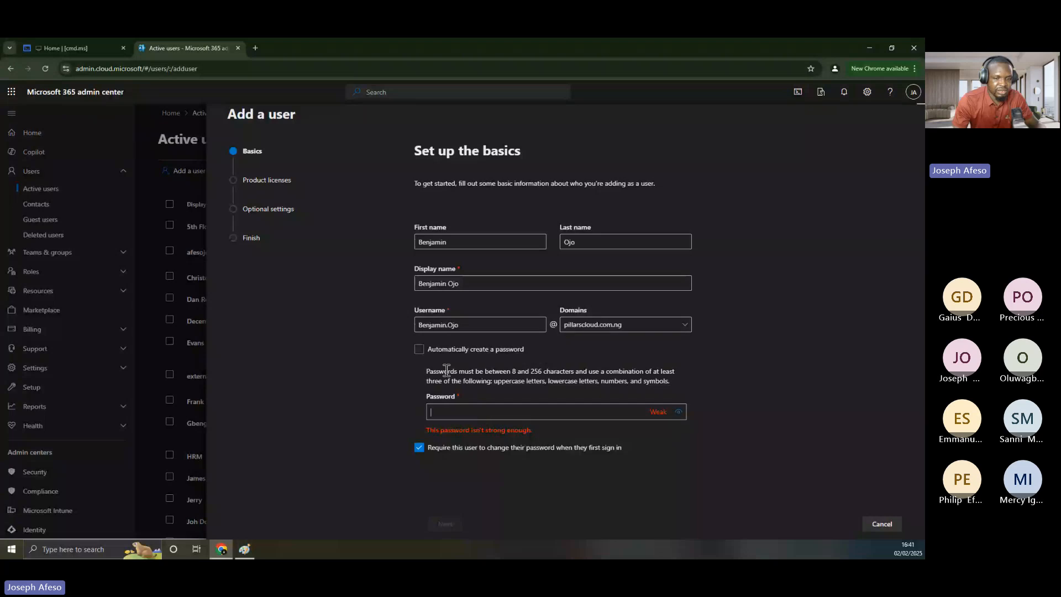
left_click(420, 349)
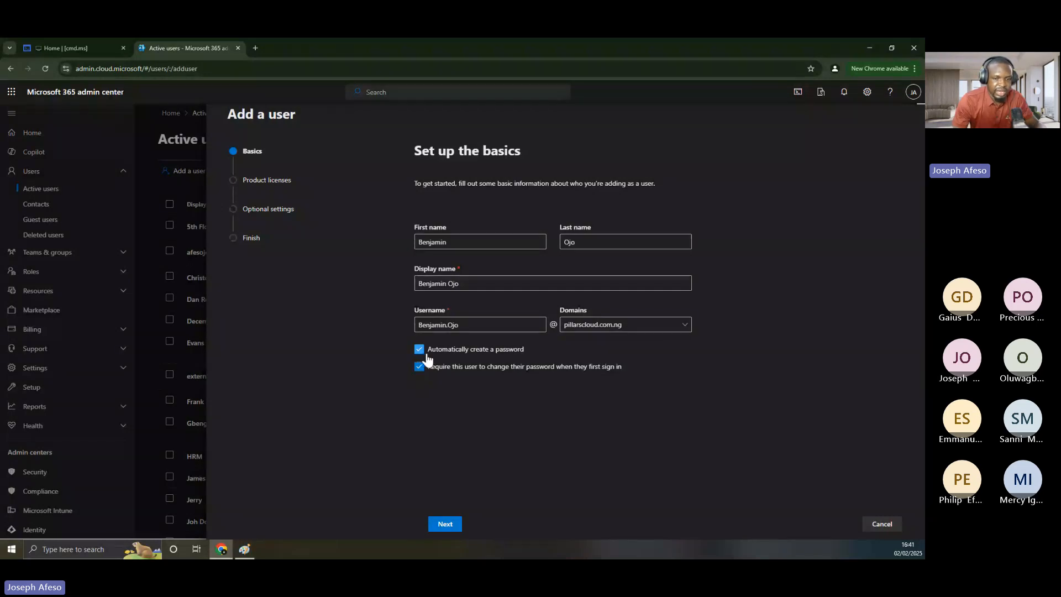
left_click(420, 350)
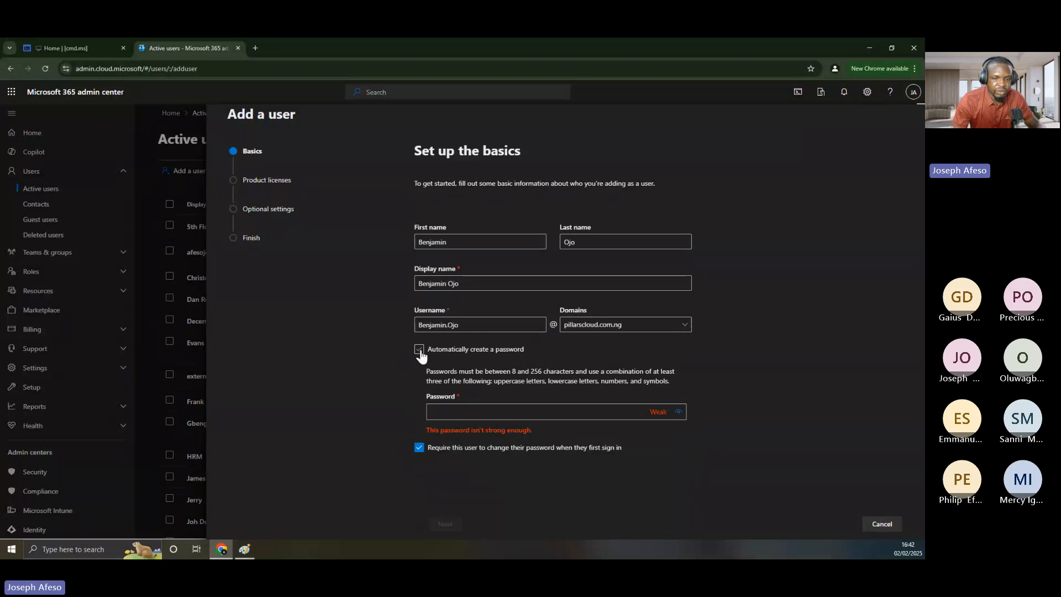
Type a manually chosen password into the new user's Password field
left_click(444, 413)
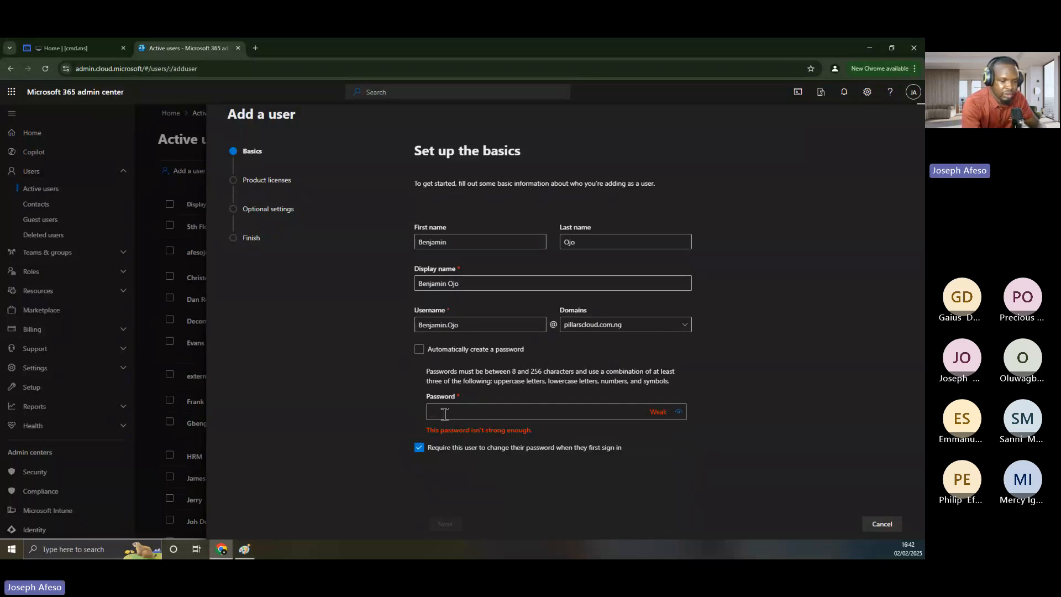
type("••••••")
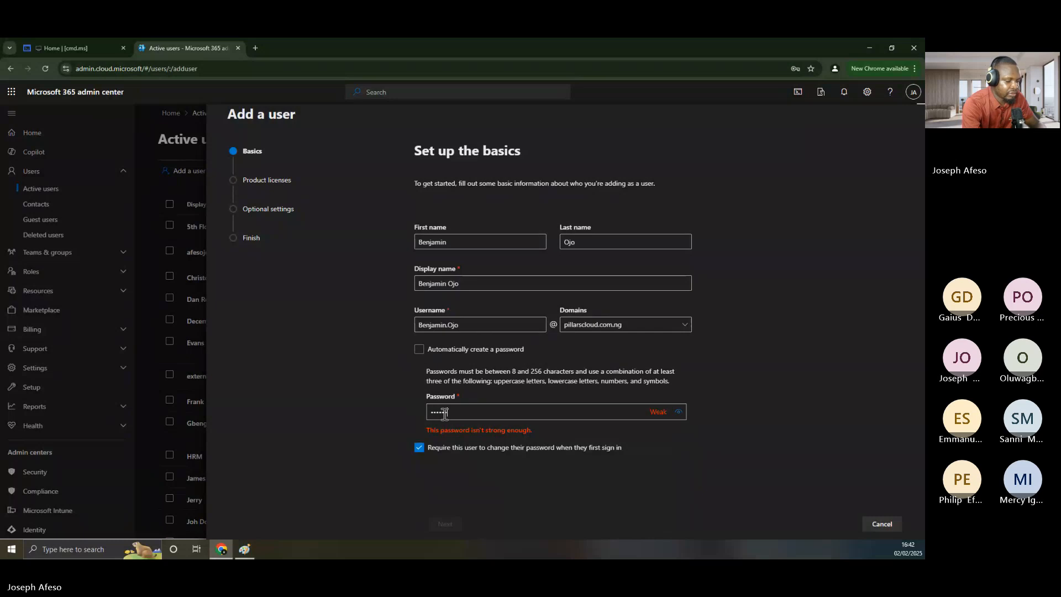
type("•••••••")
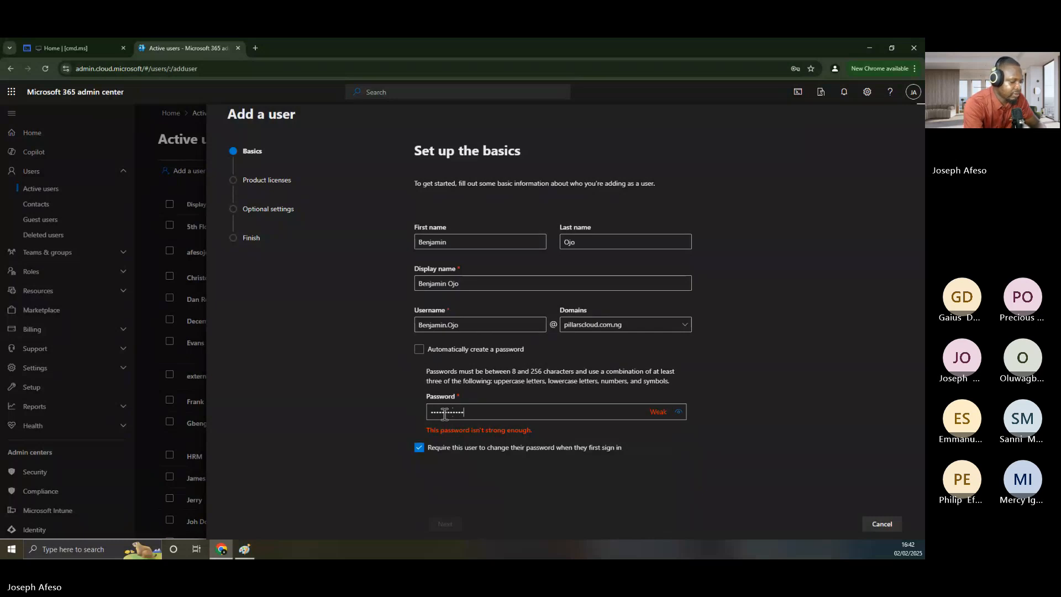
type("••••••")
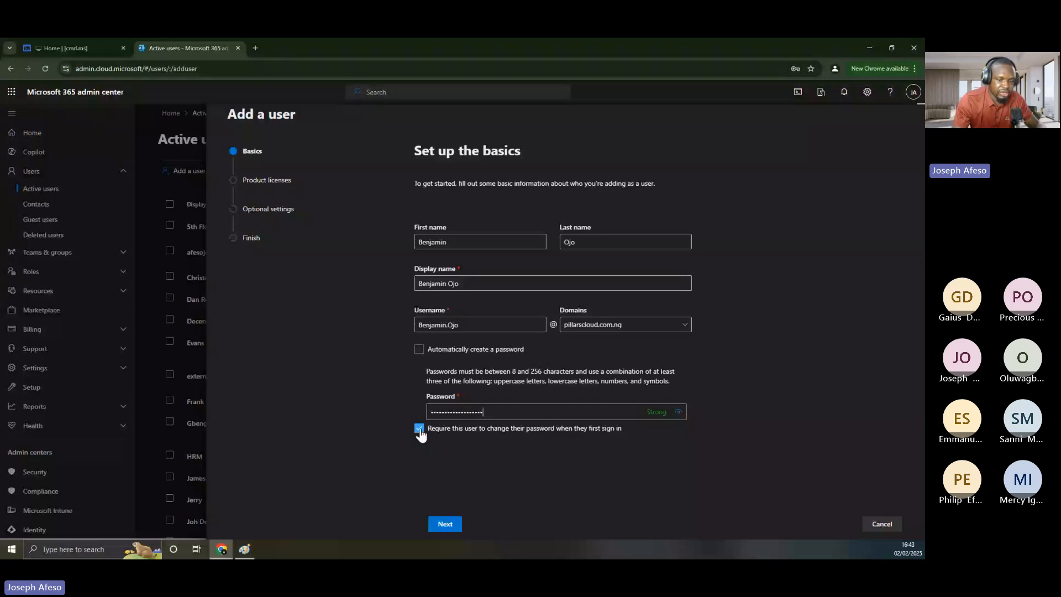
Advance to the product licenses step and try Greece as the usage location
left_click(444, 522)
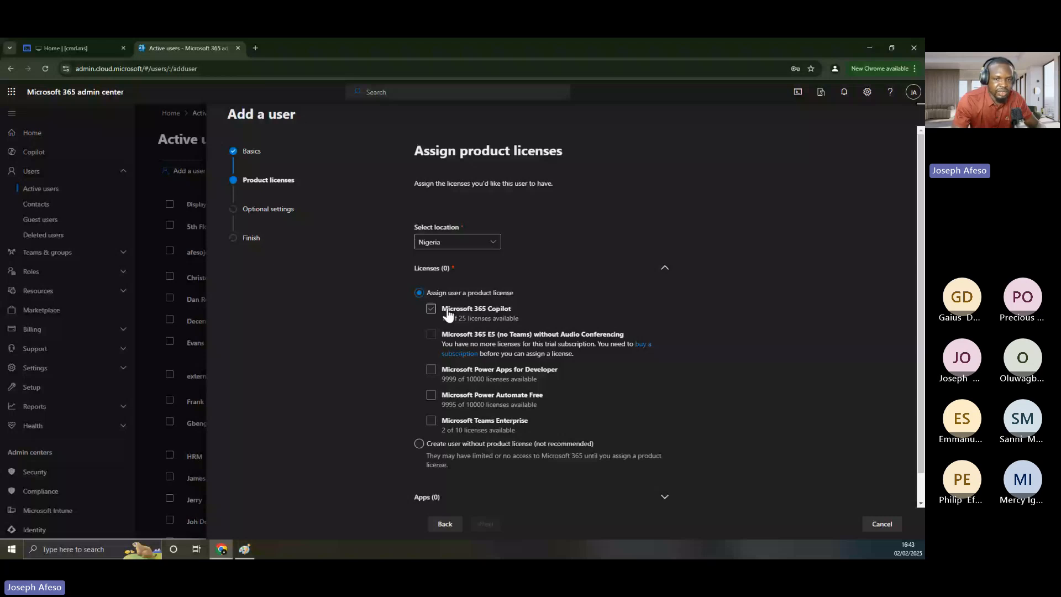
left_click_drag(471, 224, 413, 228)
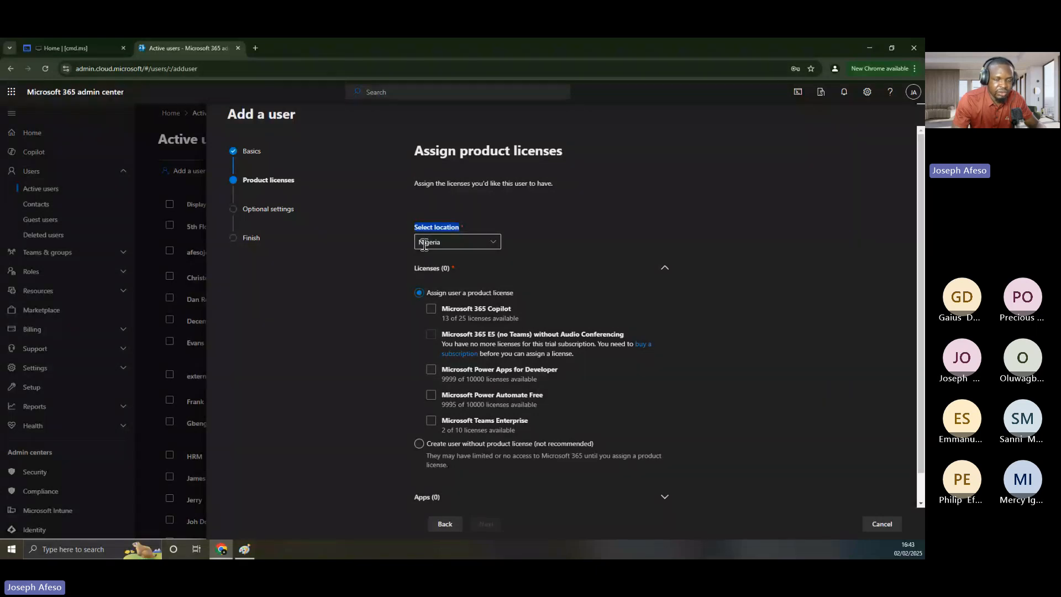
left_click(493, 242)
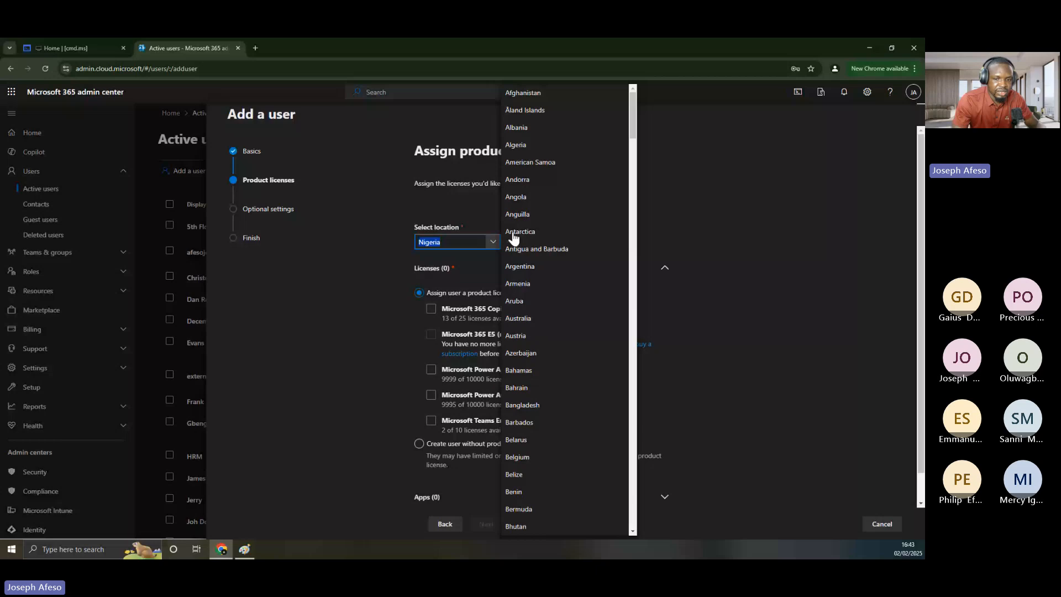
scroll(537, 322, "down", 4)
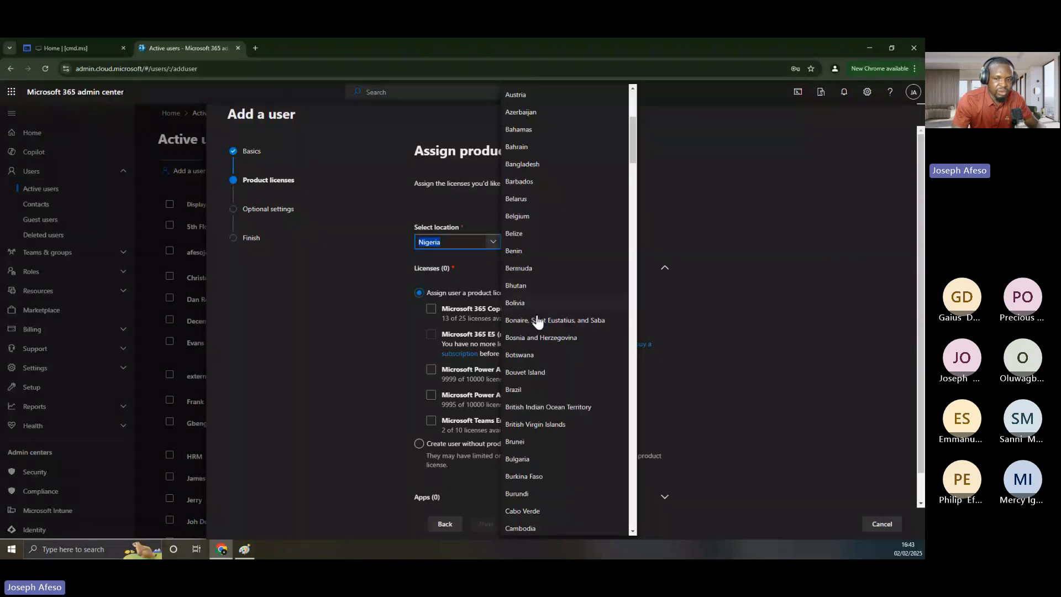
scroll(536, 331, "down", 15)
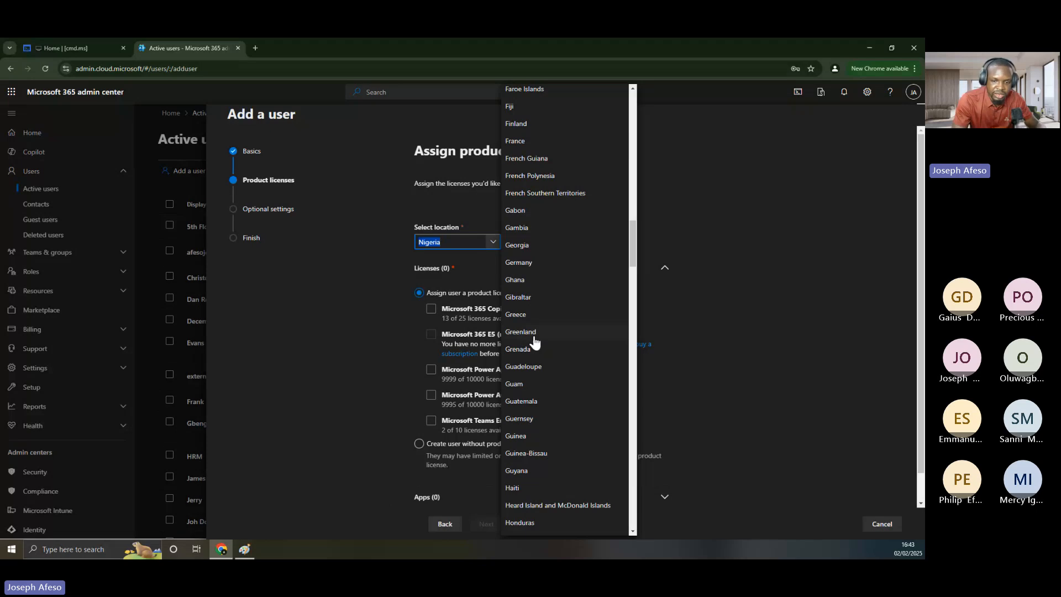
scroll(534, 232, "down", 2)
left_click(518, 219)
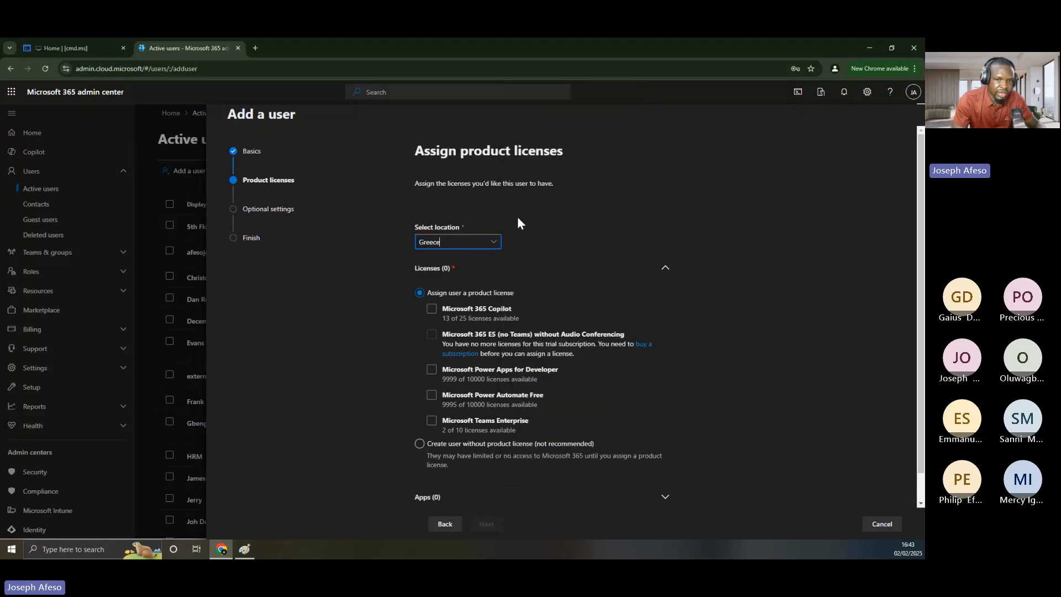
Set the usage location back to Nigeria, leaving Power Apps for Developer unticked
left_click(496, 239)
type("Namibia")
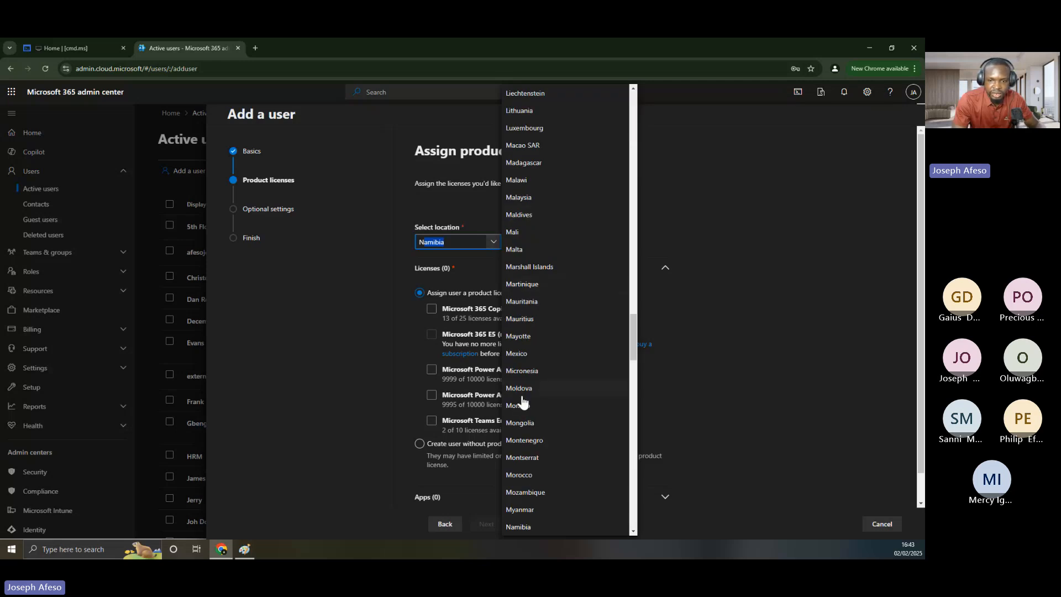
scroll(536, 496, "down", 3)
scroll(535, 497, "down", 2)
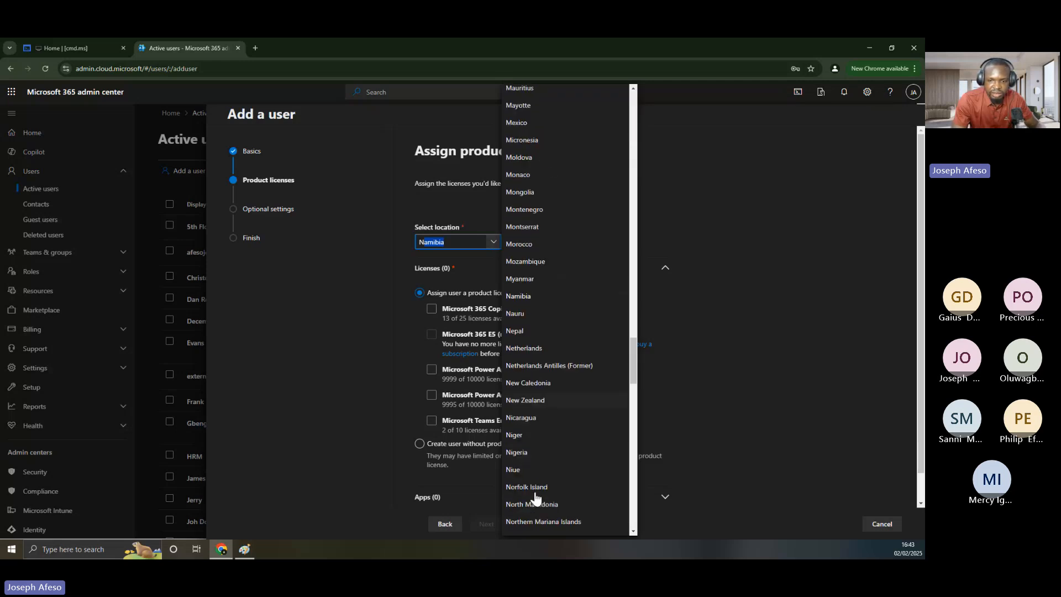
left_click(516, 399)
left_click(496, 372)
left_click(496, 372)
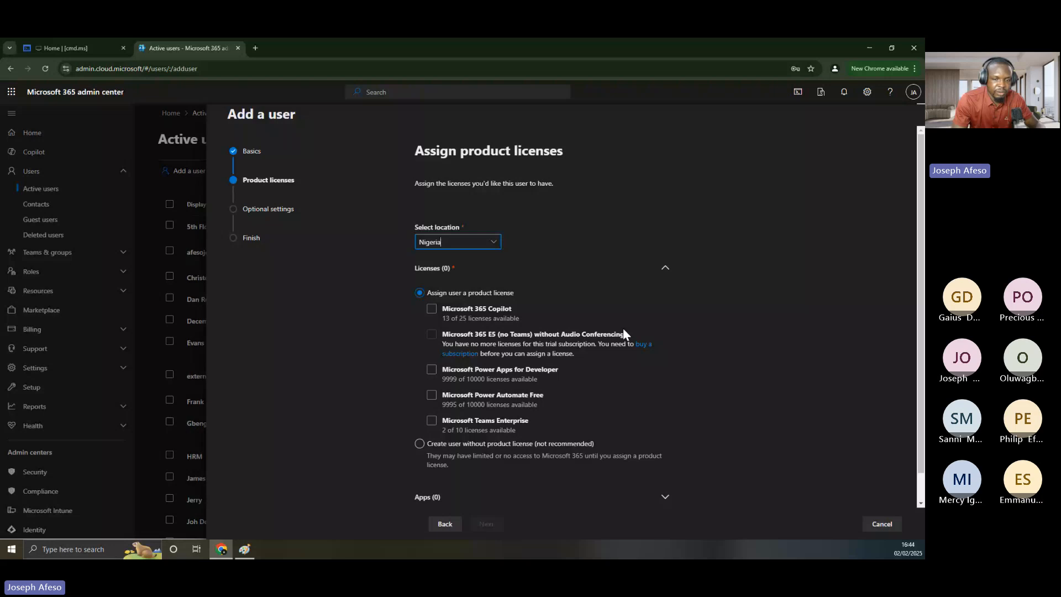
Leave only Microsoft Power Automate Free licensed, unticking Copilot and Teams Enterprise, and show its apps
left_click(432, 309)
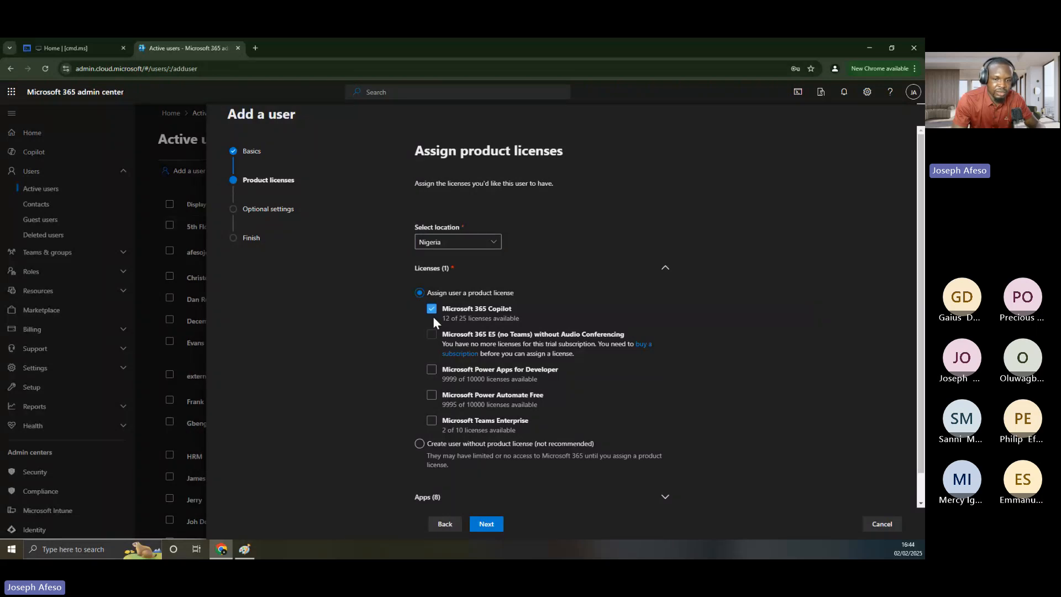
left_click(432, 308)
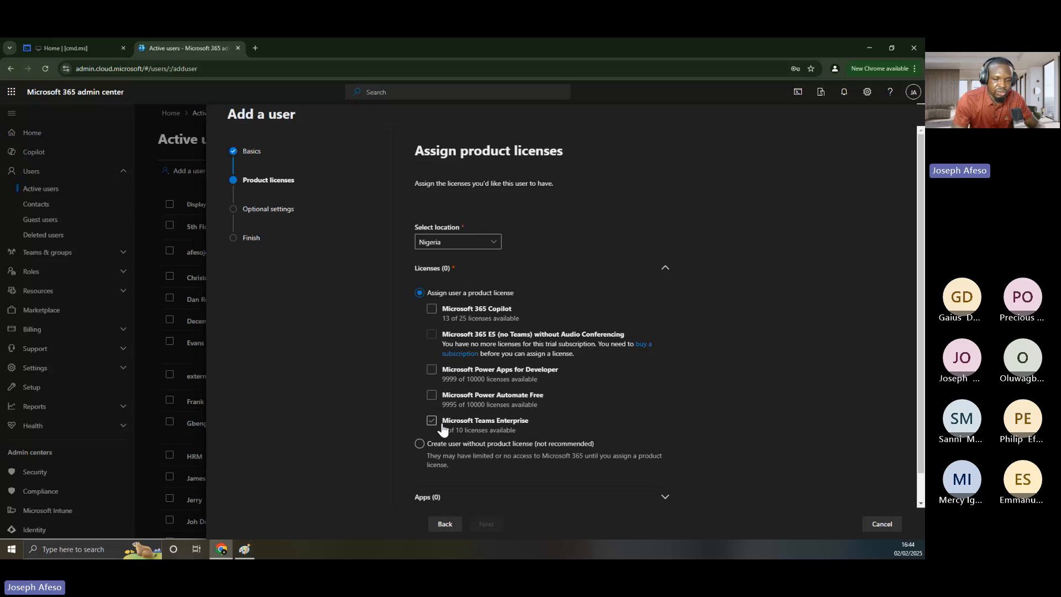
left_click(442, 427)
left_click(421, 445)
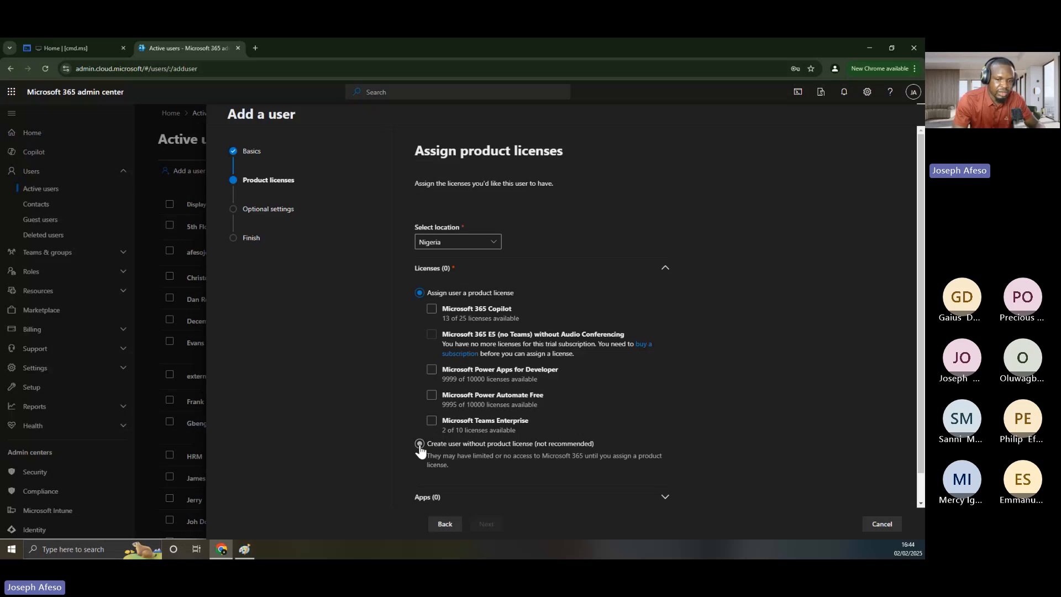
left_click(420, 445)
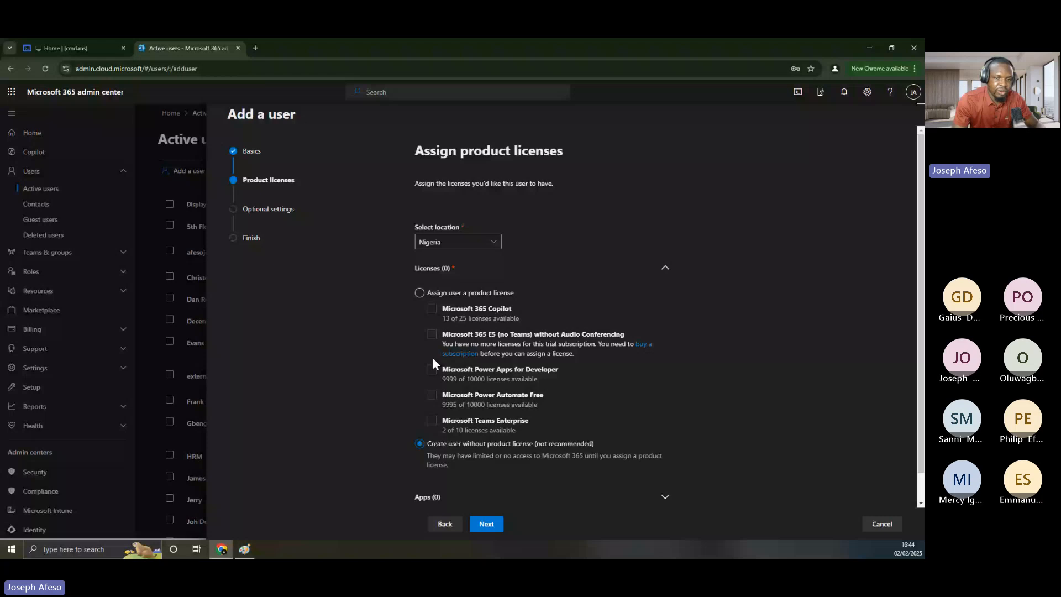
left_click(421, 293)
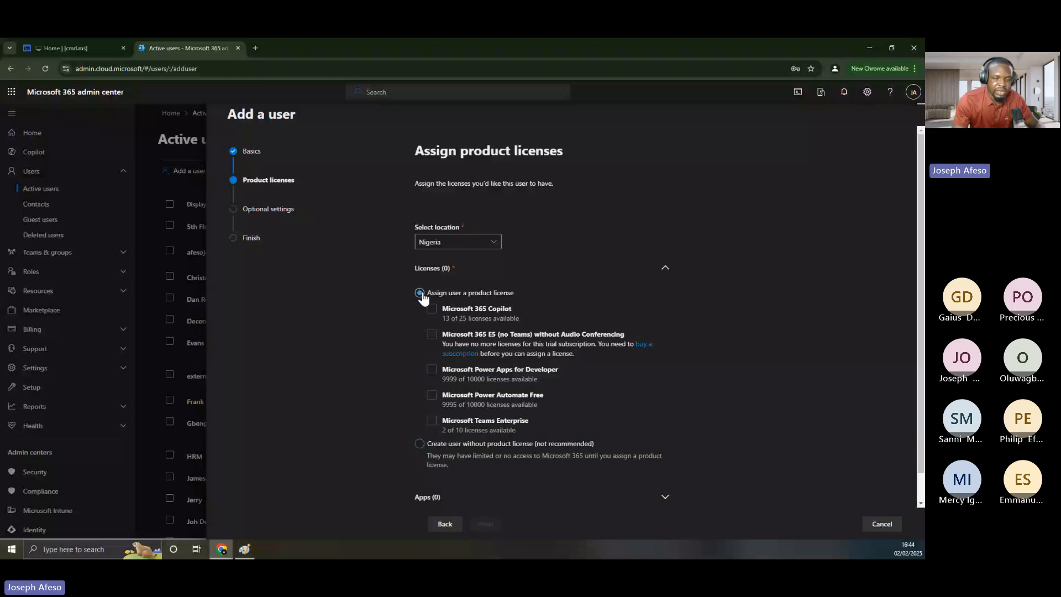
left_click(432, 421)
left_click(431, 421)
left_click(431, 421)
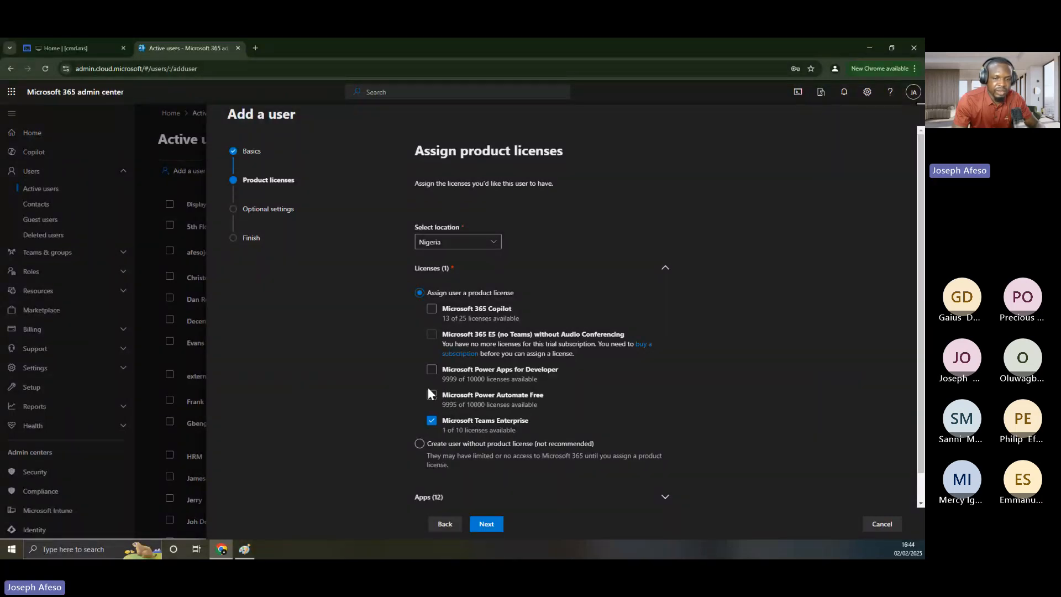
left_click(431, 396)
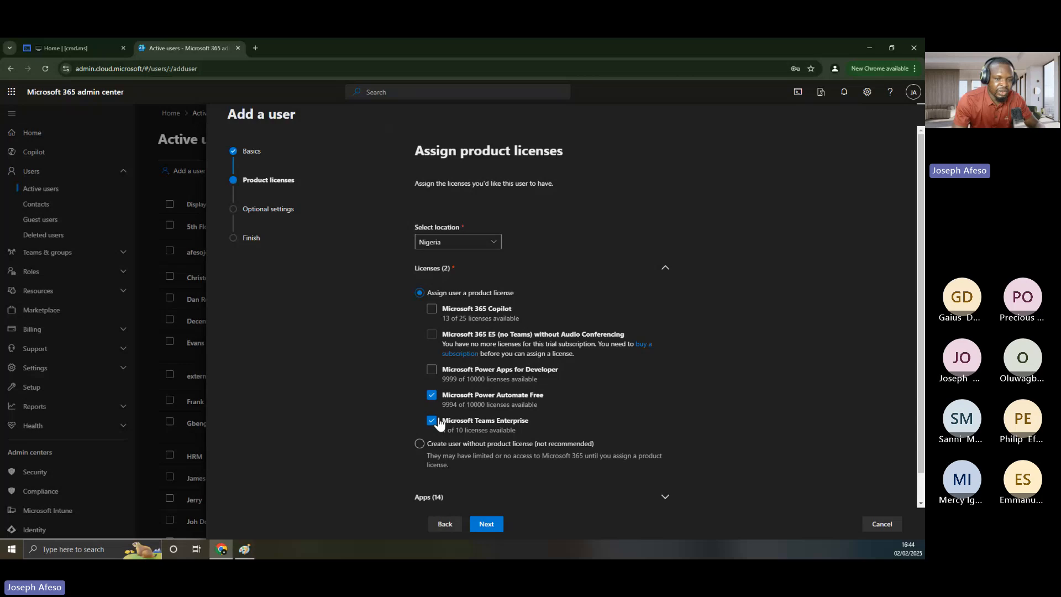
left_click(437, 421)
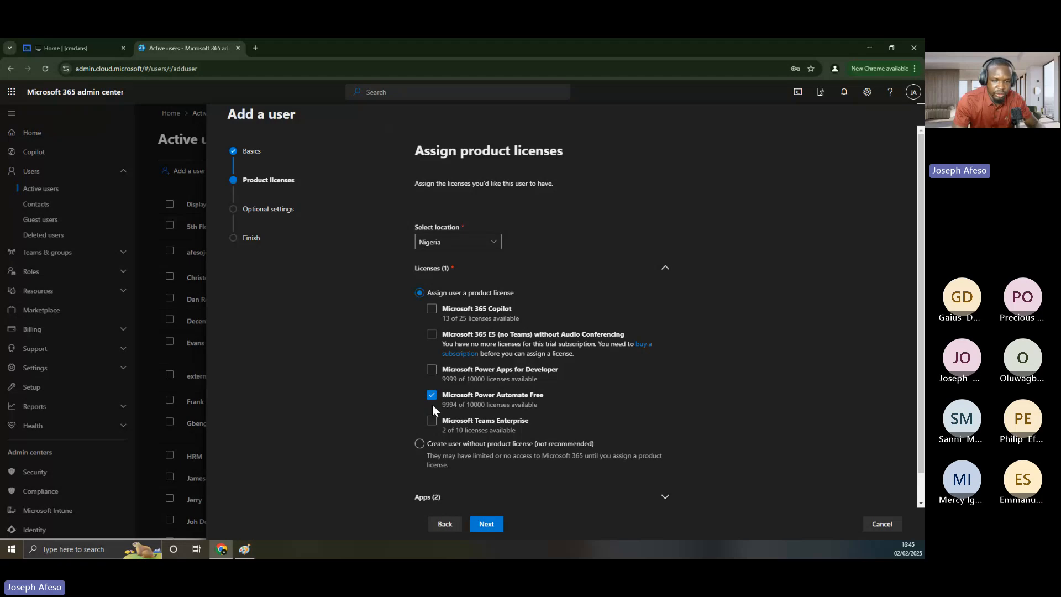
left_click(461, 495)
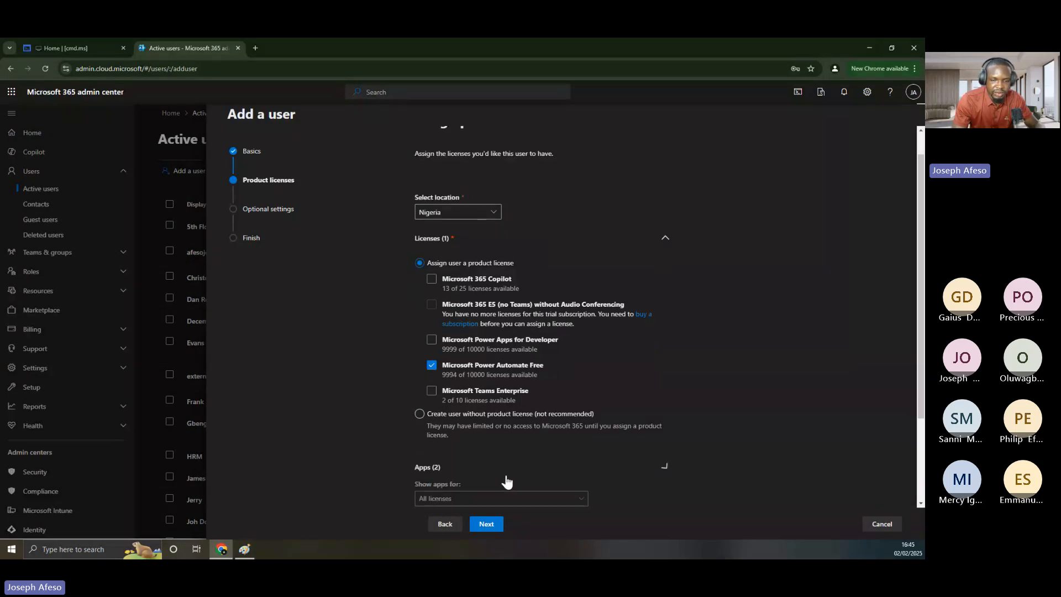
Advance the Add a user wizard to Optional settings, briefly checking the Paint onboarding diagram
scroll(506, 482, "down", 2)
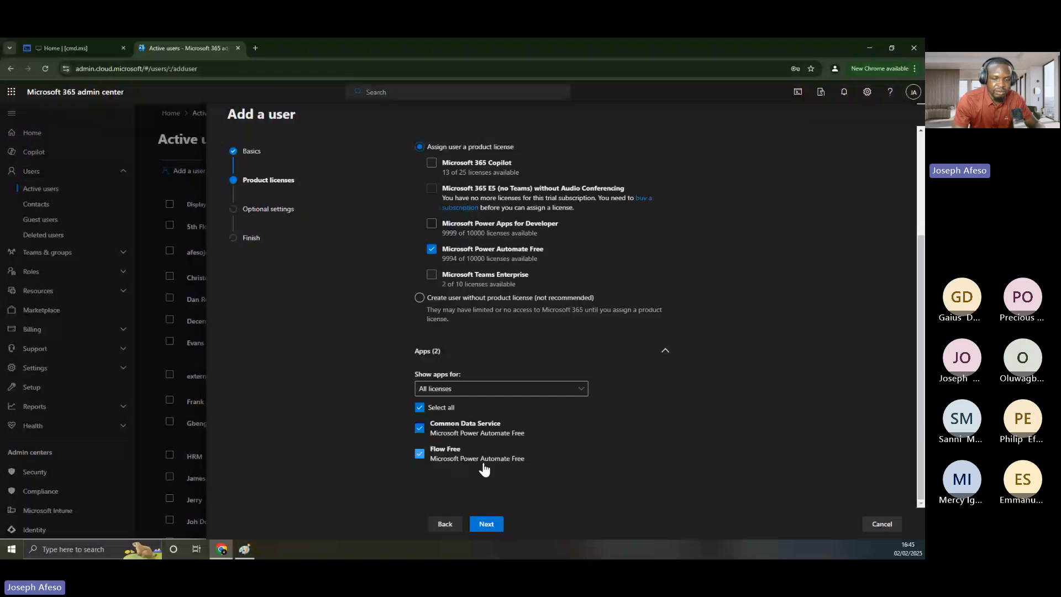
left_click(484, 525)
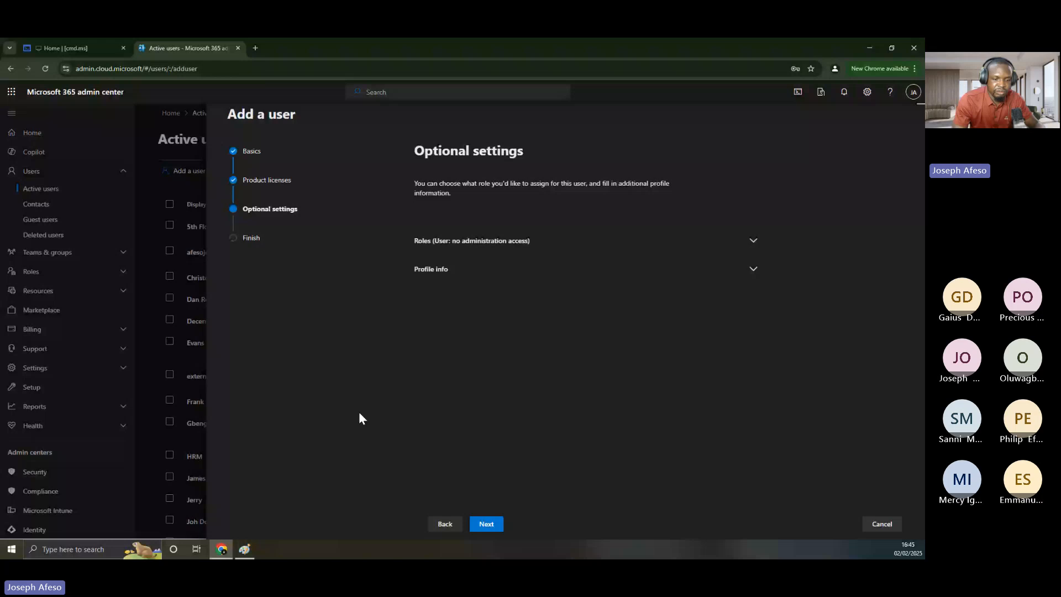
key("alt+Tab")
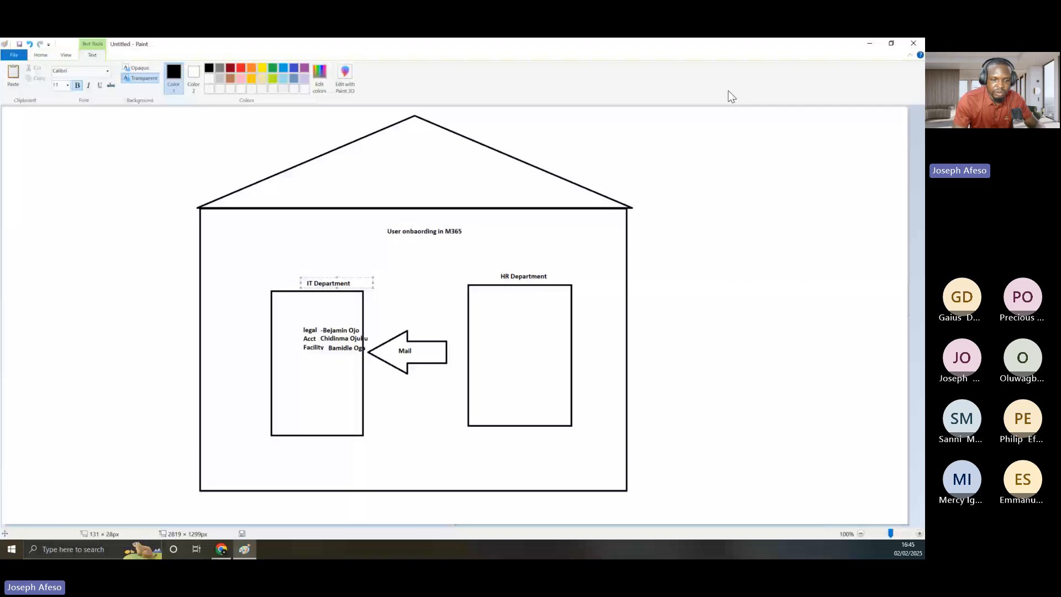
left_click(222, 551)
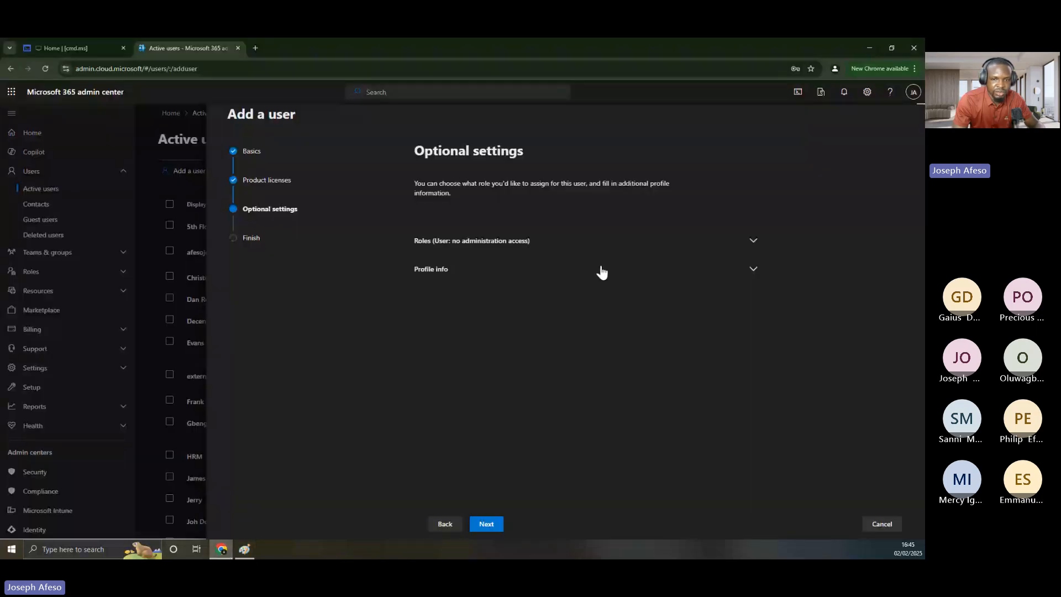
Keep the role as User with no admin center access and expand Profile info
left_click(751, 240)
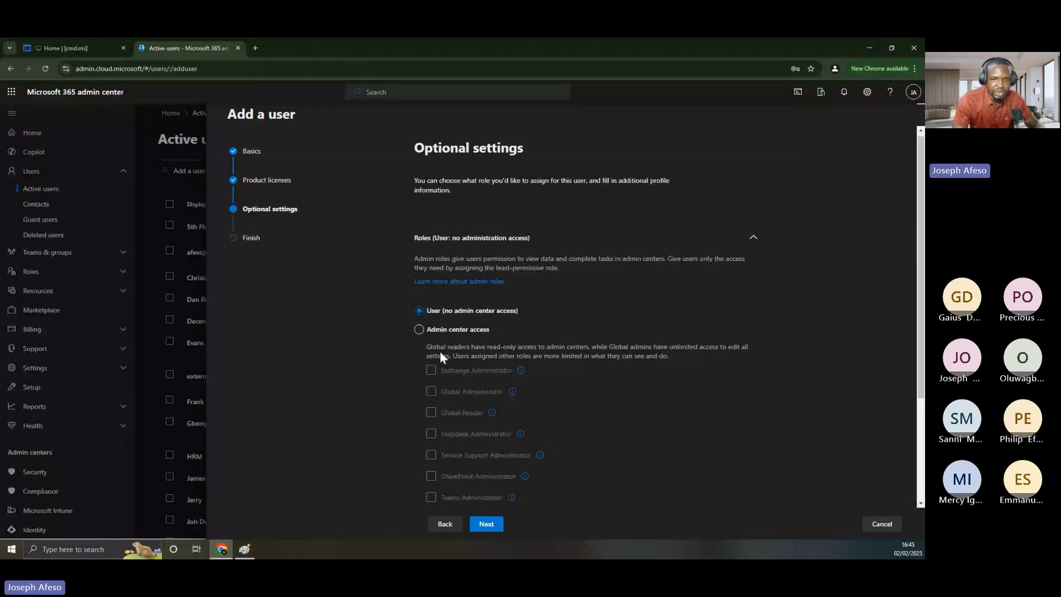
scroll(440, 352, "down", 3)
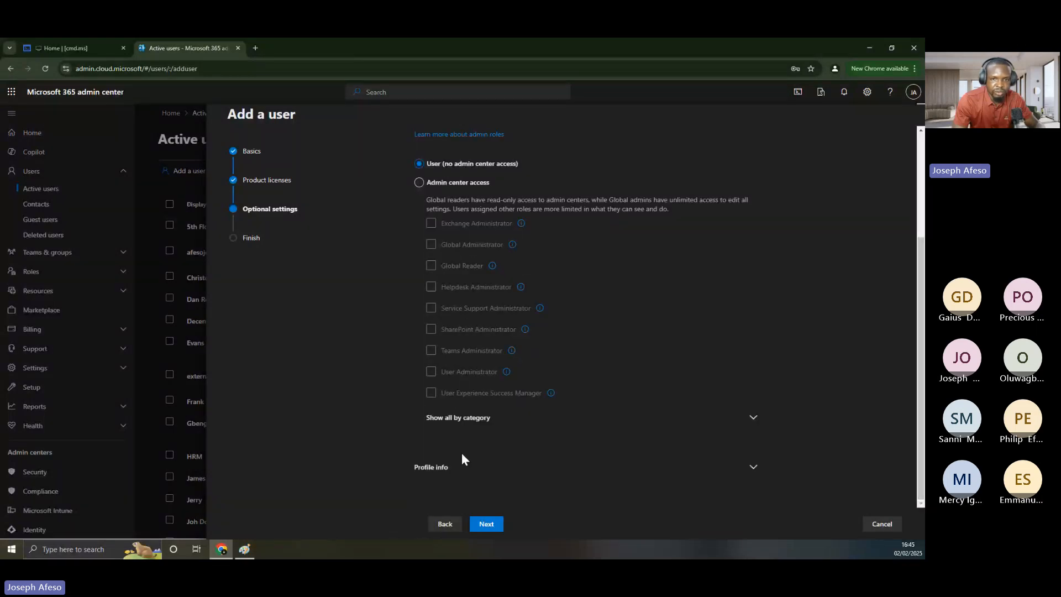
scroll(440, 314, "up", 3)
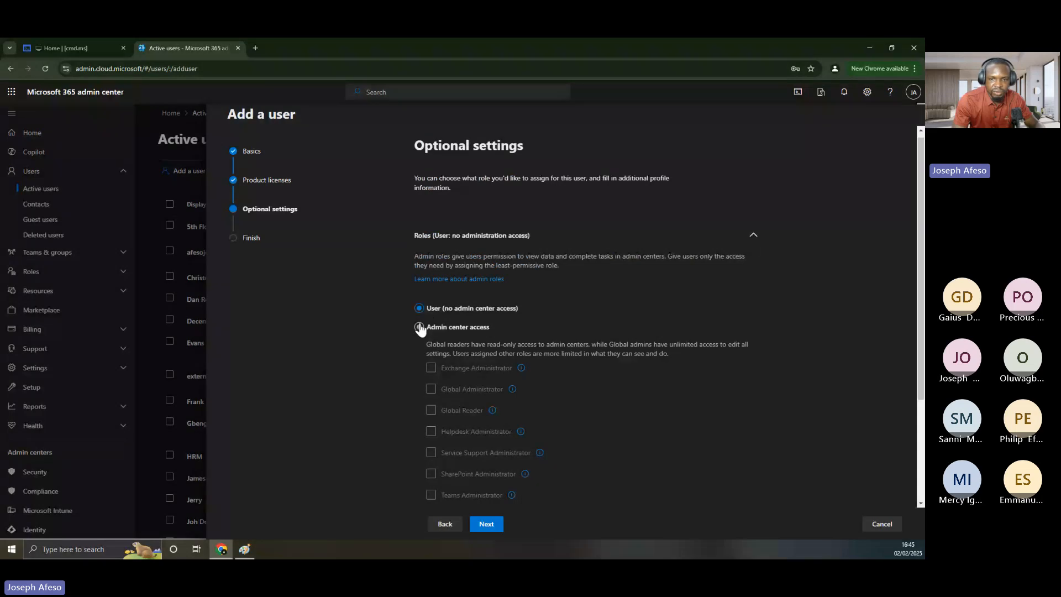
left_click(753, 237)
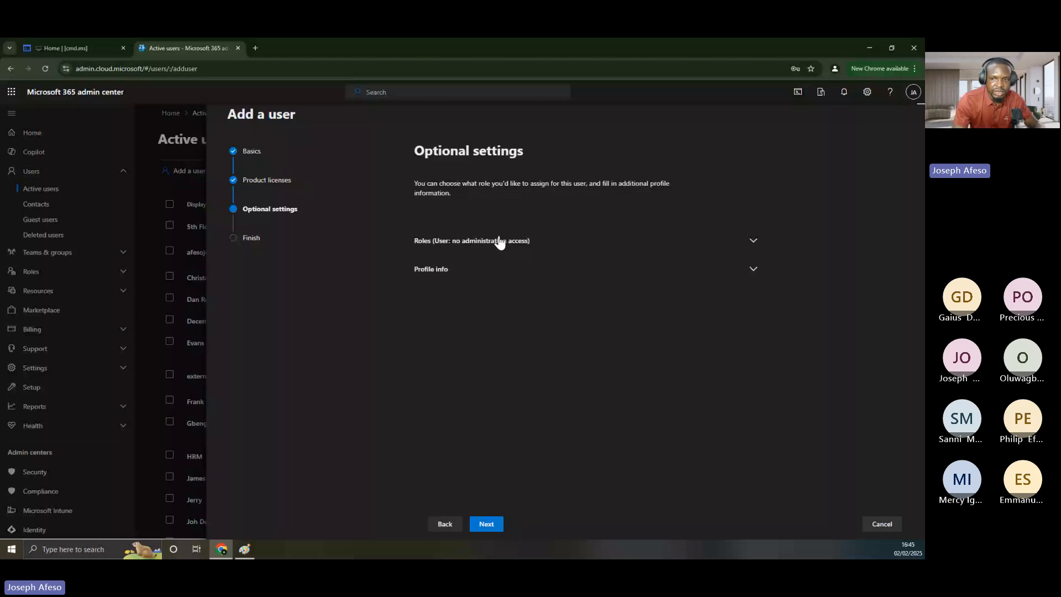
left_click(751, 273)
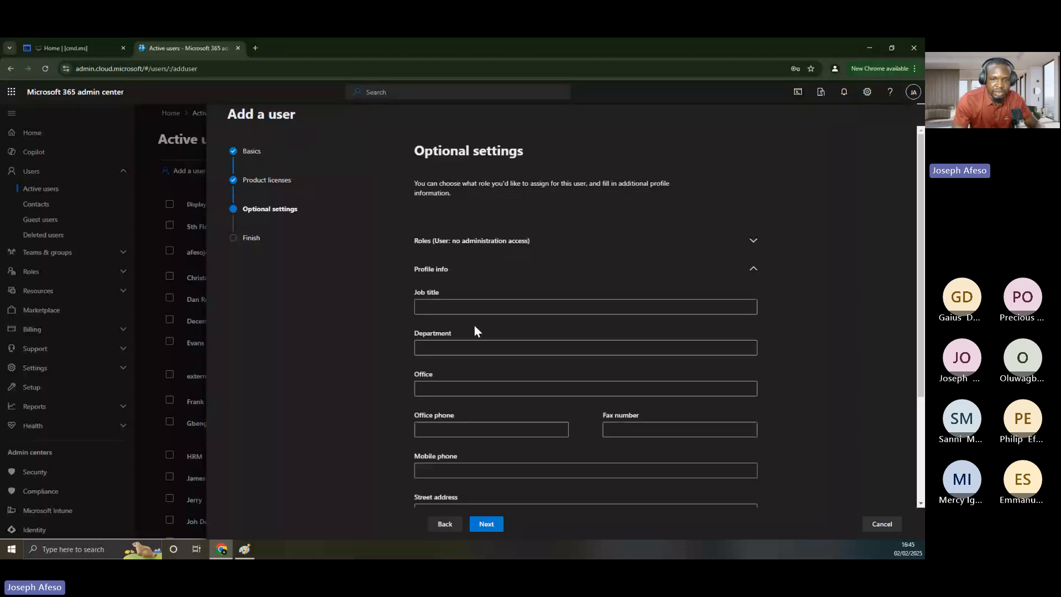
Enter Legal as the department and Advocator as the job title
scroll(457, 345, "down", 1)
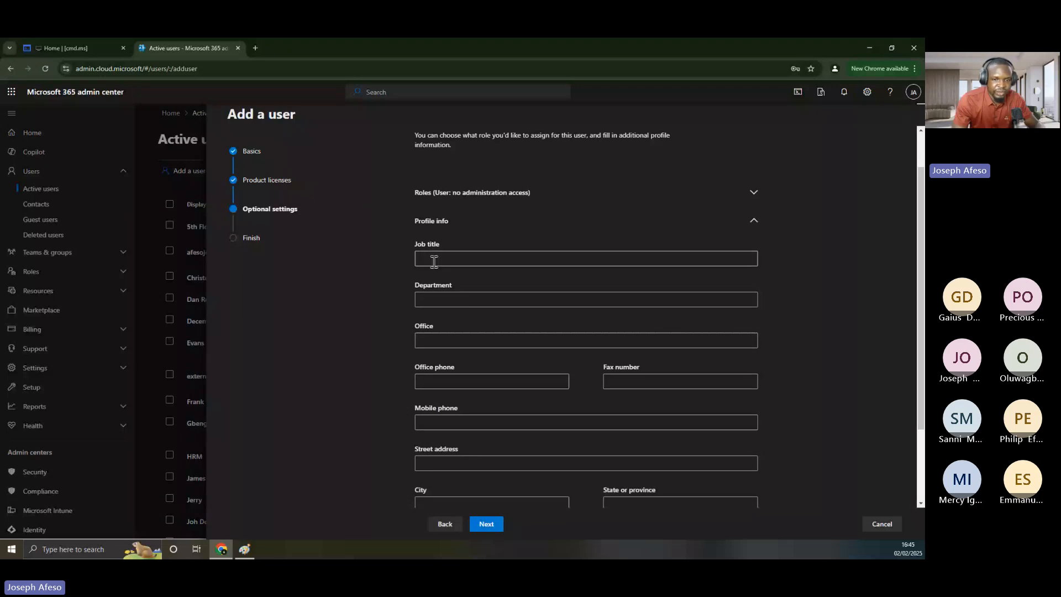
left_click(430, 301)
type("I")
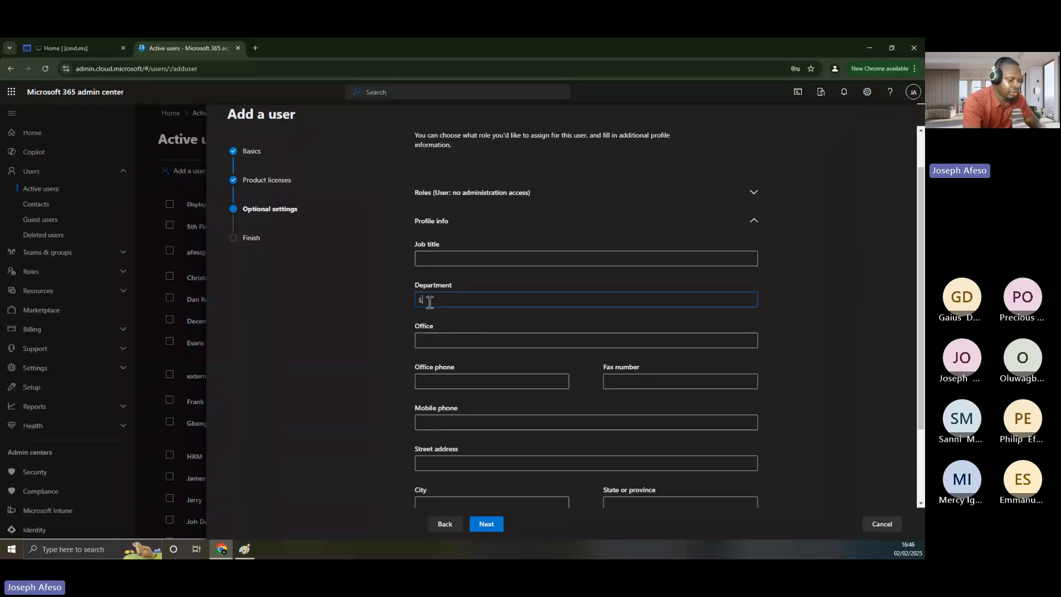
type("ega")
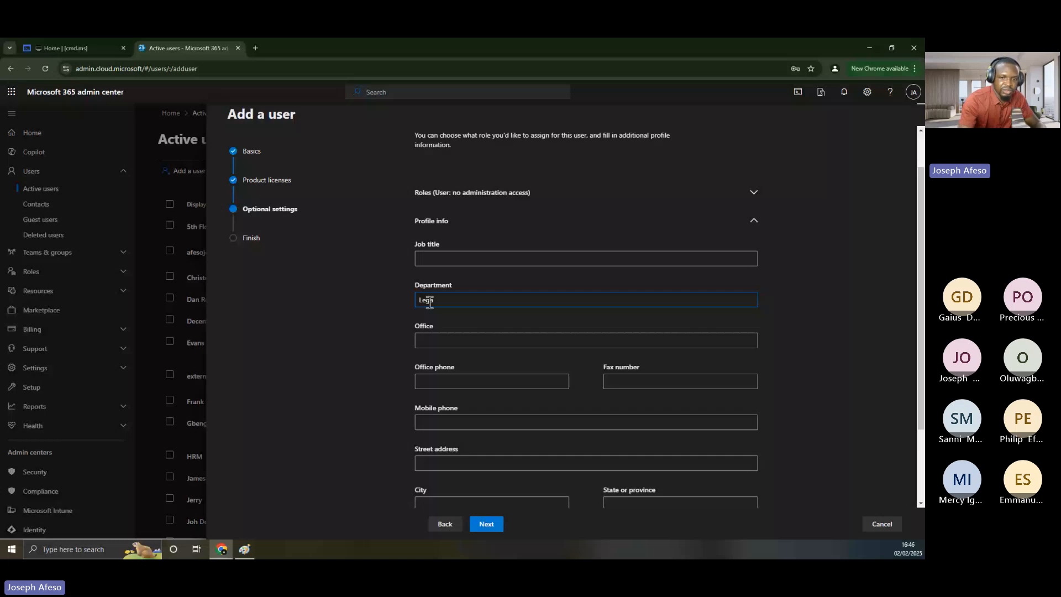
type("l")
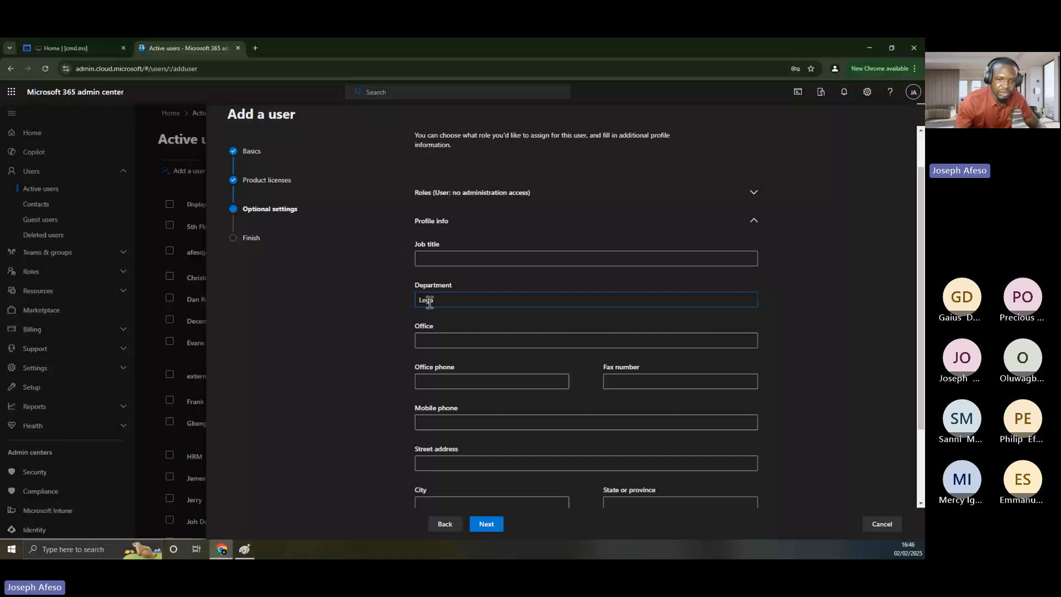
left_click(435, 260)
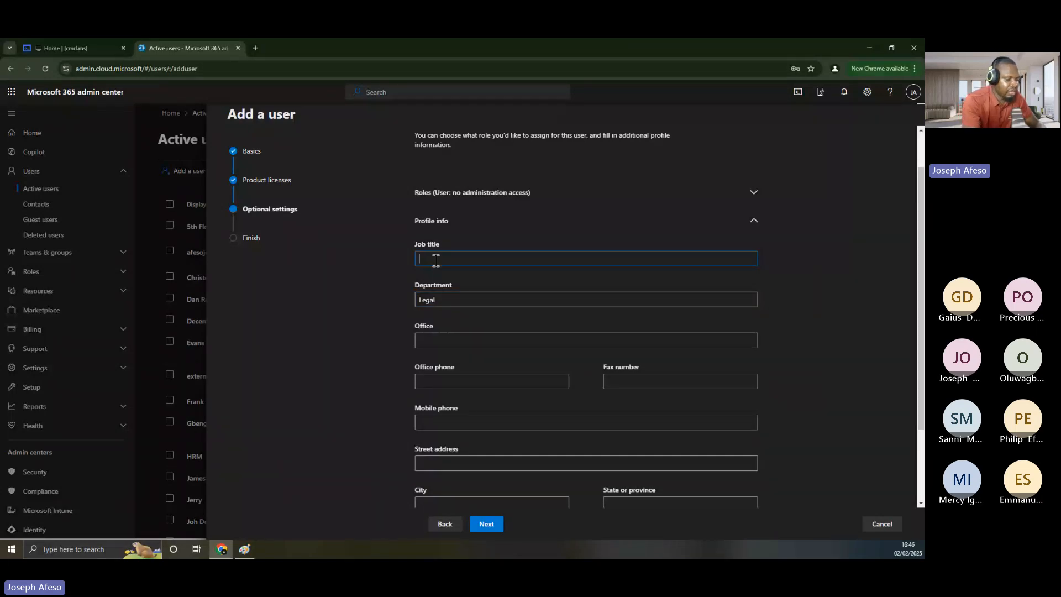
type("Advocator")
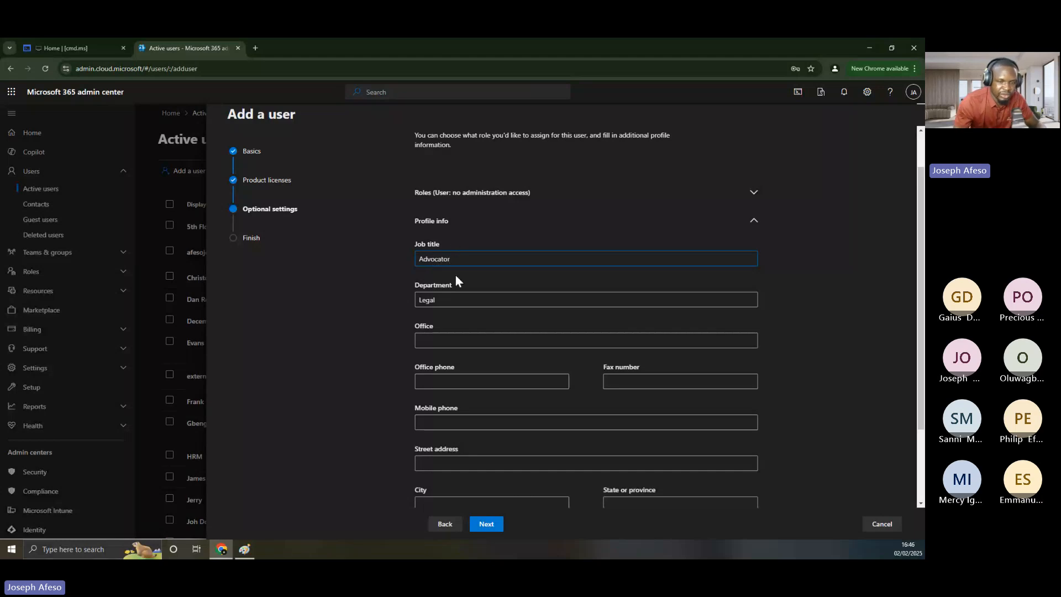
Check the entered Advocator job title and Legal department values
scroll(470, 389, "down", 1)
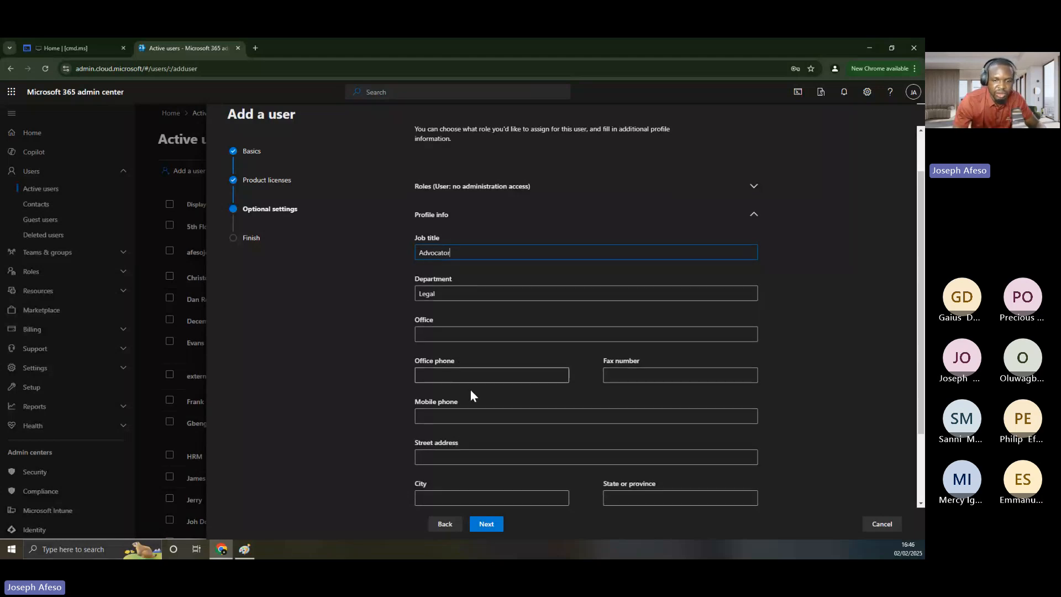
scroll(470, 390, "down", 3)
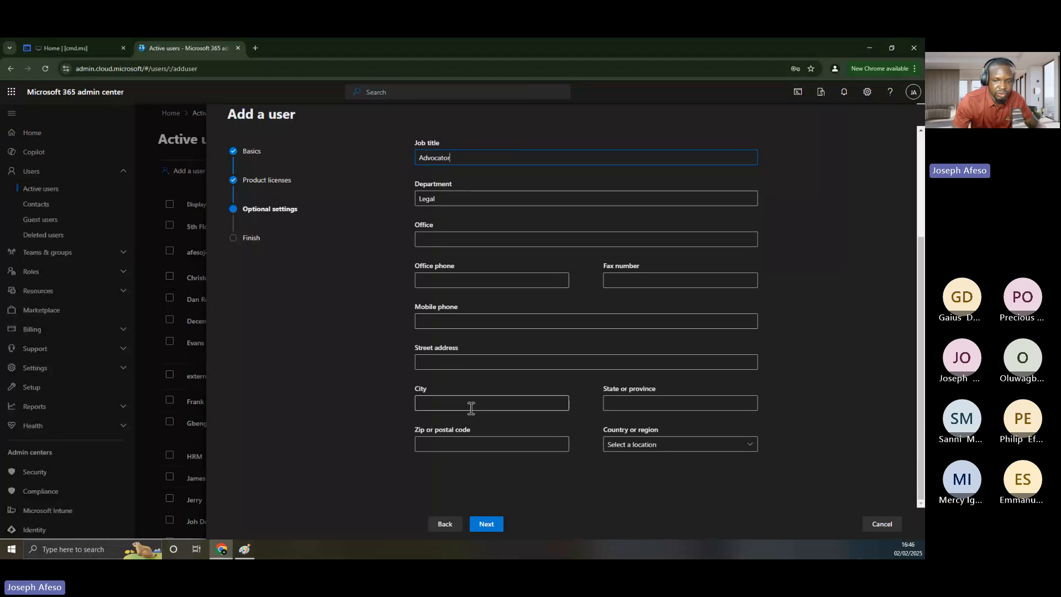
scroll(487, 387, "up", 1)
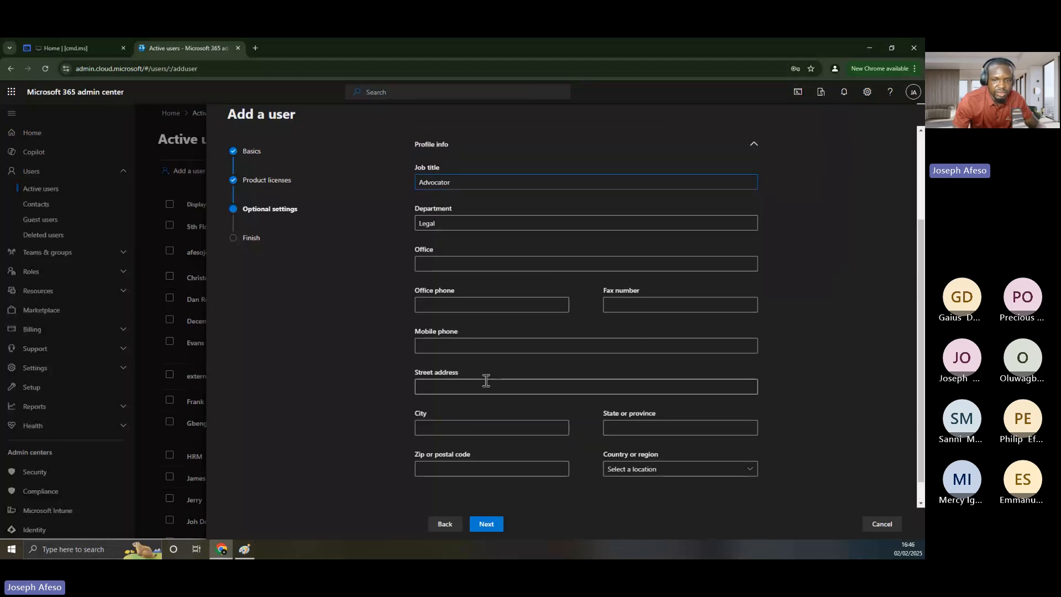
scroll(486, 380, "up", 3)
scroll(481, 376, "down", 4)
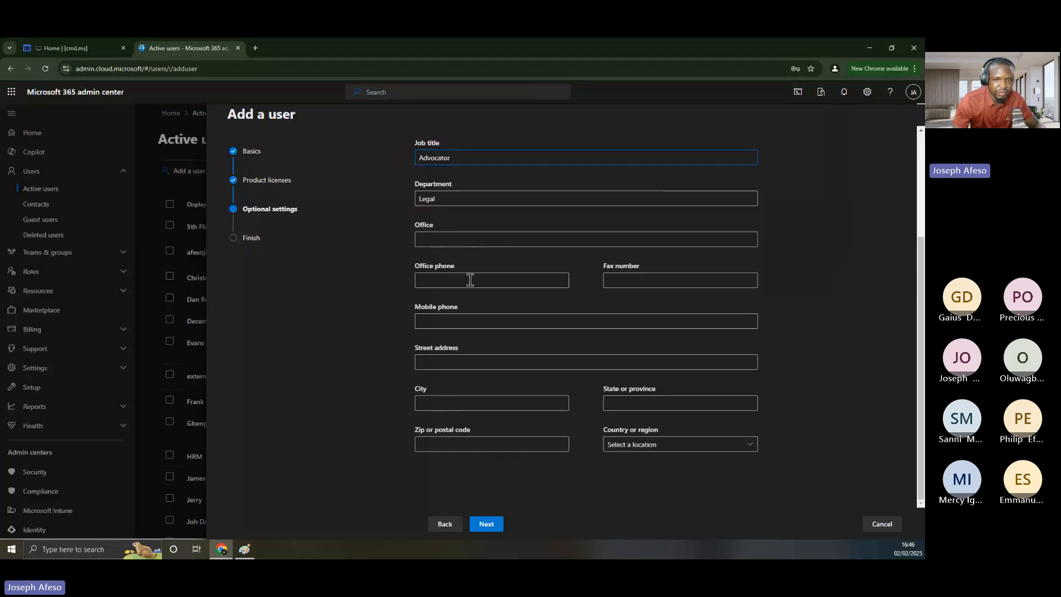
scroll(468, 276, "up", 5)
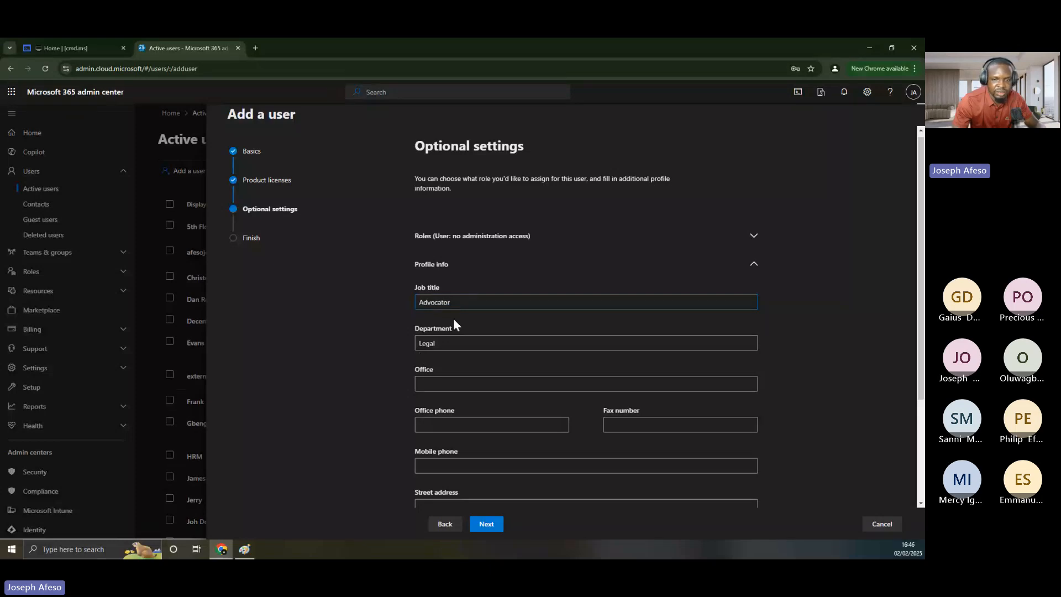
double_click(435, 304)
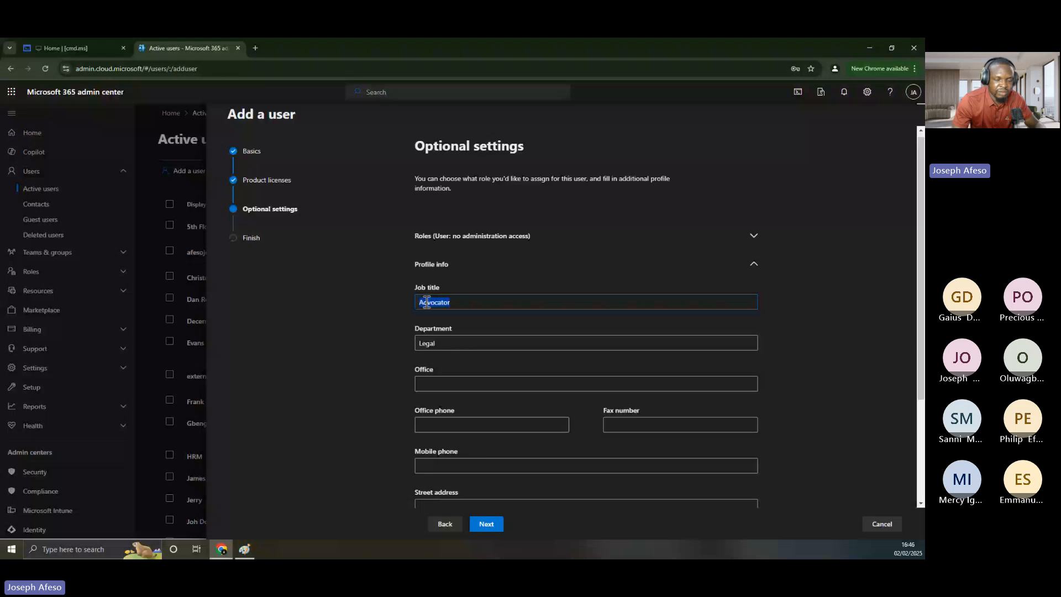
left_click(460, 301)
scroll(439, 298, "down", 1)
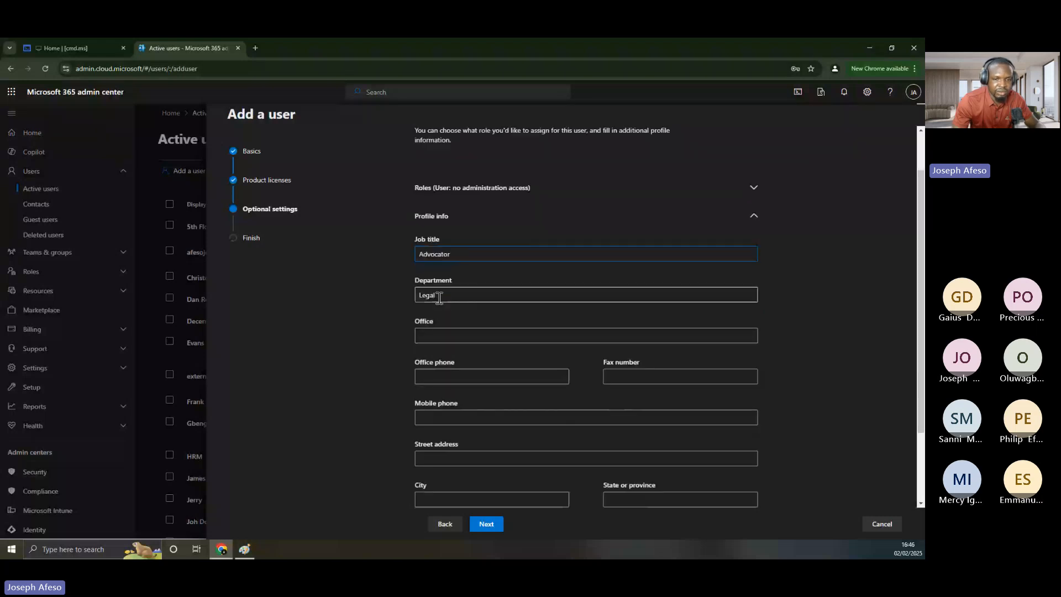
double_click(439, 296)
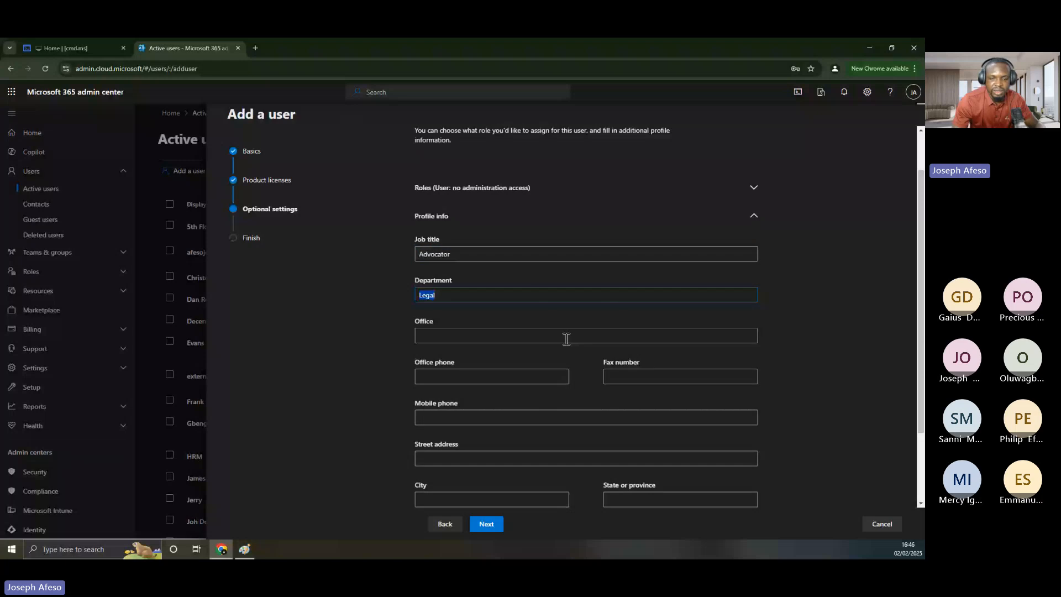
Open Review and finish and check the custom password type and Power Automate Free licence
left_click(487, 525)
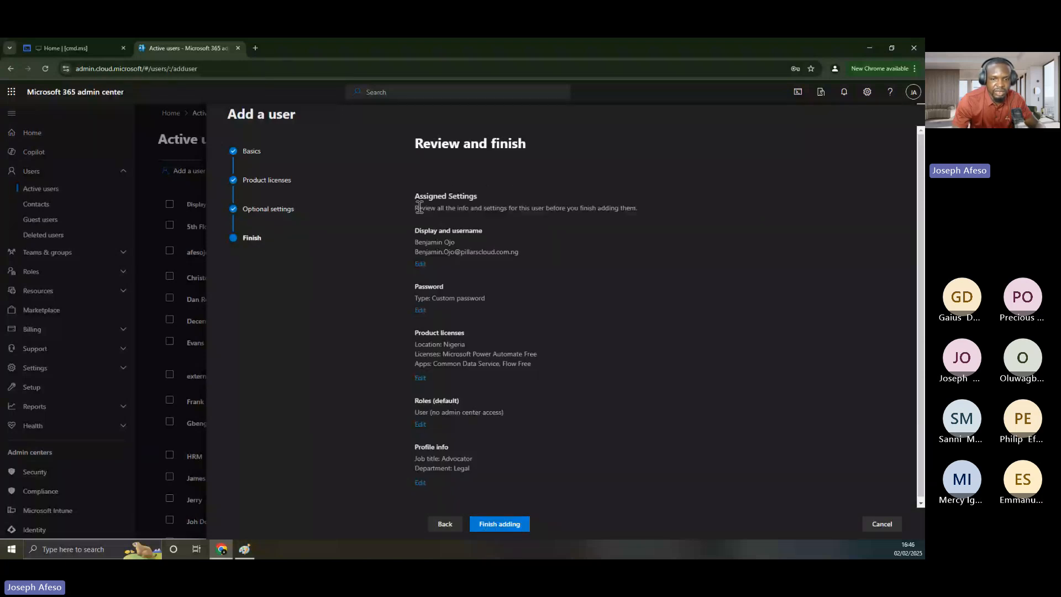
scroll(470, 402, "down", 1)
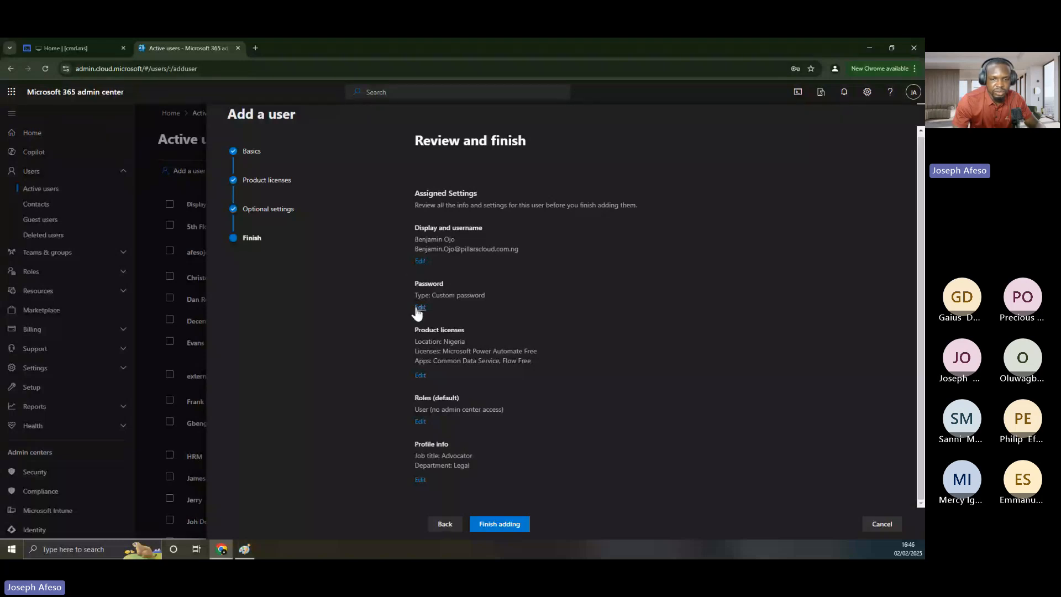
left_click_drag(431, 295, 495, 299)
left_click(489, 291)
left_click_drag(444, 339, 414, 342)
left_click_drag(537, 350, 467, 351)
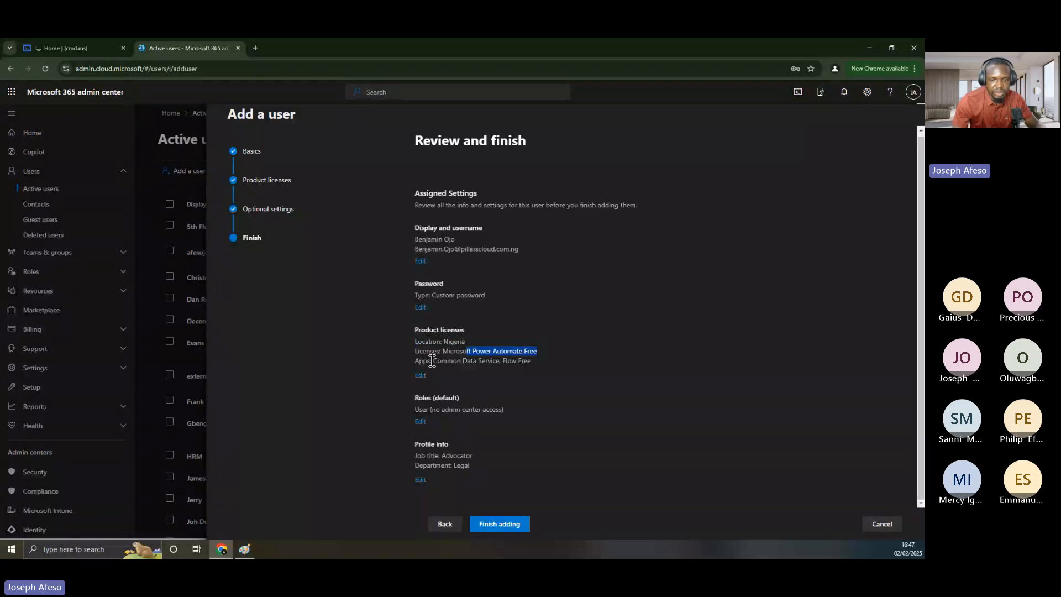
left_click(473, 362)
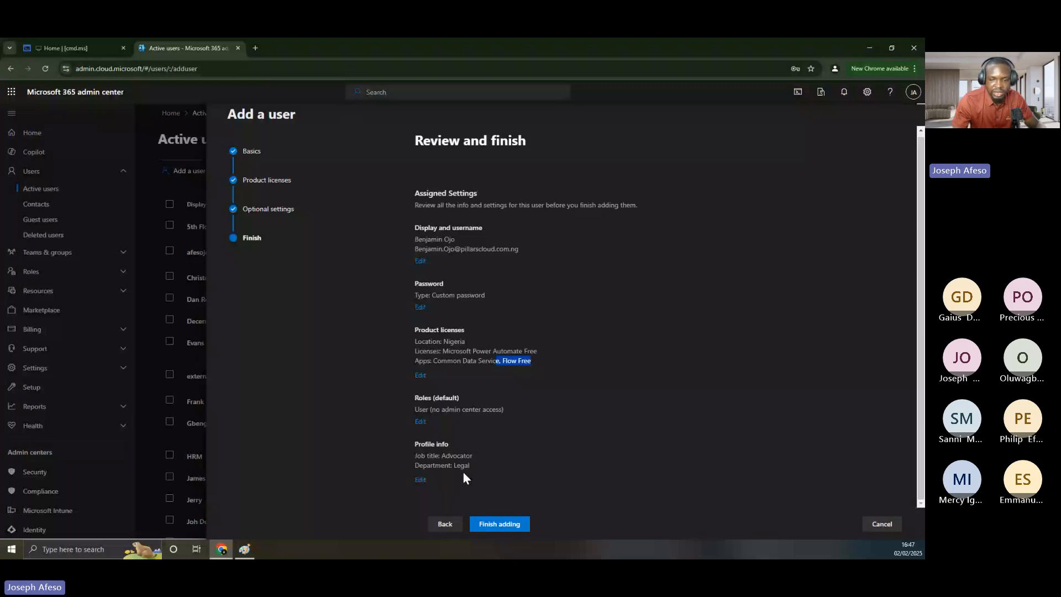
Finish adding the user, check the account details and username, then close the panel
left_click(503, 525)
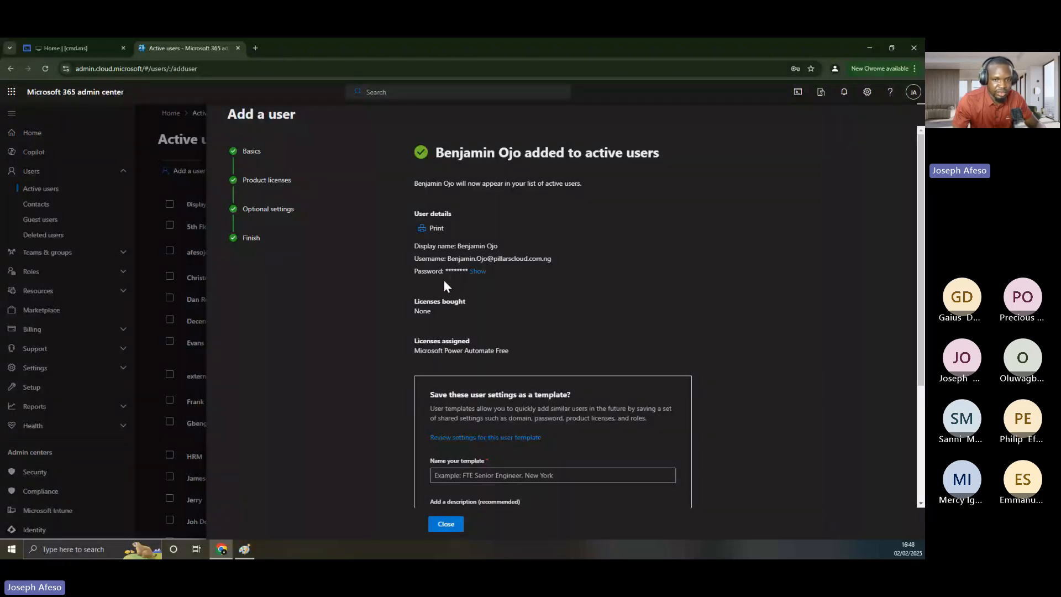
left_click_drag(431, 251, 498, 267)
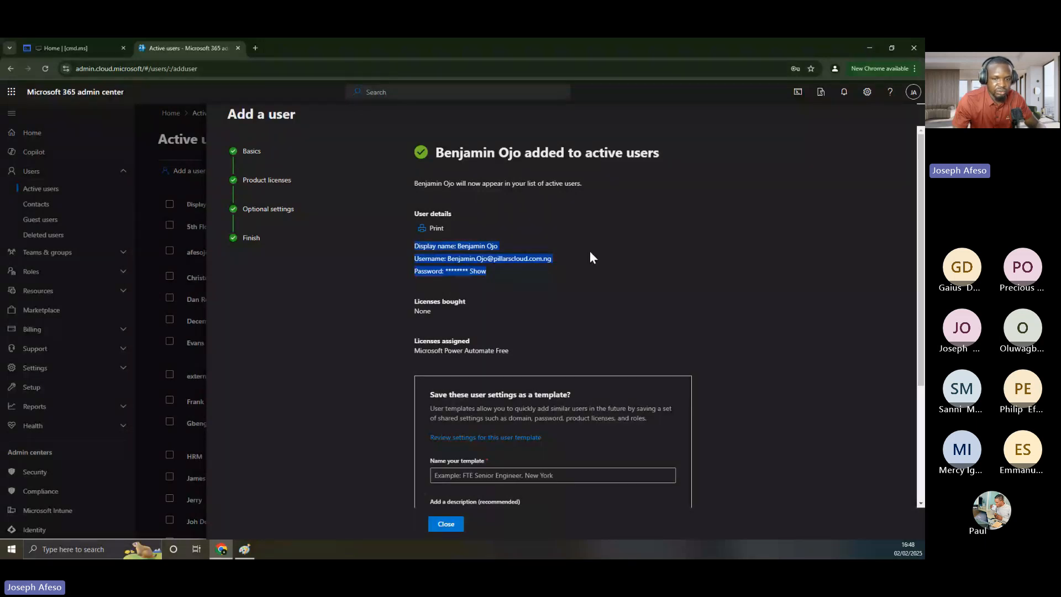
scroll(590, 255, "down", 3)
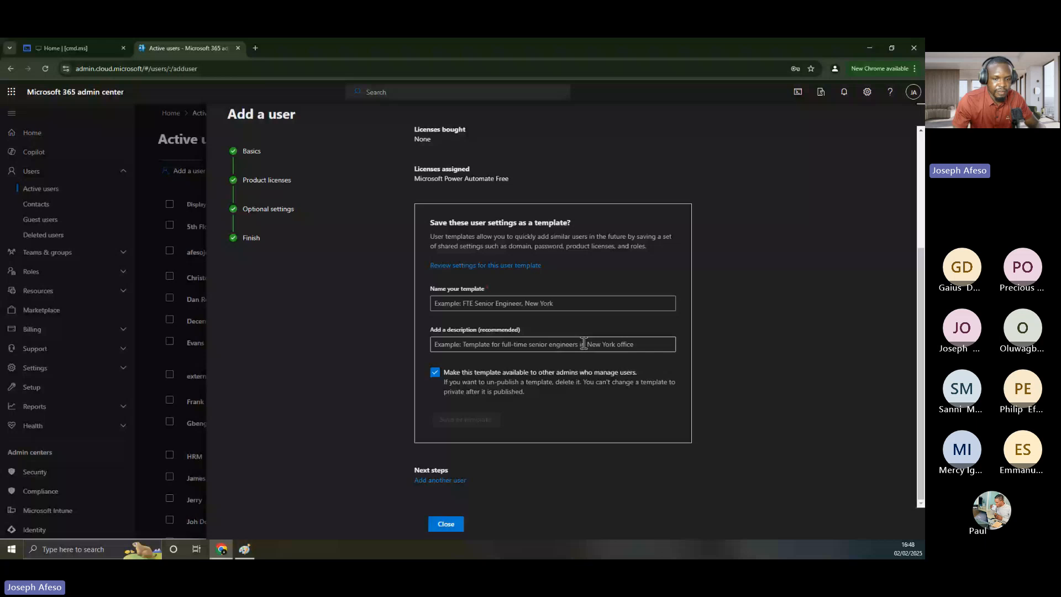
scroll(584, 343, "up", 3)
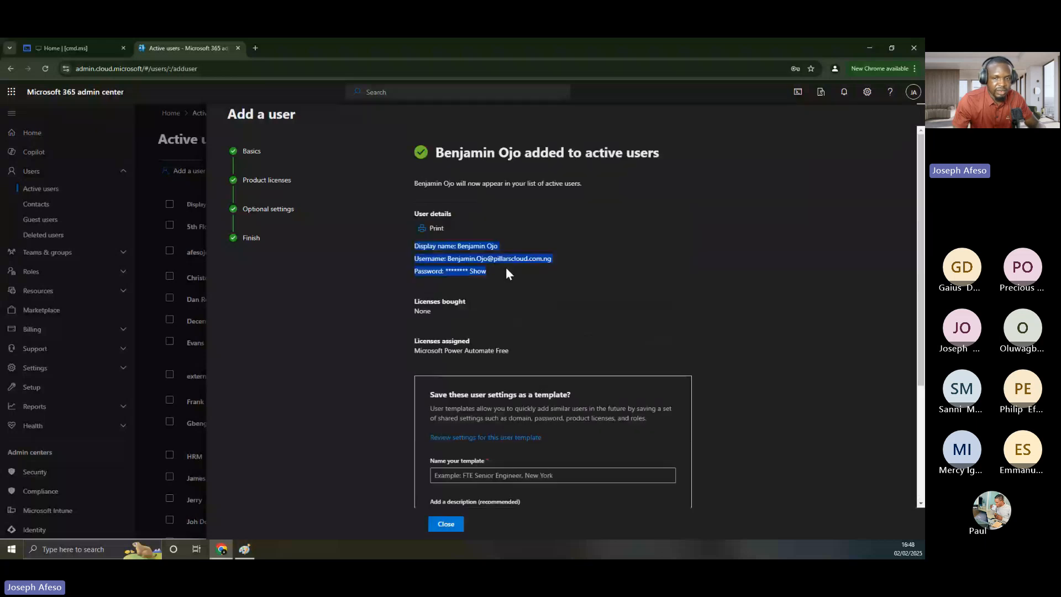
left_click(452, 261)
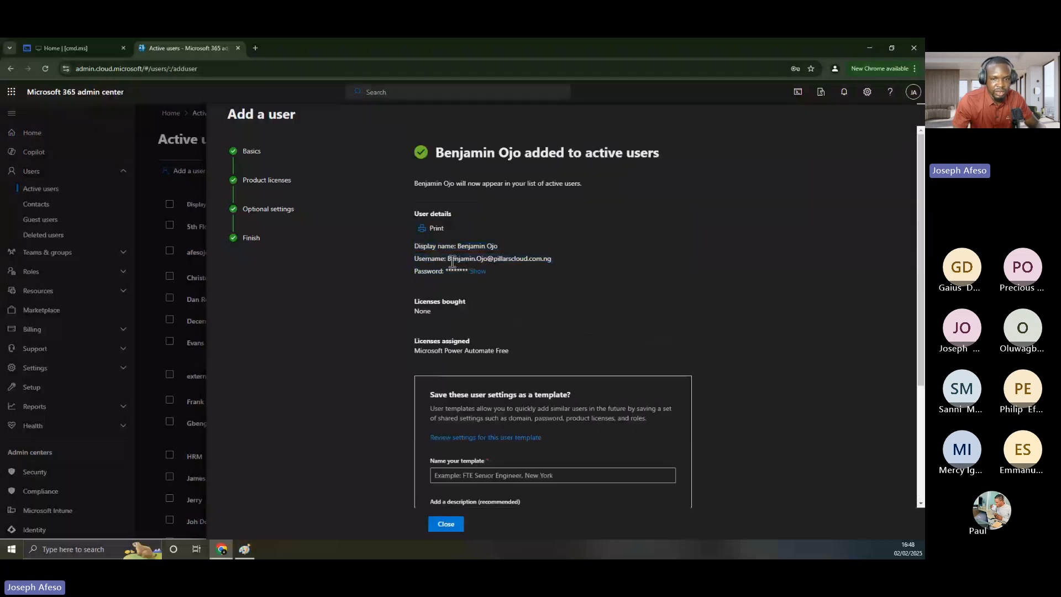
left_click_drag(452, 261, 557, 257)
key("ctrl+c")
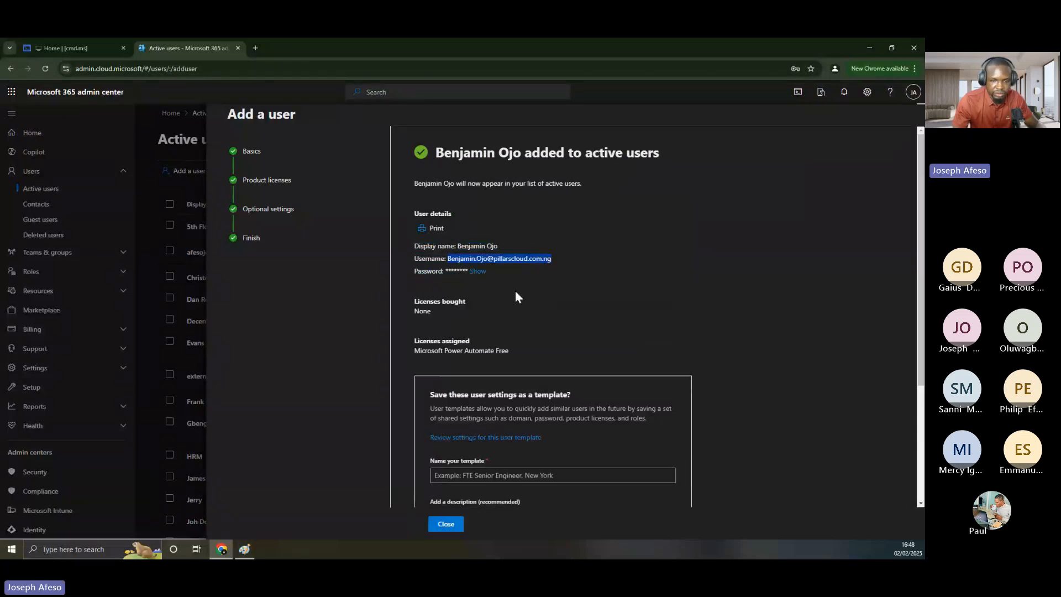
left_click(444, 526)
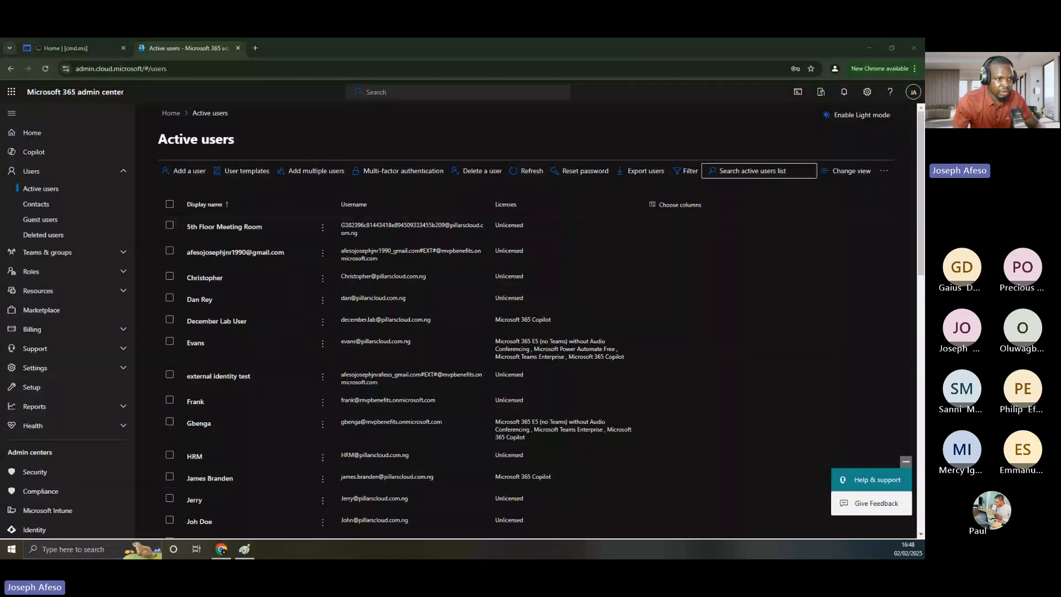
Open a maximized incognito window at office.com and start signing in
key("ctrl+shift+n")
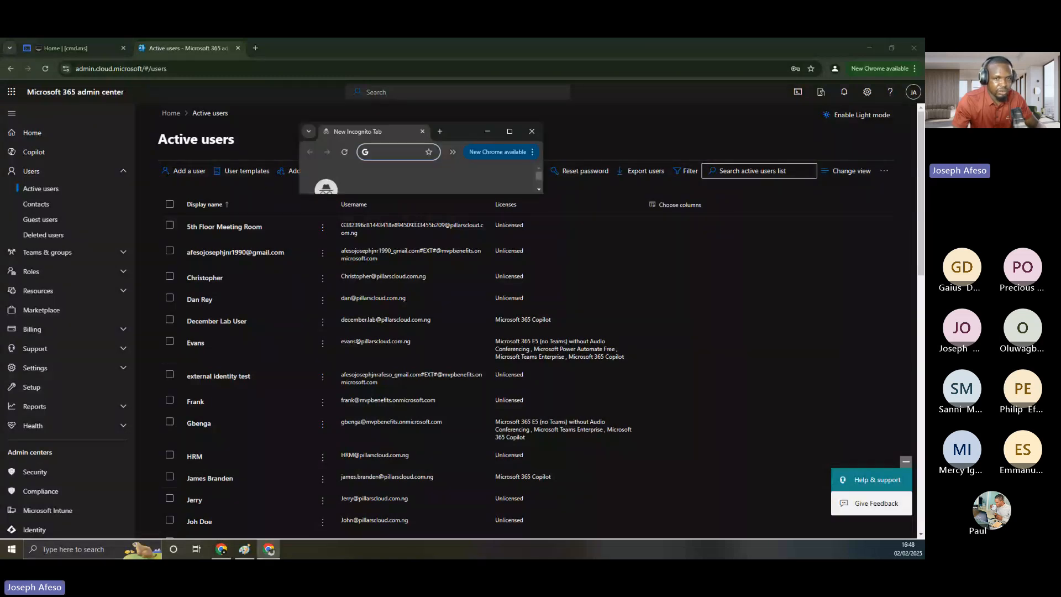
left_click(509, 132)
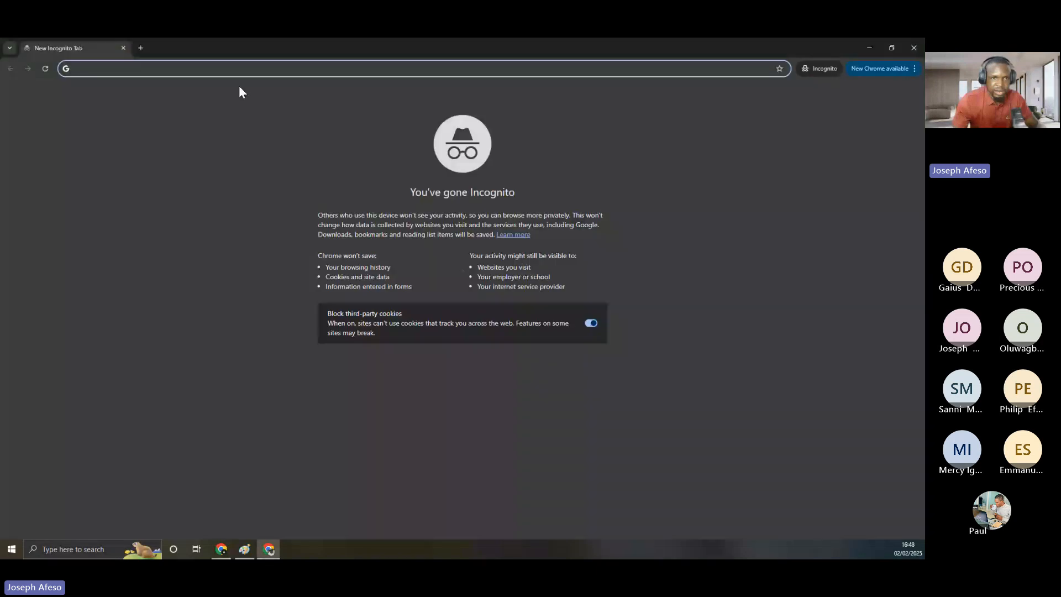
type("o")
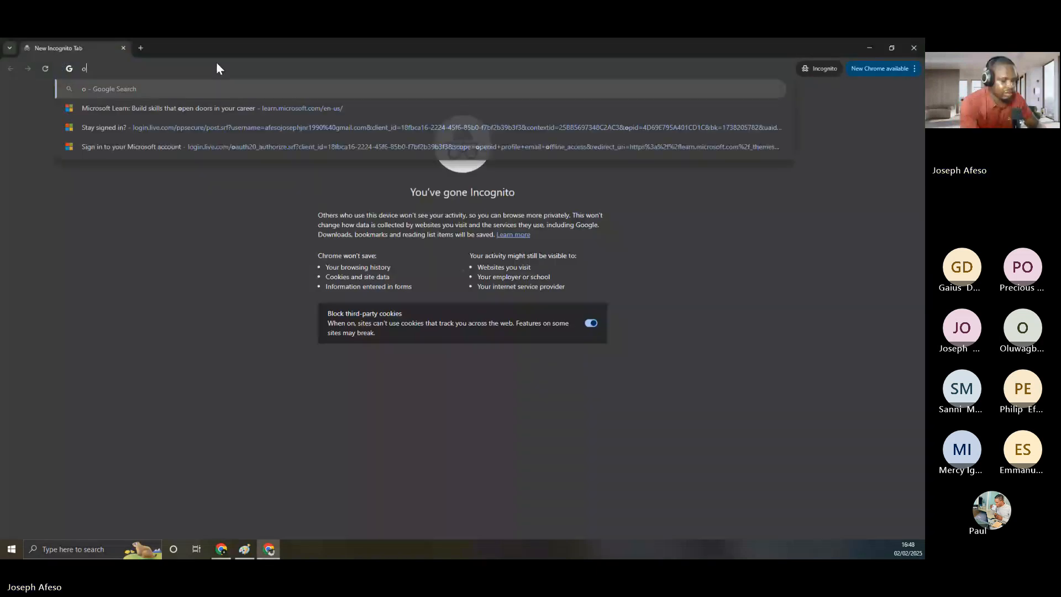
type("ffice.com")
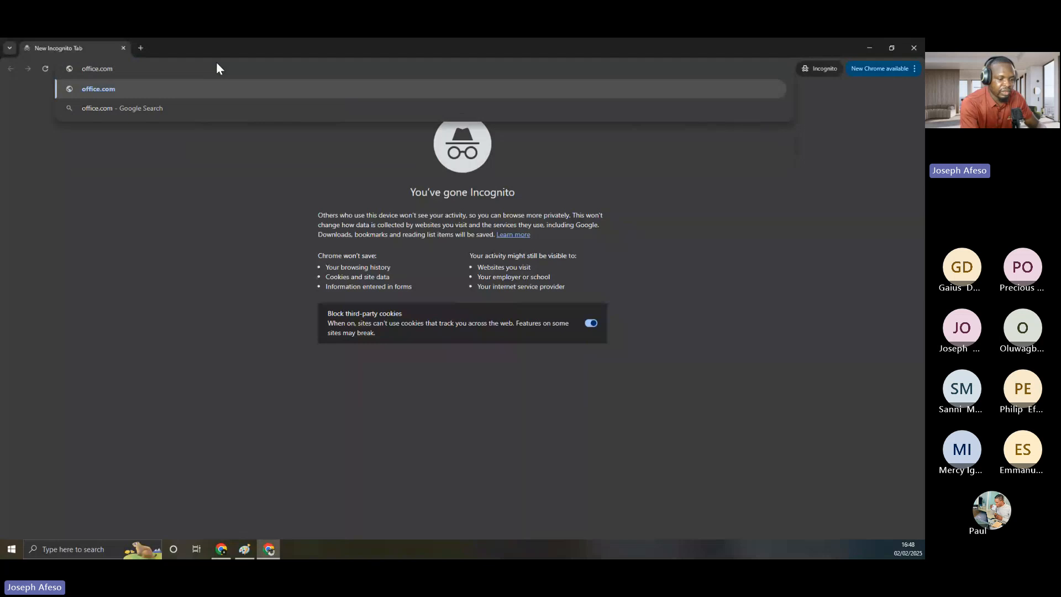
key("Return")
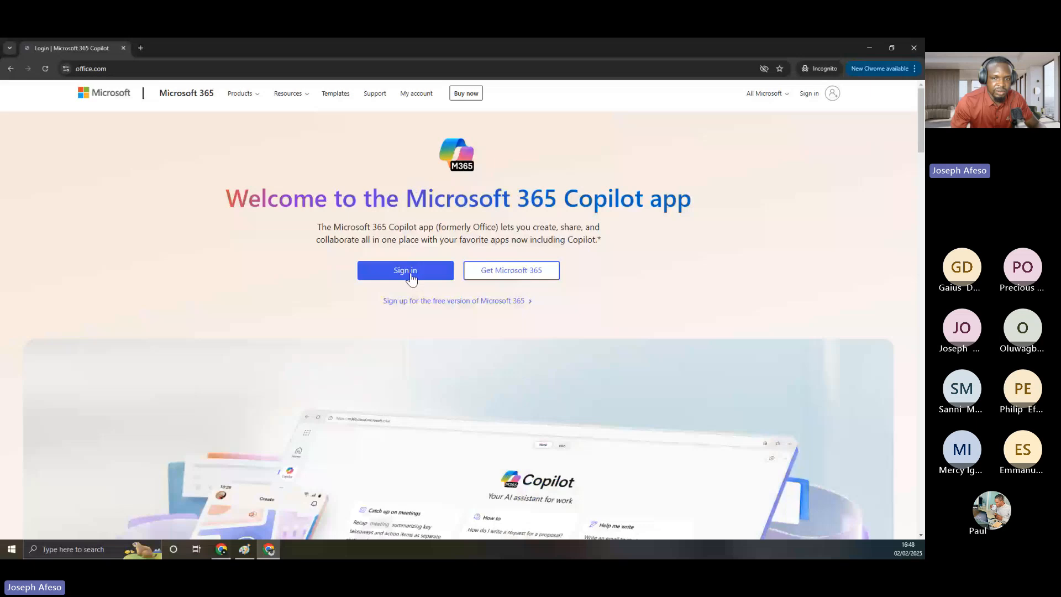
left_click(411, 277)
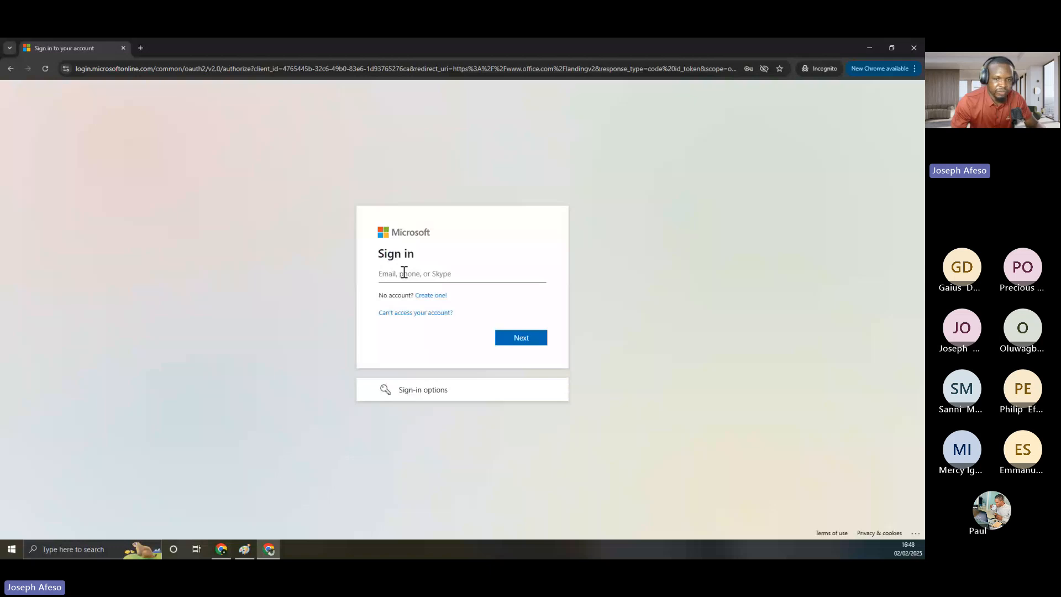
Sign in with the new user's address; the password is rejected twice, so restore the window
key("ctrl+v")
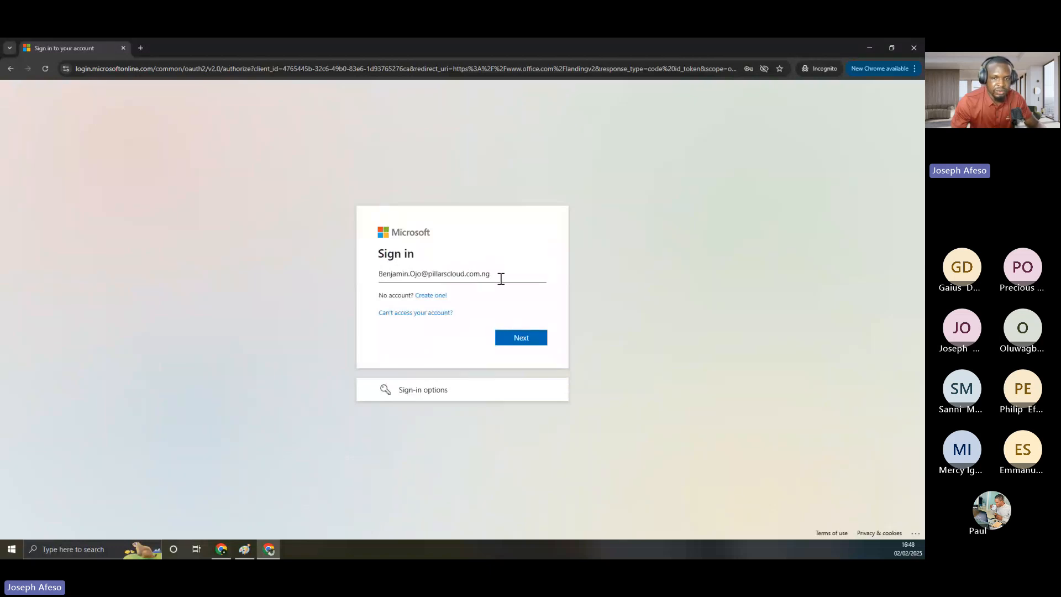
left_click(519, 342)
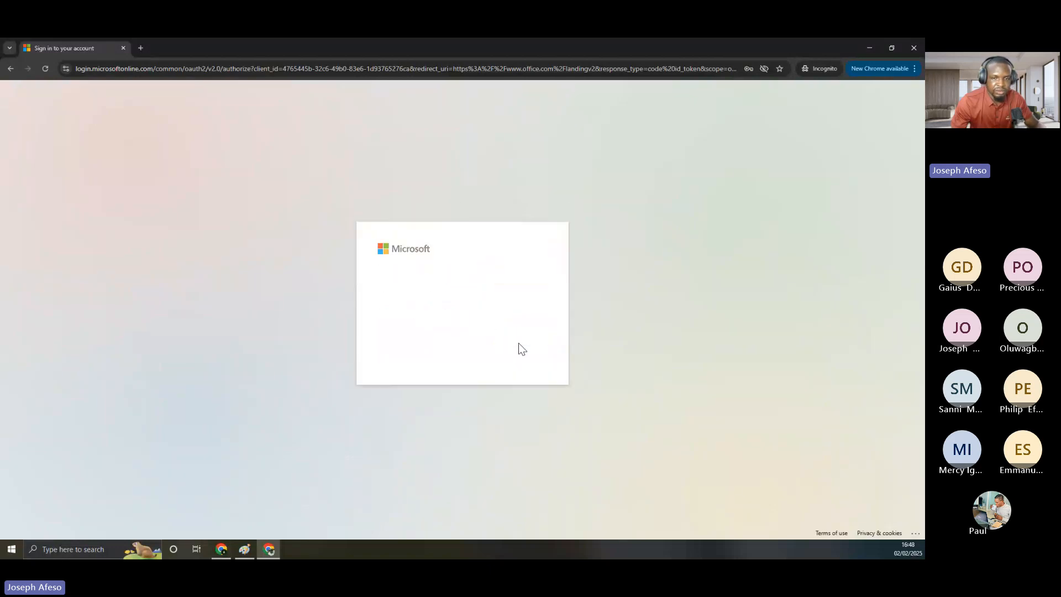
left_click(401, 307)
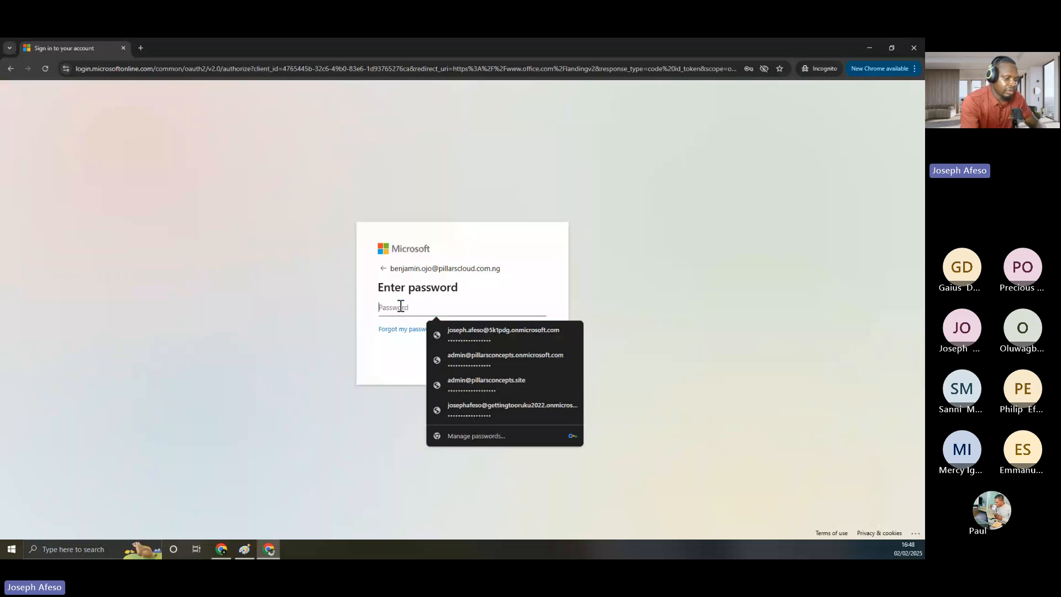
type("******")
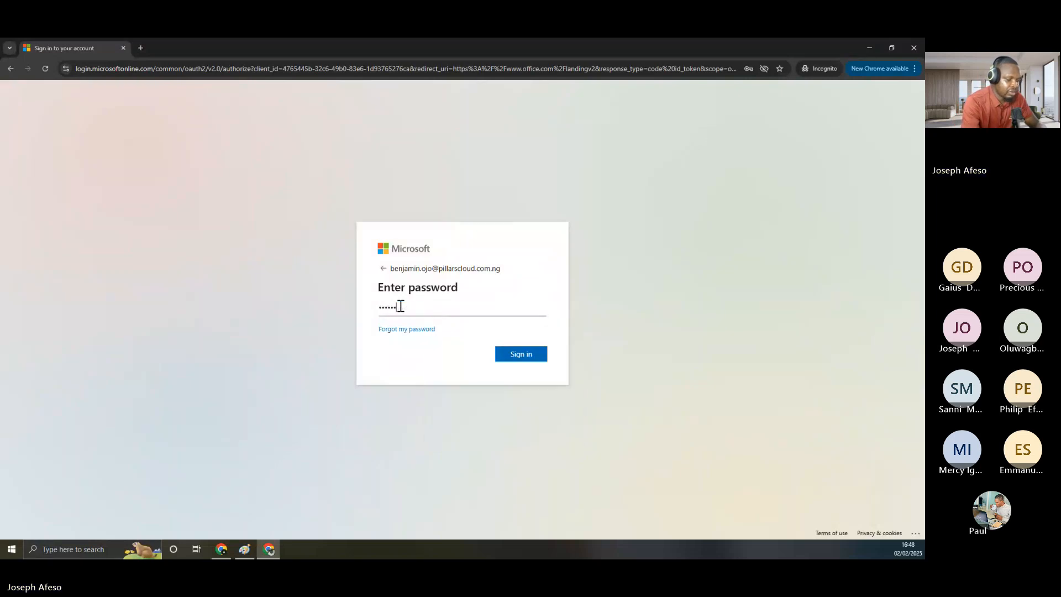
type("**********")
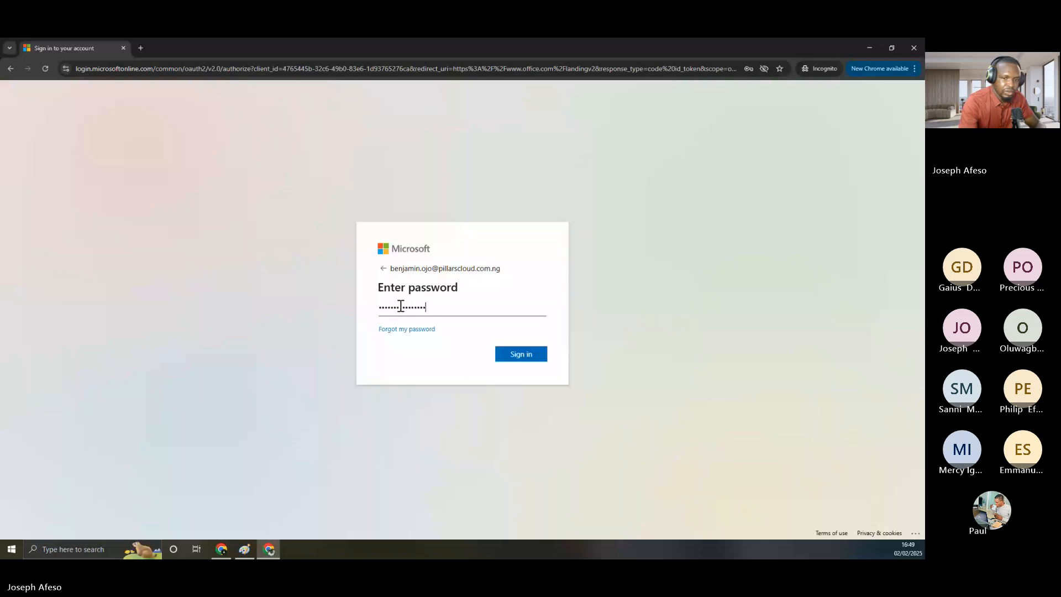
type("****")
key("Return")
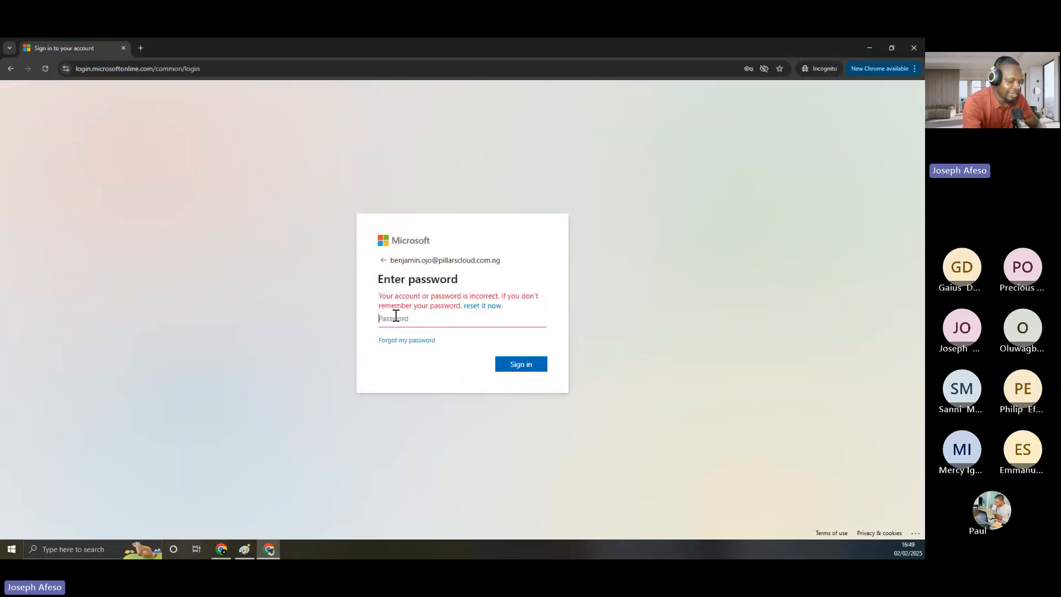
type("*******")
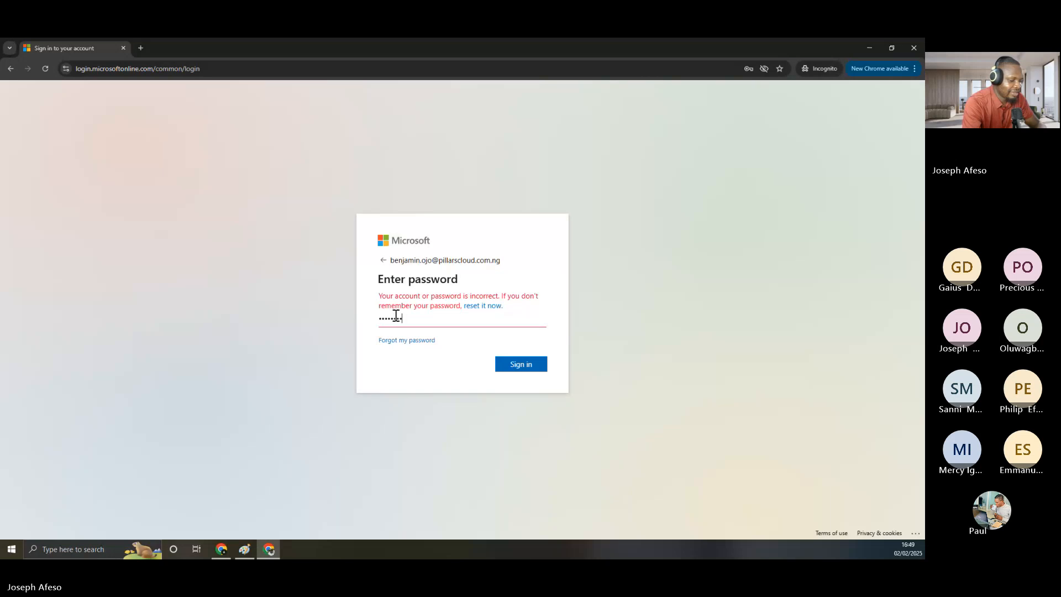
type("**********")
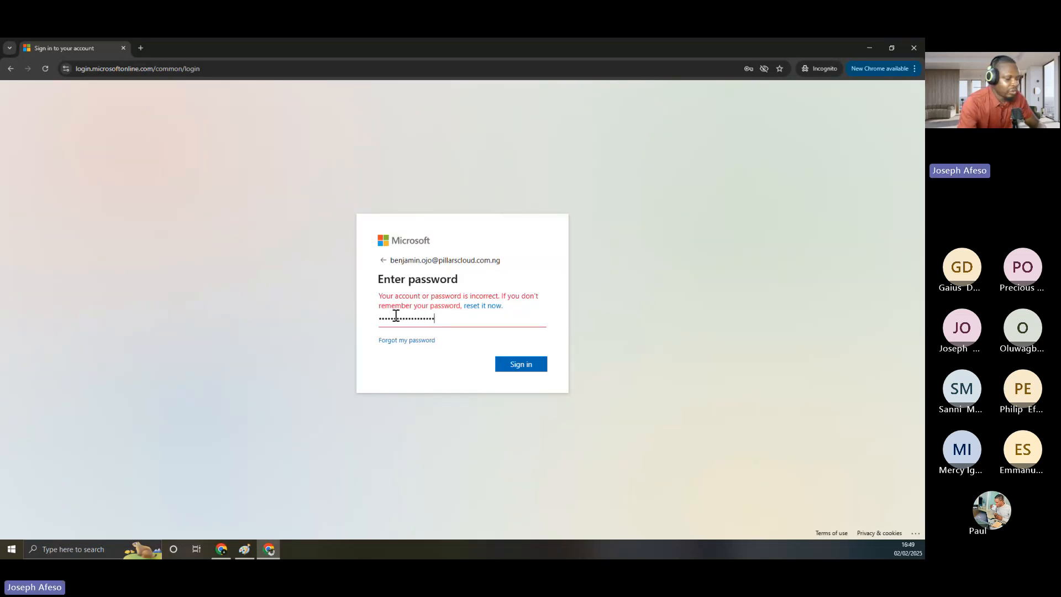
type("*")
key("Return")
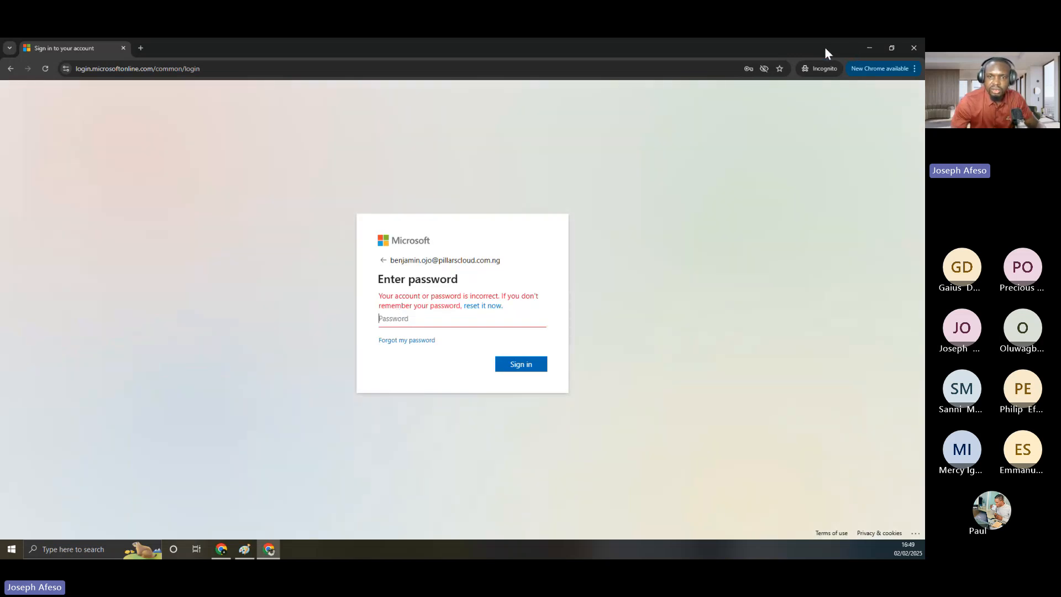
double_click(825, 48)
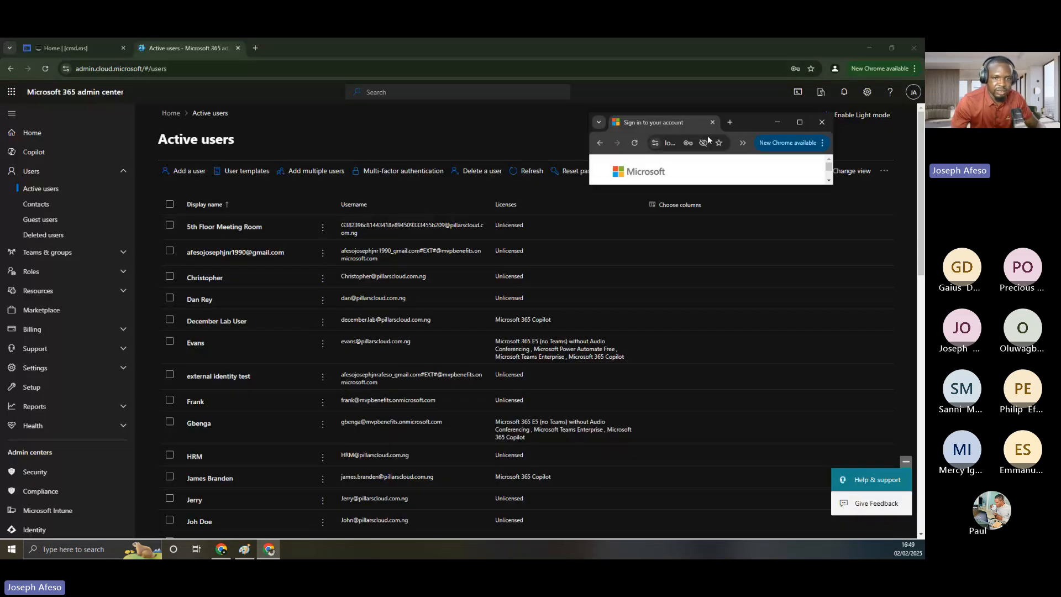
Move the sign-in window aside, filter Active users by the new user's address and open their details
left_click(713, 122)
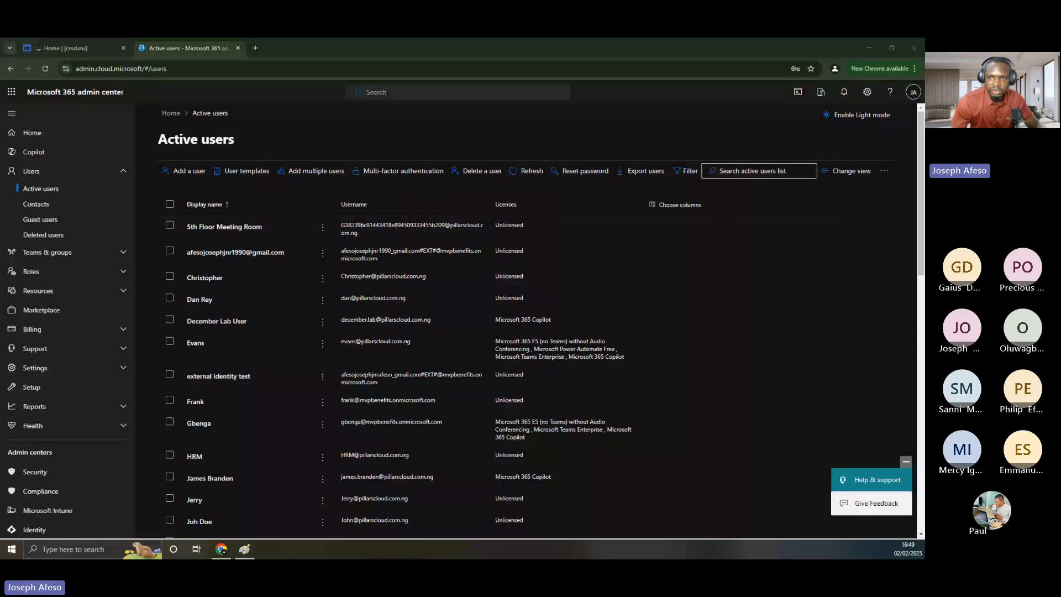
left_click(742, 172)
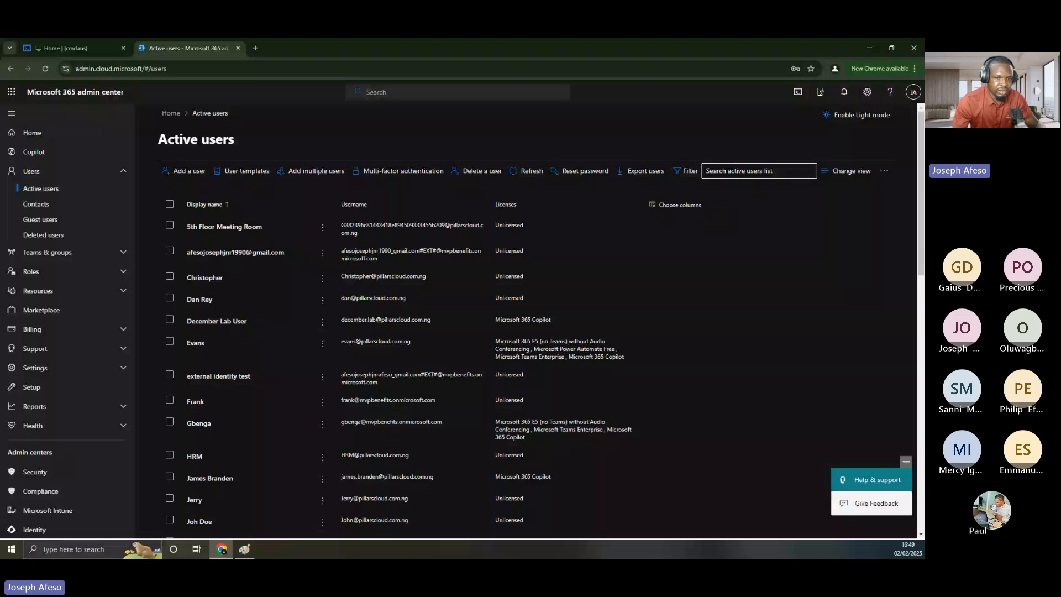
key("super+shift+Left")
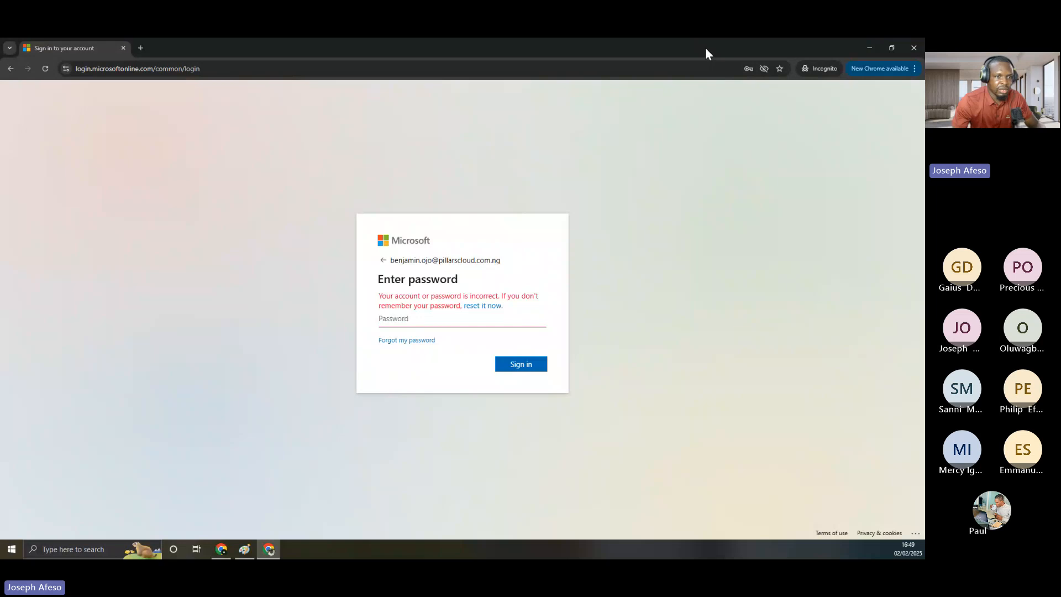
left_click_drag(706, 49, 924, 49)
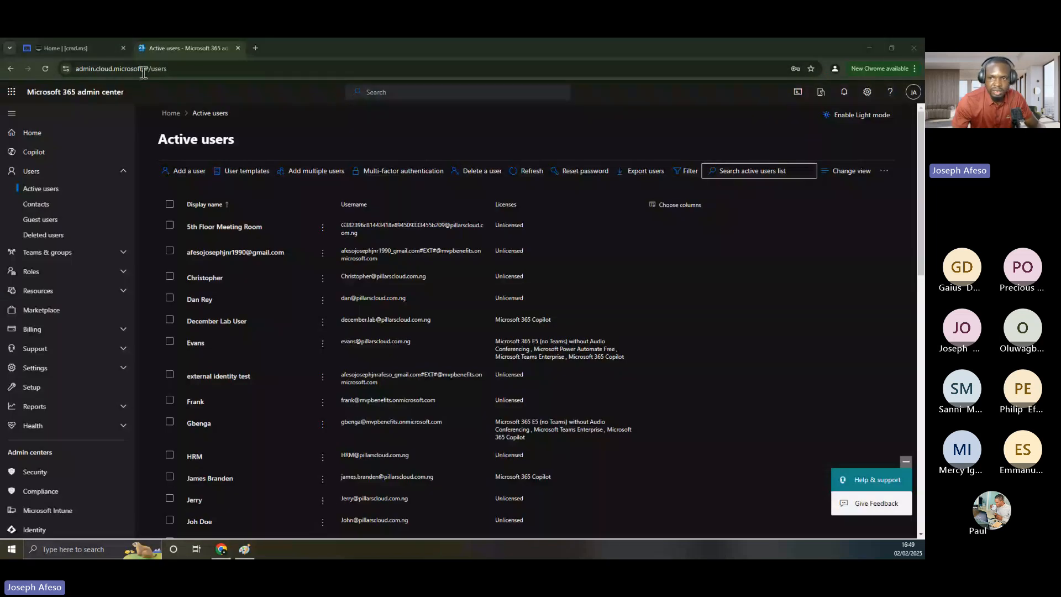
left_click(722, 167)
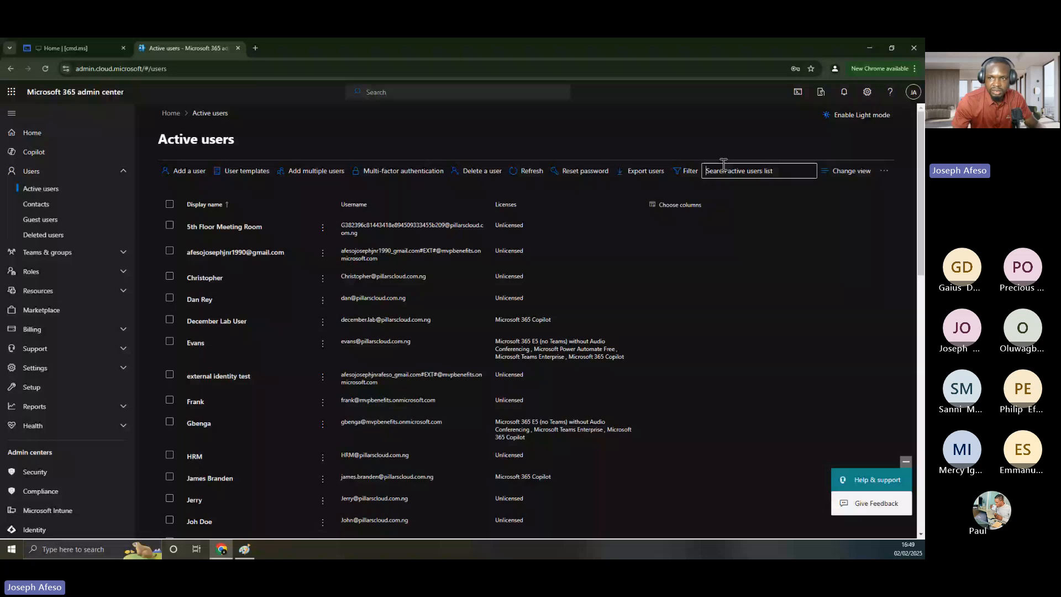
key("ctrl+v")
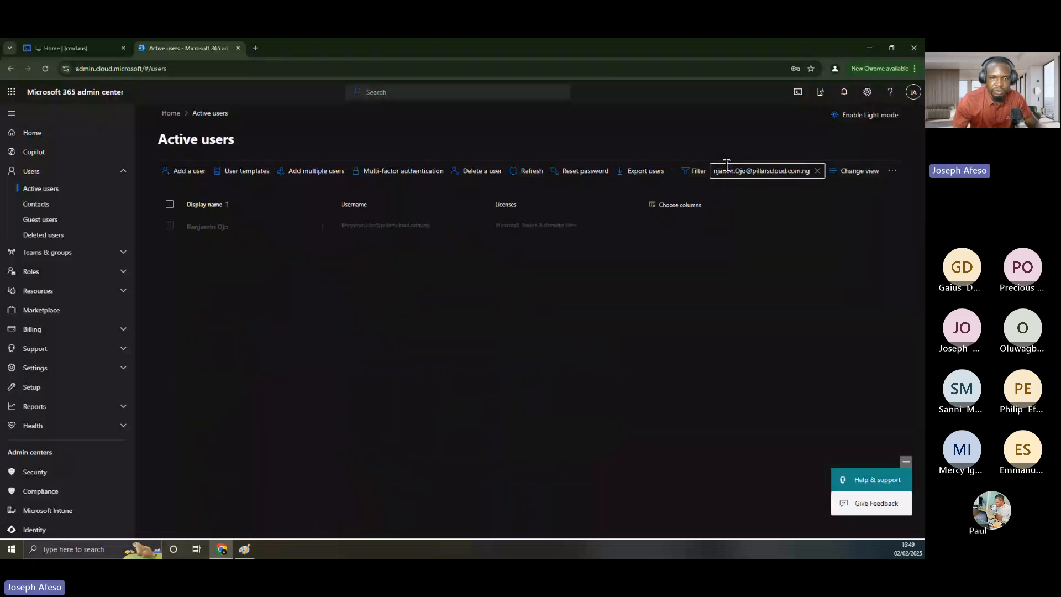
left_click(356, 232)
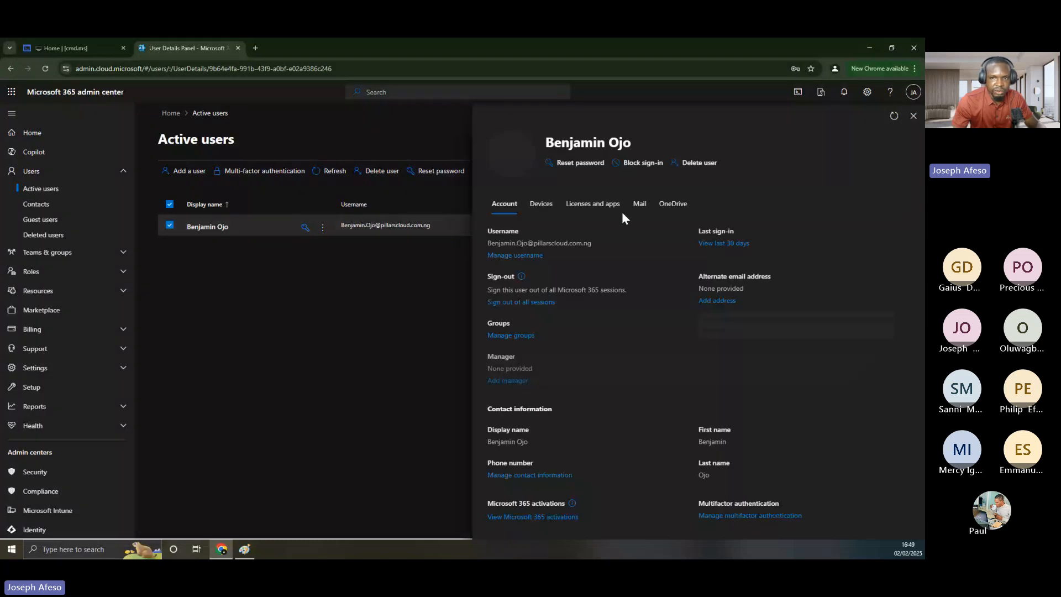
Reset the user's password to a strong manual one requiring change at first sign-in
left_click(574, 166)
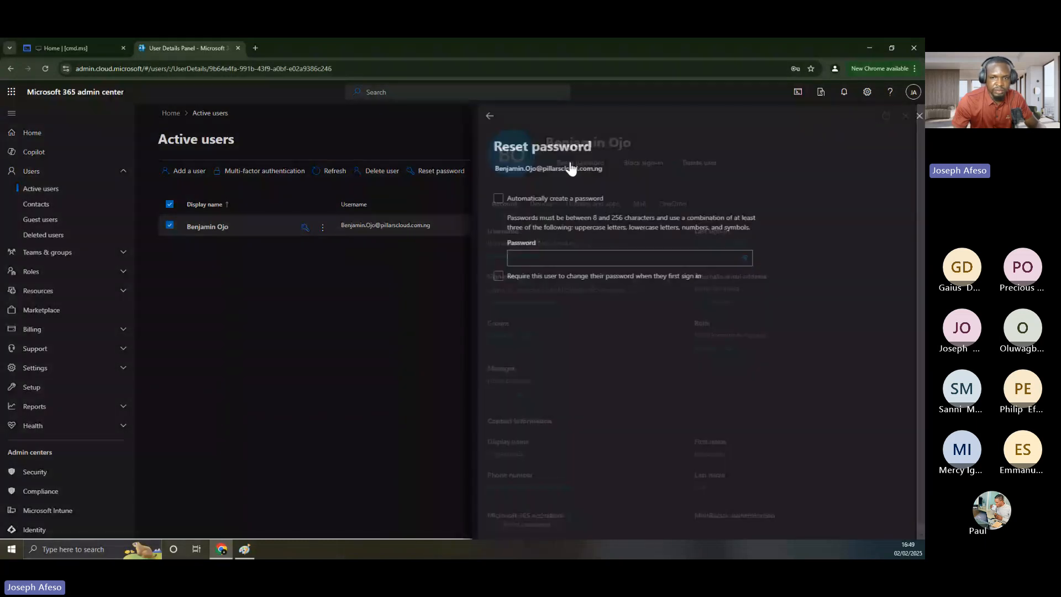
left_click(520, 257)
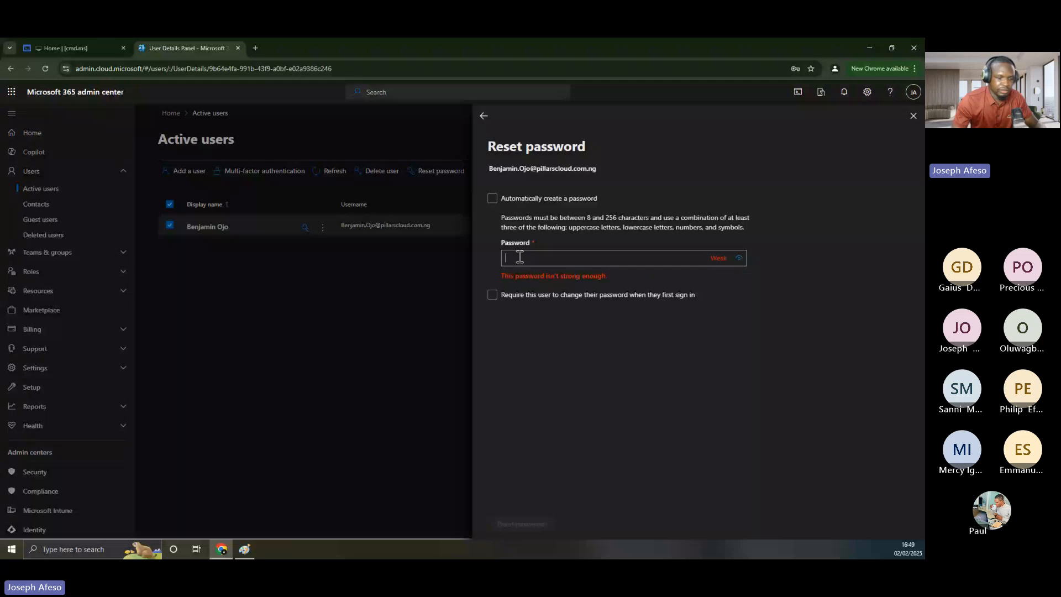
type("•••••••")
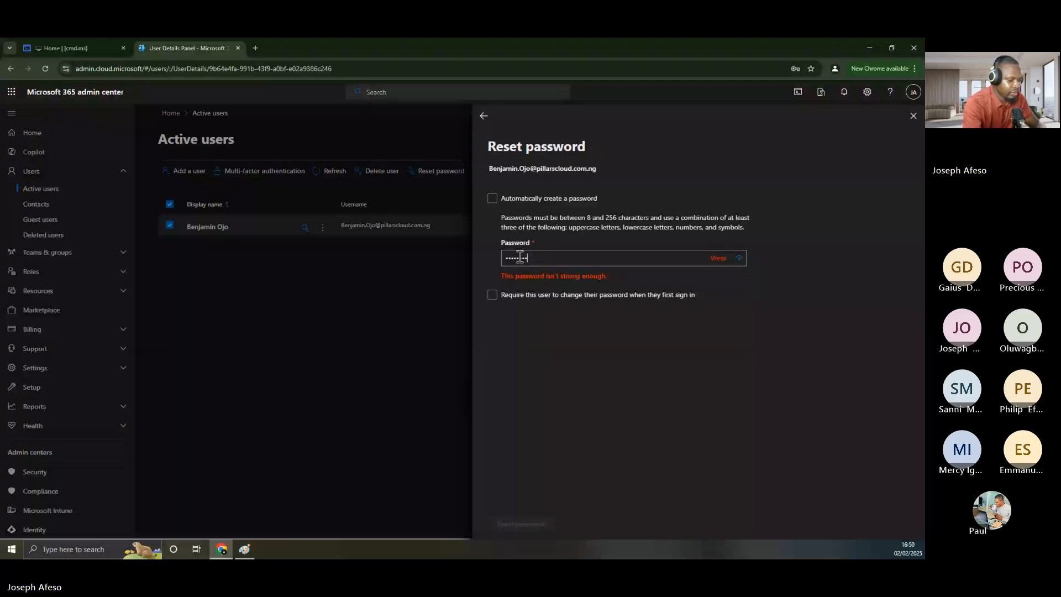
type("••••••")
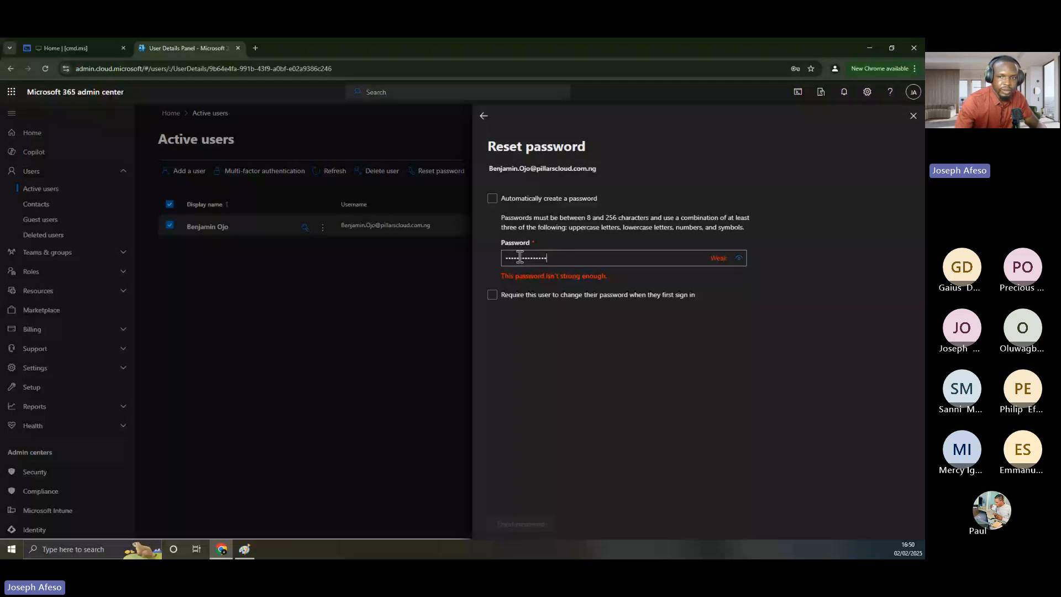
type("•••")
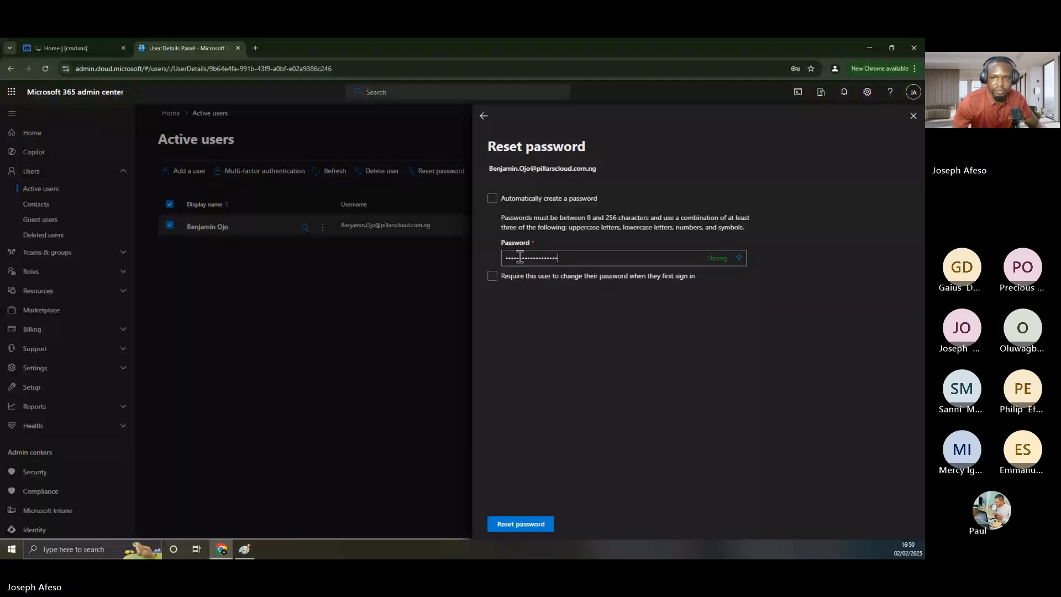
left_click(492, 276)
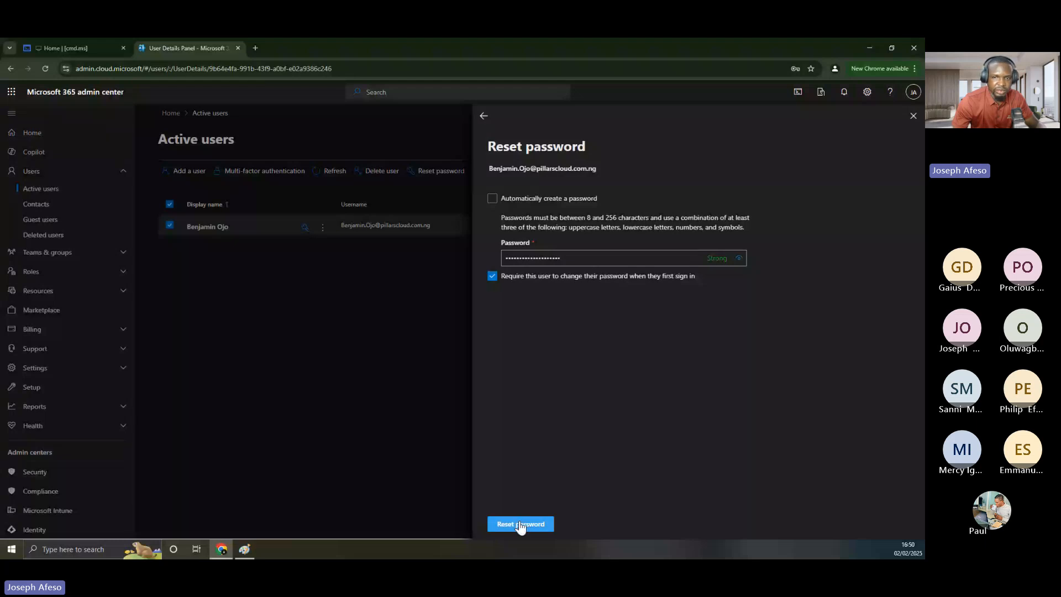
left_click(520, 525)
left_click(518, 523)
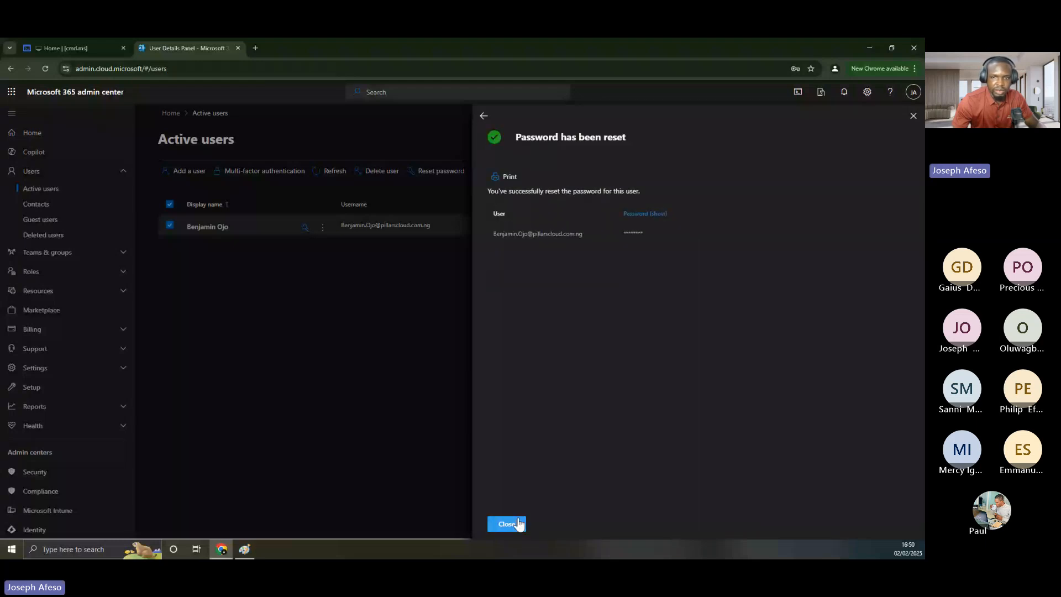
left_click(518, 524)
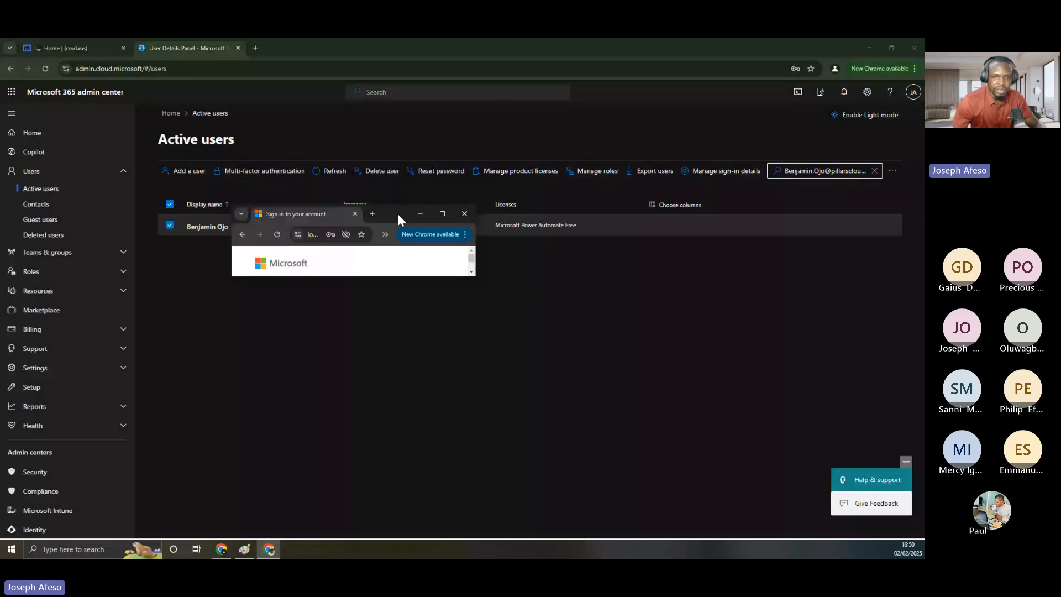
Maximize the sign-in window and sign in with the newly reset password
double_click(398, 213)
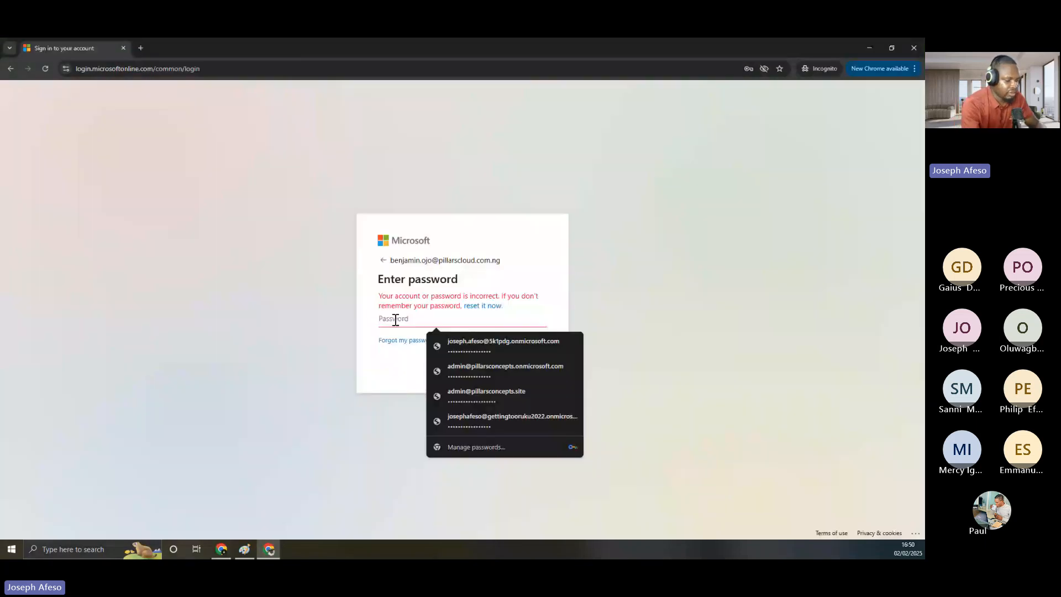
key("ctrl+v")
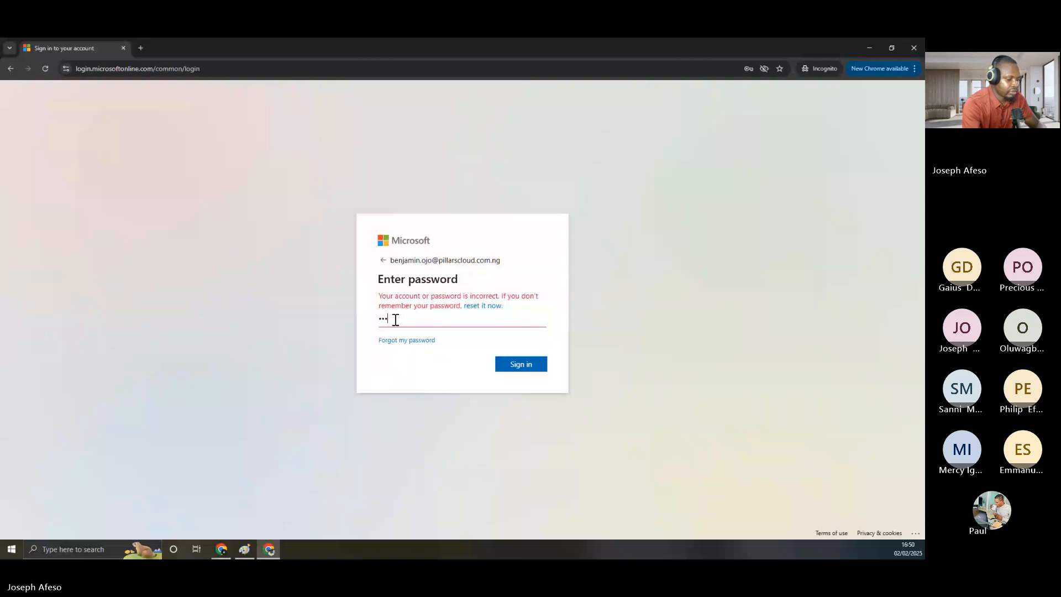
type("•••••••••••")
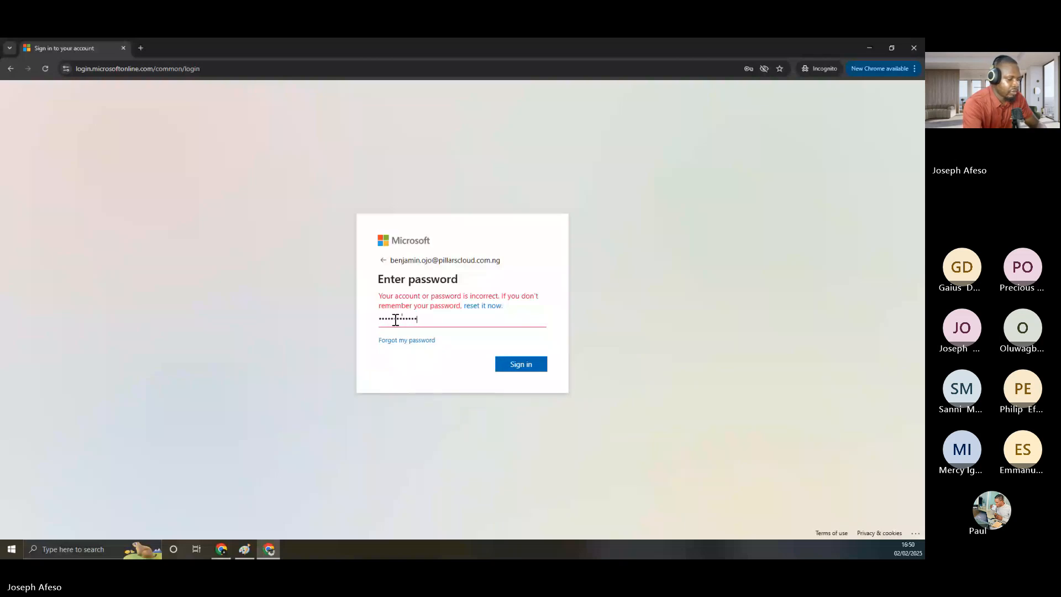
type("••")
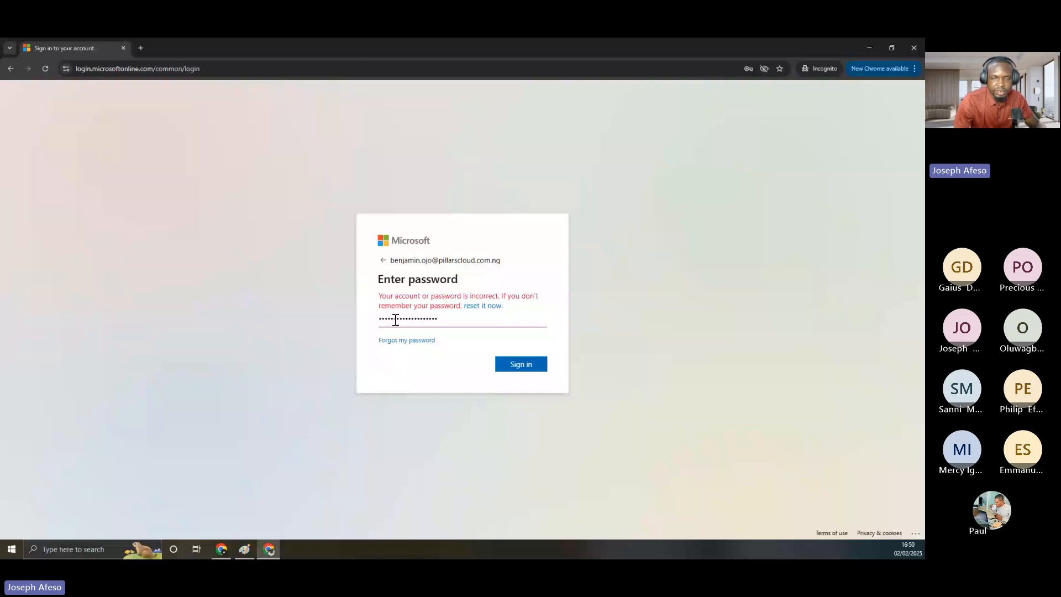
key("Return")
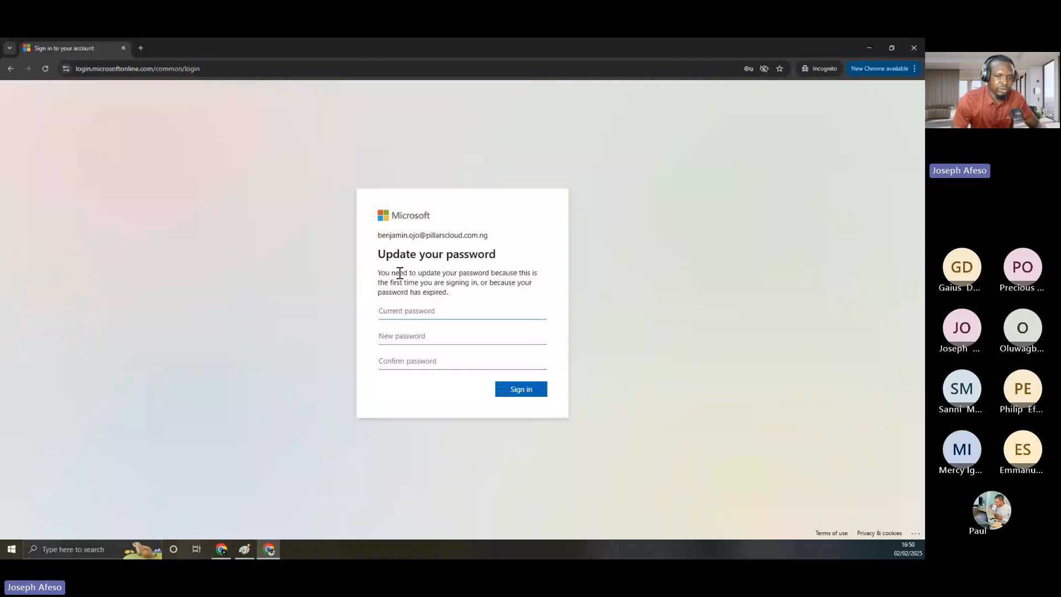
Enter the current password, then a new password and its confirmation on the update form
left_click(381, 314)
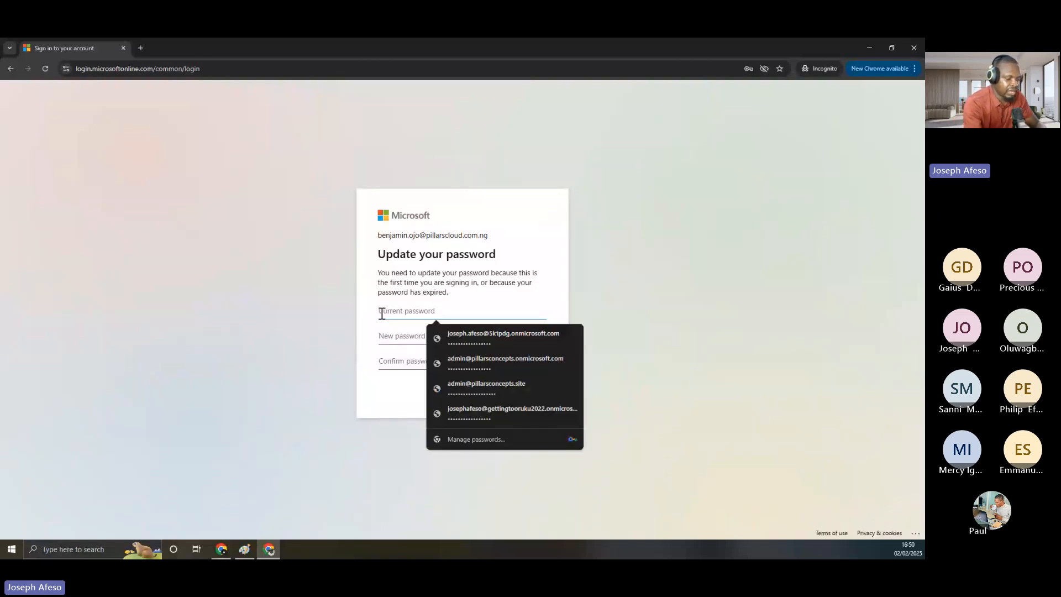
type("****")
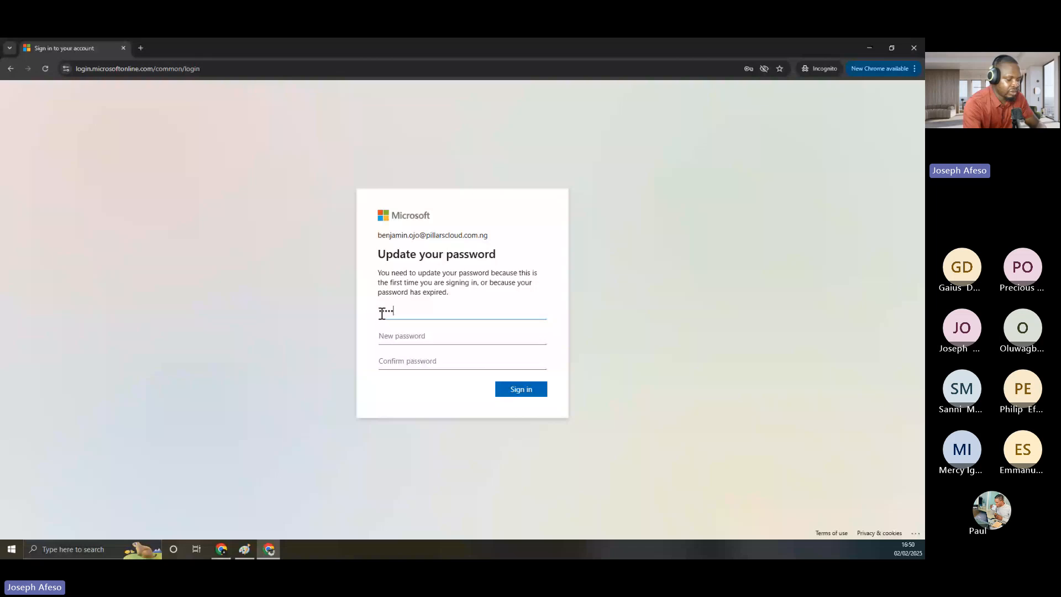
type("********")
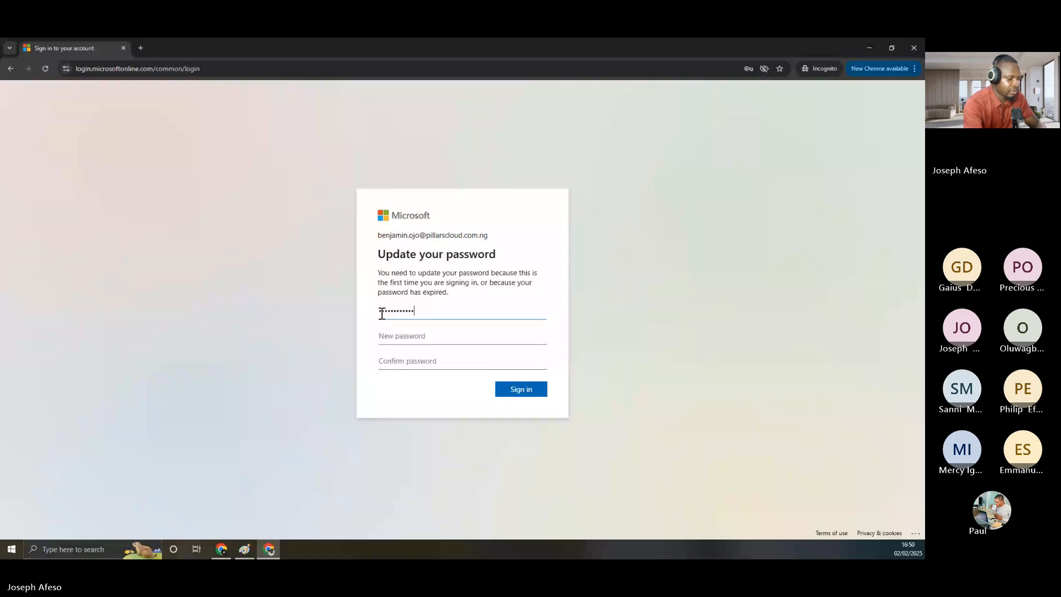
type("***")
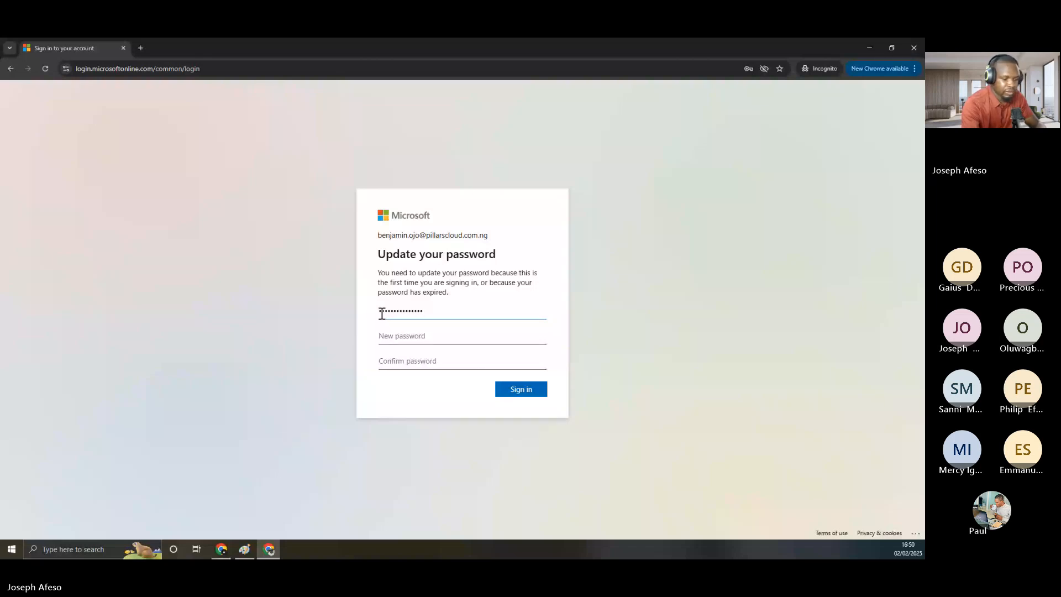
key("ctrl+a")
key("BackSpace")
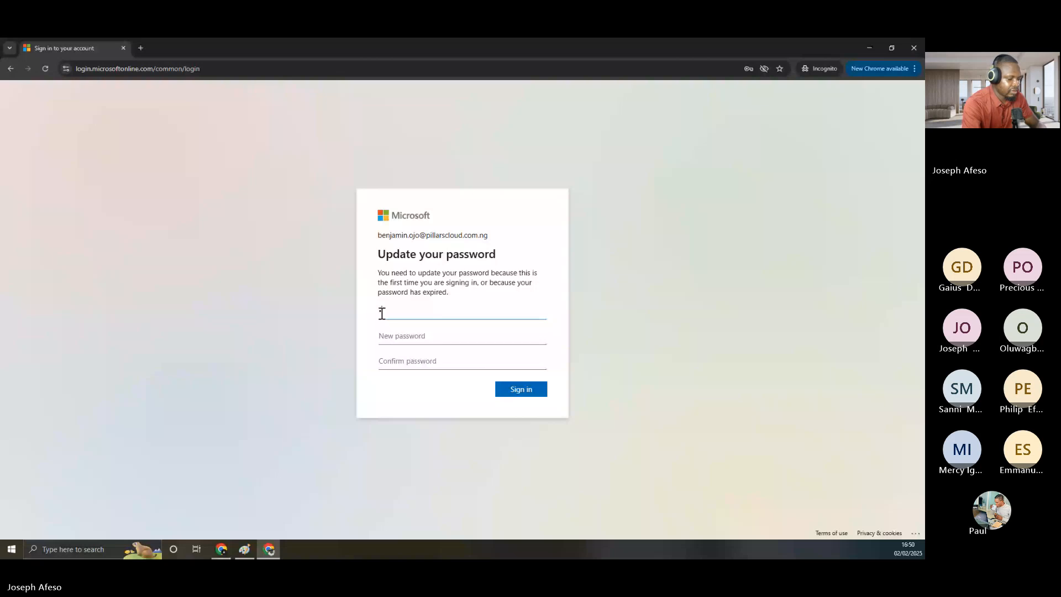
type("***************")
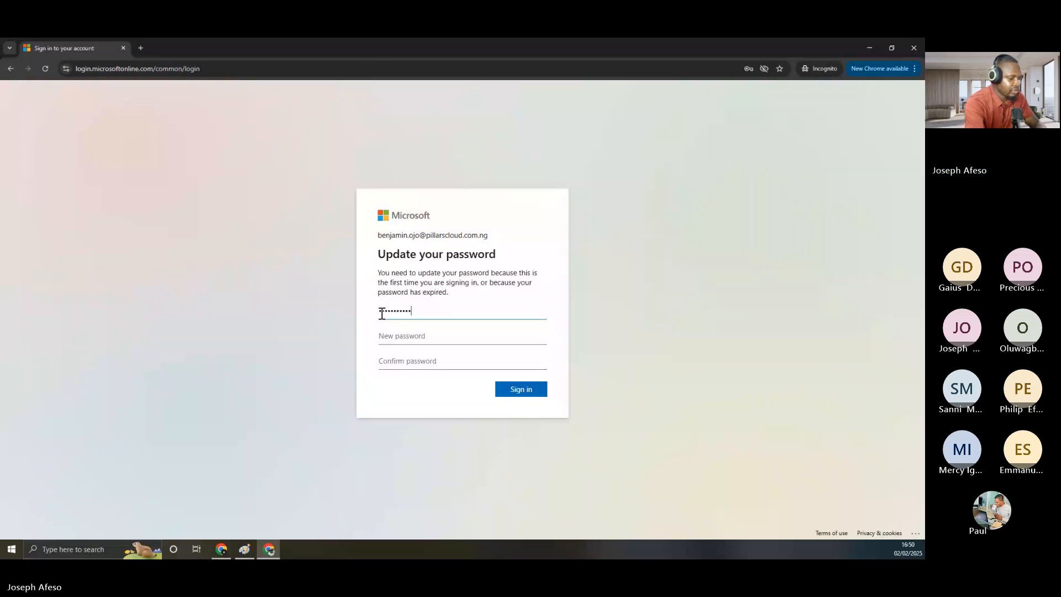
type("****")
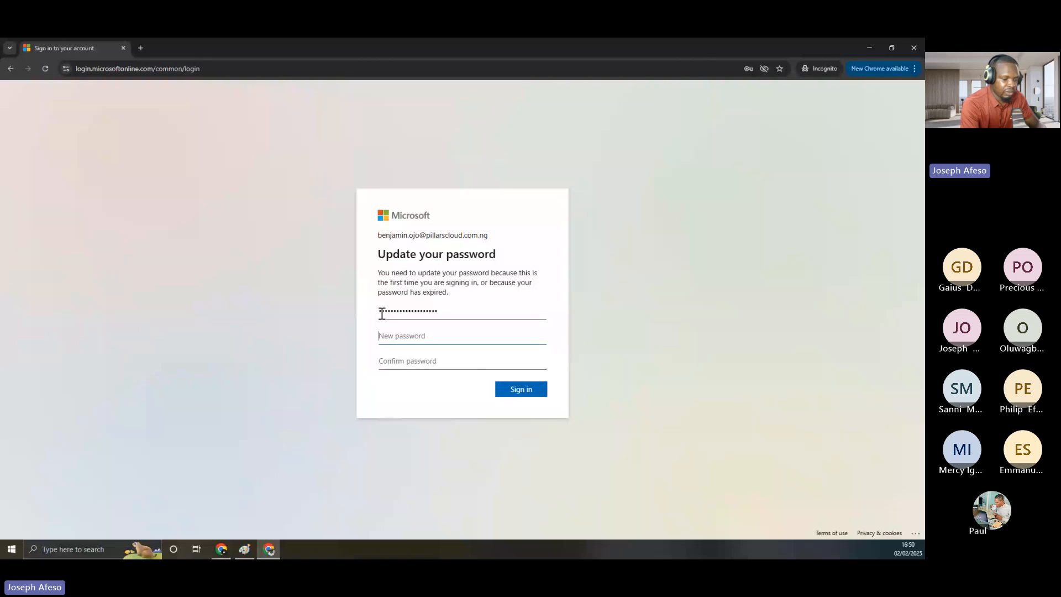
type("*******")
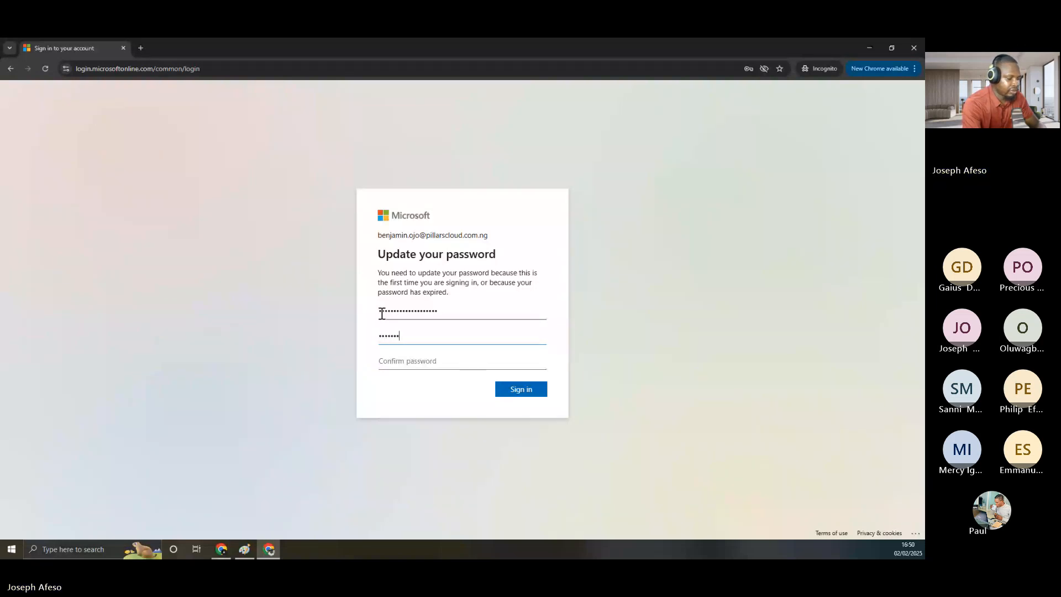
type("***")
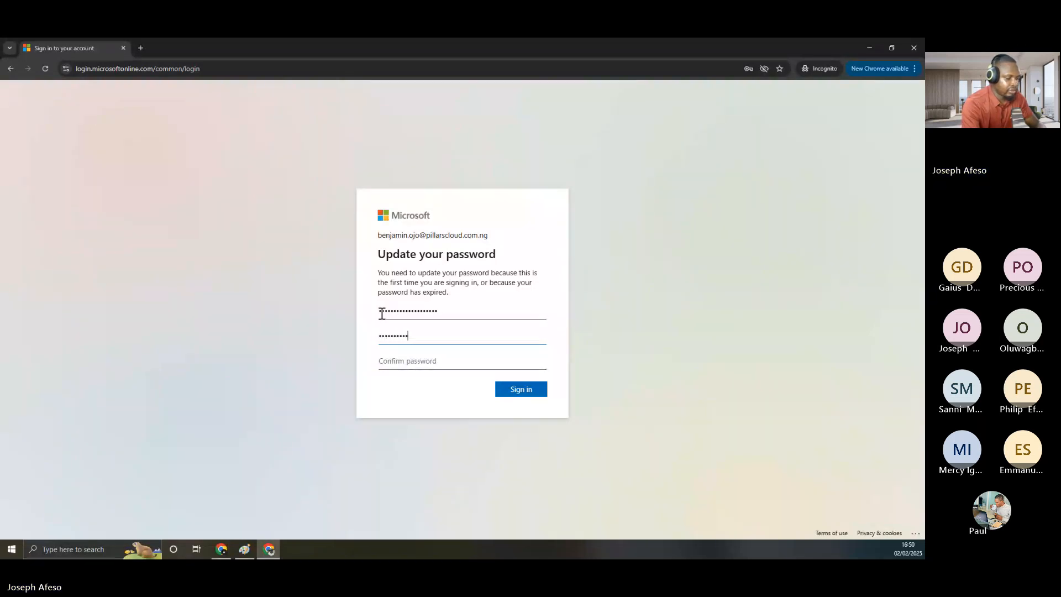
type("**")
key("Tab")
type("************")
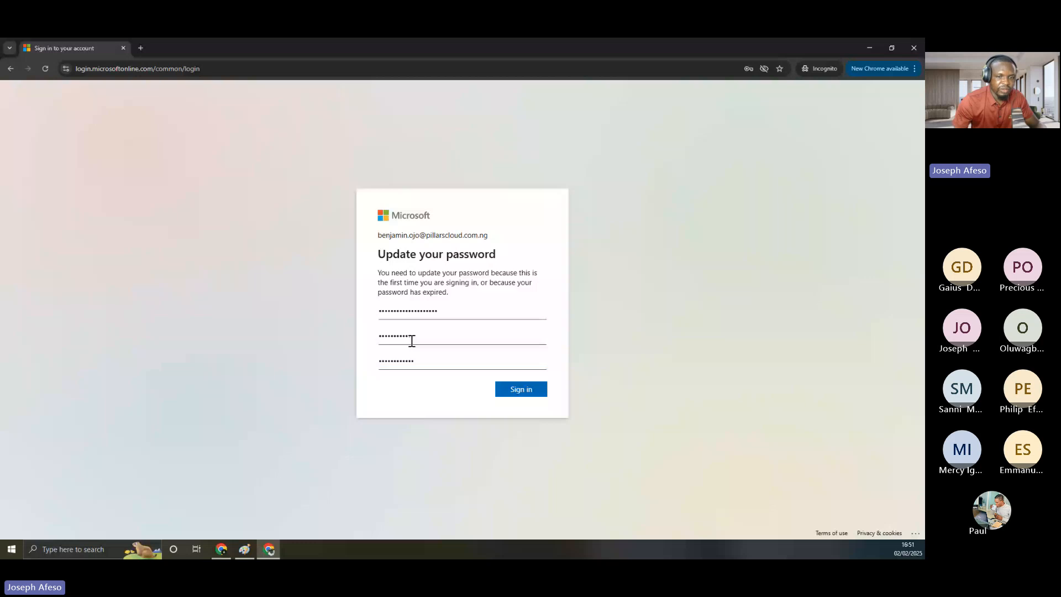
Clear both new-password fields and re-enter the new password and its confirmation
left_click_drag(412, 341, 368, 338)
key("BackSpace")
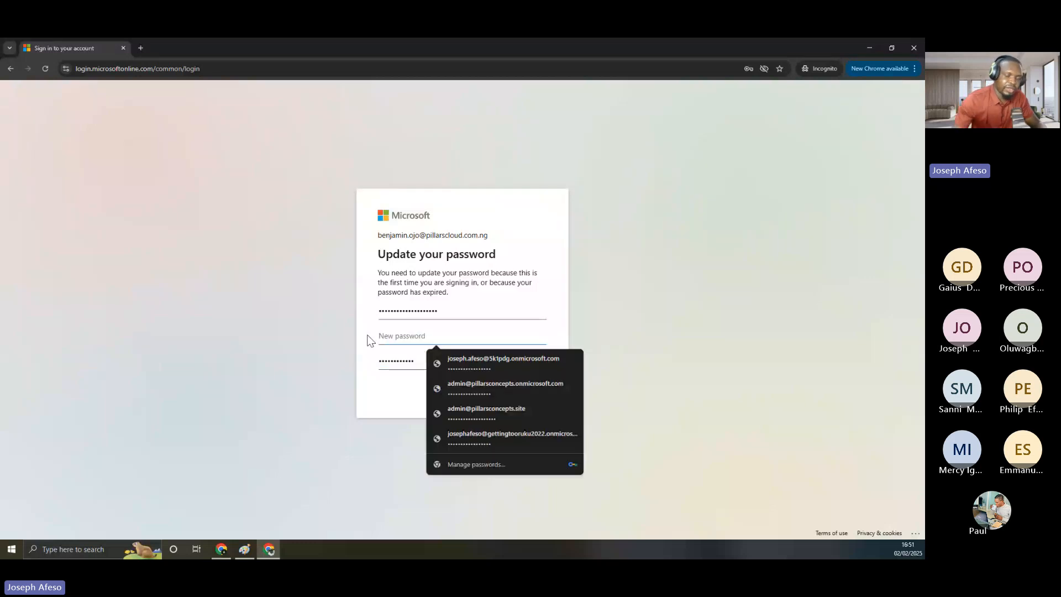
double_click(387, 360)
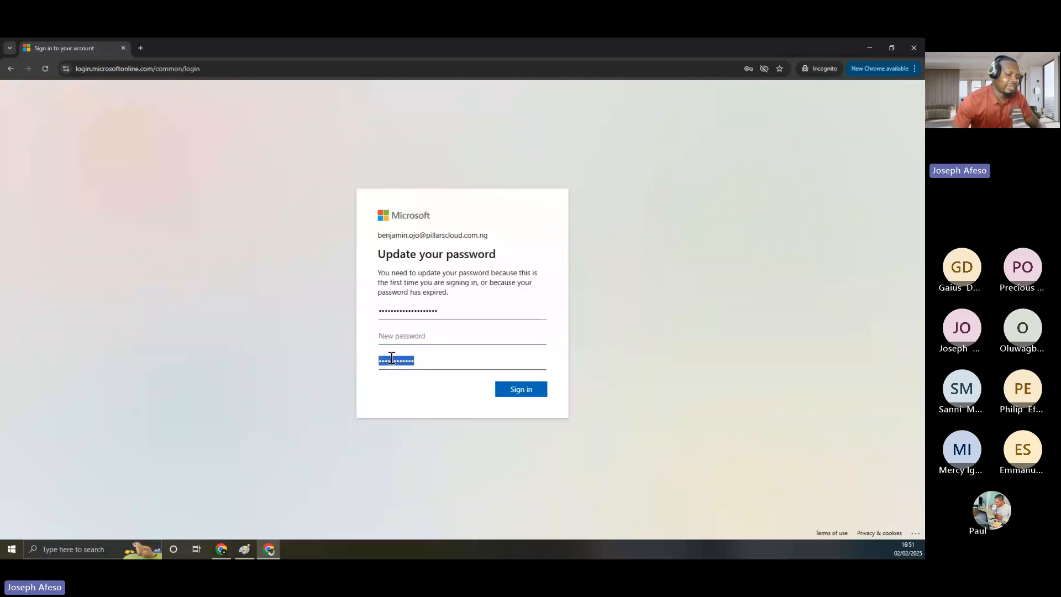
key("BackSpace")
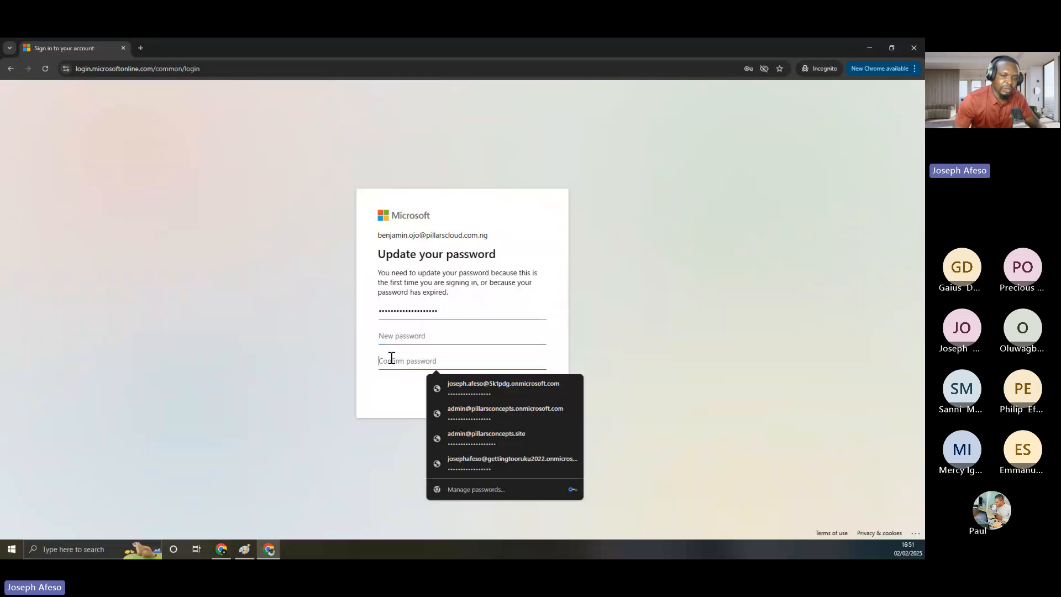
left_click(401, 337)
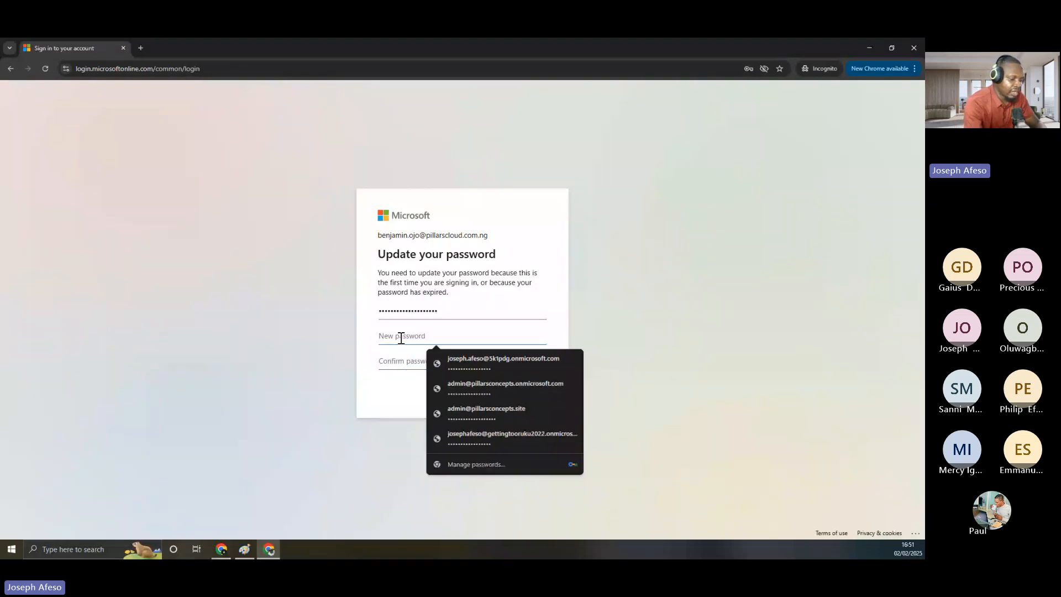
type("*******")
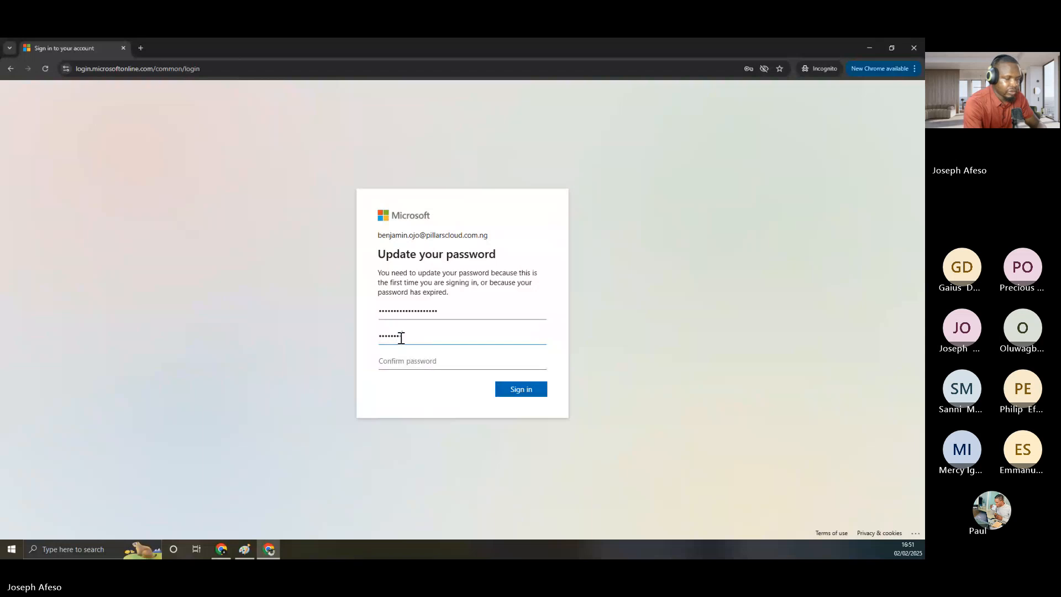
type("***")
key("Tab")
type("*")
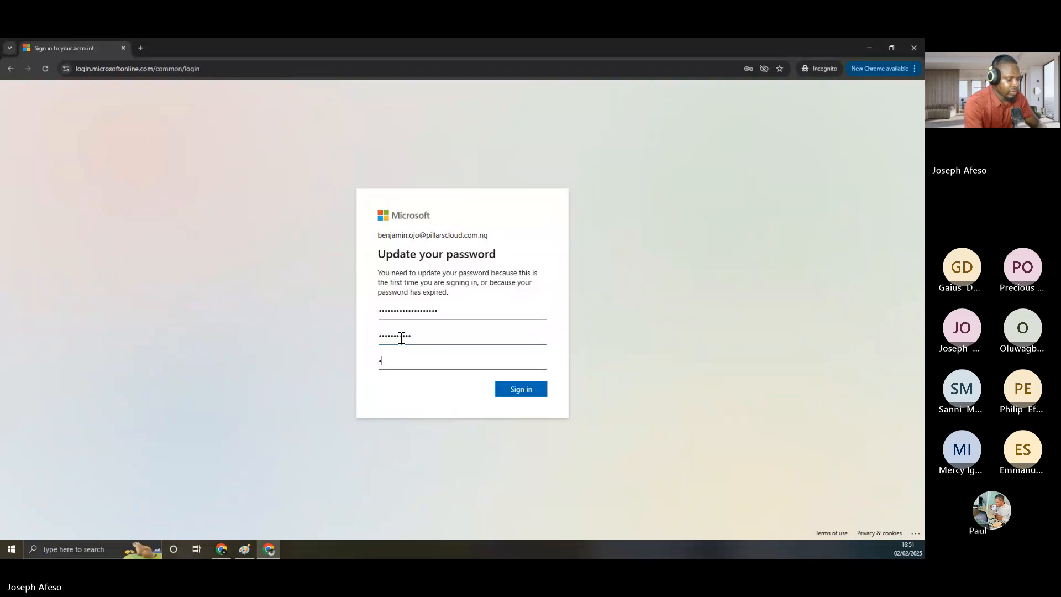
type("**********")
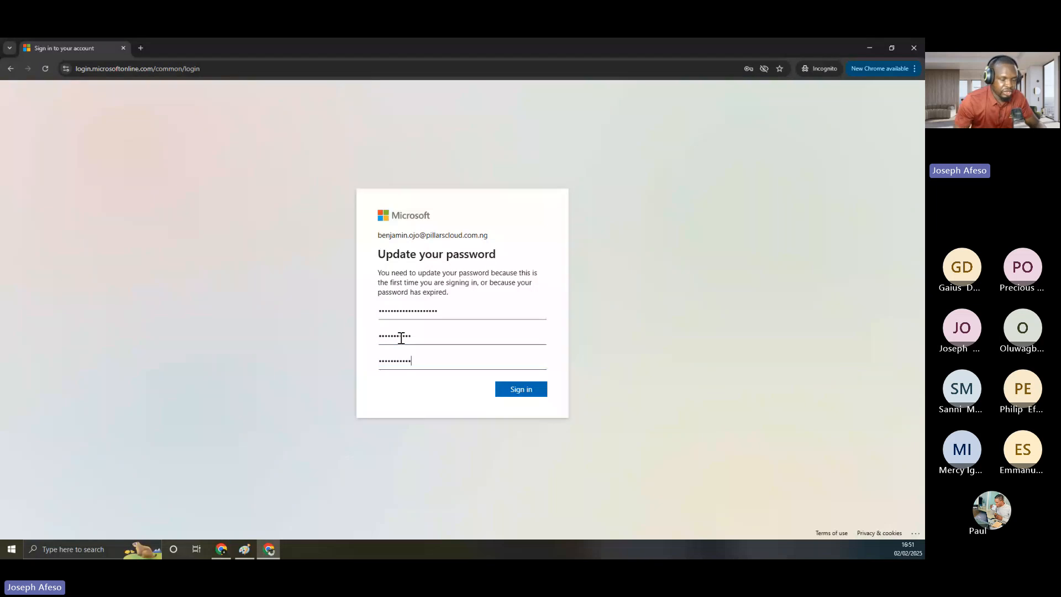
Submit the password update, see it rejected as too common, and return to New password
left_click(525, 390)
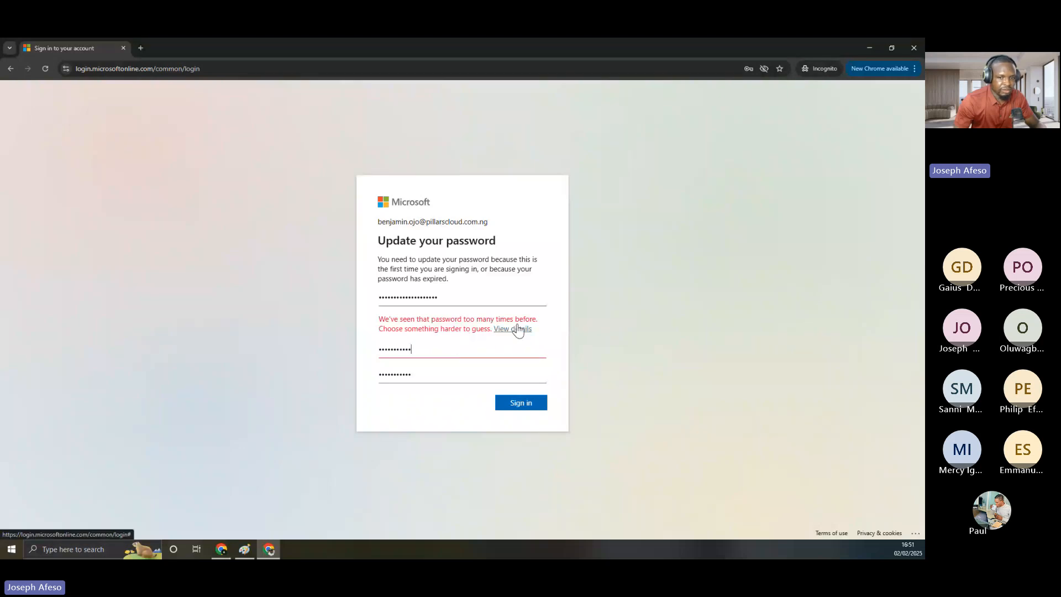
left_click(459, 341)
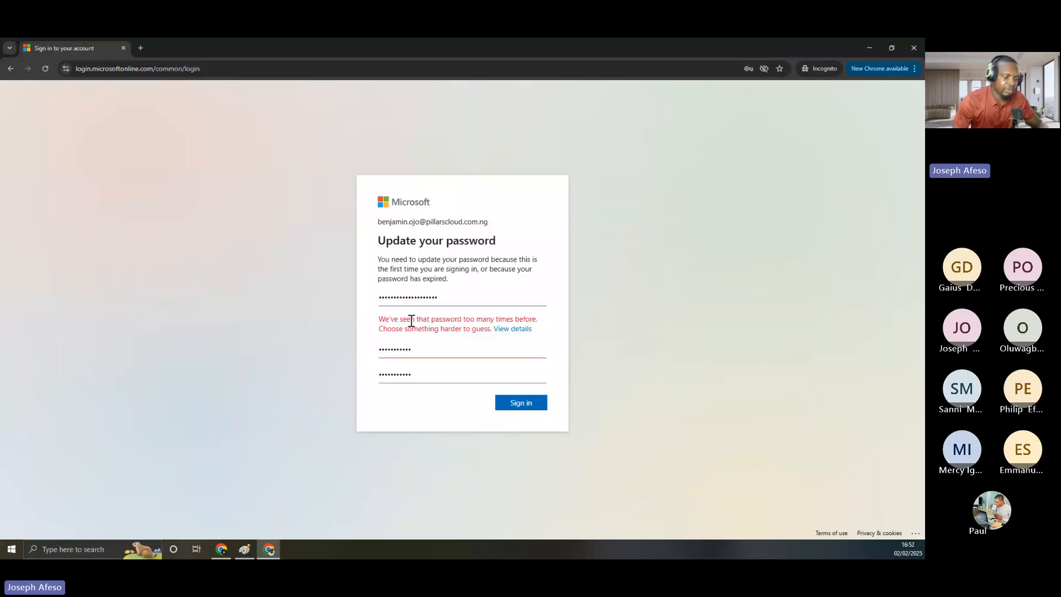
key("BackSpace")
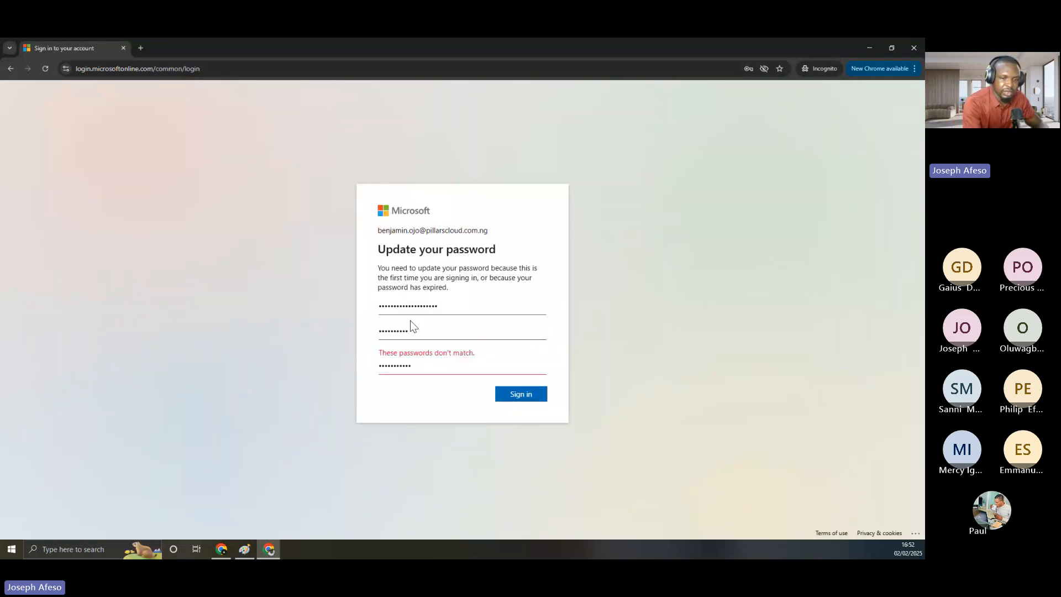
key("ctrl+a")
key("BackSpace")
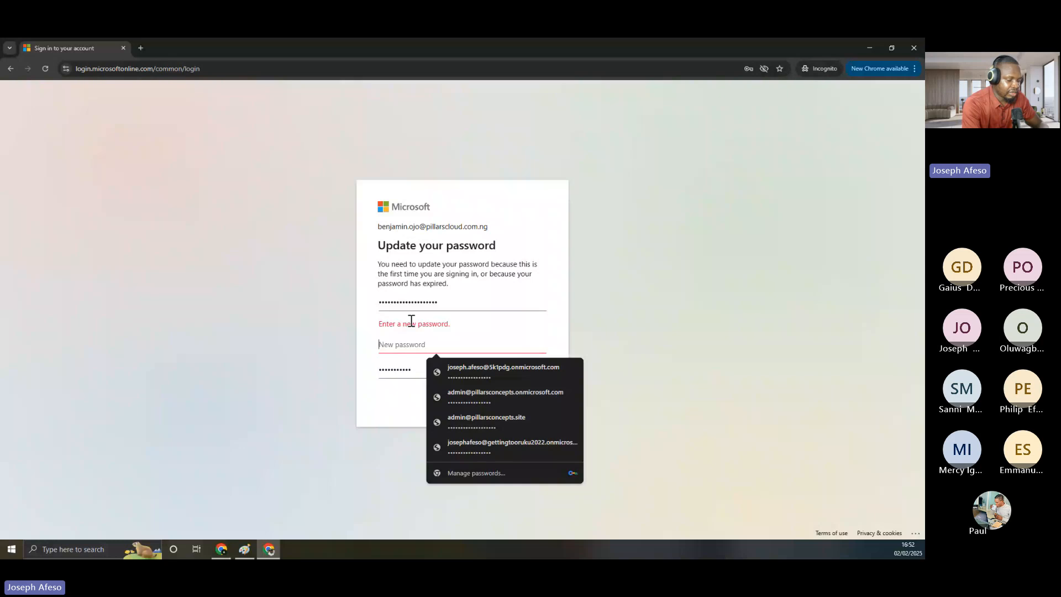
type("a")
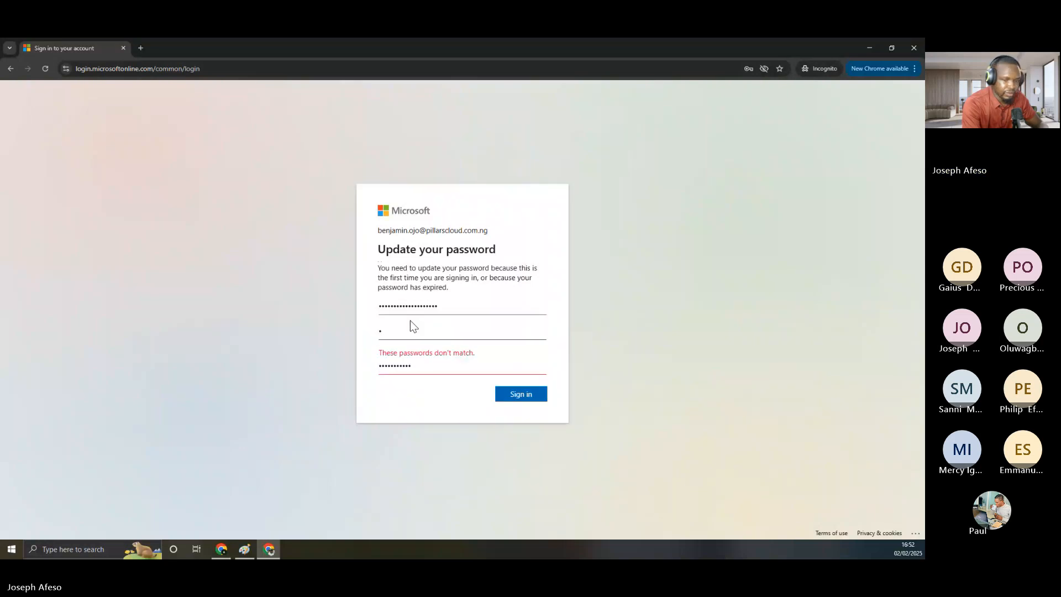
key("BackSpace")
key("BackSpace")
key("BackSpace")
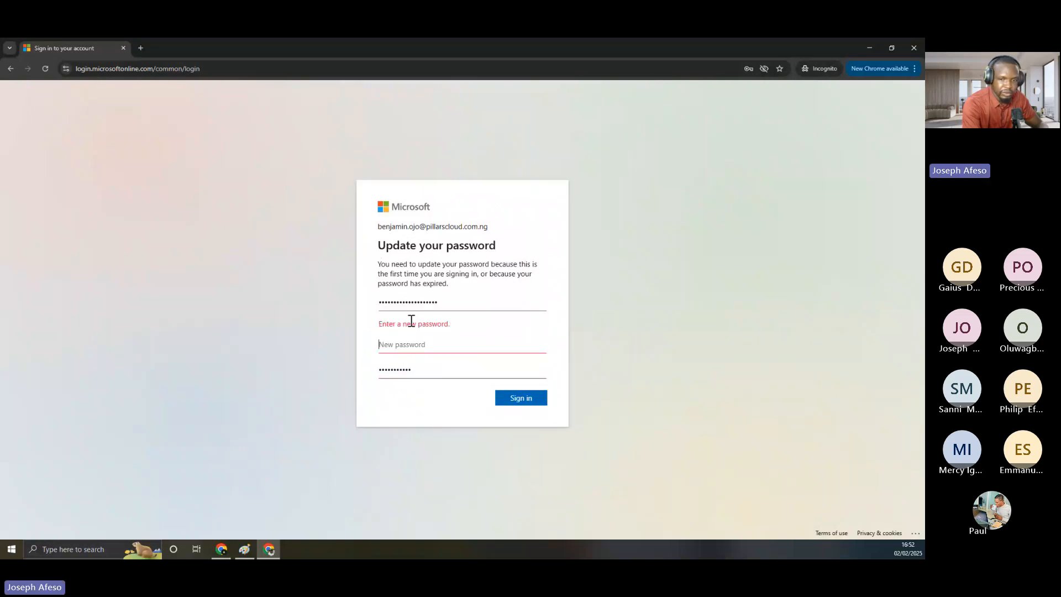
type("a")
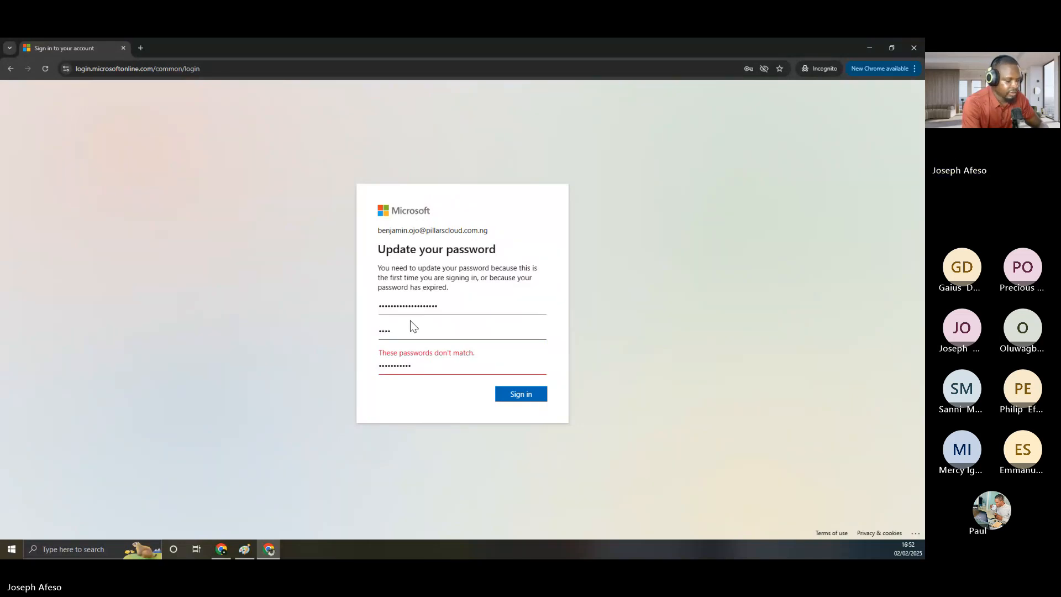
type("aaaaaaa")
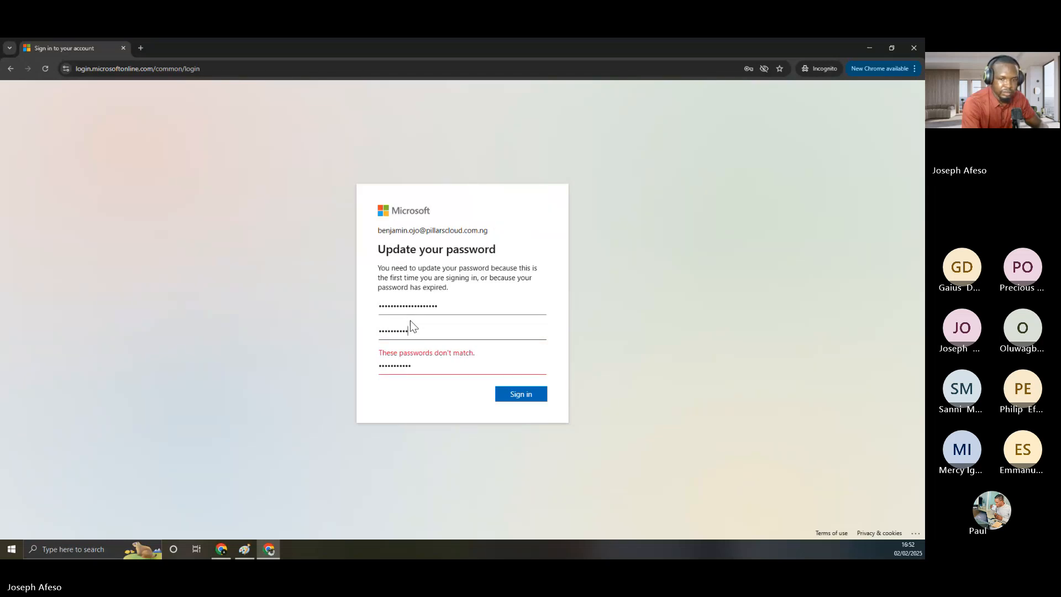
double_click(396, 366)
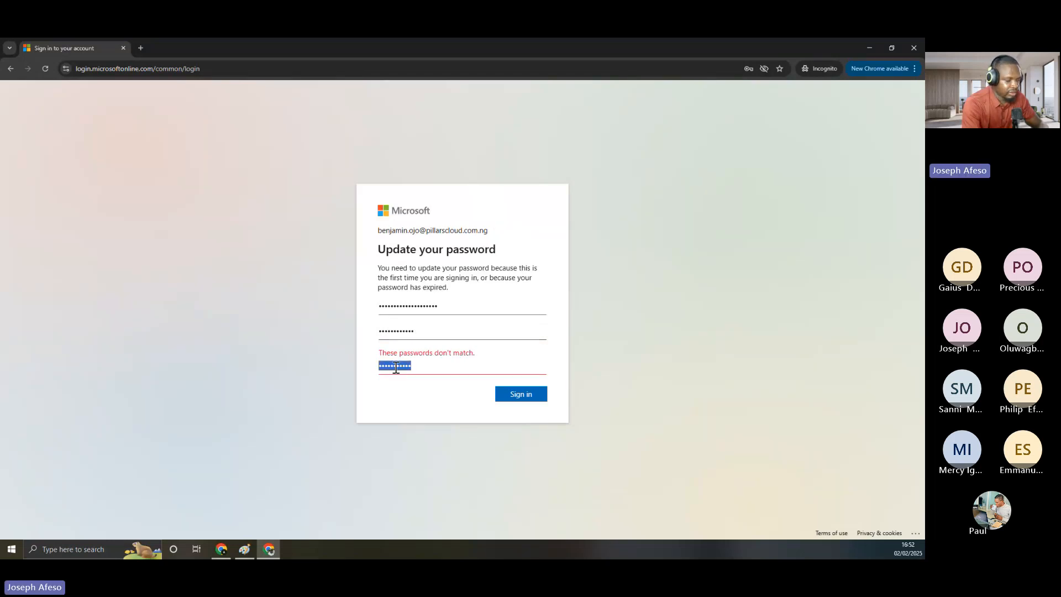
type("aaa")
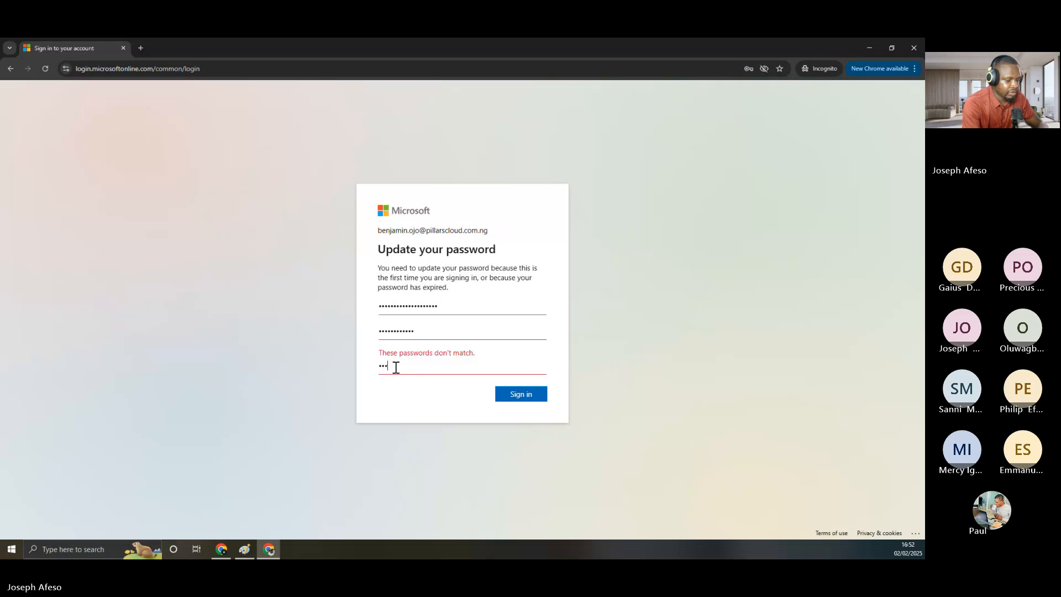
type("aaaaaa")
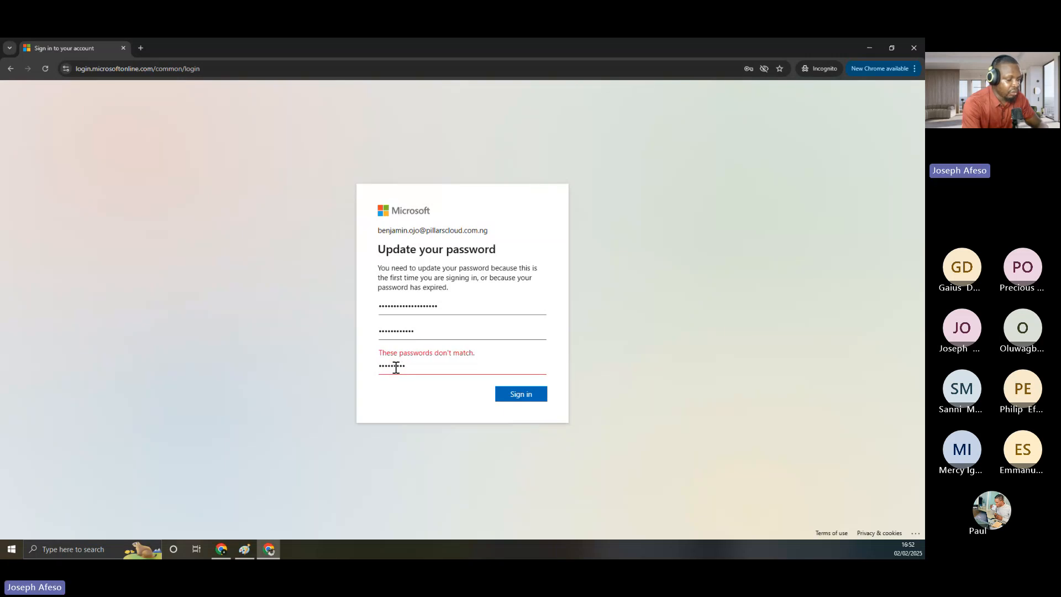
type("aaa")
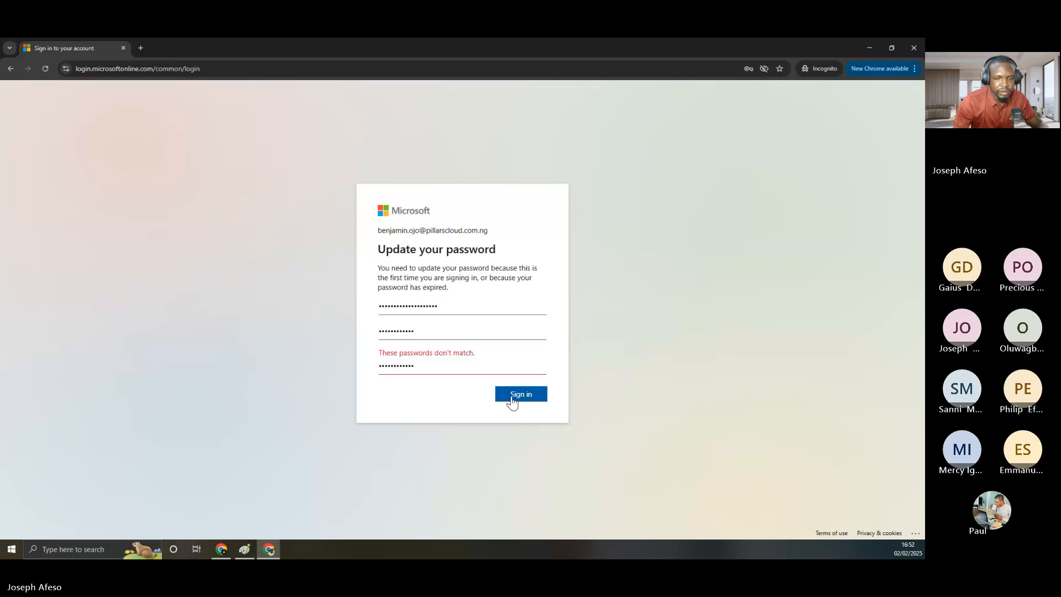
left_click(435, 365)
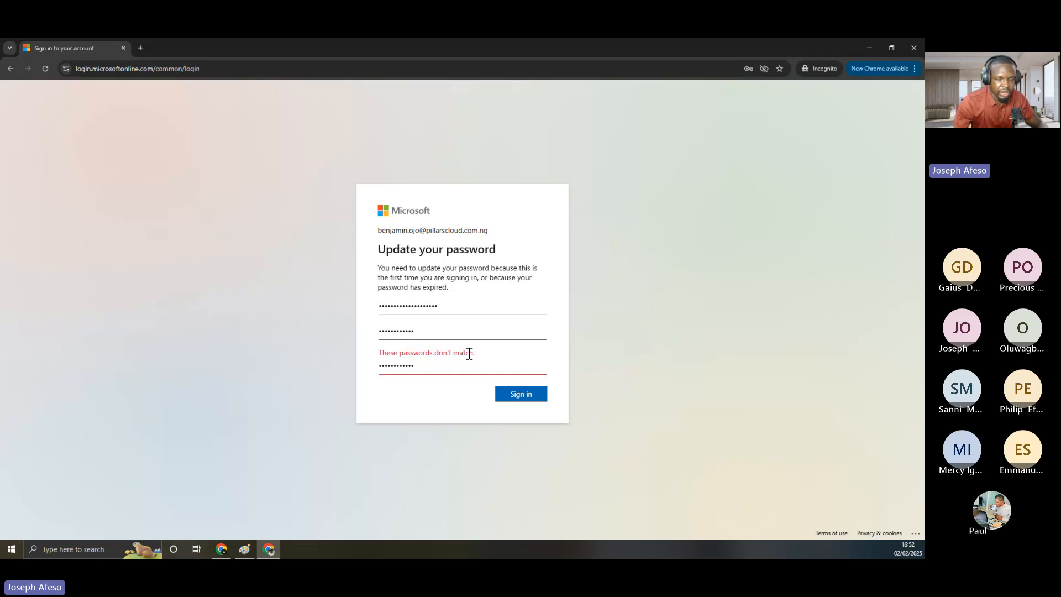
left_click(415, 330)
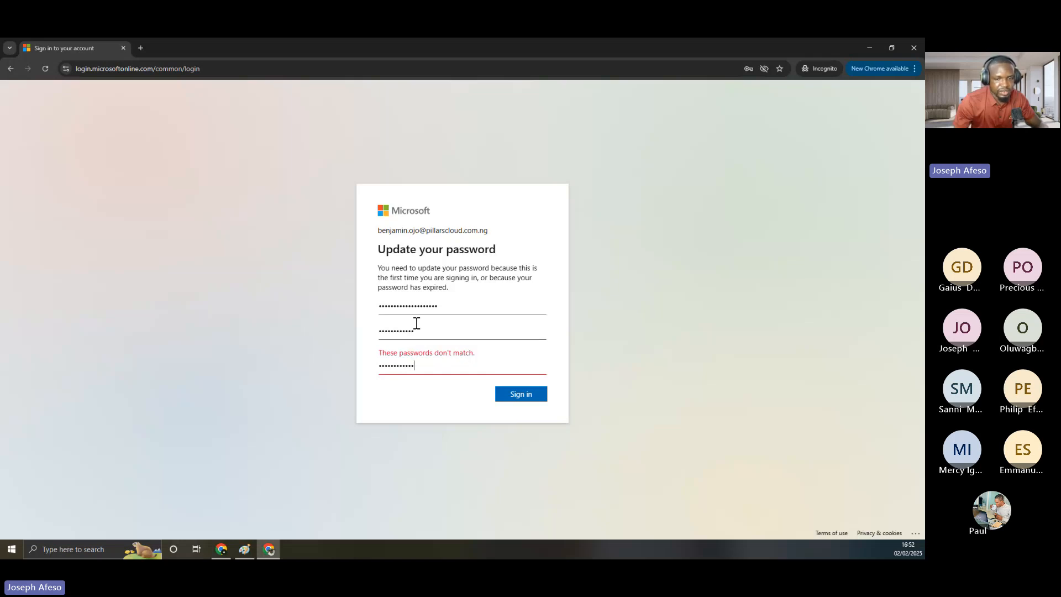
left_click_drag(415, 330, 370, 335)
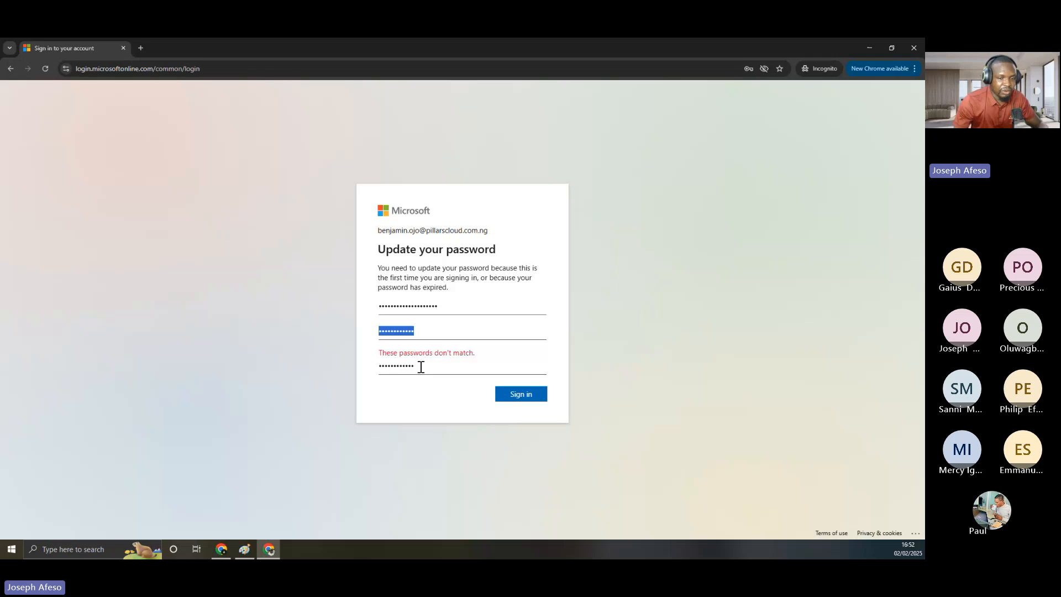
left_click_drag(420, 366, 369, 367)
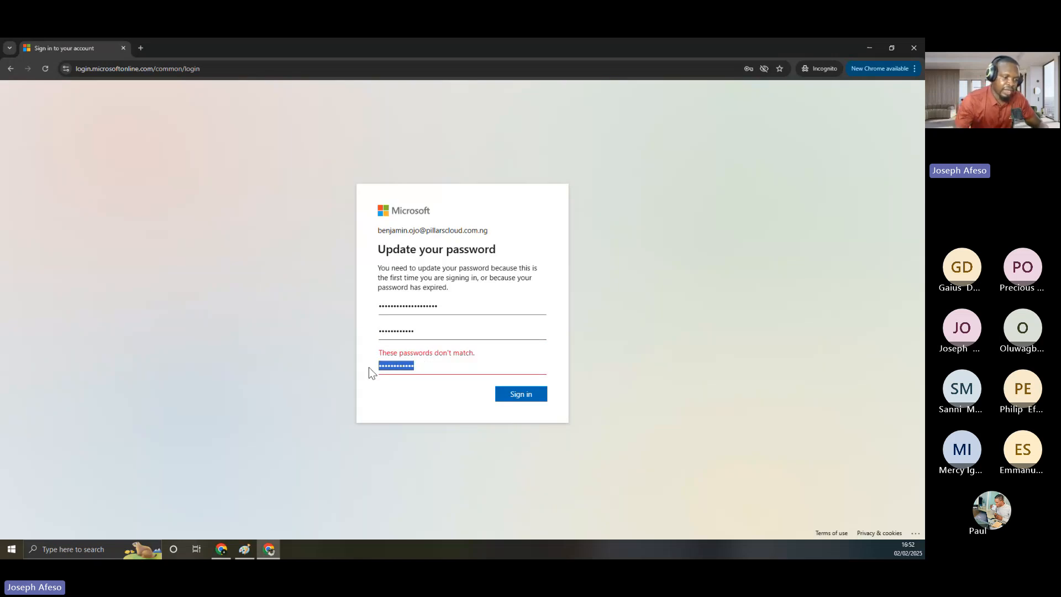
left_click(417, 329)
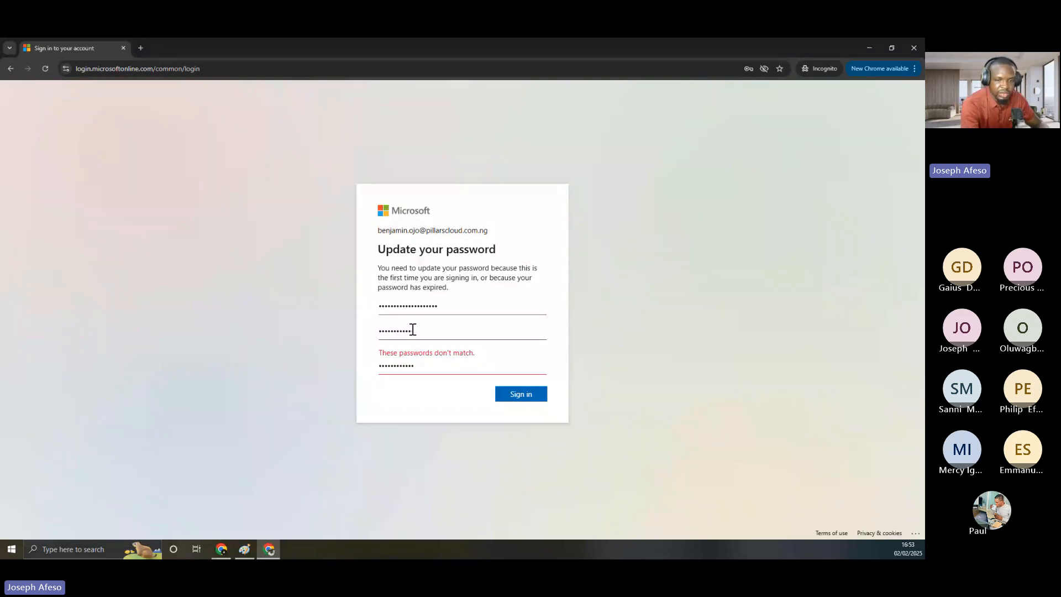
Replace the new password, paste the identical confirmation, and submit the update
key("BackSpace")
key("BackSpace")
key("BackSpace")
key("BackSpace")
key("BackSpace")
key("BackSpace")
key("BackSpace")
key("BackSpace")
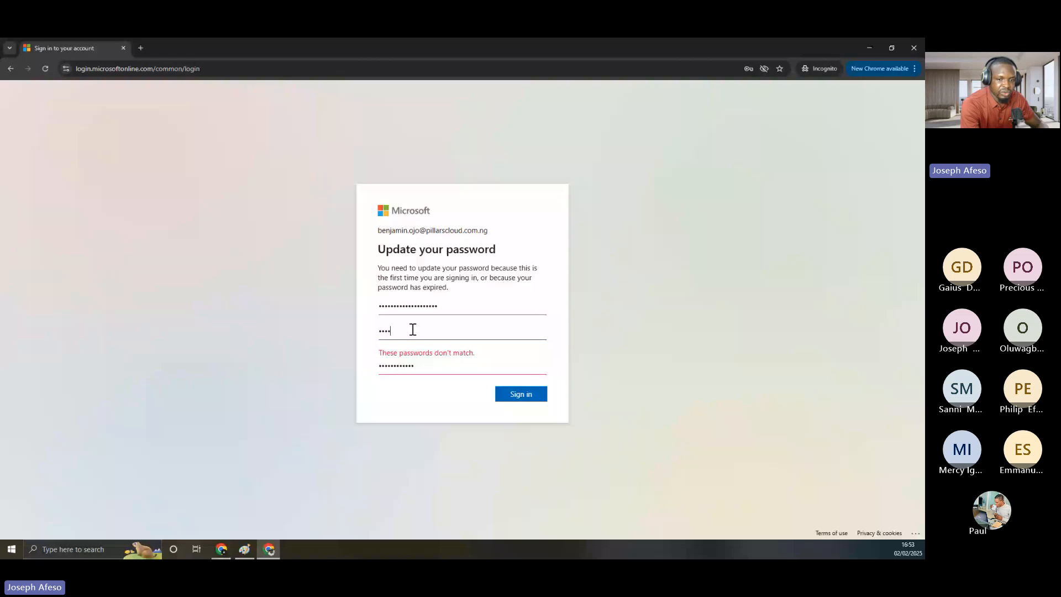
key("BackSpace")
key("BackSpace")
key("BackSpace")
key("BackSpace")
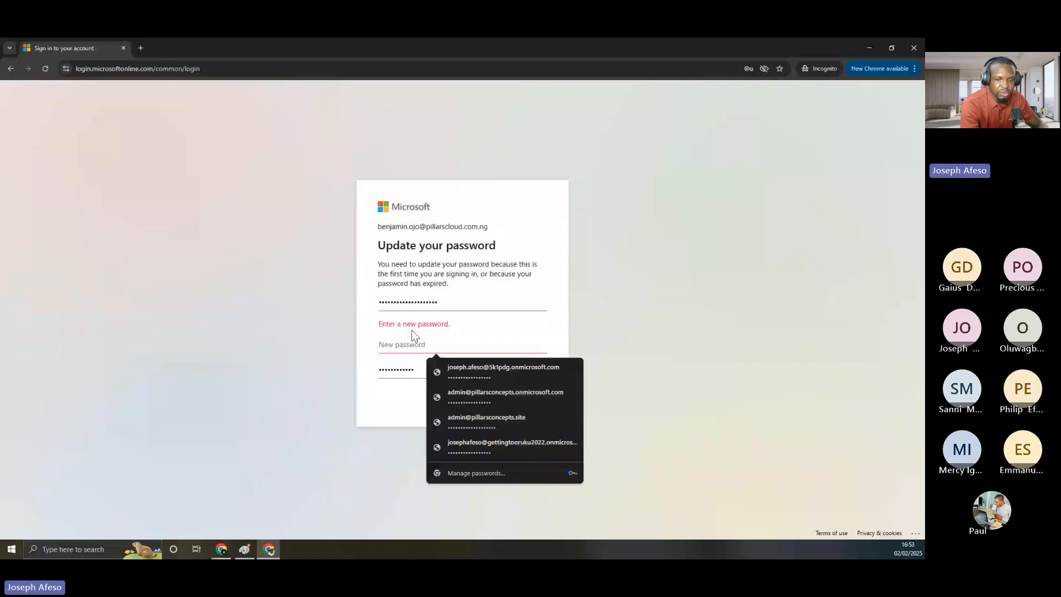
left_click(416, 369)
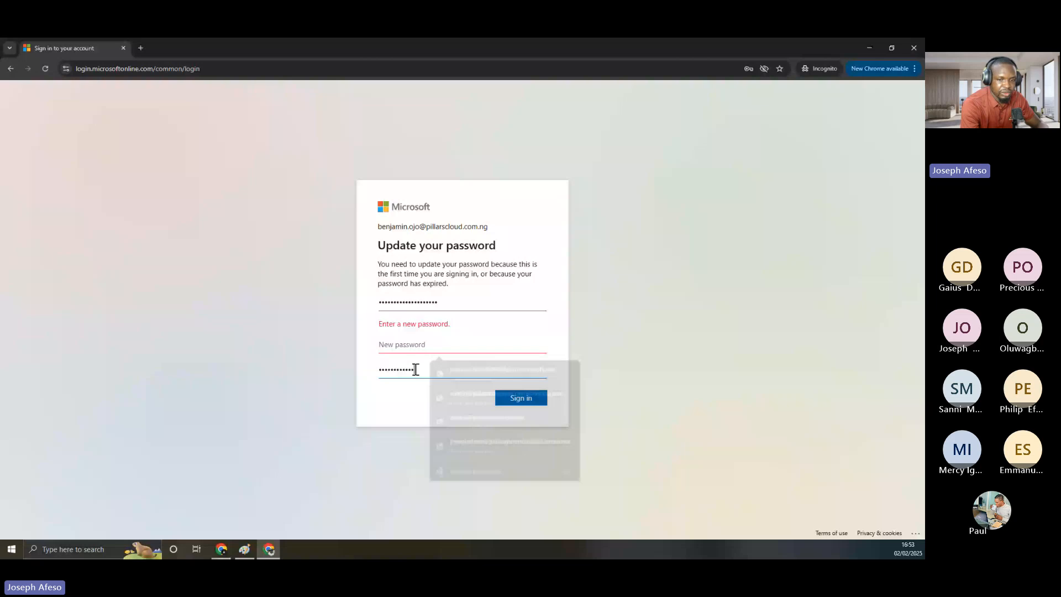
left_click(413, 345)
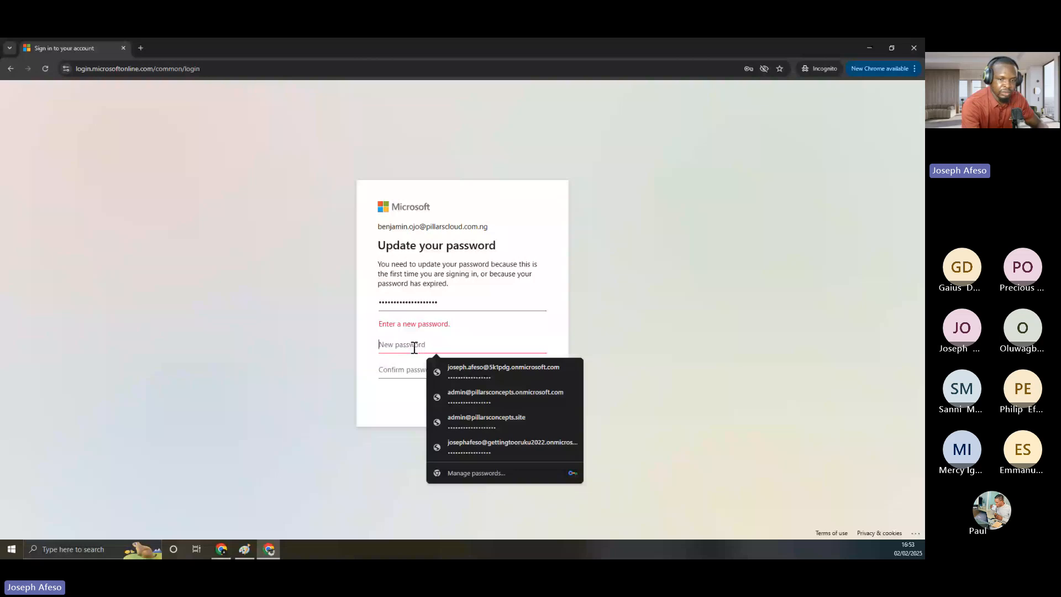
type("••")
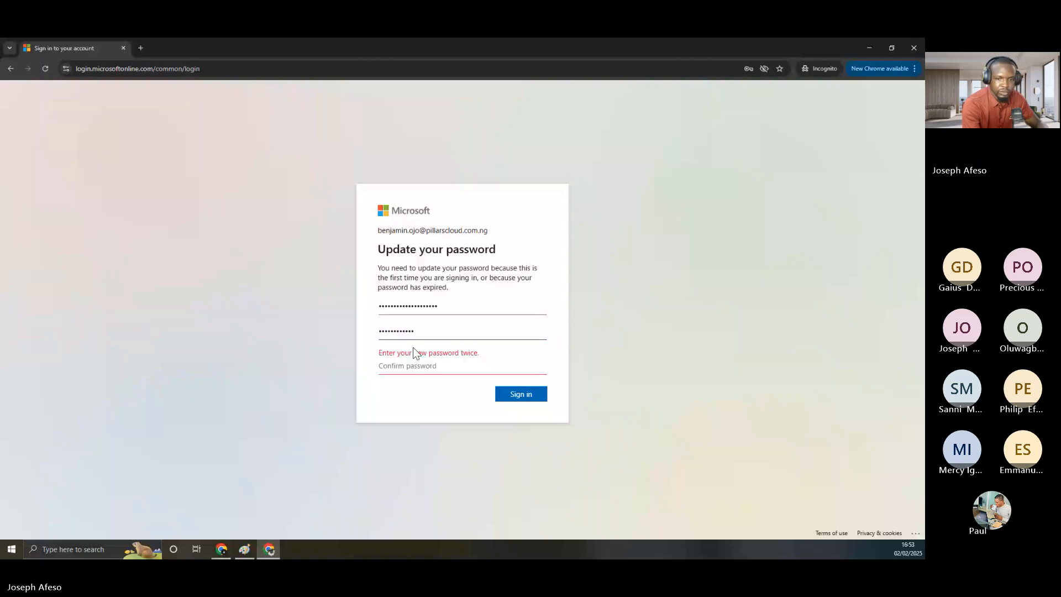
key("ctrl+v")
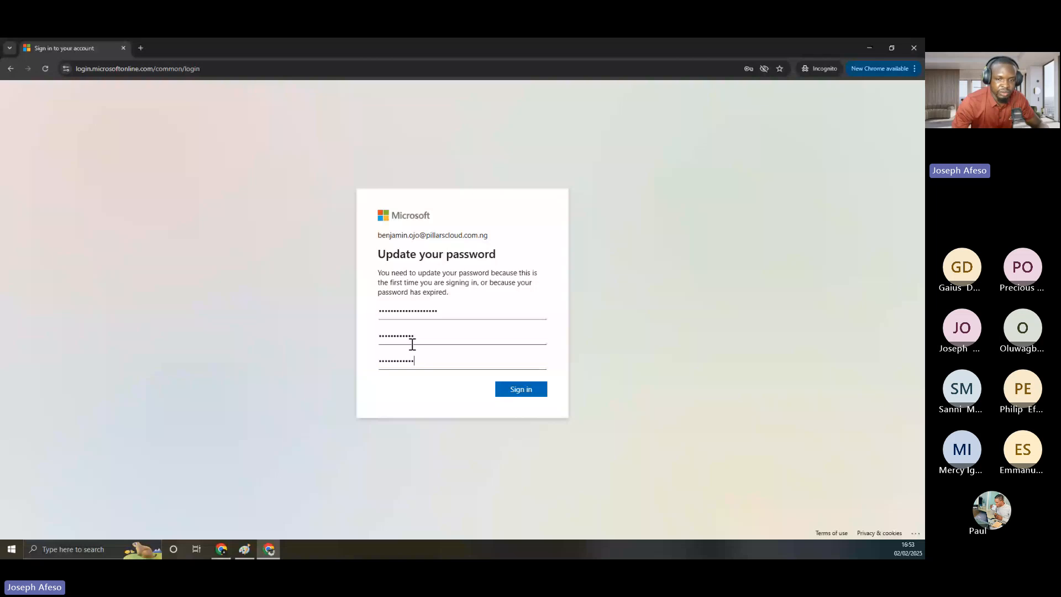
key("Return")
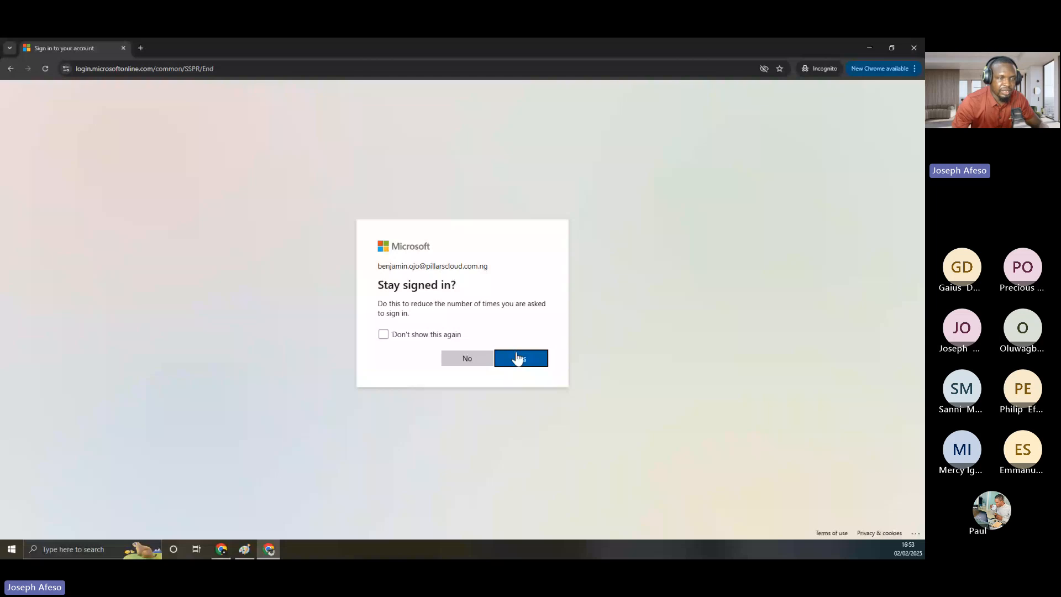
Answer Yes to 'Stay signed in?' to continue into Microsoft 365
left_click(517, 358)
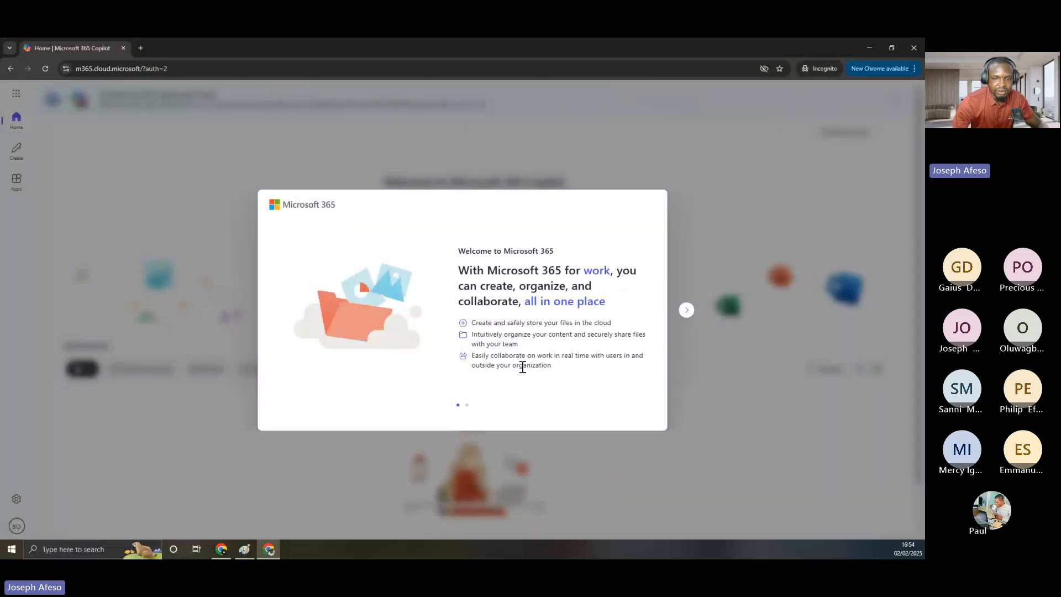
Advance through the 'Welcome to Microsoft 365' introduction and close it
left_click(686, 311)
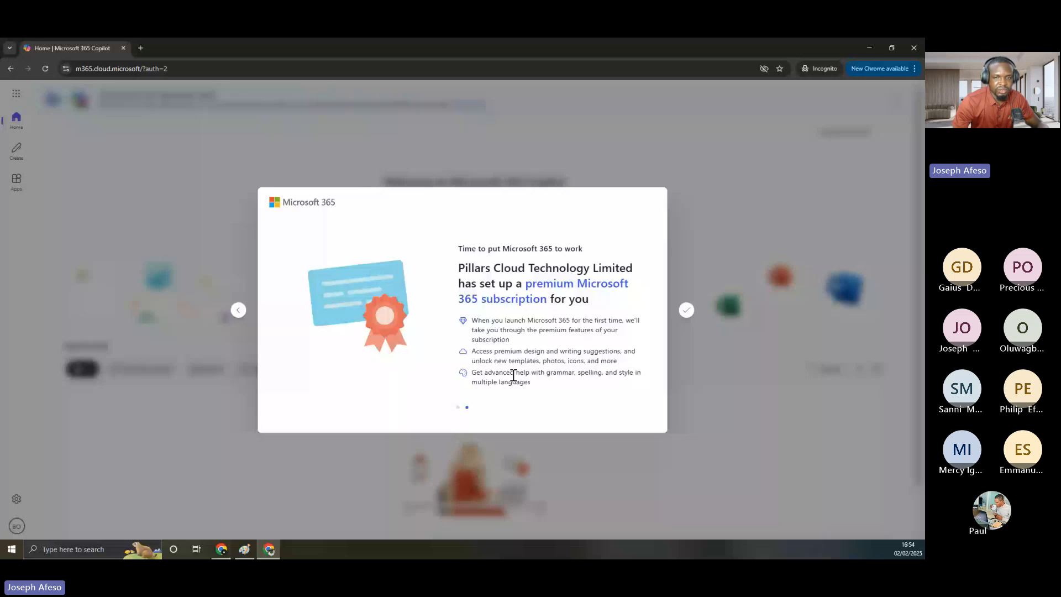
left_click(685, 309)
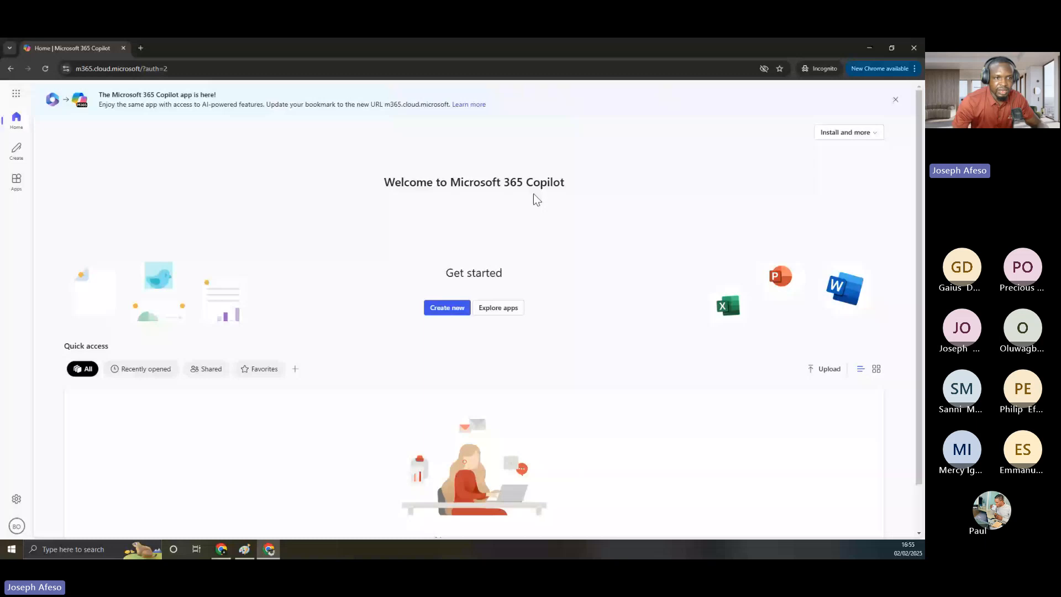
Launch Power Pages from the app launcher in a new tab, then return to the Copilot Home tab
left_click(16, 93)
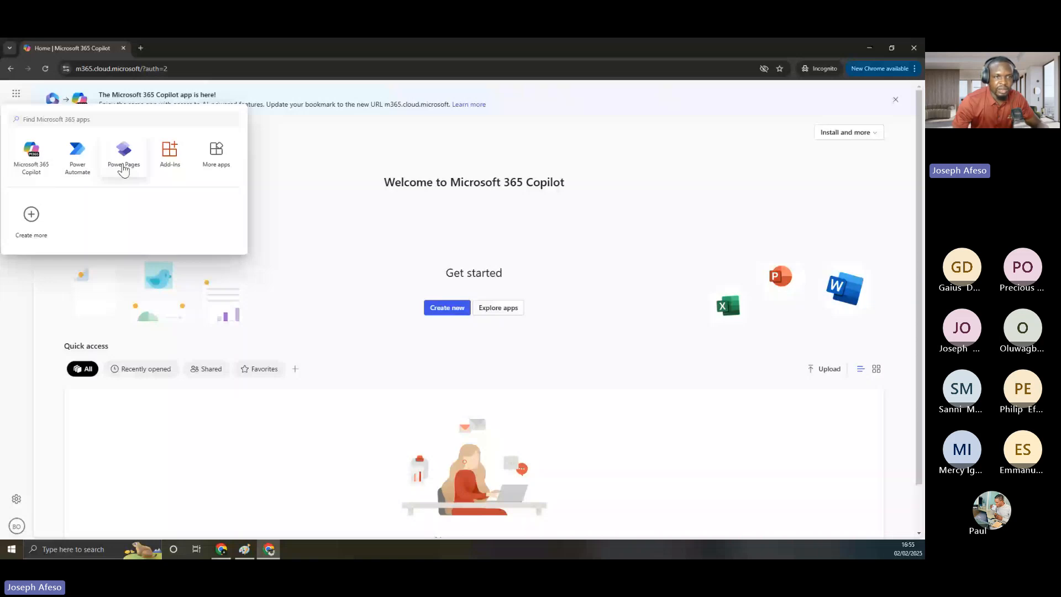
left_click(124, 169)
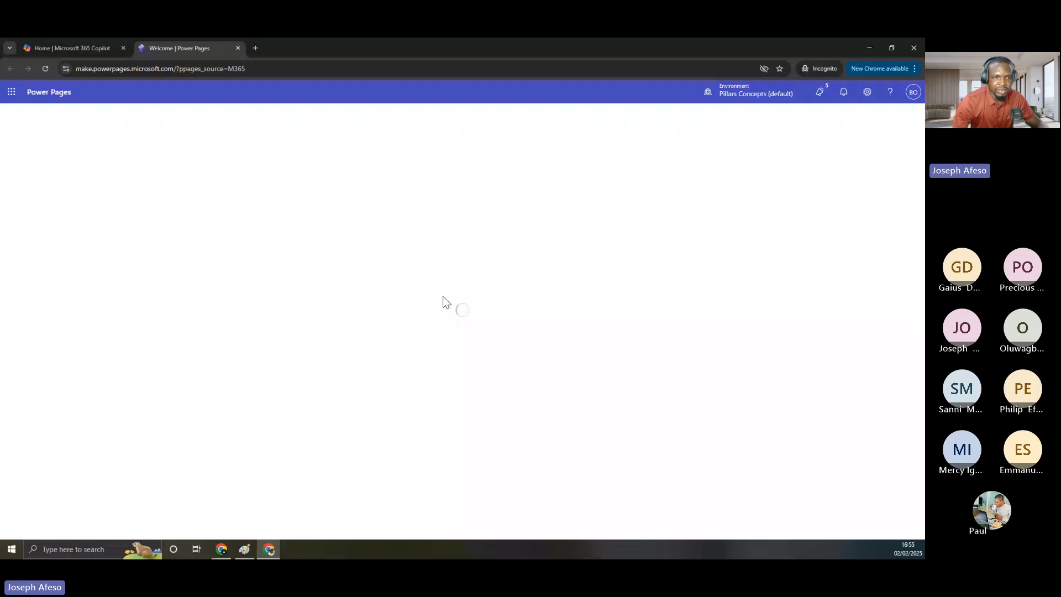
left_click(68, 48)
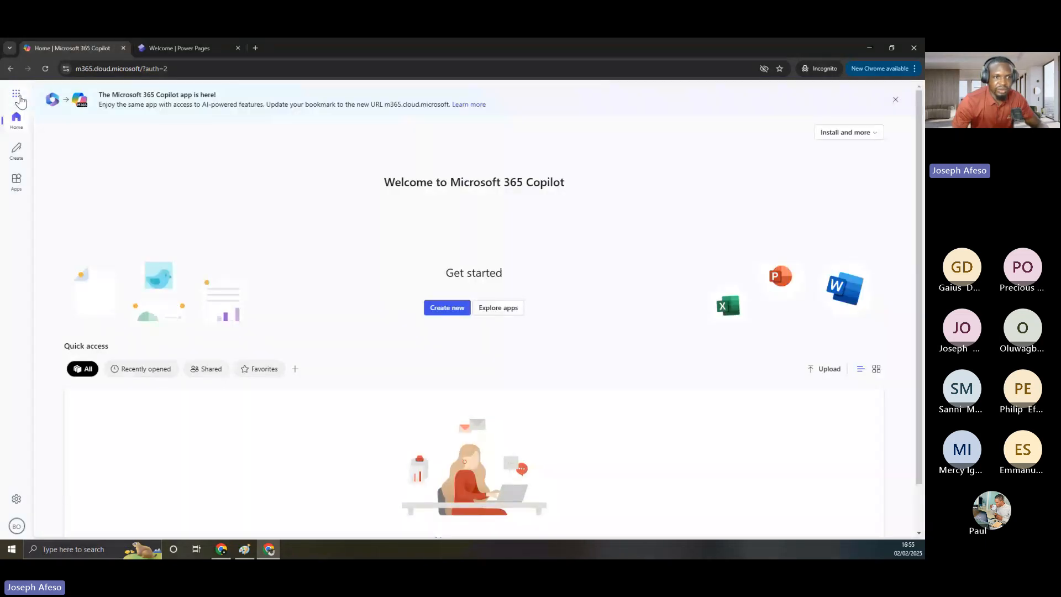
left_click(16, 94)
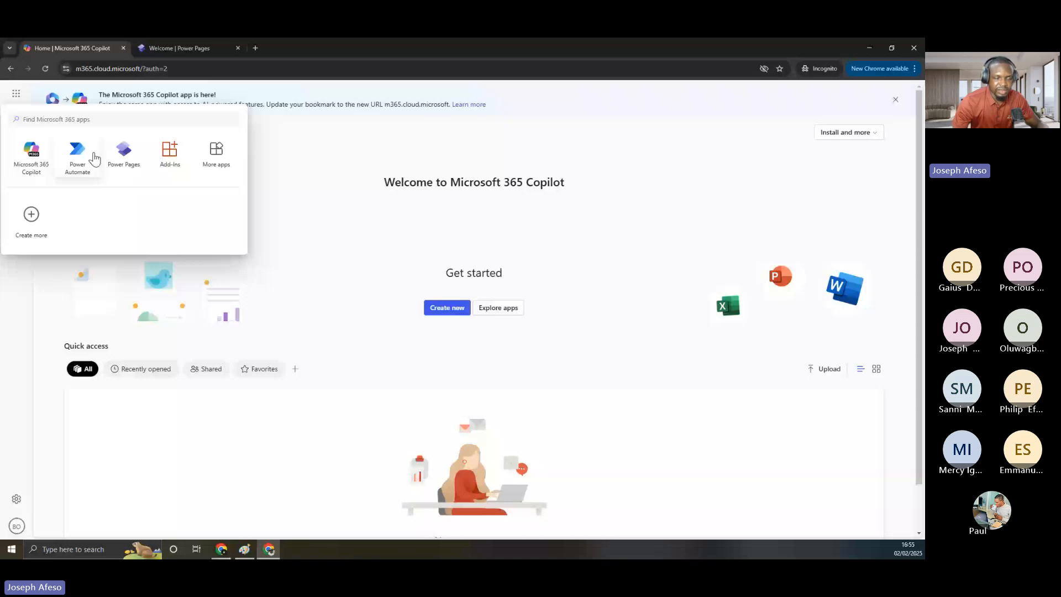
left_click(296, 151)
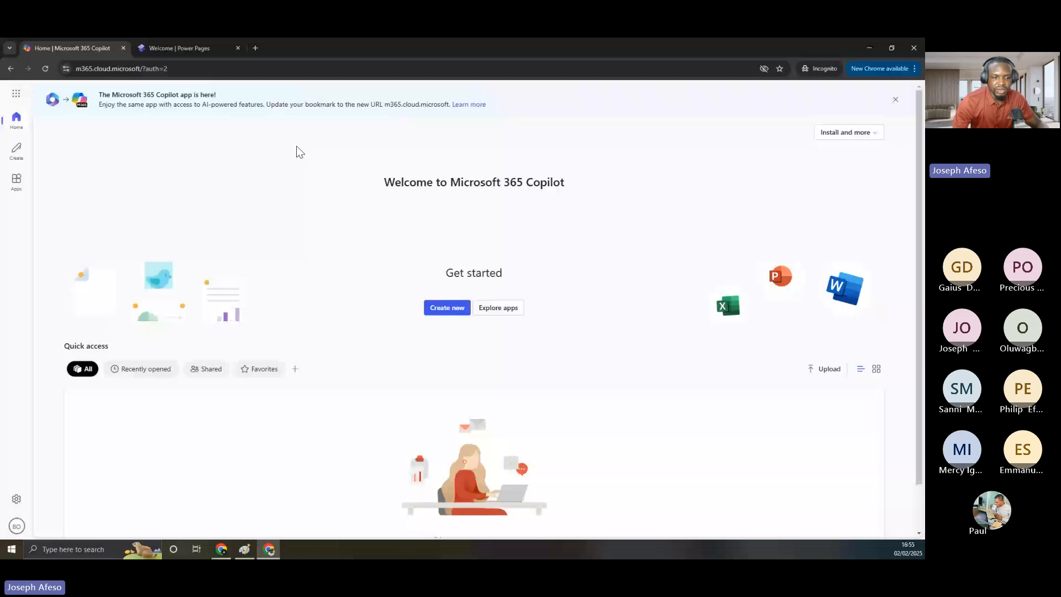
Open the new user's My Account page, cancel the feedback prompt, and minimize the incognito window
left_click(17, 526)
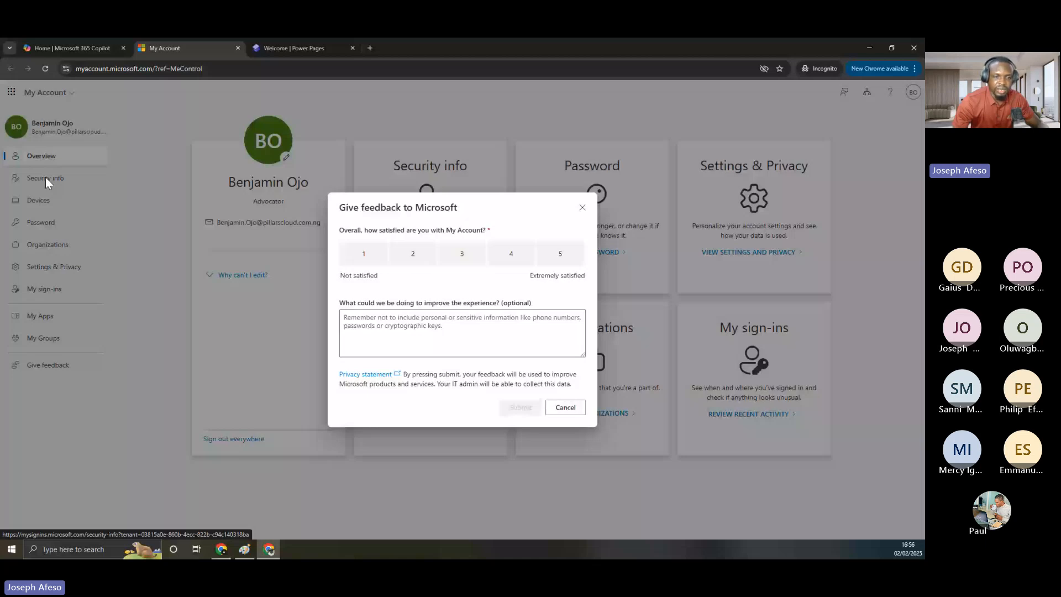
left_click(45, 177)
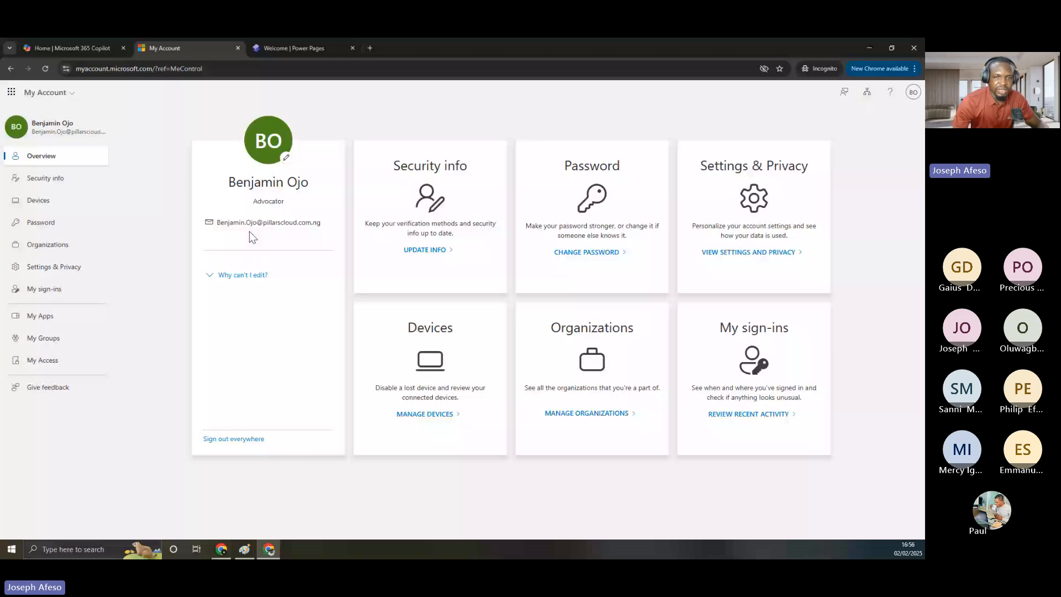
left_click(867, 48)
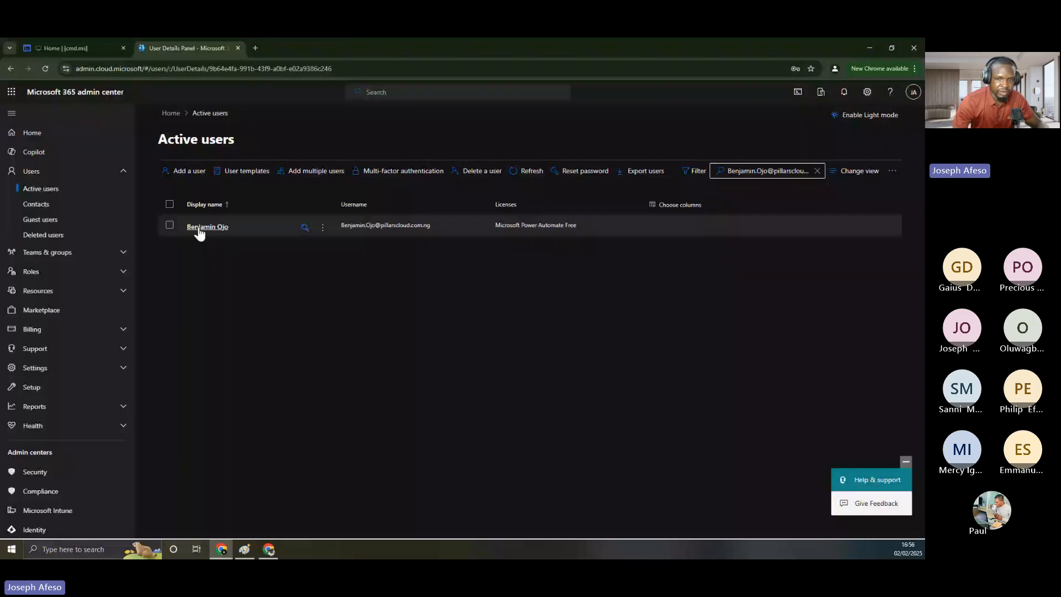
Open the new user's details from Active users and go to Manage groups
left_click(199, 228)
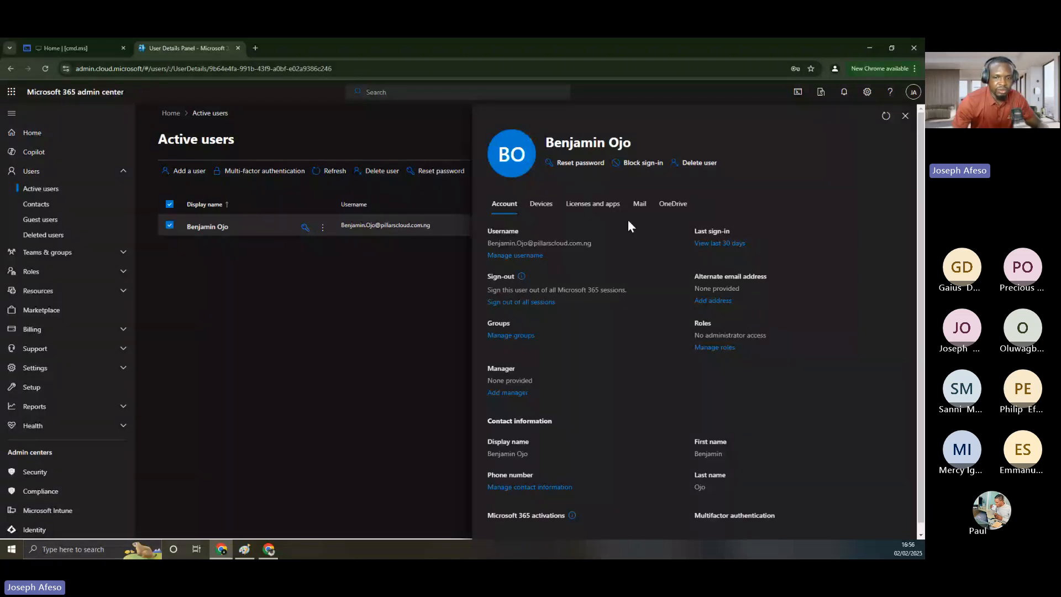
left_click(524, 335)
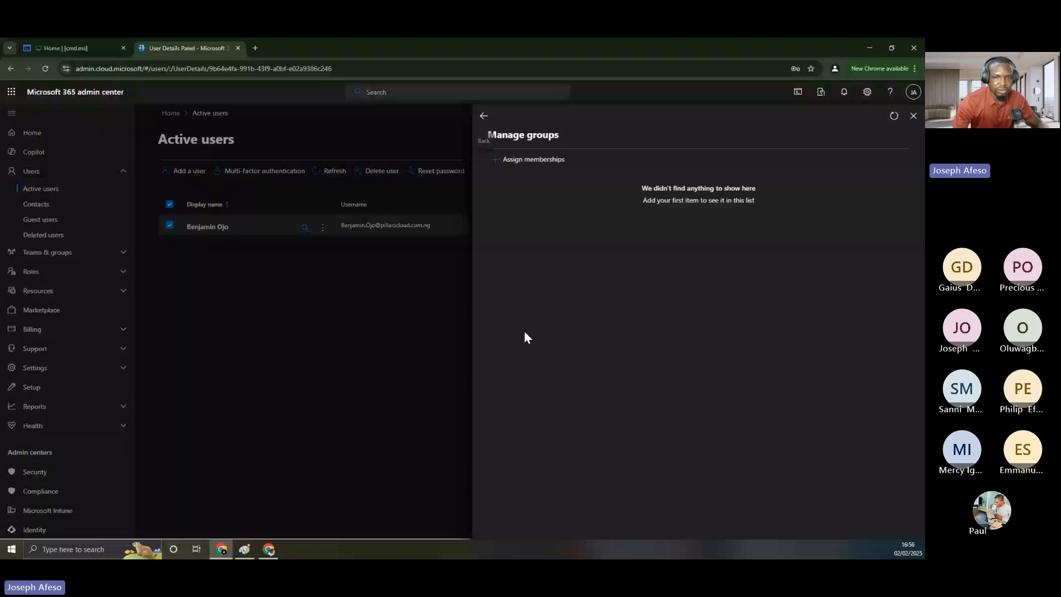
Assign memberships to Migration site, Enterprise Voice Users and Project M365-Private, leaving out Tech Support
left_click(539, 168)
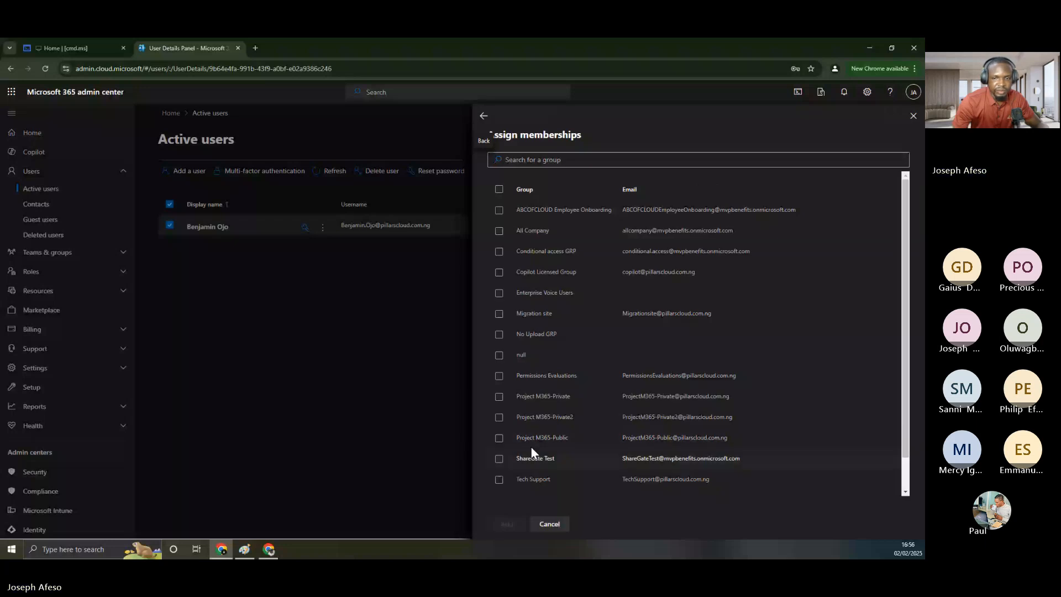
left_click(499, 313)
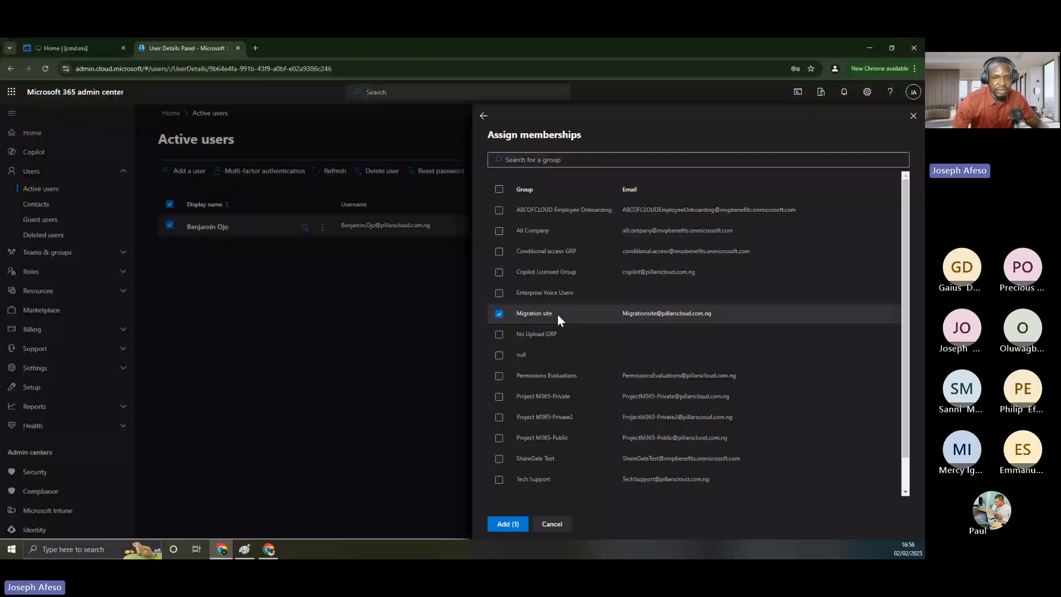
left_click(545, 292)
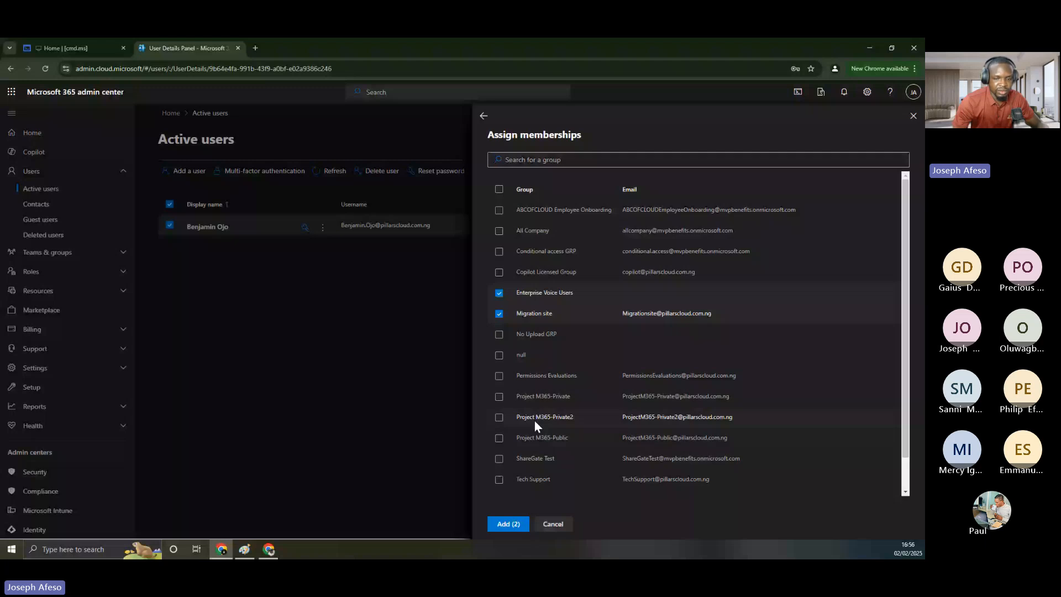
left_click(536, 396)
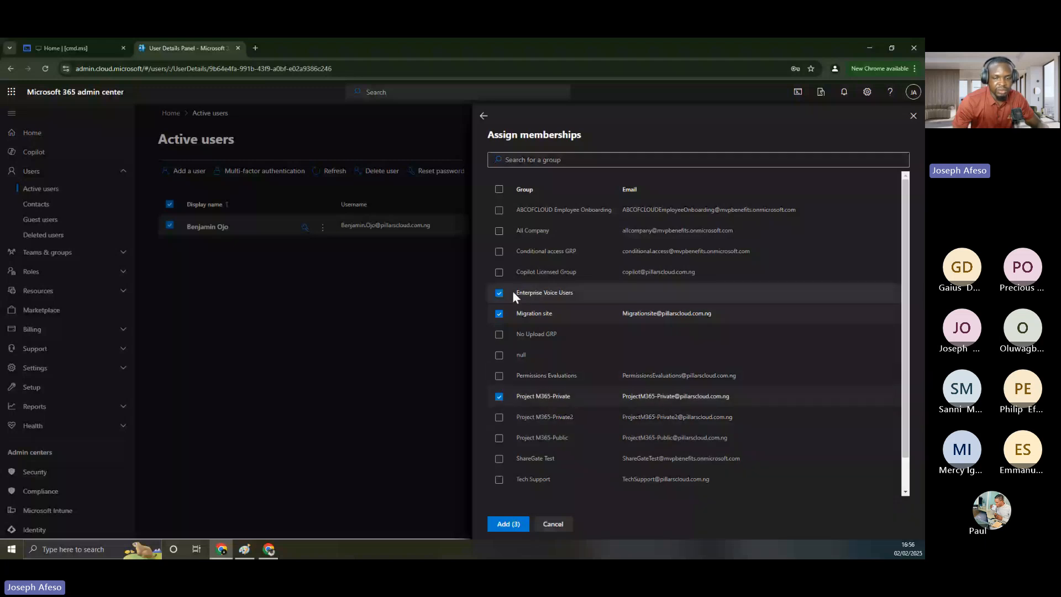
scroll(501, 451, "down", 1)
left_click(499, 444)
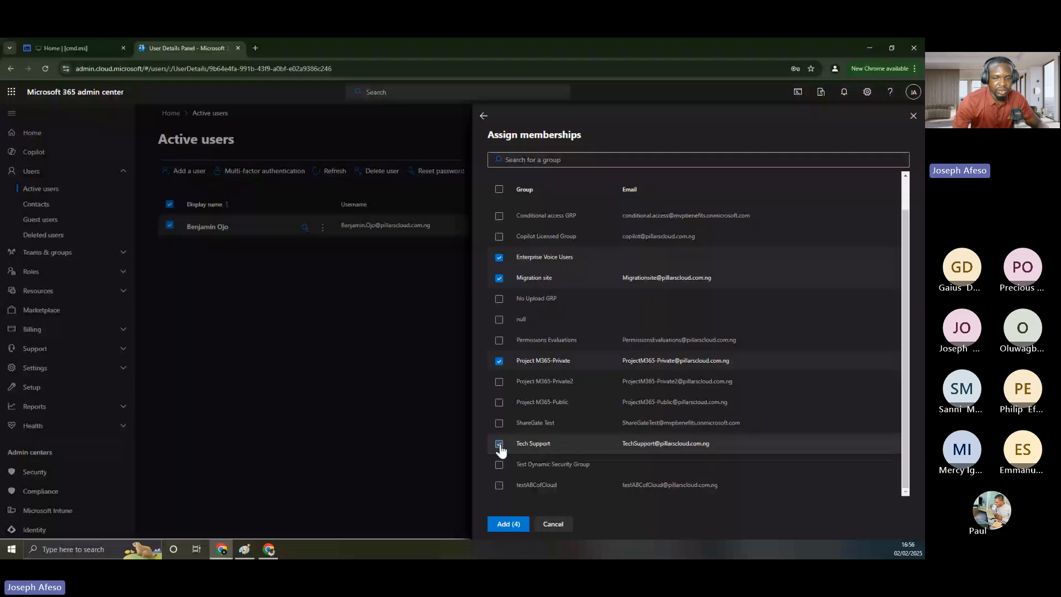
left_click(499, 445)
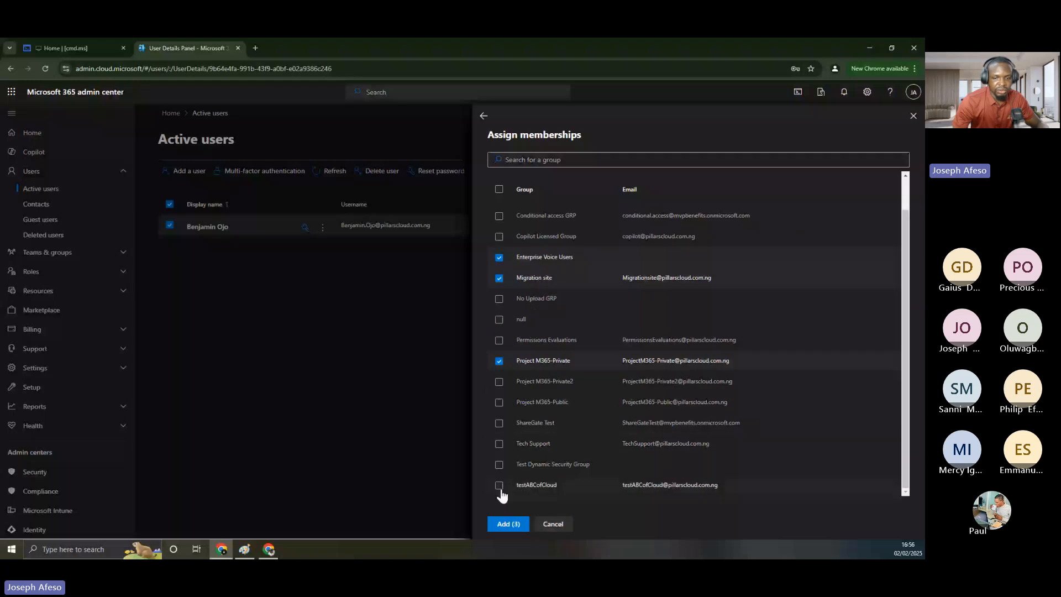
left_click(509, 524)
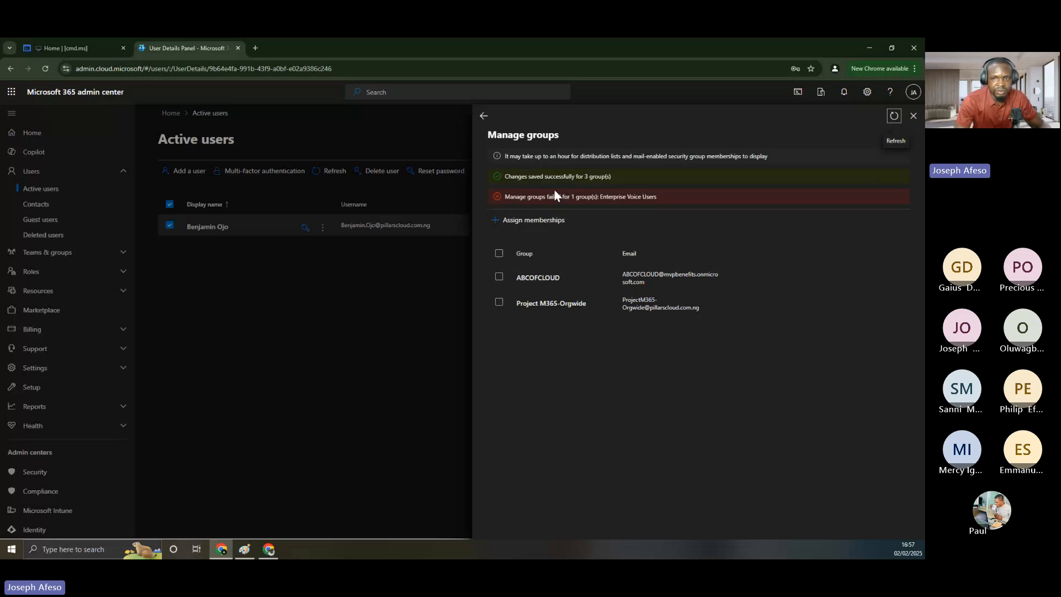
Review the '3 groups saved' and Enterprise Voice Users failure messages, then close the Manage groups panel
left_click_drag(612, 177, 504, 176)
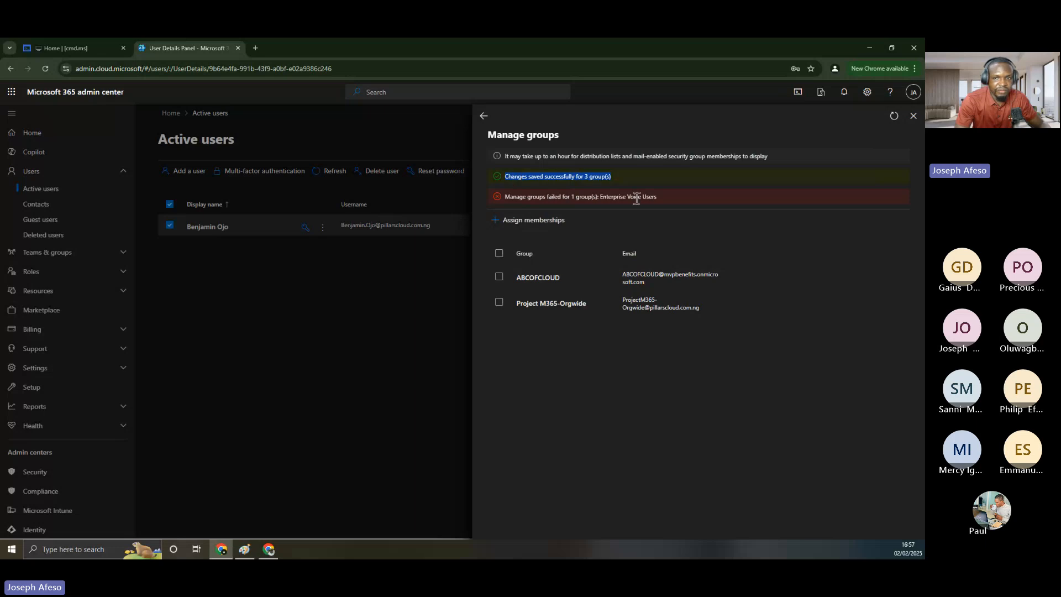
left_click_drag(670, 199, 583, 205)
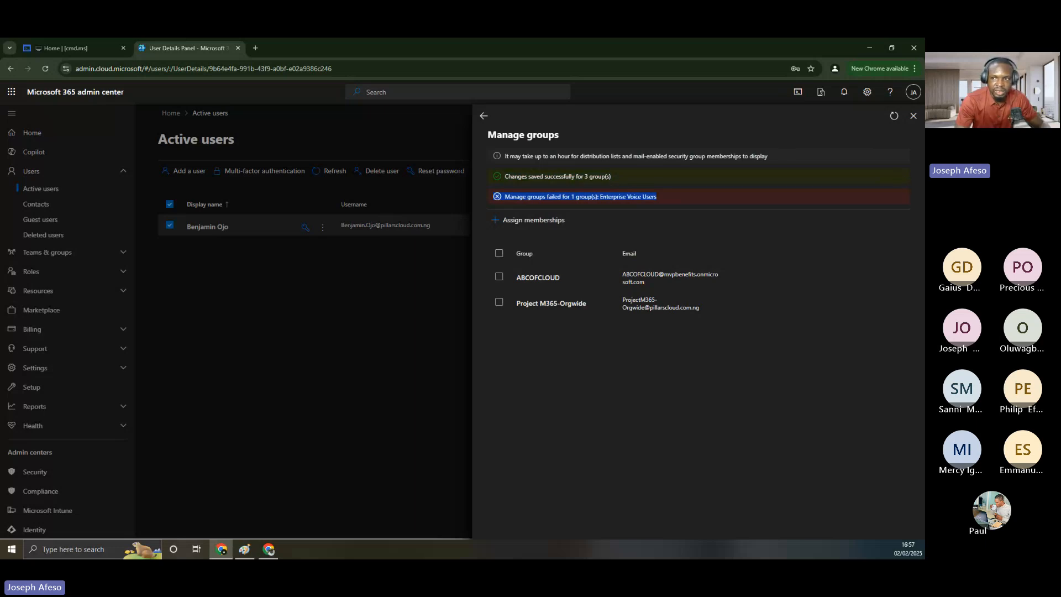
left_click(913, 117)
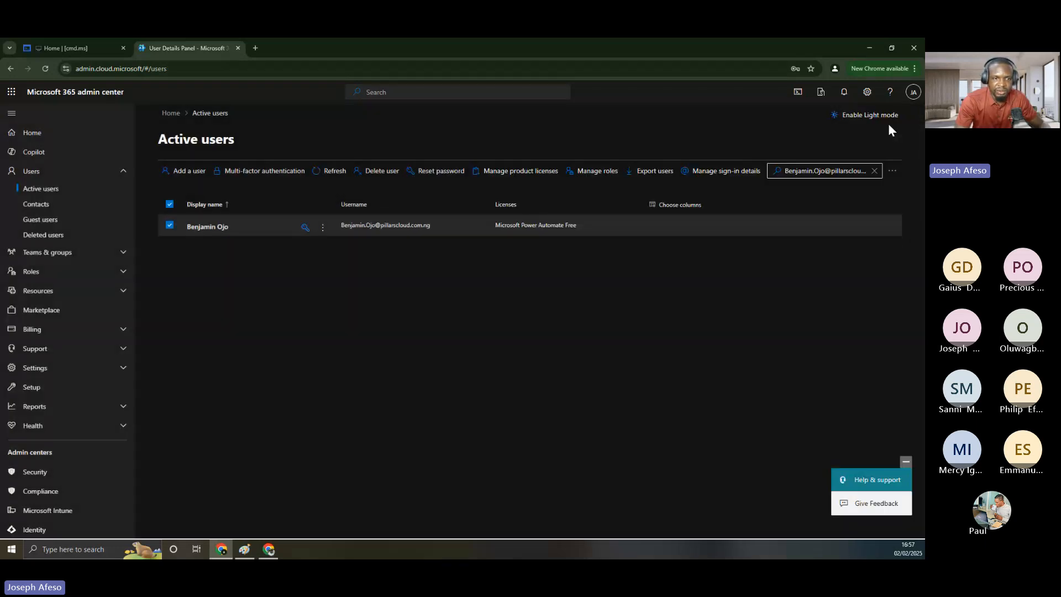
left_click(254, 221)
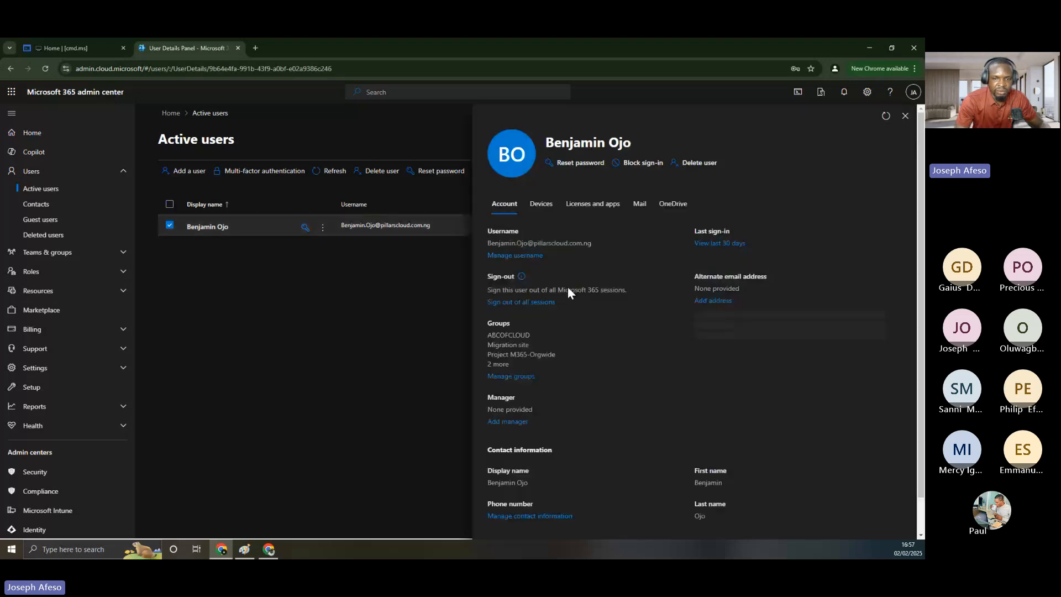
left_click_drag(487, 322, 511, 366)
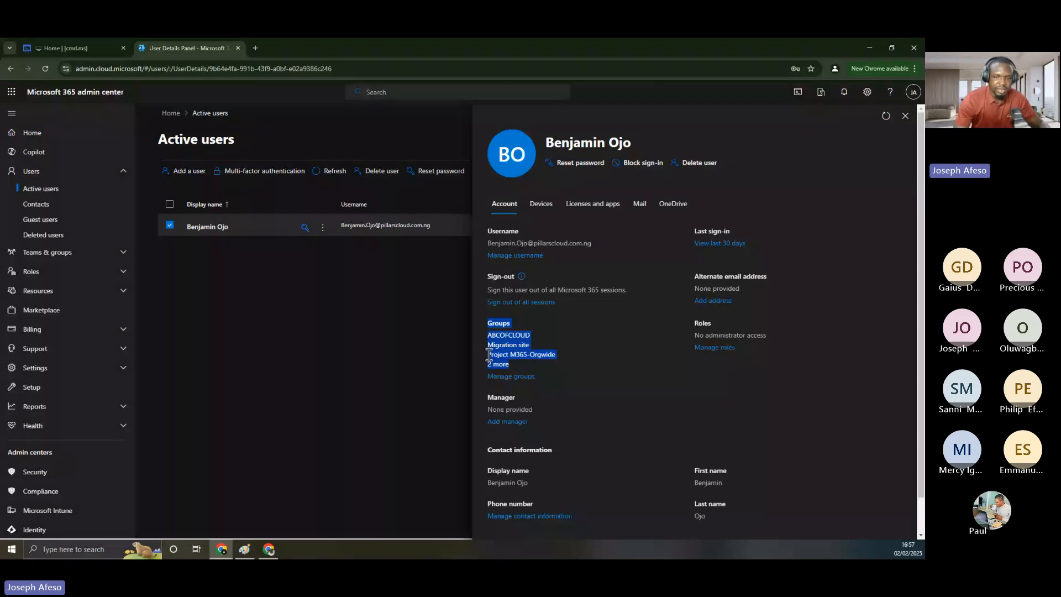
left_click(582, 335)
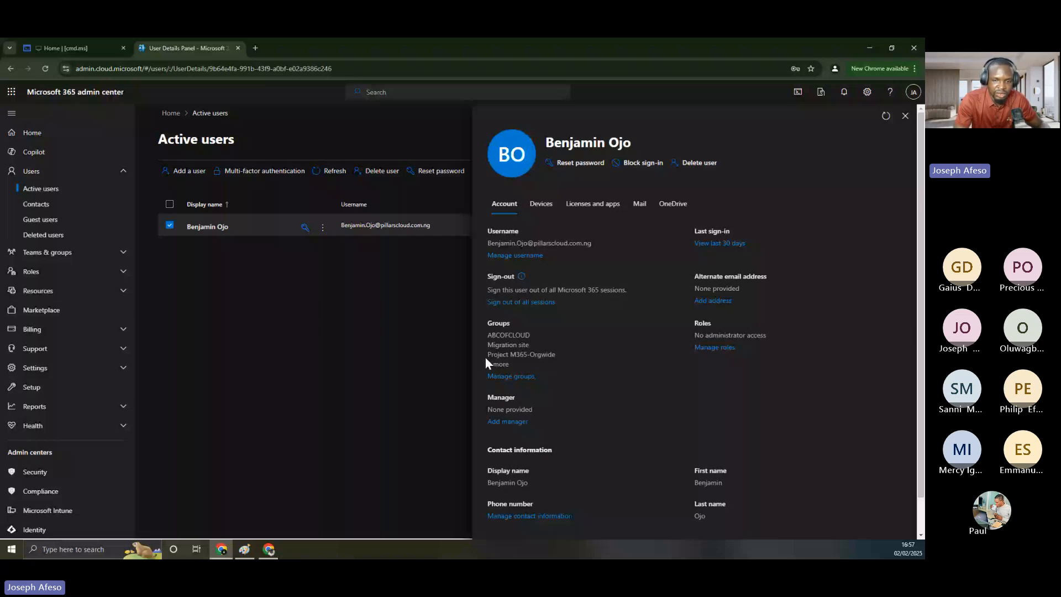
left_click_drag(485, 356, 562, 358)
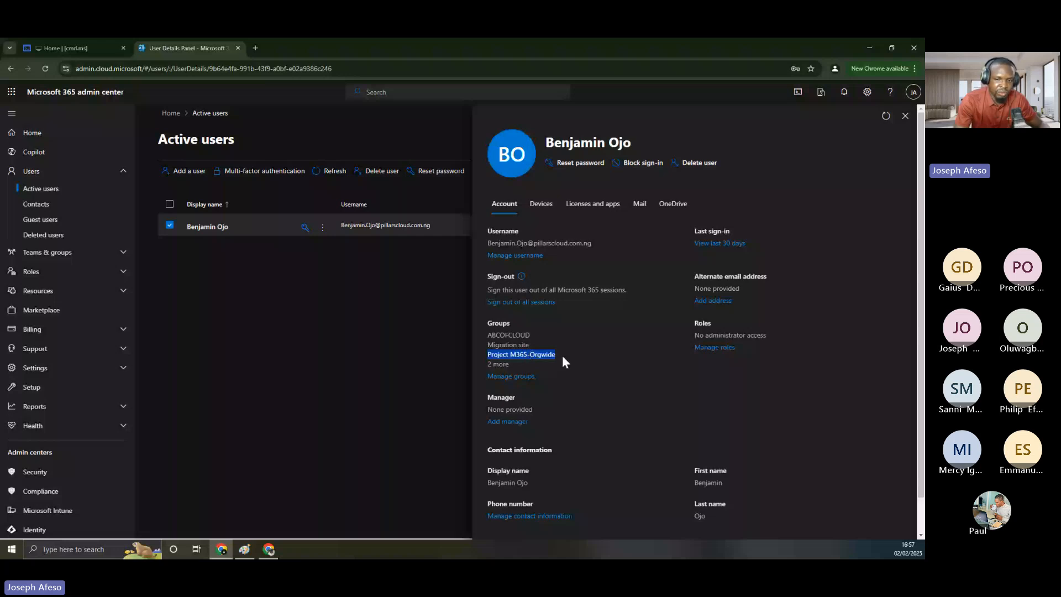
left_click_drag(547, 355, 505, 362)
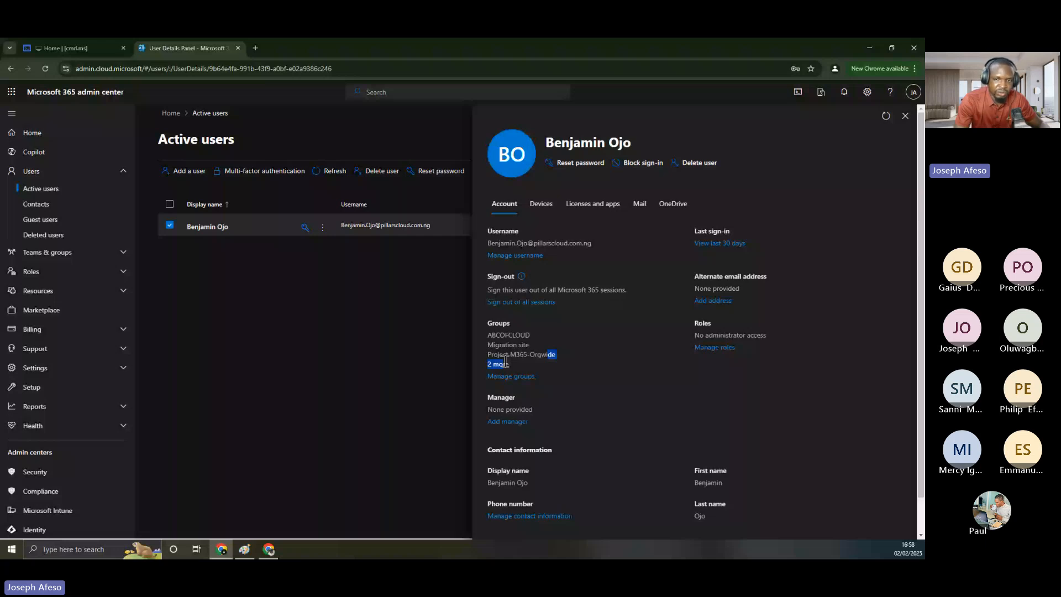
left_click(905, 116)
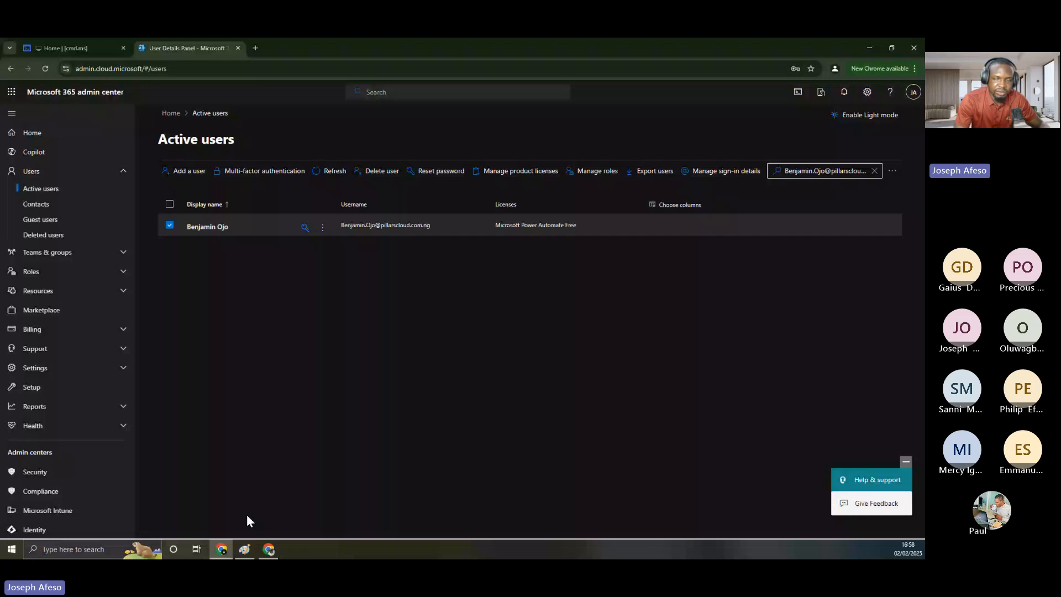
left_click(244, 548)
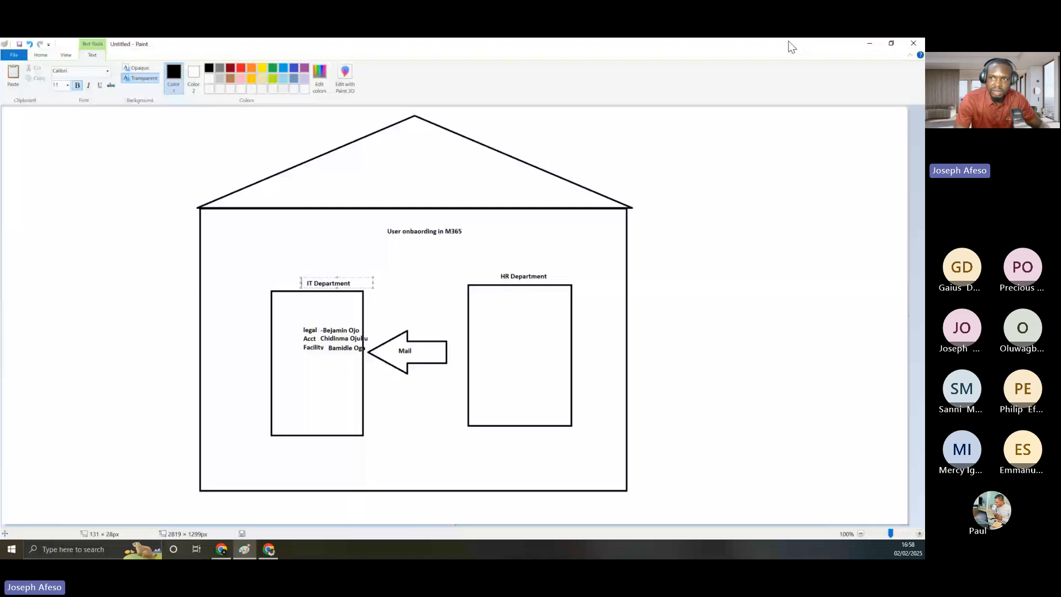
left_click(868, 45)
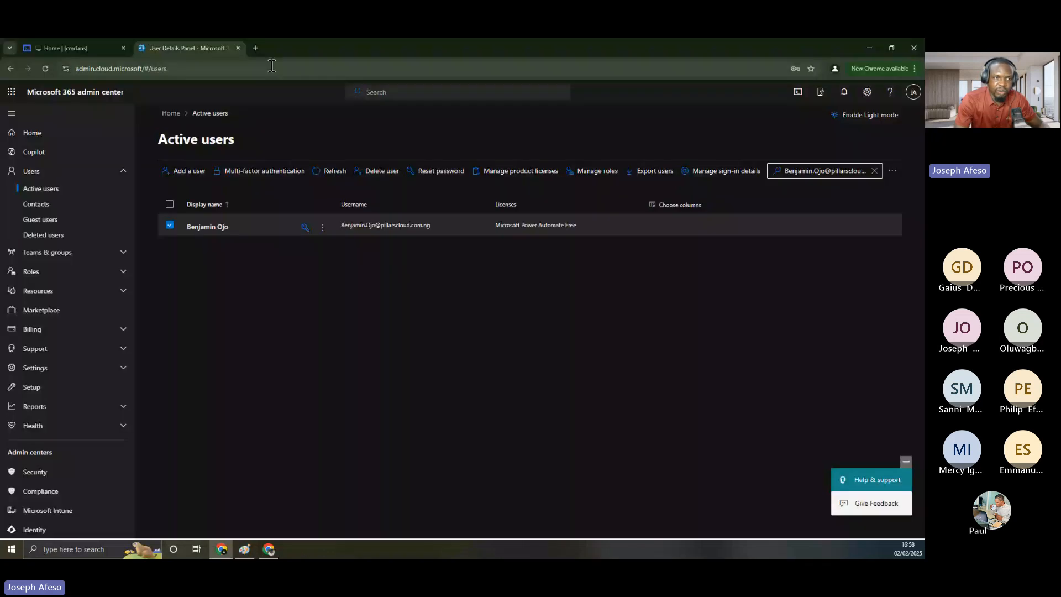
Launch the Microsoft Entra admin center from the cmd.ms command list in a new tab
left_click(92, 47)
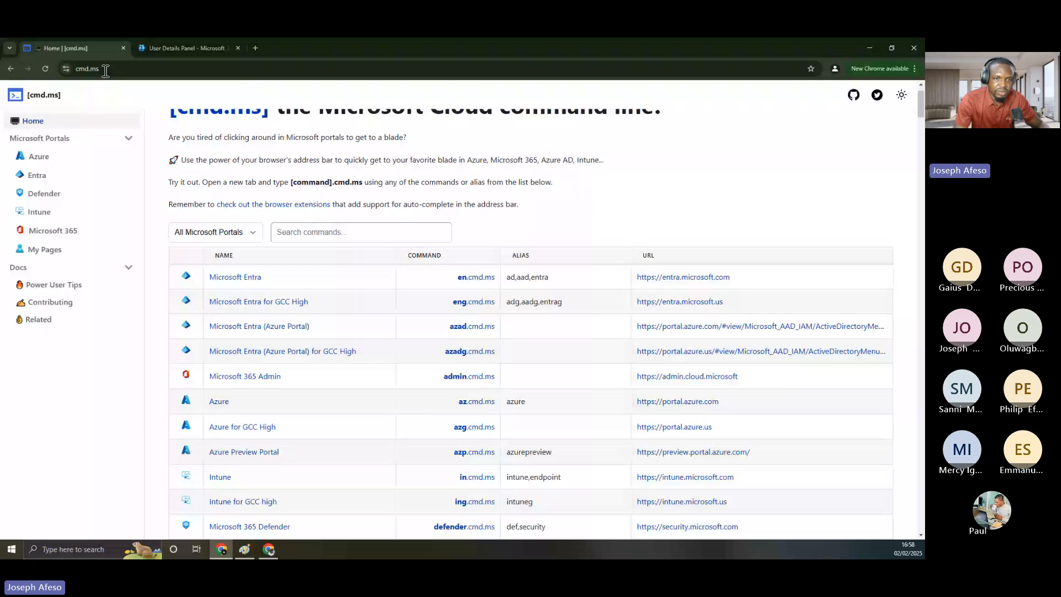
scroll(231, 145, "up", 1)
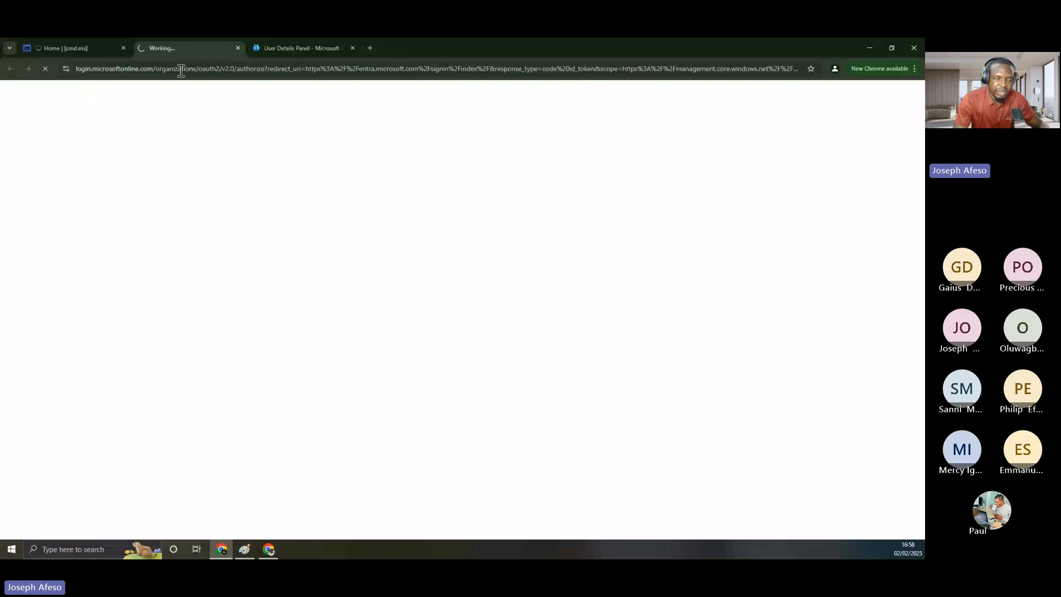
left_click(78, 48)
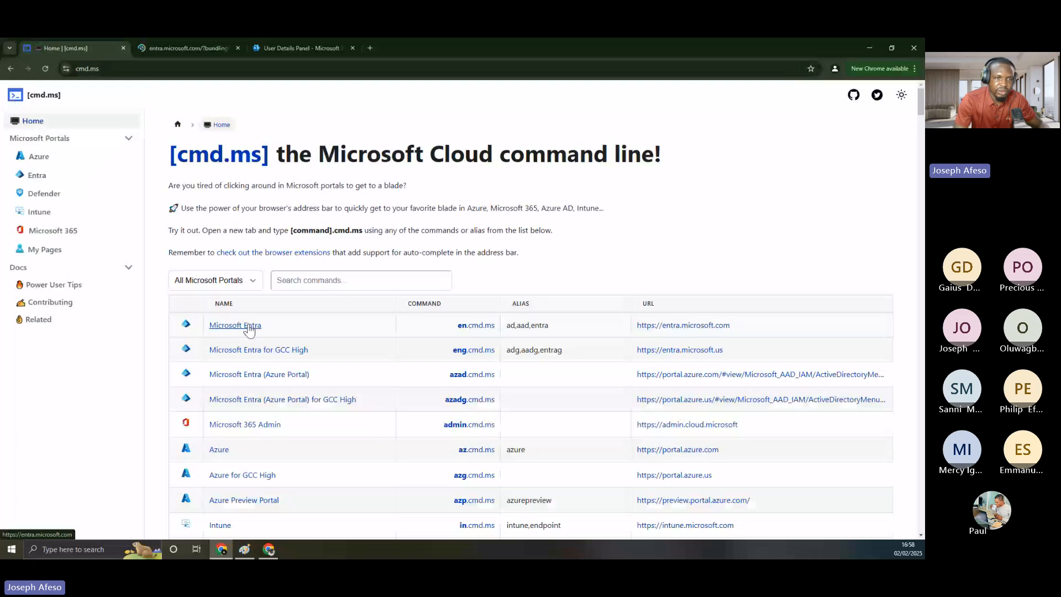
left_click(235, 326)
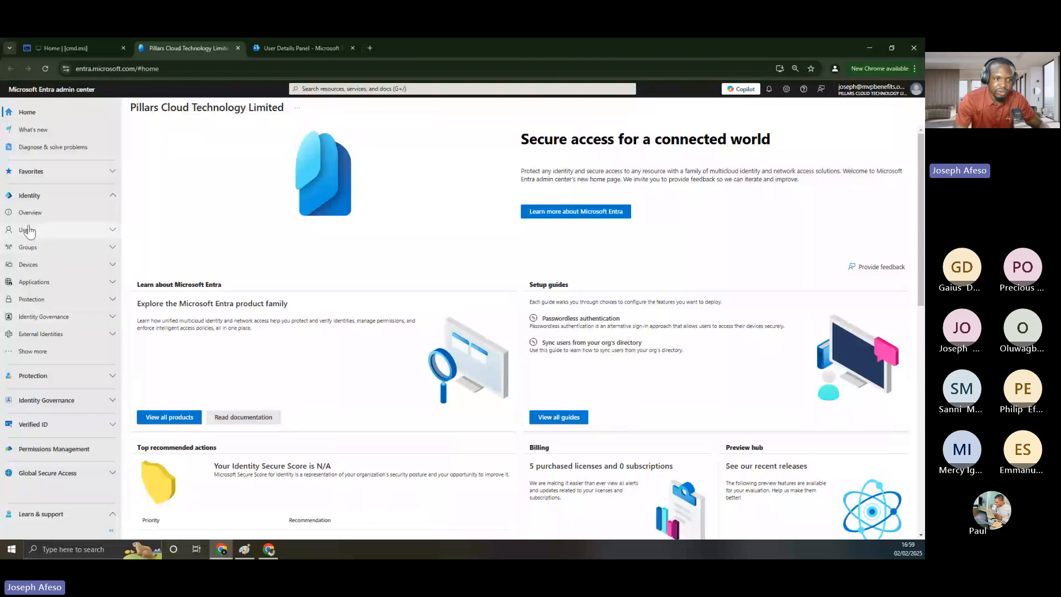
Under Identity > Users > All users, choose New user > Create new user
left_click(109, 231)
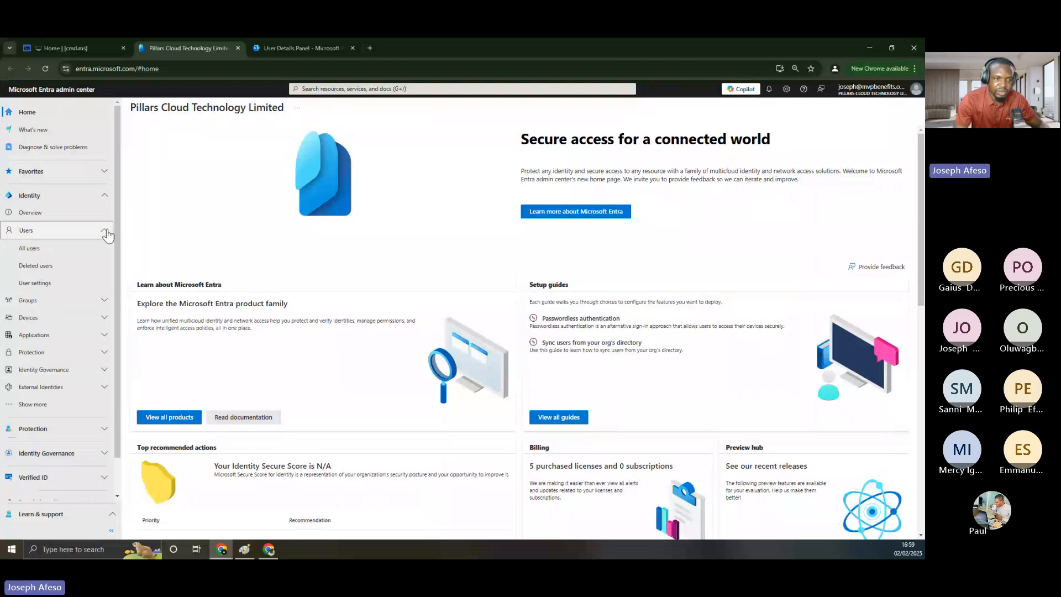
left_click(34, 252)
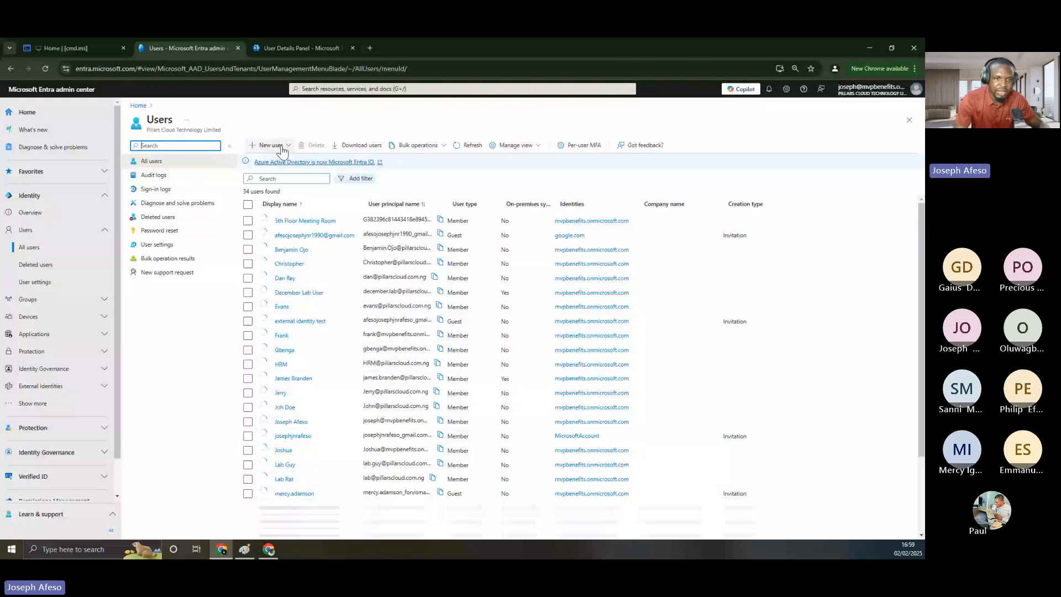
left_click(274, 146)
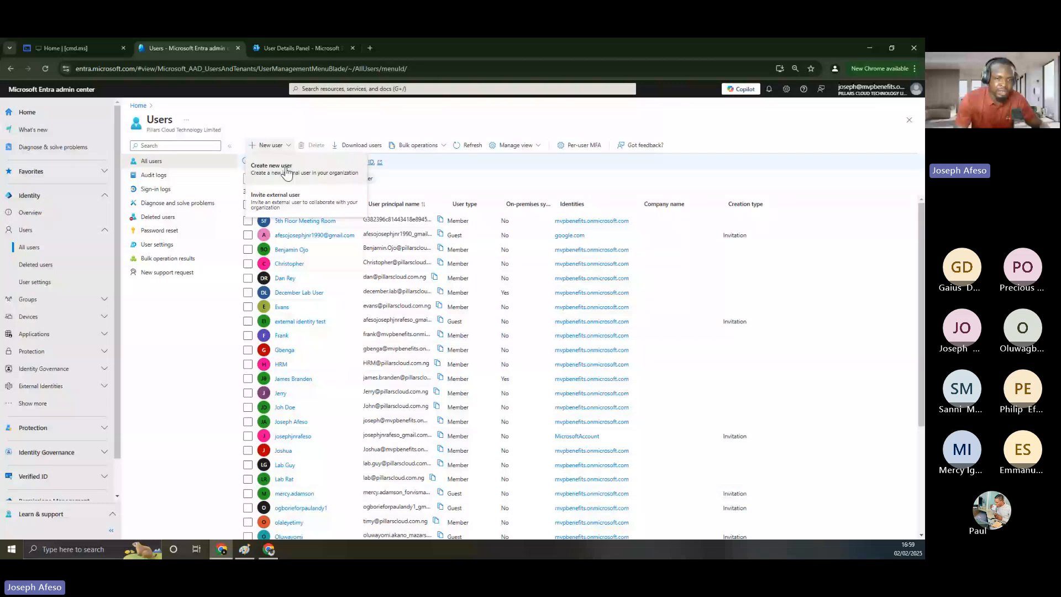
left_click(284, 175)
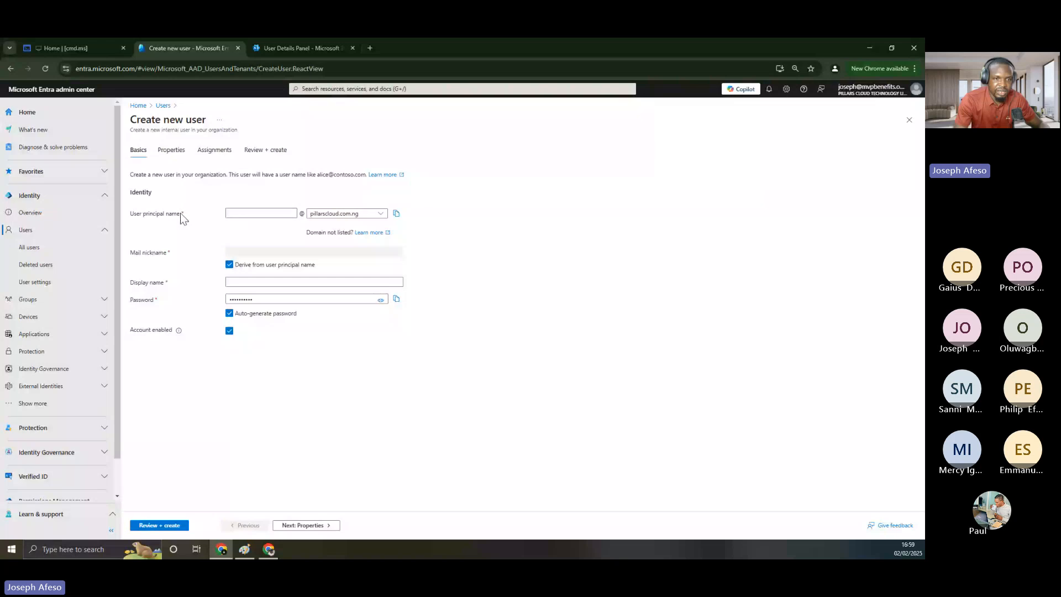
Enter the user's full name as display name and dotted principal name, then type a manual password
left_click(243, 212)
left_click(237, 283)
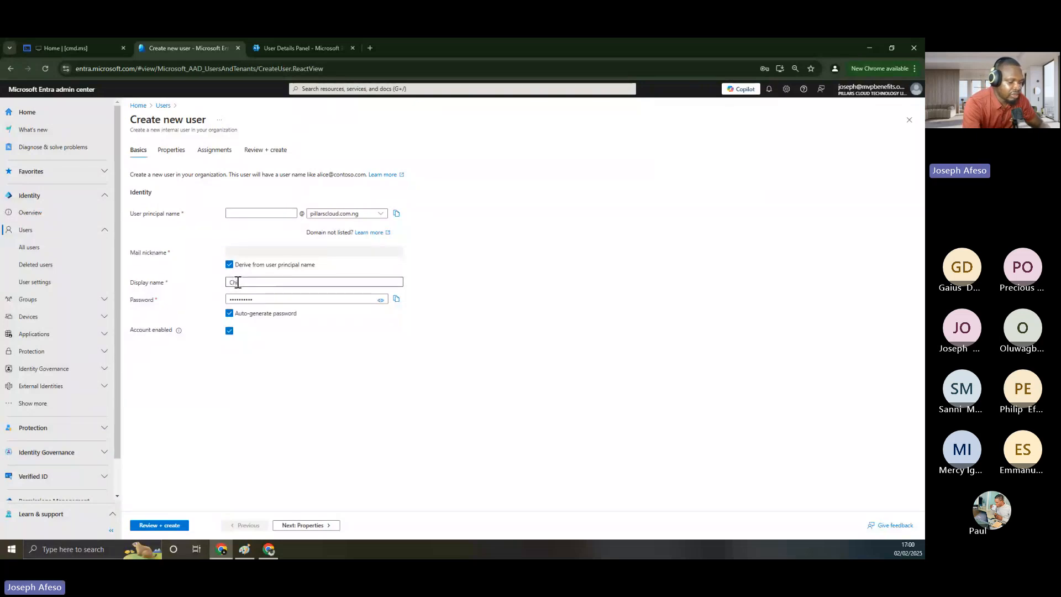
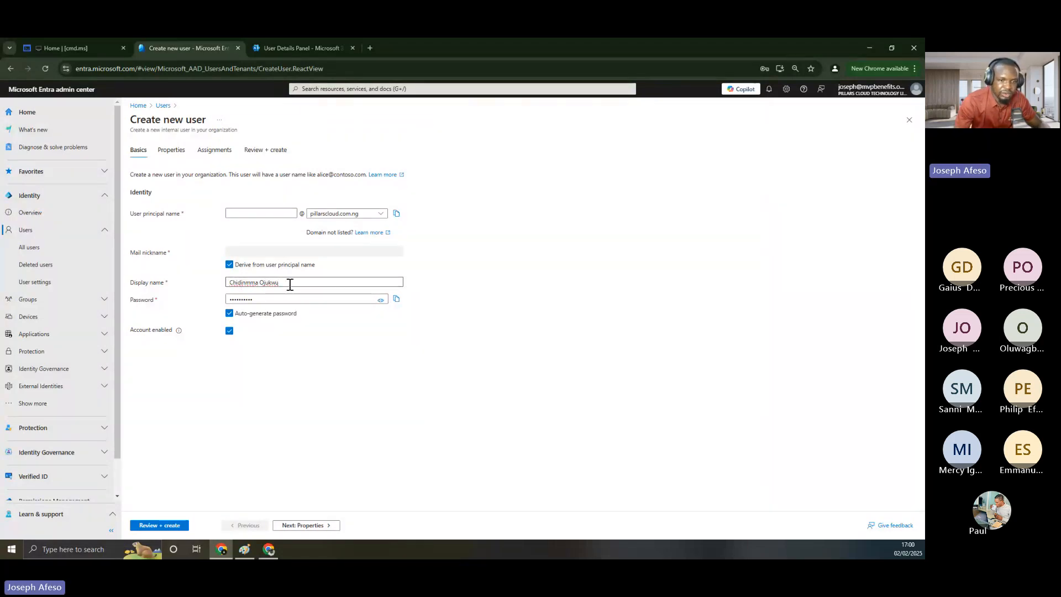
left_click_drag(289, 284, 229, 281)
key("ctrl+c")
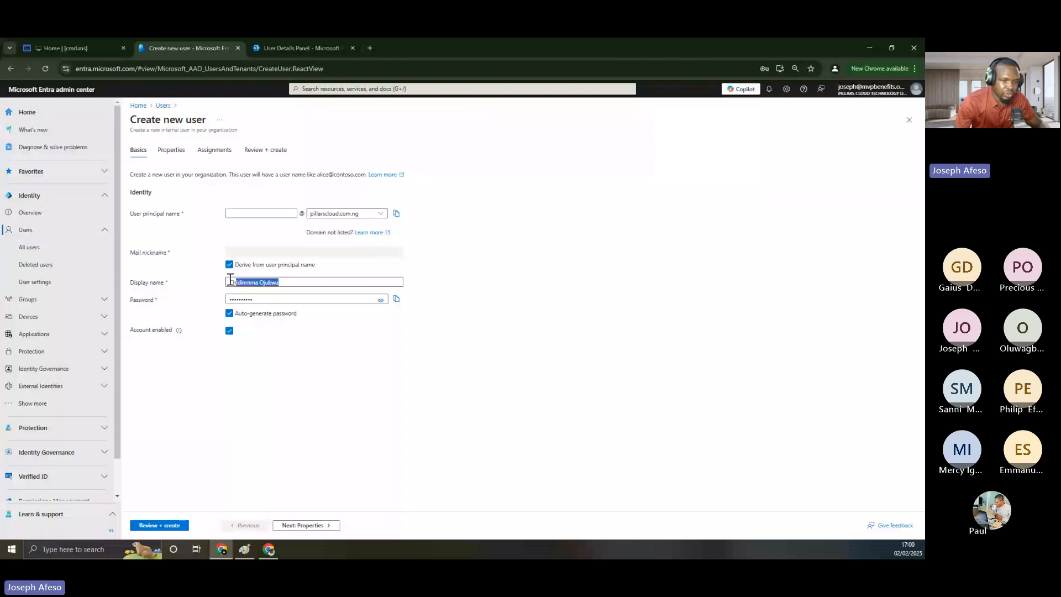
left_click(245, 213)
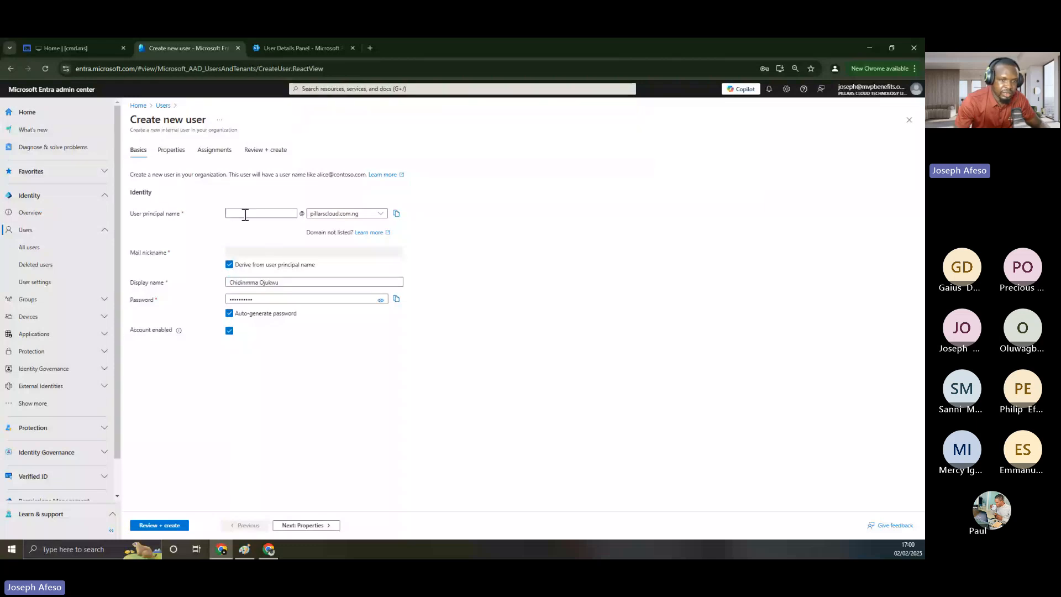
key("ctrl+v")
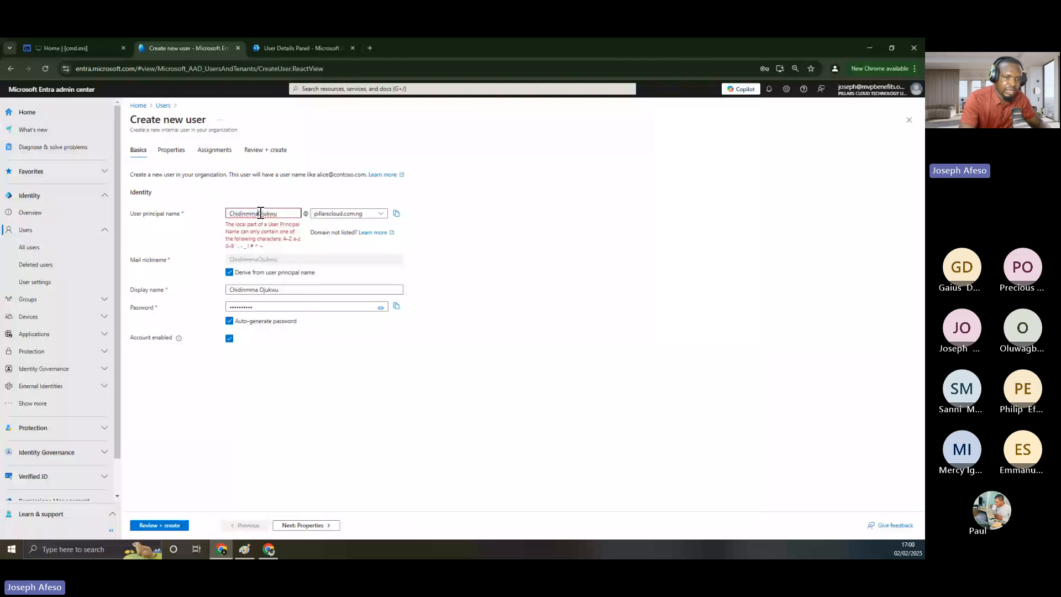
left_click(260, 214)
key("BackSpace")
type(".")
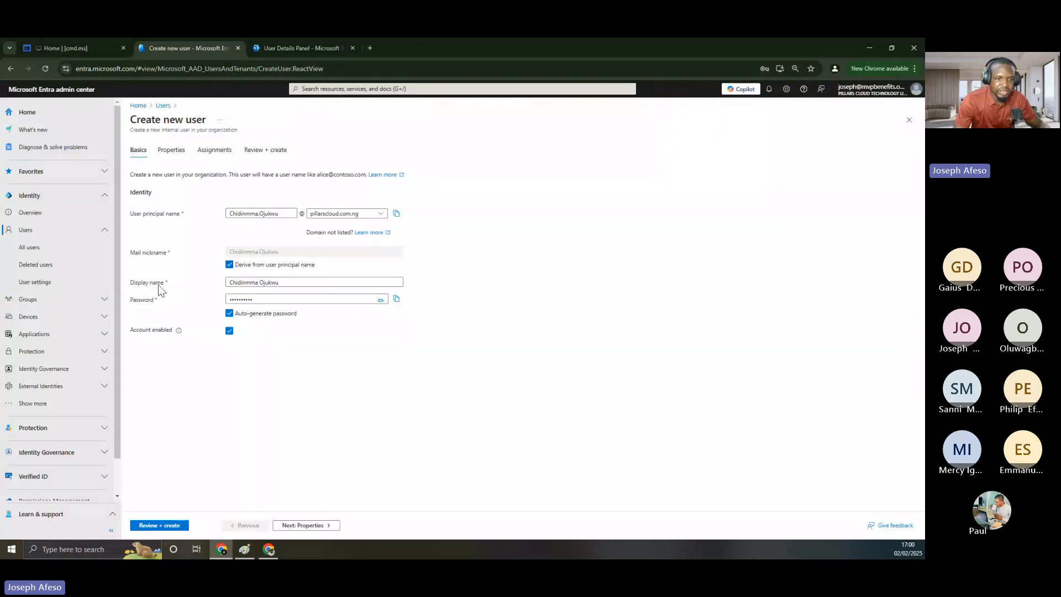
left_click(230, 314)
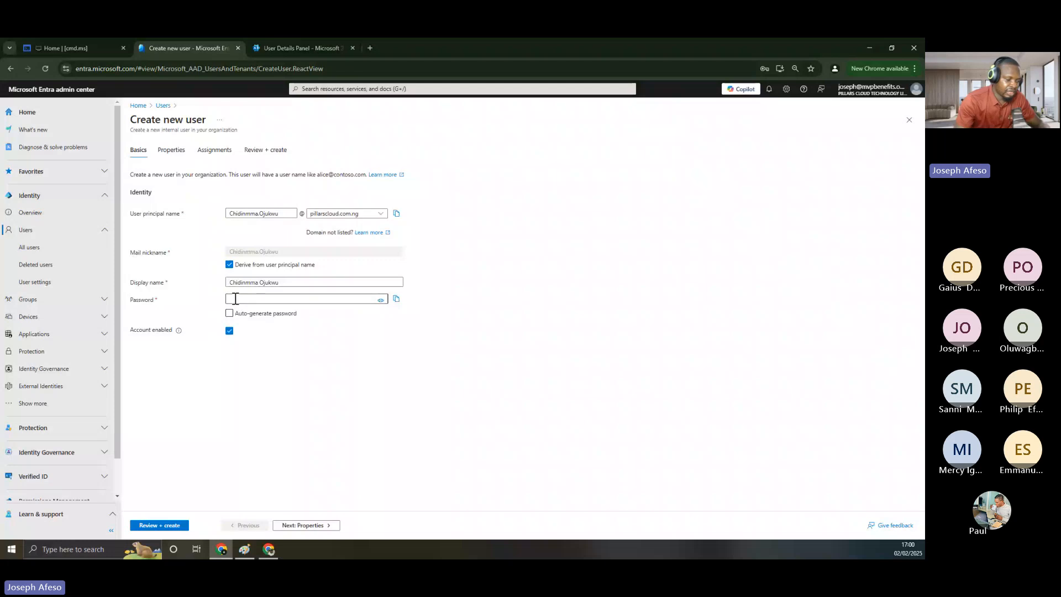
type("••••••")
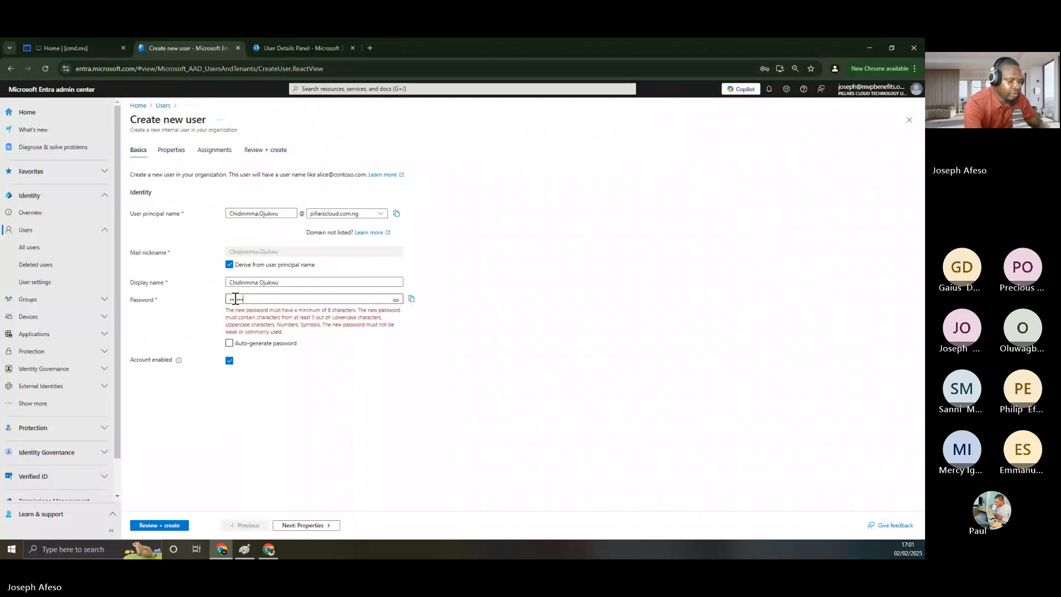
type("••••••")
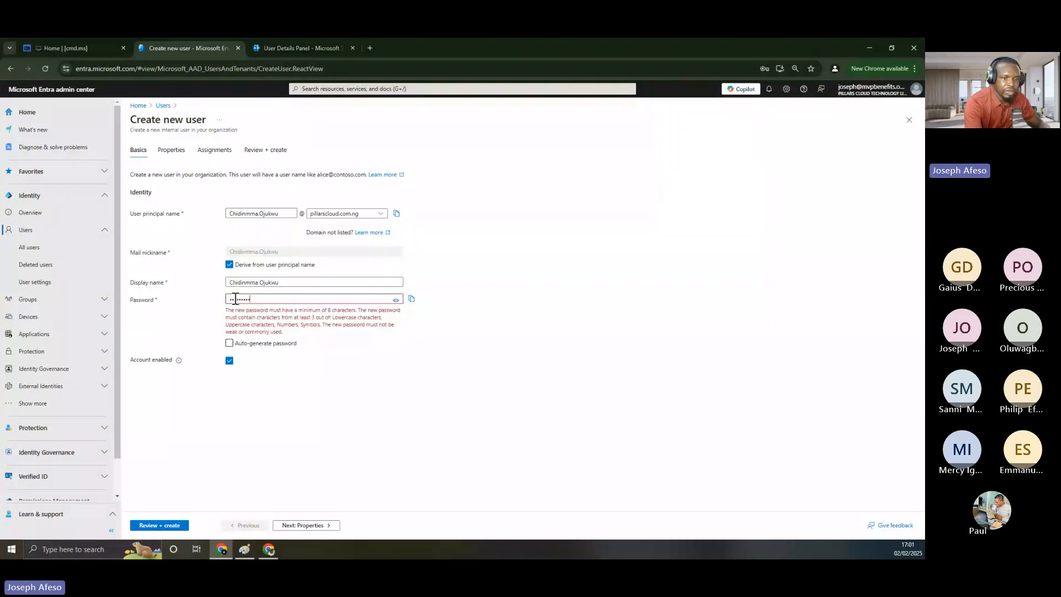
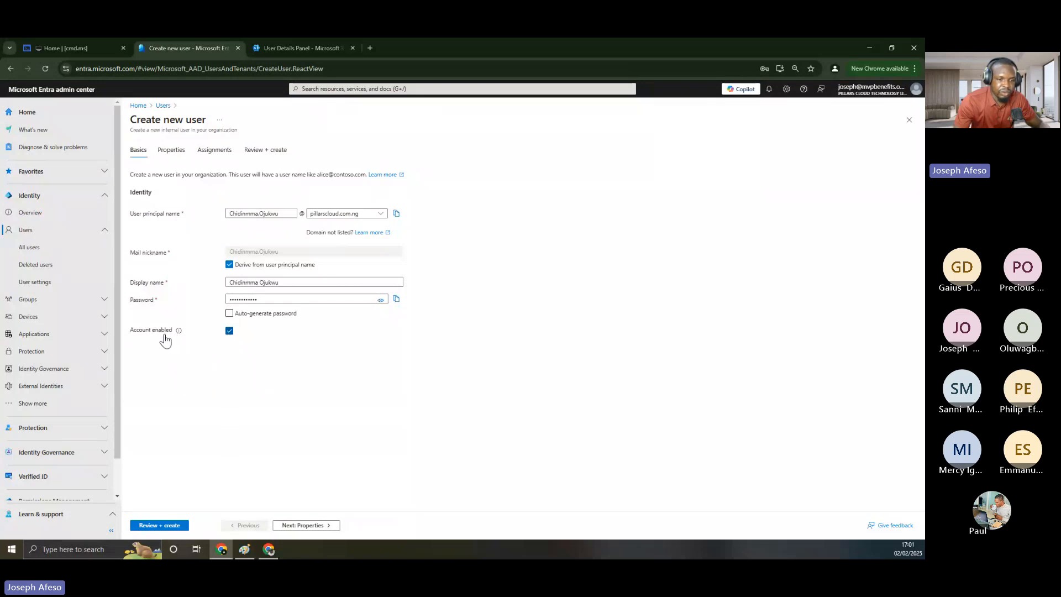
Uncheck Account enabled so the new user's account stays disabled
left_click(230, 332)
left_click(175, 157)
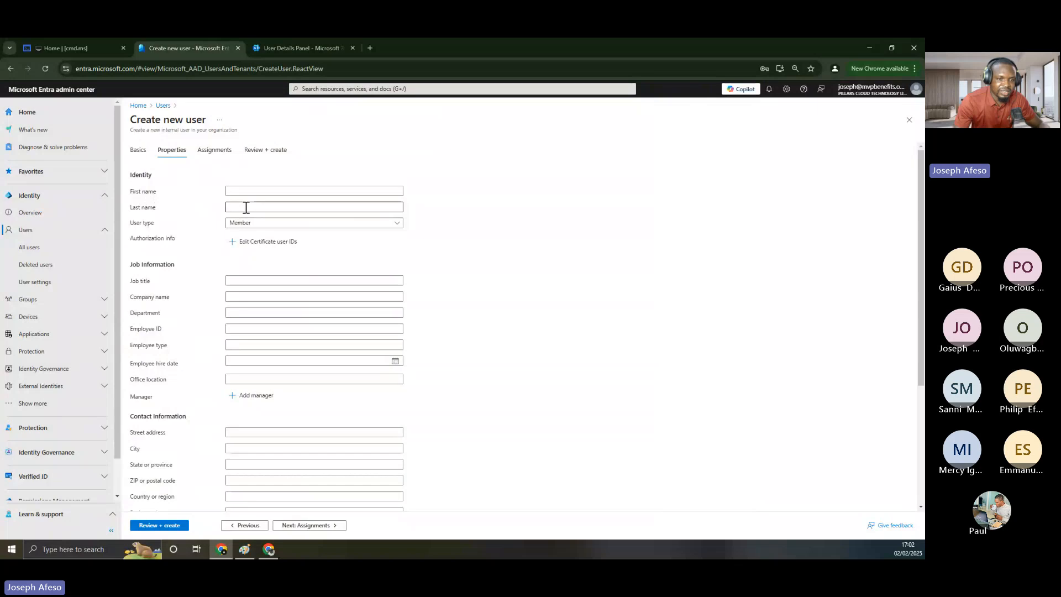
left_click(138, 155)
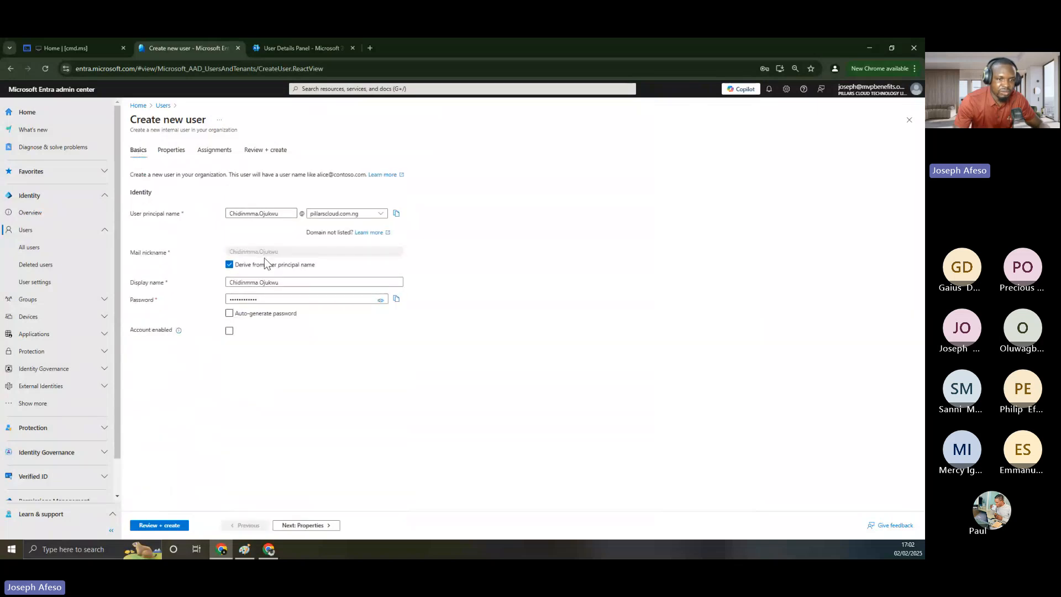
Copy the first and last name words from the Display name field
double_click(244, 283)
double_click(266, 282)
key("super+c")
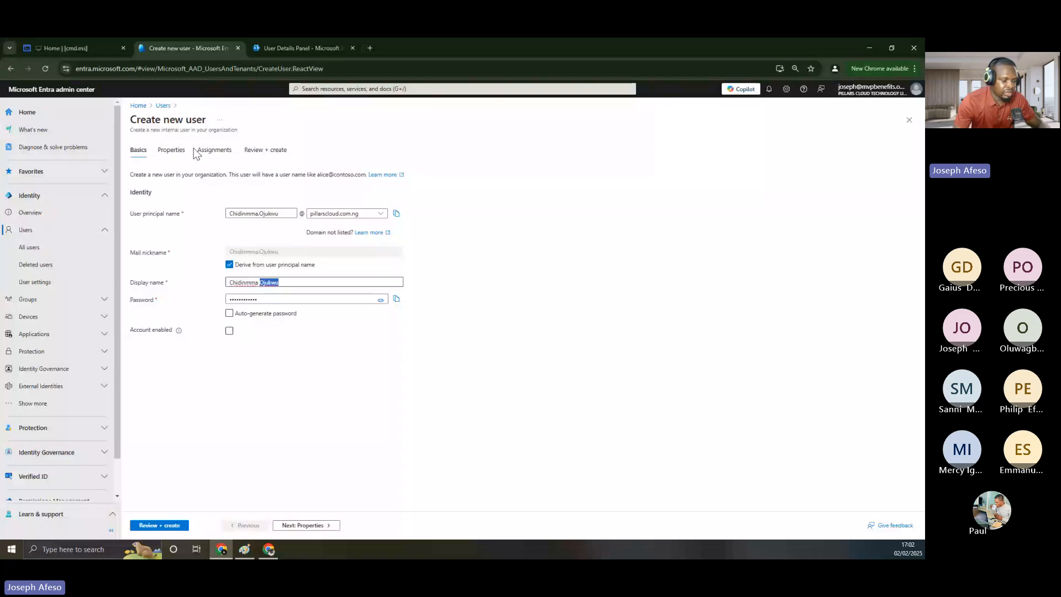
left_click(173, 150)
Enter first name Chidinmma and paste the copied last name from clipboard history
left_click(237, 191)
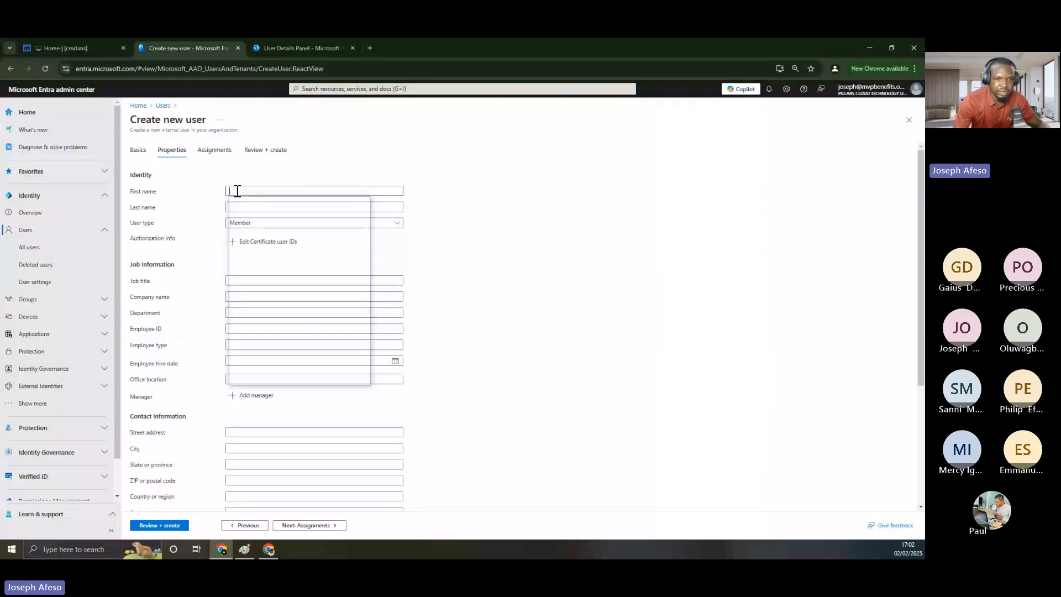
type("Chidinmma")
left_click(240, 208)
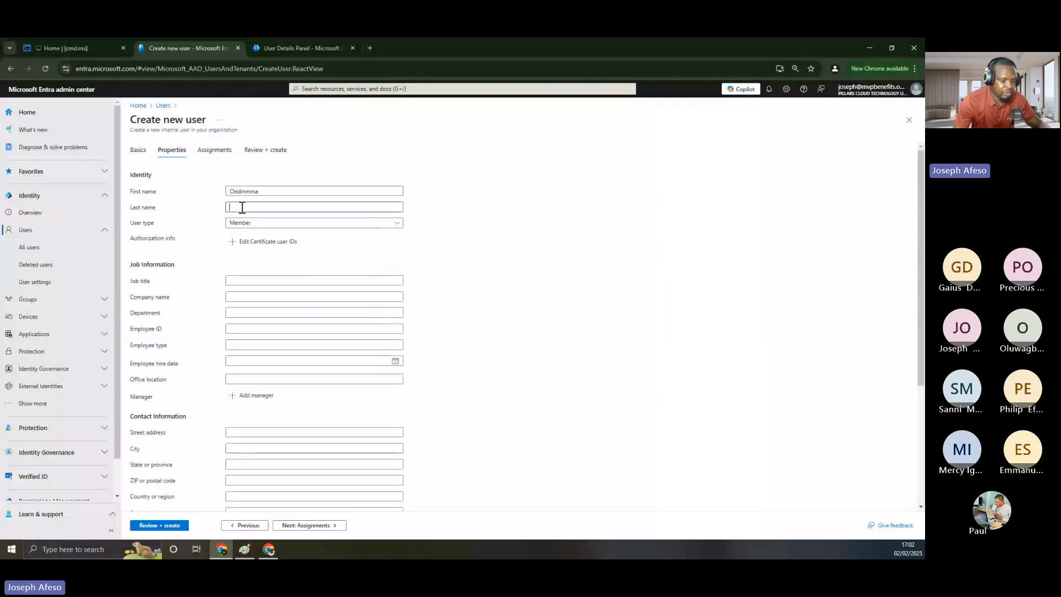
key("super+v")
left_click(284, 249)
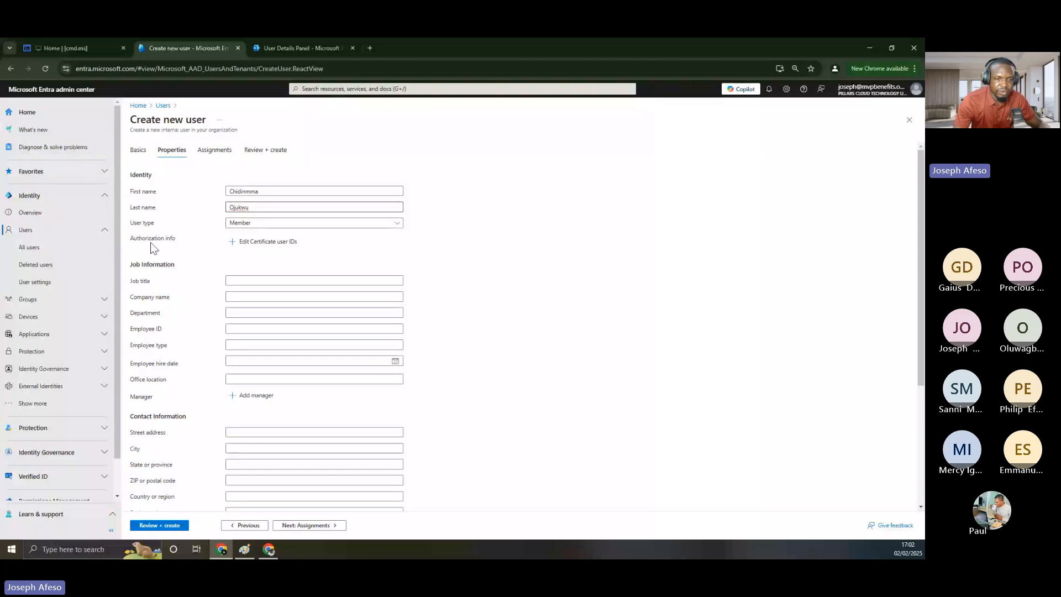
Set the user's Department to Finance
scroll(237, 249, "down", 1)
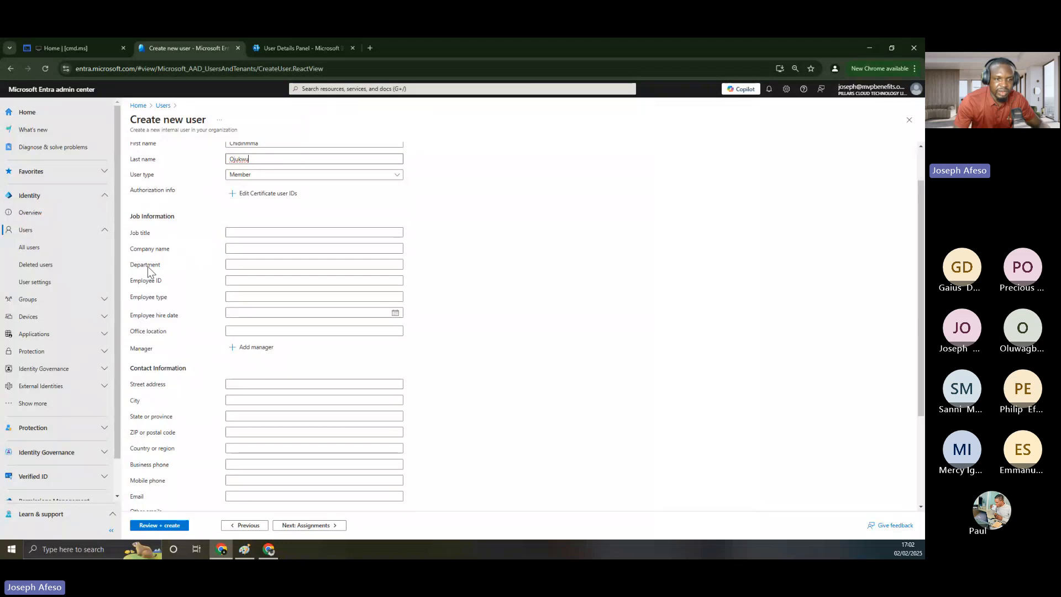
left_click(232, 263)
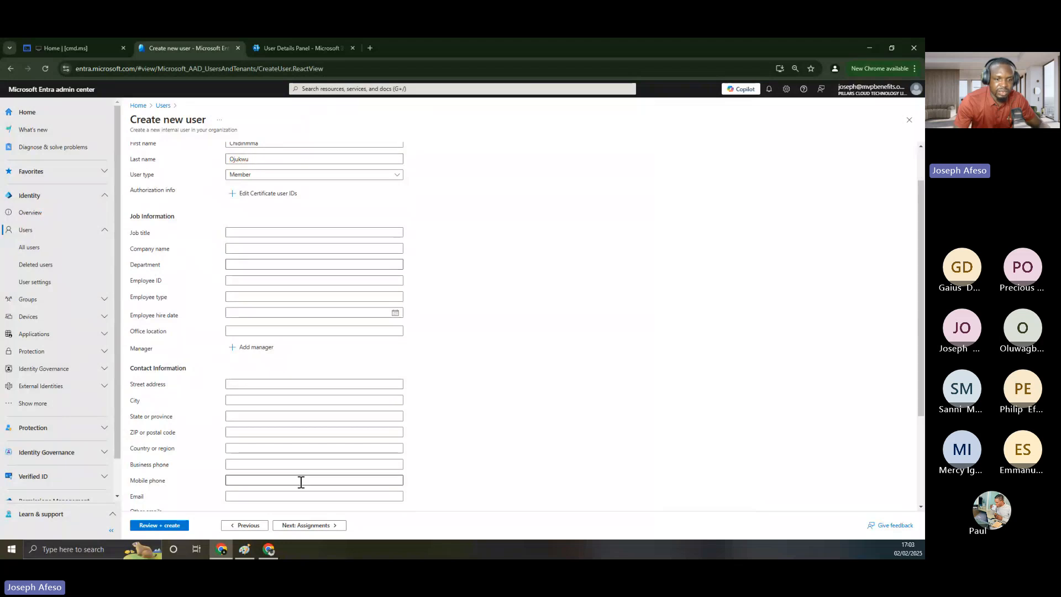
left_click(244, 550)
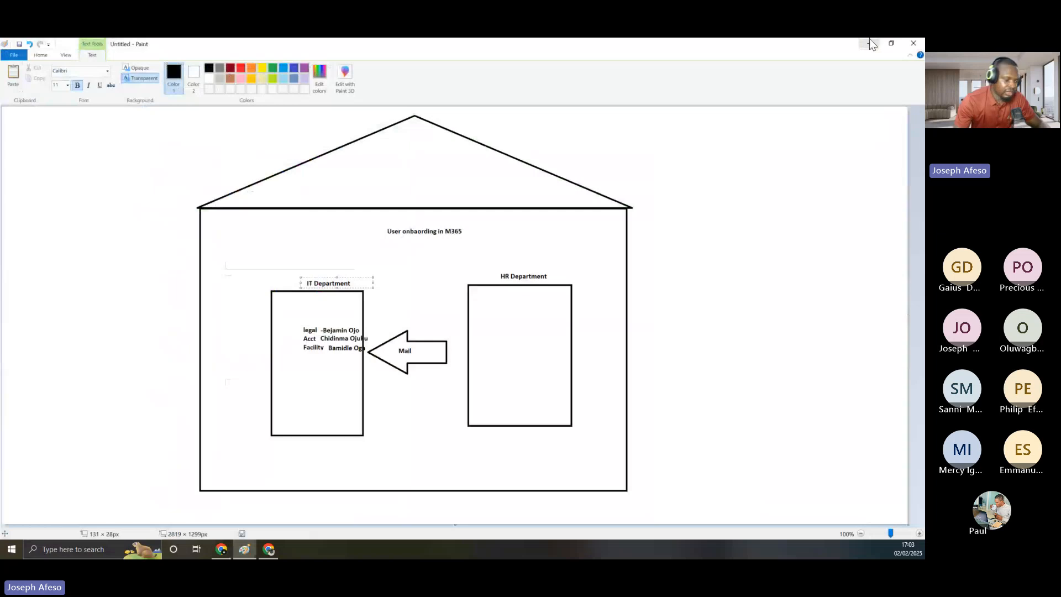
left_click(870, 43)
left_click(228, 264)
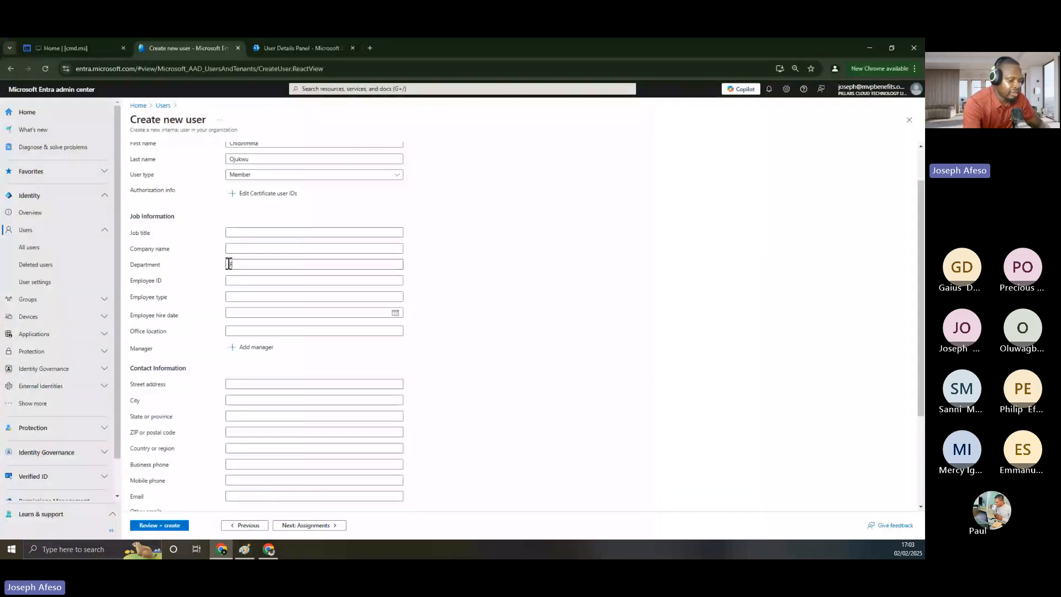
type("Finance")
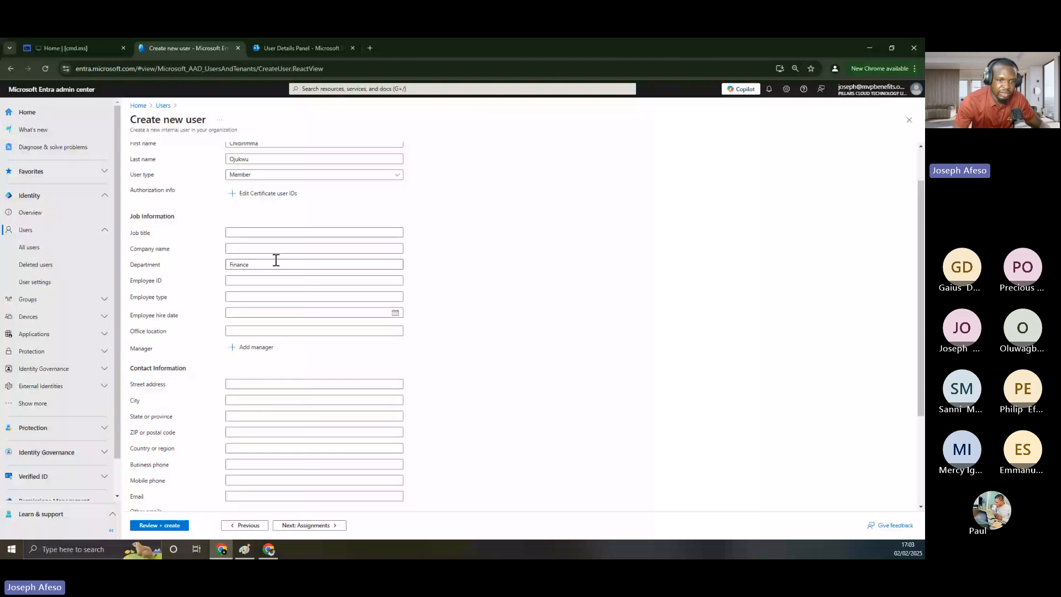
Set the employee hire date to Sun Feb 02 2025
scroll(253, 248, "down", 1)
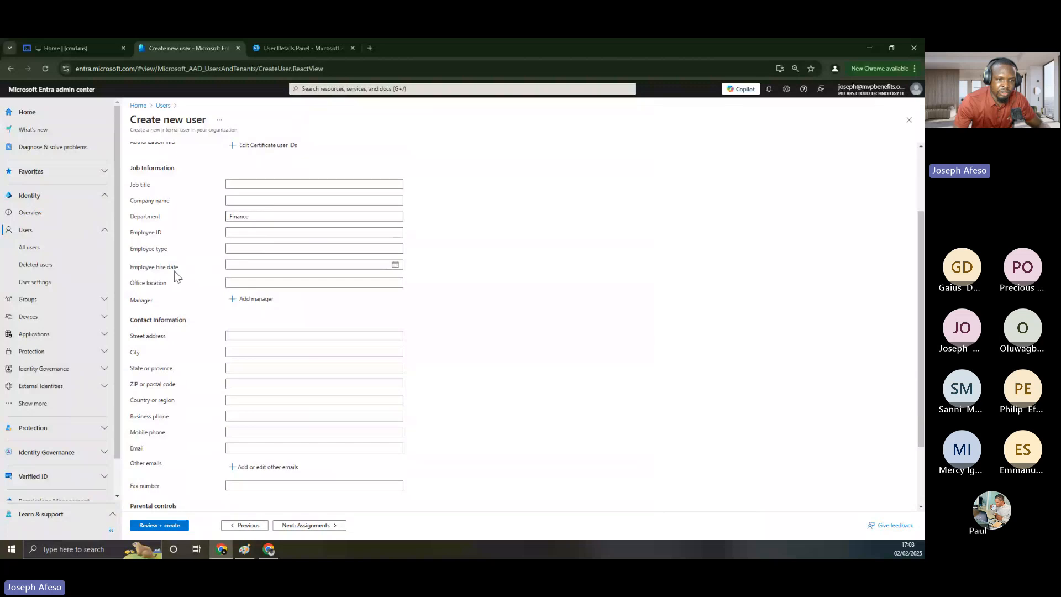
left_click(395, 265)
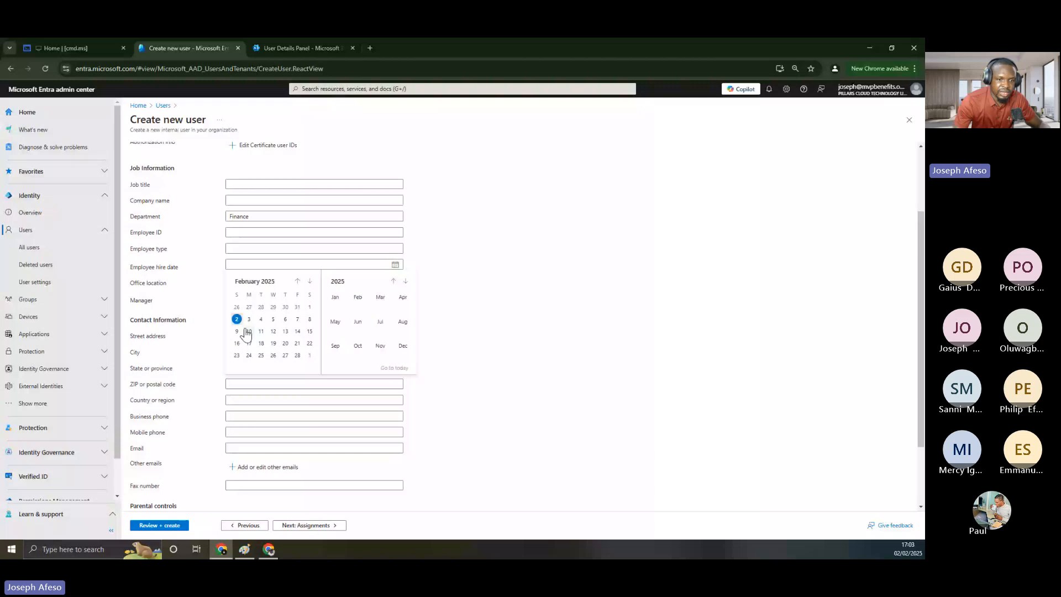
left_click(236, 319)
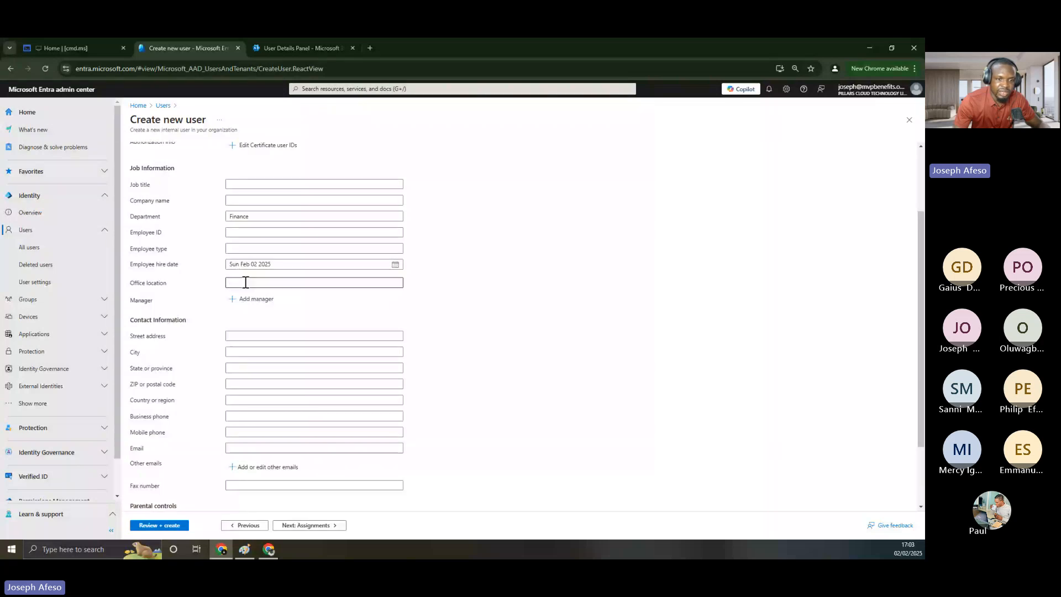
scroll(242, 260, "down", 1)
left_click(239, 234)
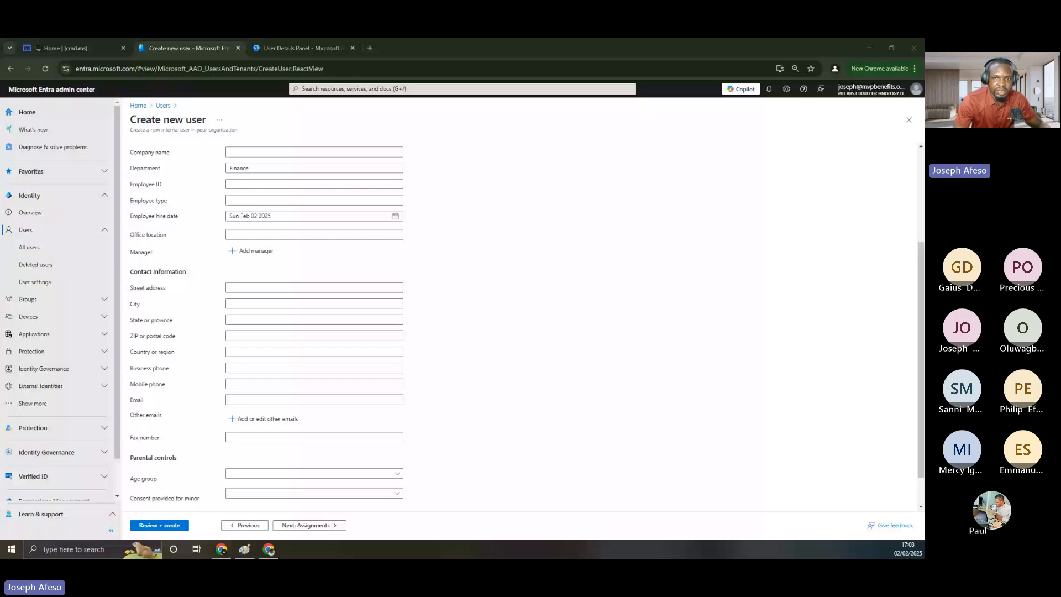
key("super+shift+Left")
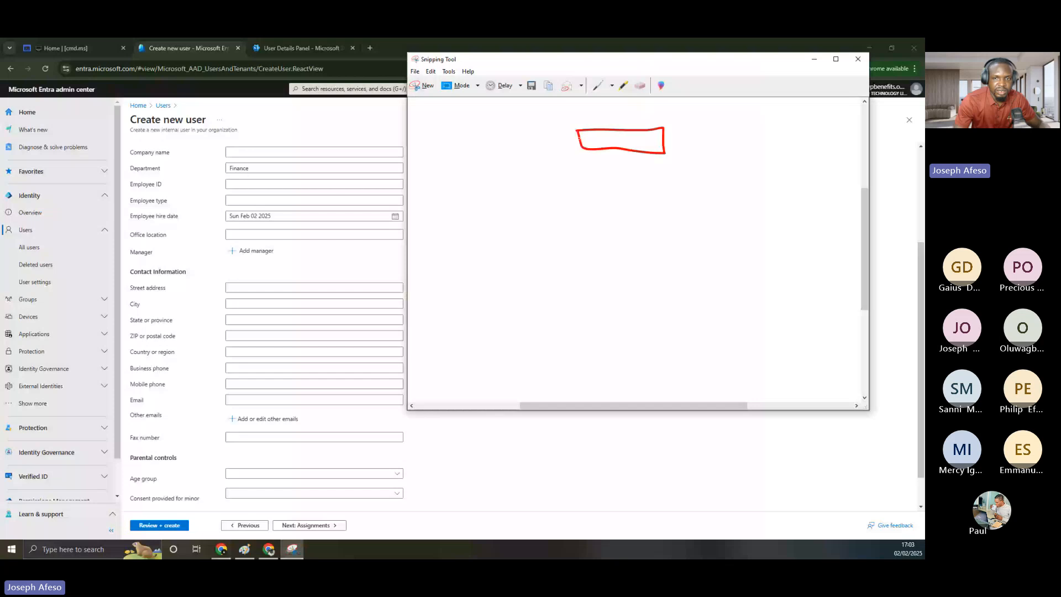
Sketch the labelled top box with connectors and arrows to left and right boxes
left_click_drag(624, 149, 544, 220)
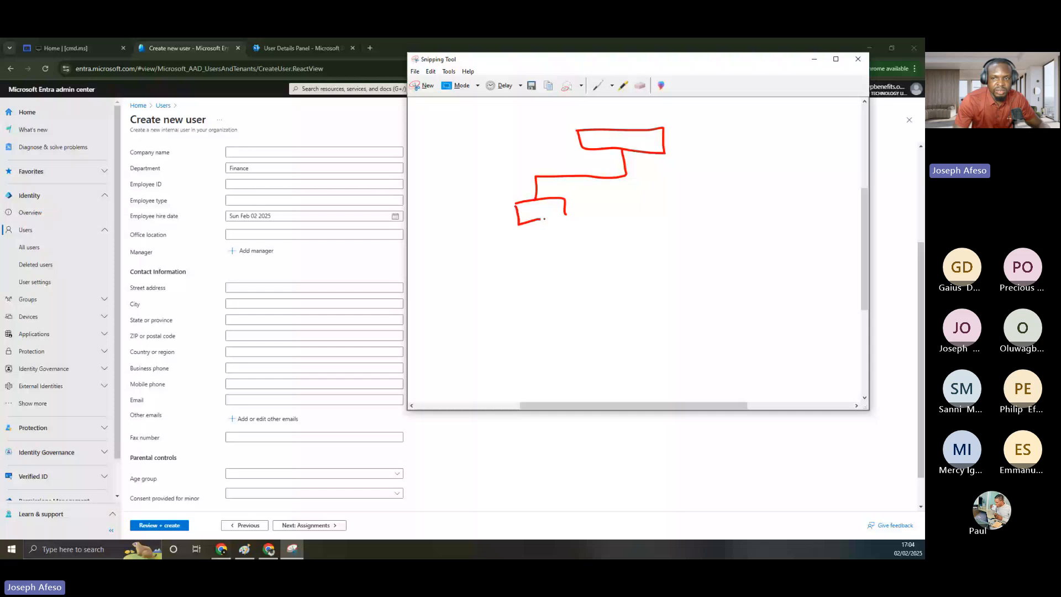
left_click_drag(544, 219, 561, 219)
left_click_drag(618, 137, 647, 148)
left_click_drag(653, 138, 655, 151)
left_click_drag(626, 174, 700, 215)
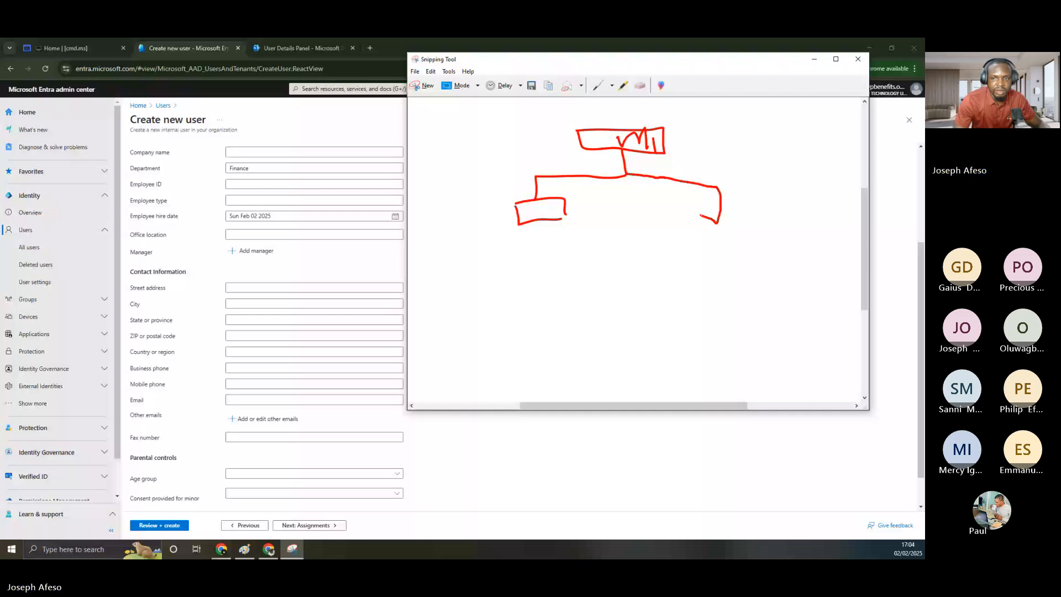
left_click_drag(710, 214, 727, 236)
left_click_drag(714, 218, 733, 238)
left_click_drag(617, 219, 664, 220)
left_click_drag(656, 214, 654, 226)
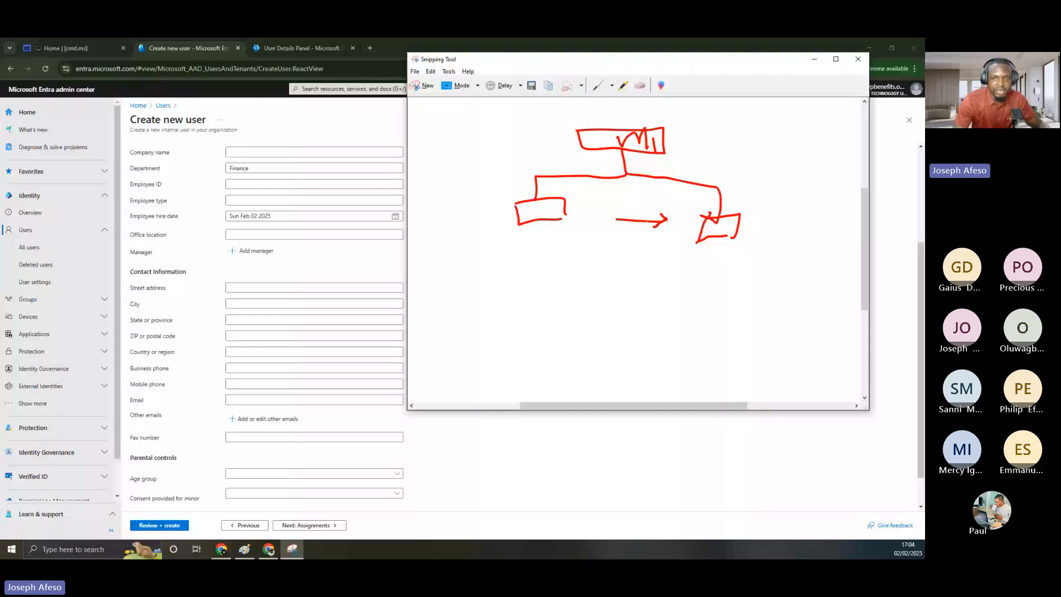
left_click_drag(641, 214, 636, 172)
left_click_drag(630, 180, 642, 177)
left_click_drag(616, 209, 615, 225)
Draw lower branches with boxes beneath the left and right boxes
left_click_drag(540, 227, 448, 301)
mouse_move(539, 264)
left_mouse_down()
mouse_move(592, 293)
mouse_move(581, 300)
left_mouse_up()
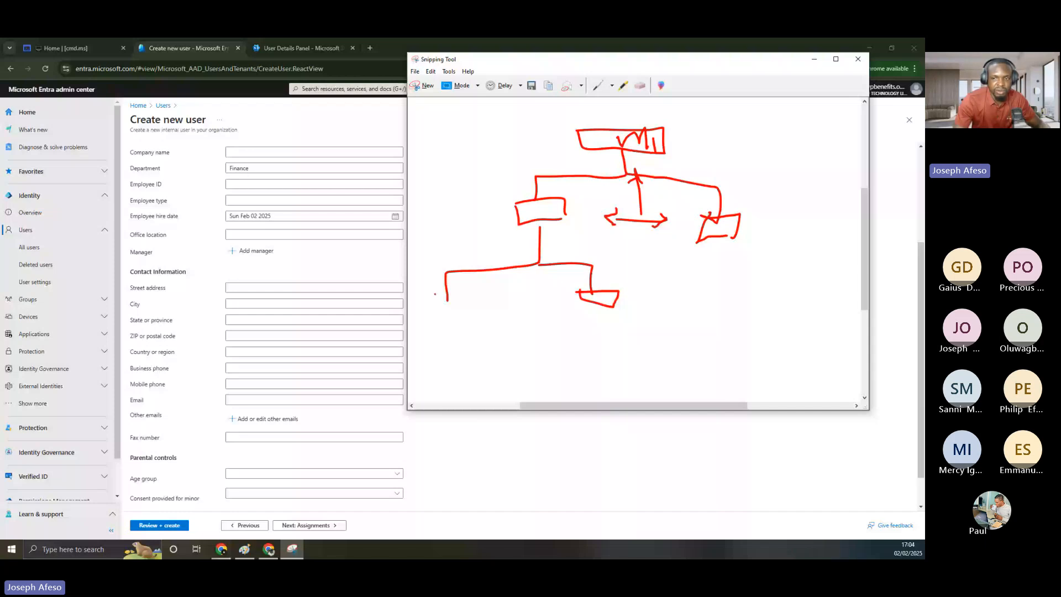
left_click_drag(434, 294, 482, 299)
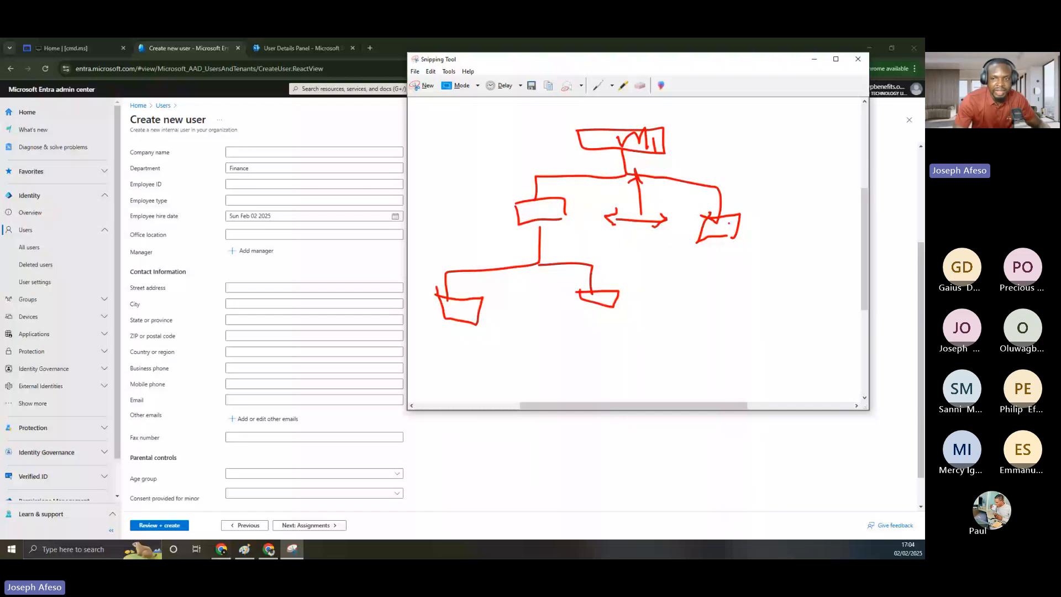
left_click_drag(714, 238, 710, 260)
left_click_drag(659, 263, 756, 283)
left_click_drag(654, 261, 656, 284)
left_click_drag(649, 288, 671, 310)
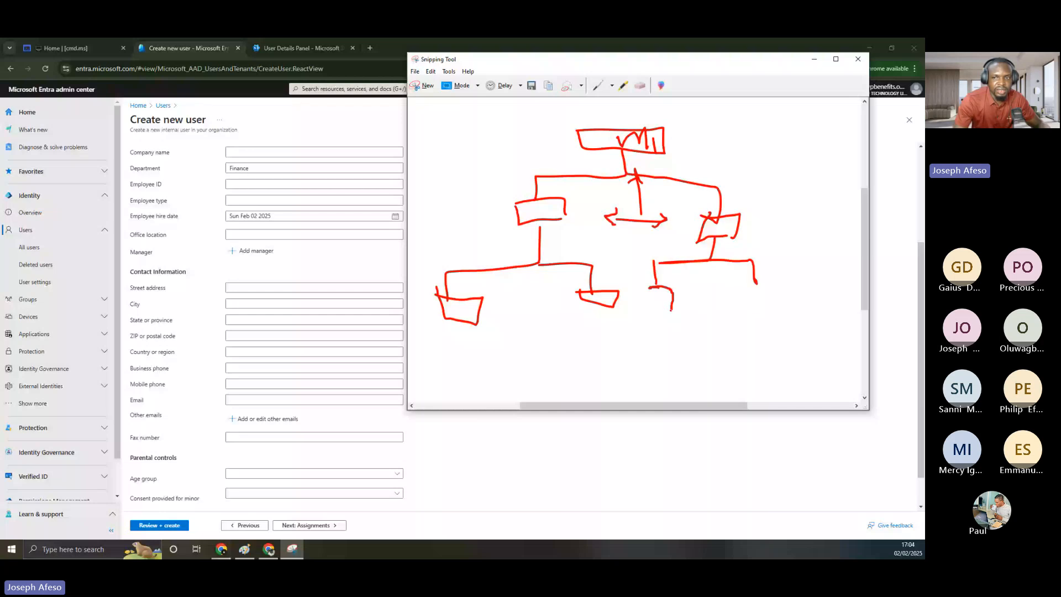
left_click_drag(671, 311, 649, 288)
left_click_drag(748, 286, 776, 315)
left_click_drag(752, 291, 794, 317)
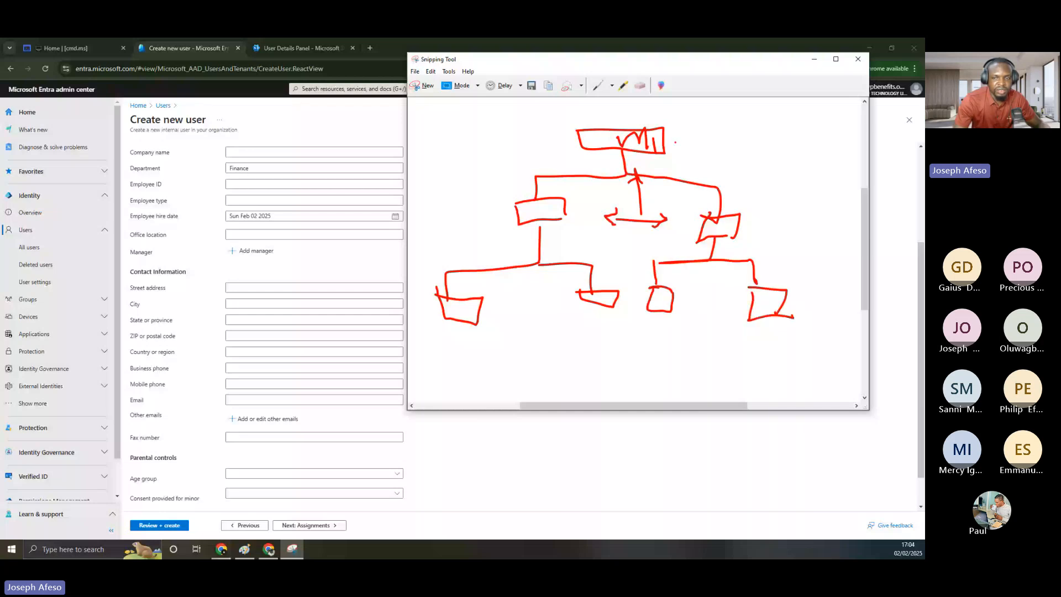
mouse_move(655, 137)
left_mouse_down()
mouse_move(715, 143)
mouse_move(743, 127)
left_mouse_up()
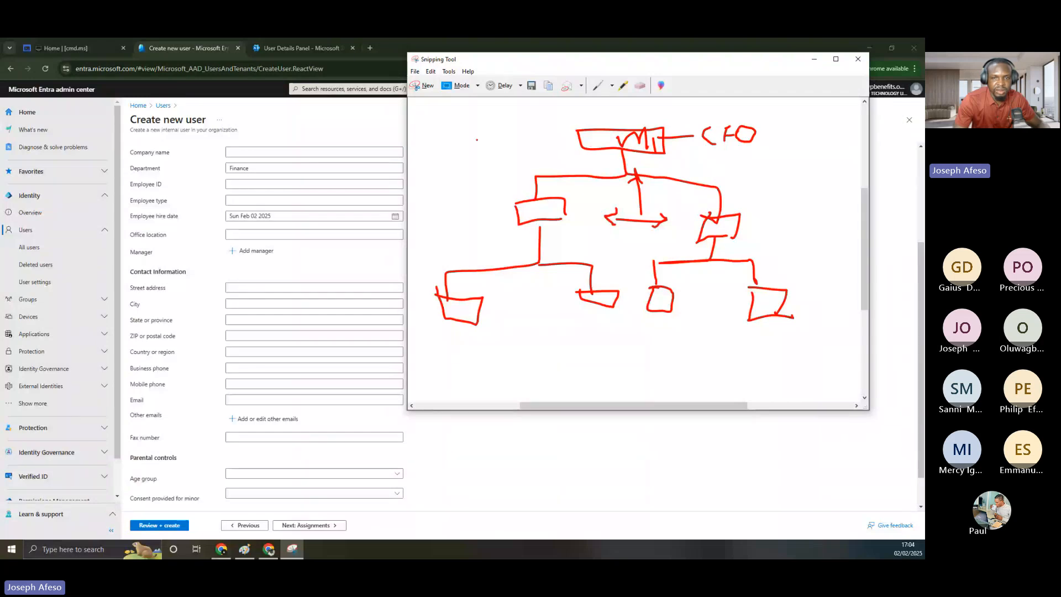
Add a top-left box with an underlined handwritten label and extra connector arrows
mouse_move(420, 128)
left_mouse_down()
mouse_move(418, 139)
mouse_move(466, 128)
mouse_move(415, 145)
left_mouse_up()
left_click_drag(425, 157, 434, 164)
left_click_drag(438, 163, 471, 155)
left_click_drag(462, 158, 455, 177)
left_click_drag(467, 160, 618, 134)
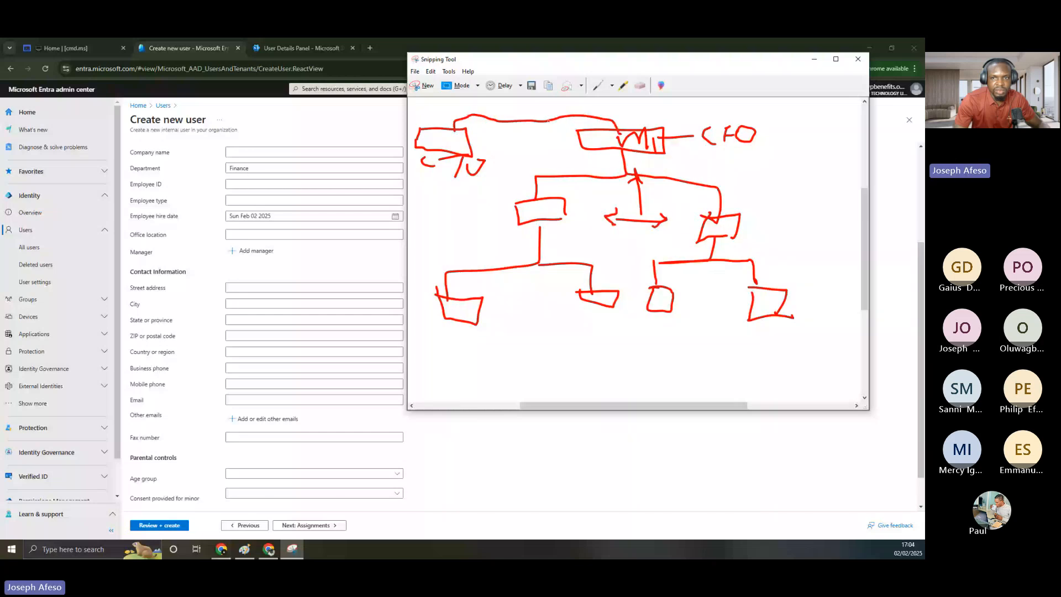
left_click_drag(534, 119, 565, 105)
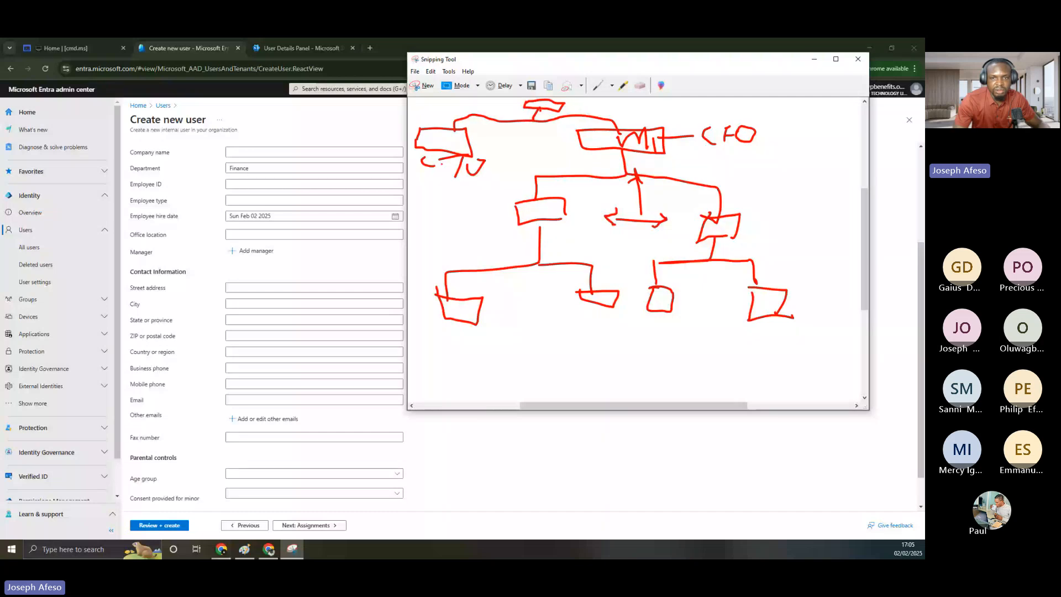
left_click_drag(426, 170, 471, 178)
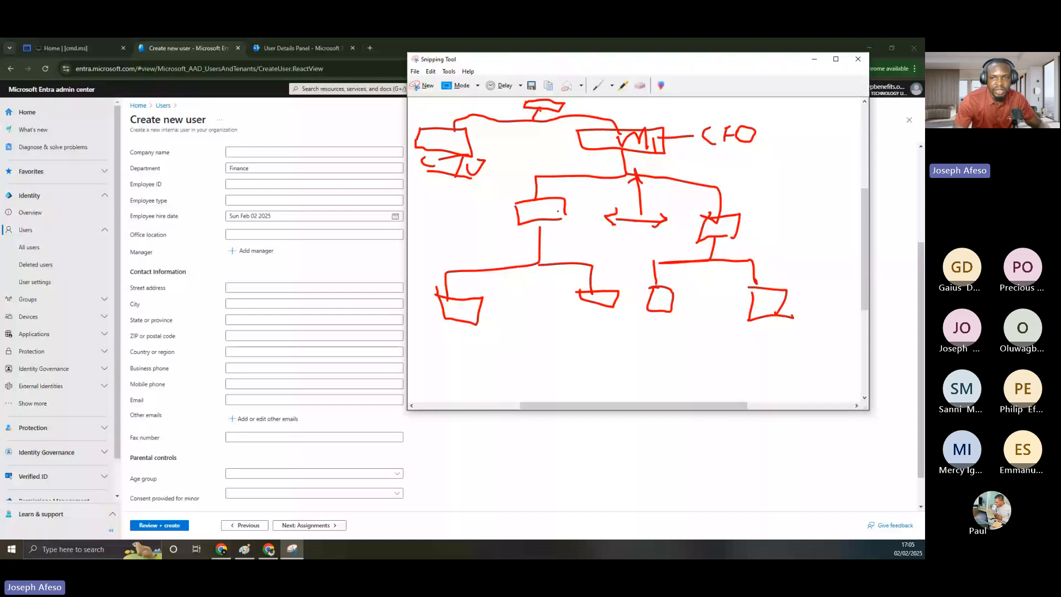
left_click_drag(542, 197, 579, 190)
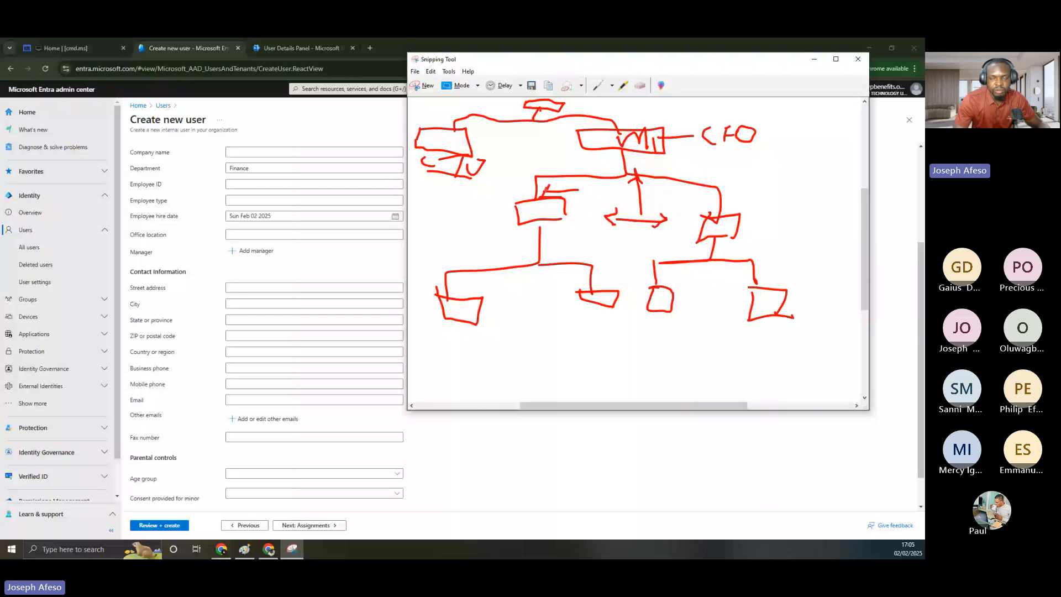
left_click_drag(554, 185, 556, 195)
left_click_drag(698, 200, 713, 197)
left_click_drag(715, 242, 712, 259)
left_click_drag(653, 281, 707, 261)
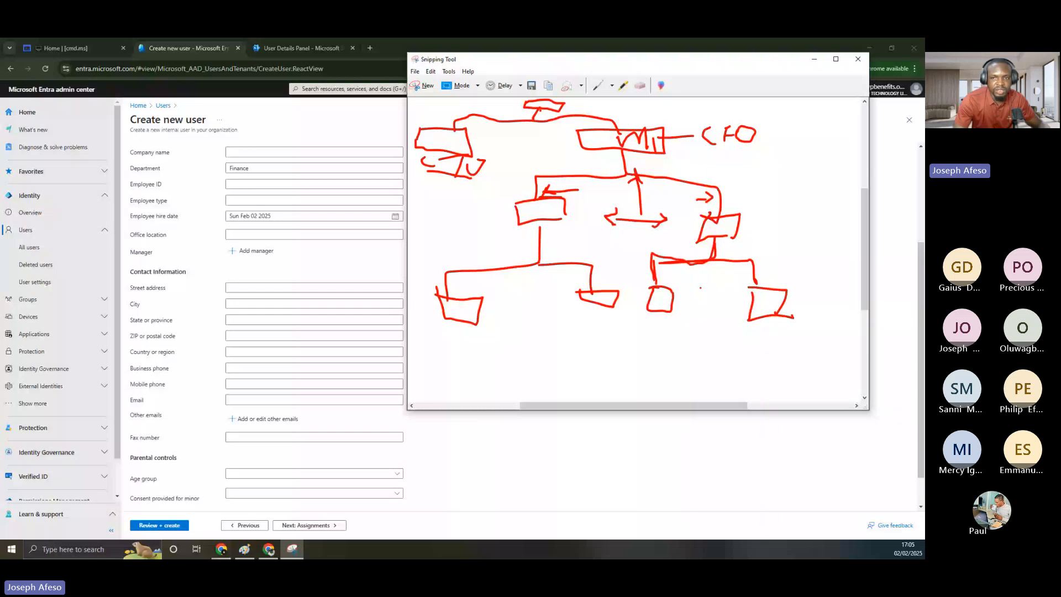
Assign the new Finance user a manager picked from the directory list
left_click(816, 61)
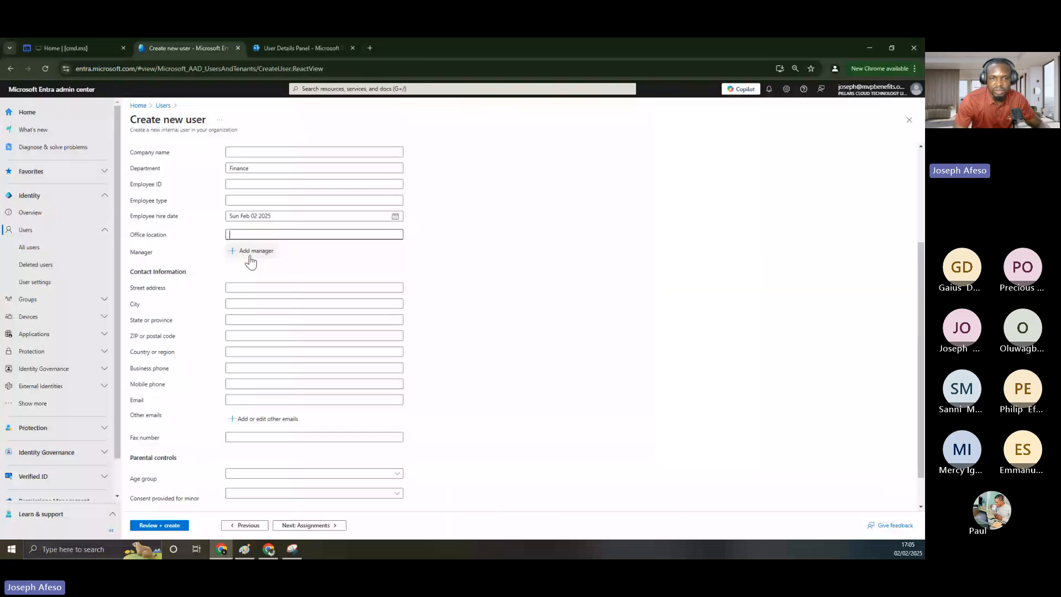
left_click(250, 255)
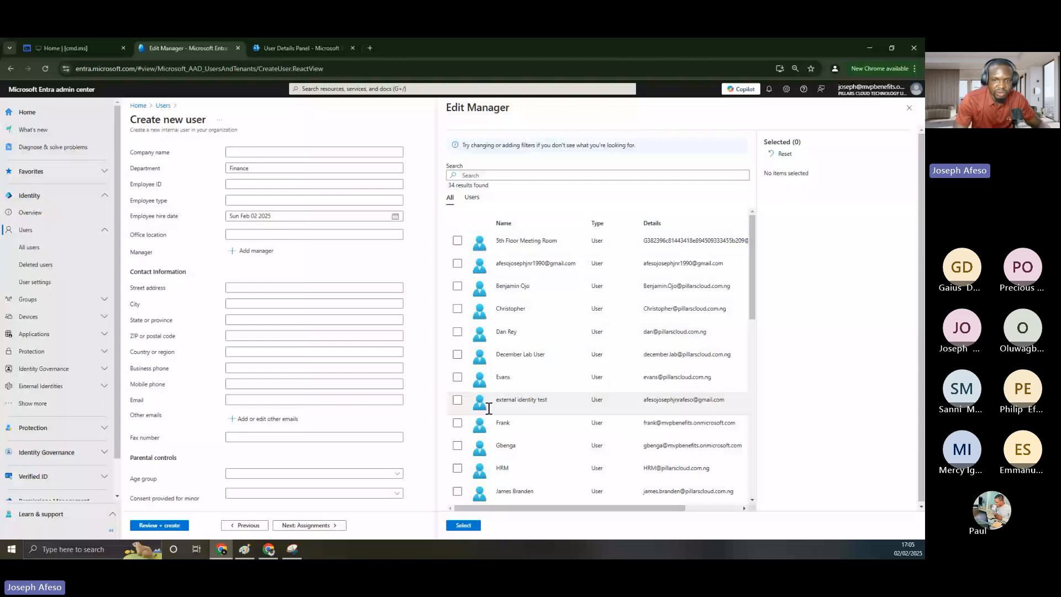
left_click(457, 286)
left_click(245, 169)
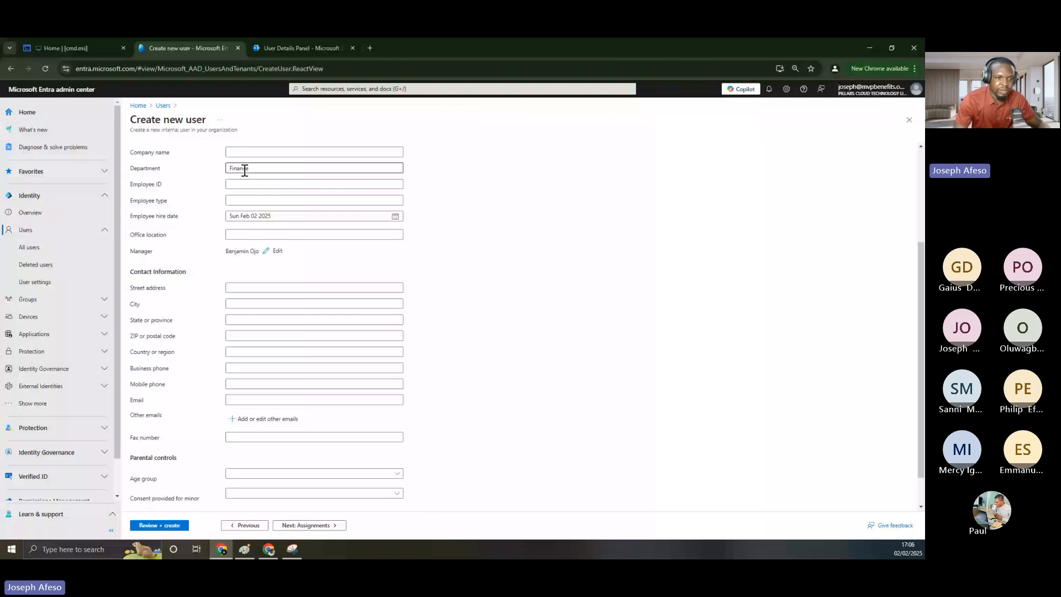
left_click(244, 234)
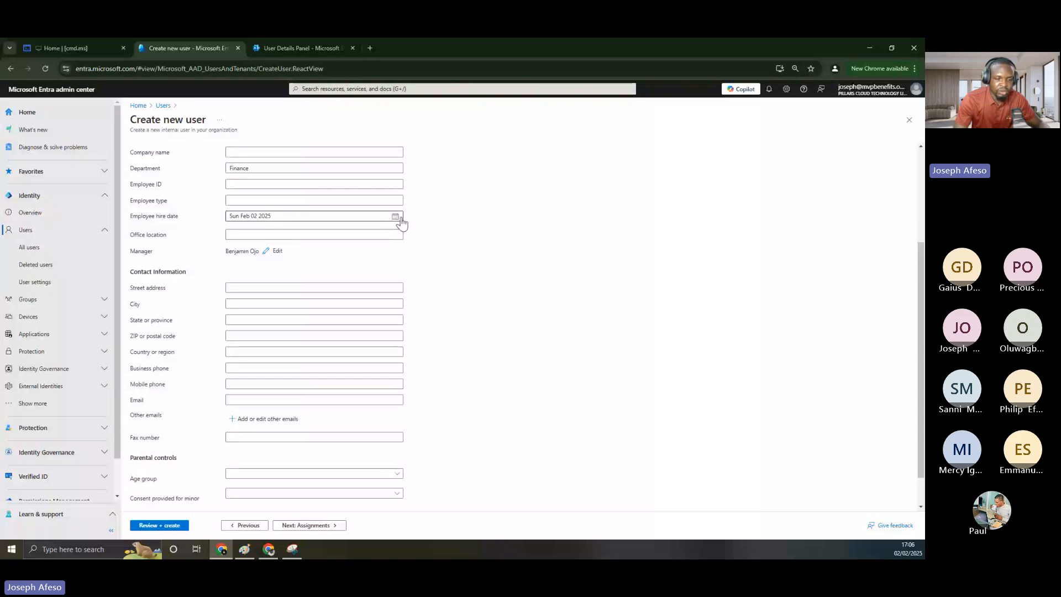
left_click(292, 549)
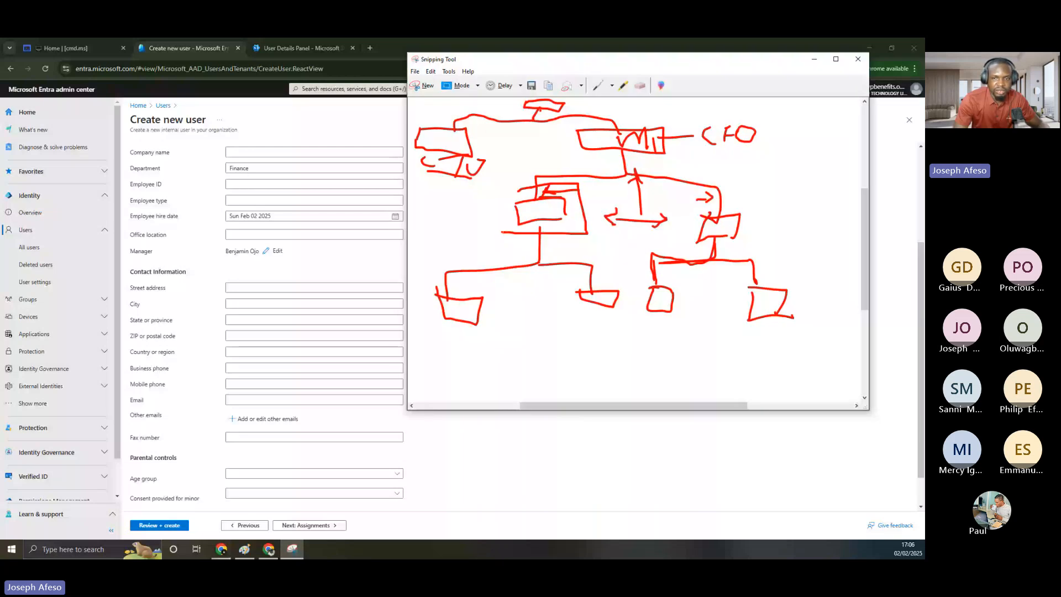
Circle the bottom-left and bottom-middle org-chart boxes in red, then hide the sketch
left_click_drag(531, 185, 500, 232)
left_click_drag(426, 288, 436, 283)
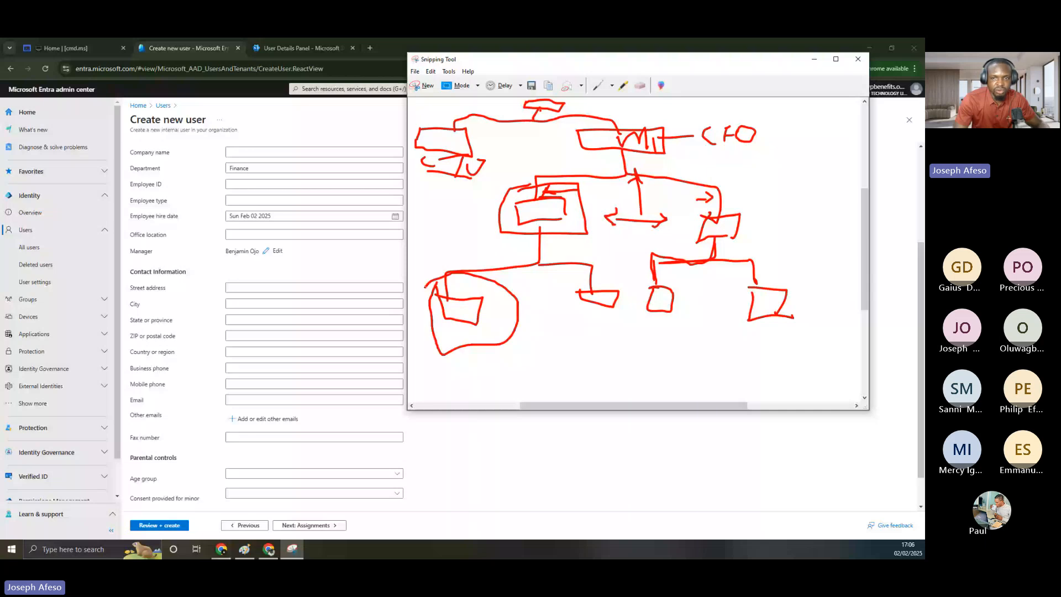
left_click_drag(599, 272, 590, 277)
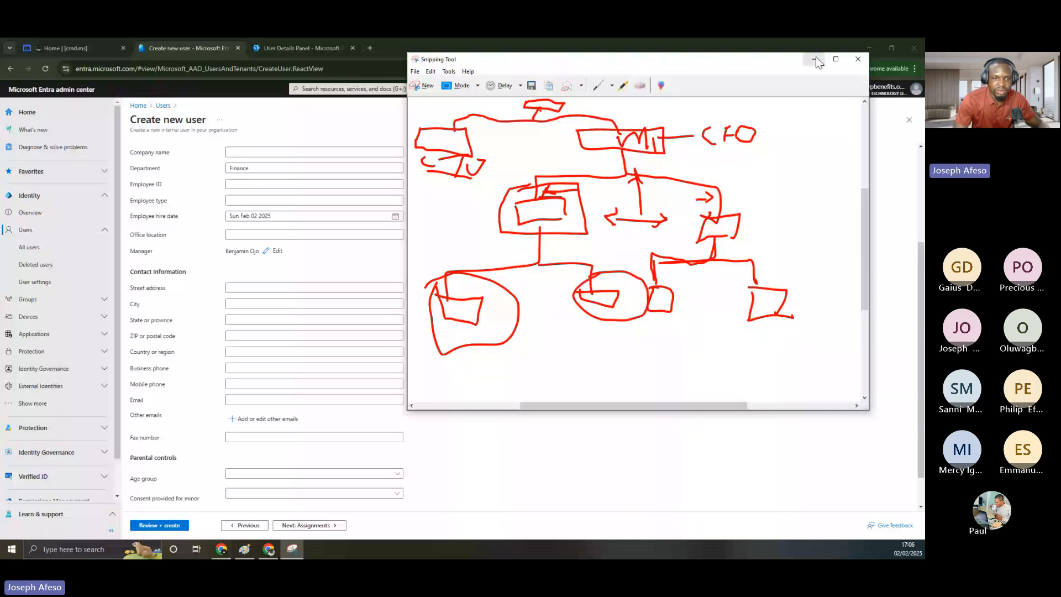
left_click(815, 60)
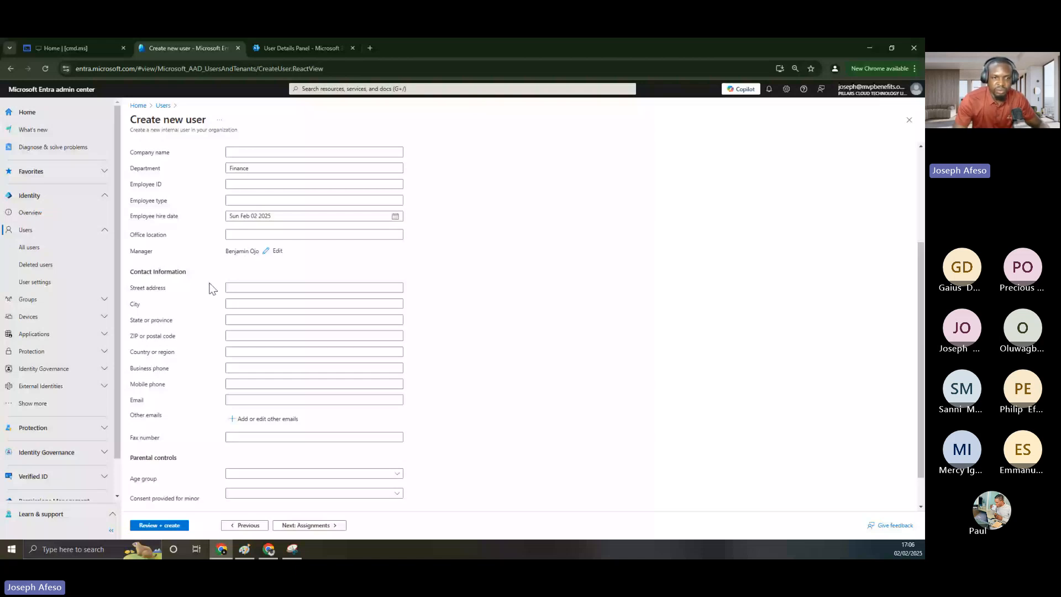
left_click(233, 290)
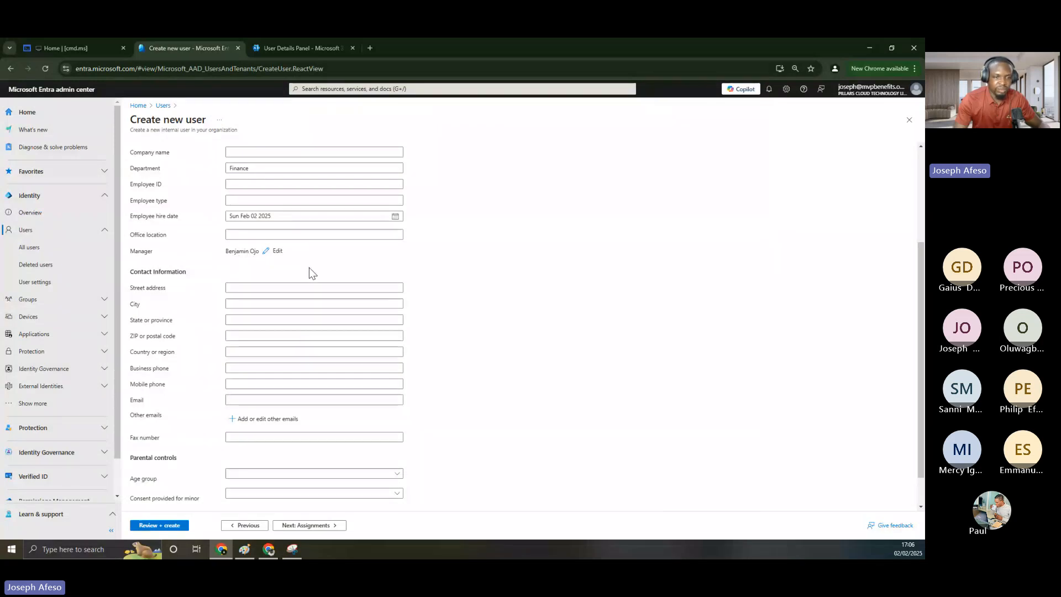
Scroll through the Properties tab to review the new user's entered details
scroll(250, 249, "up", 2)
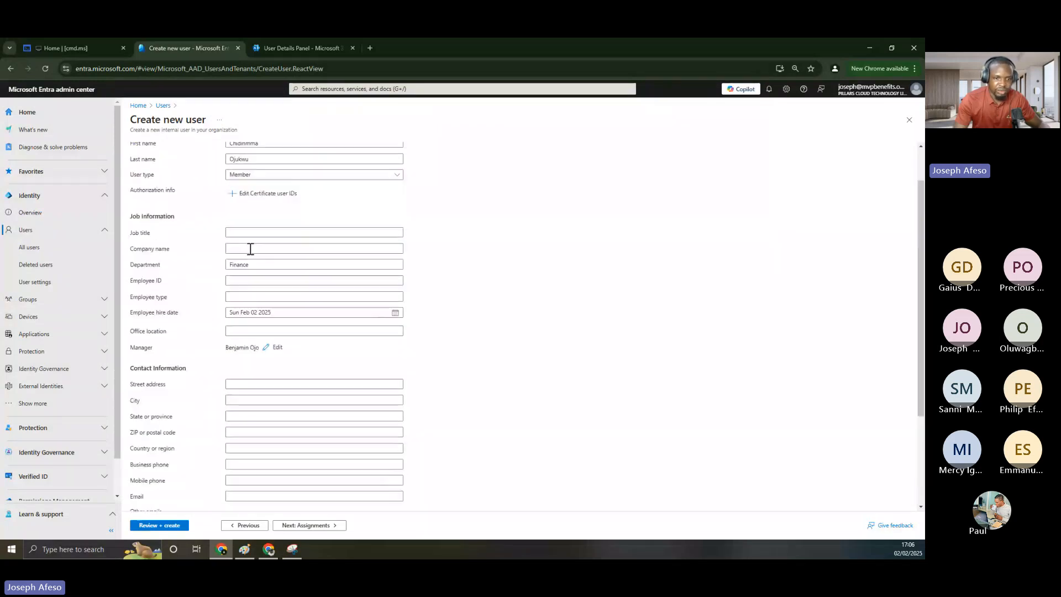
scroll(250, 249, "down", 1)
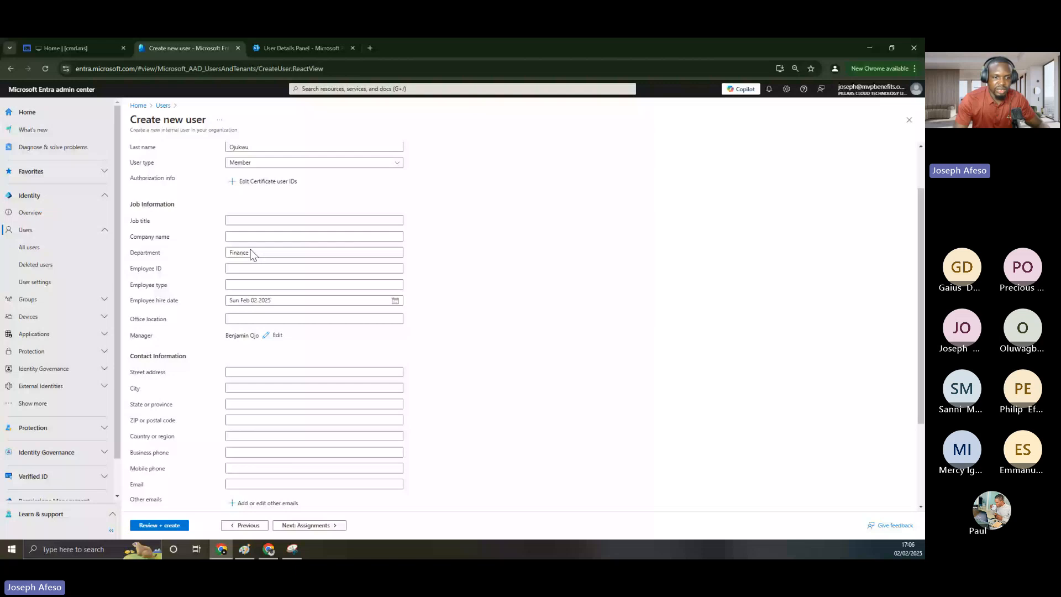
scroll(250, 253, "down", 3)
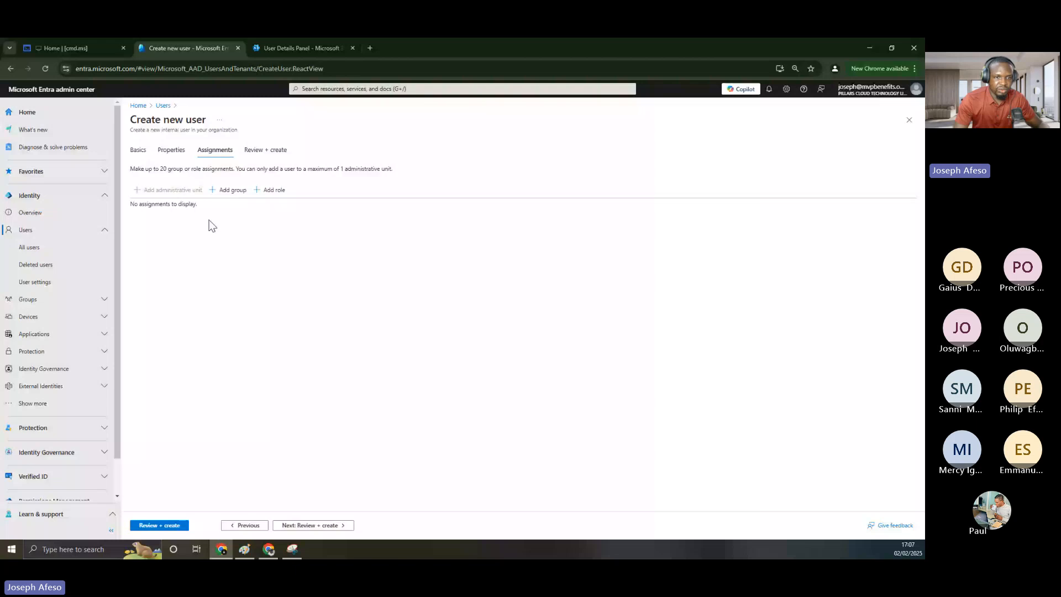
Add group memberships ABCOFCLOUD, Migration site and Copilot Licensed Group to the user
left_click(228, 191)
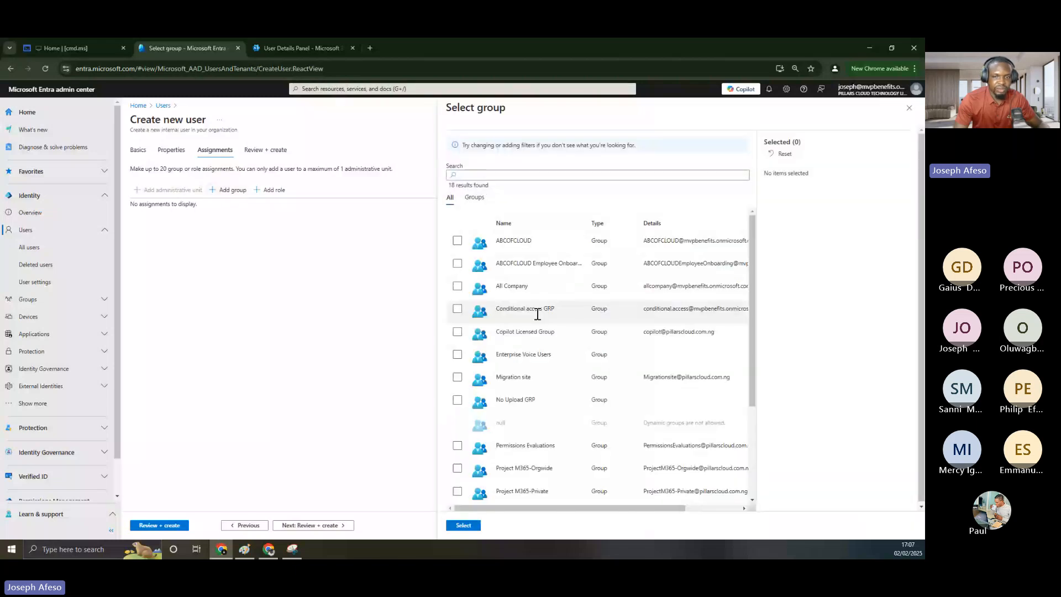
left_click(458, 243)
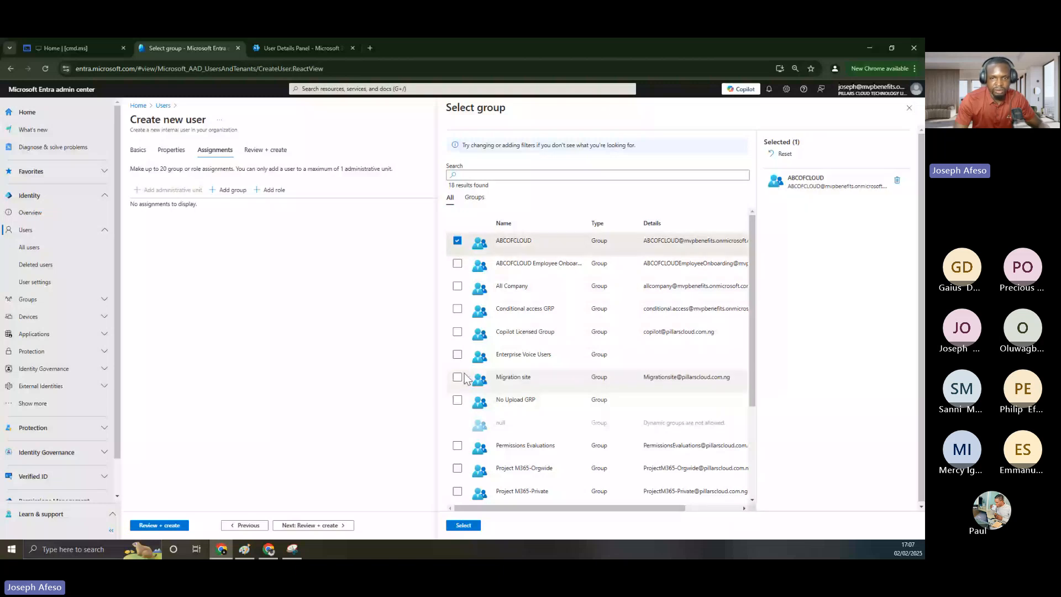
left_click(457, 377)
left_click(458, 331)
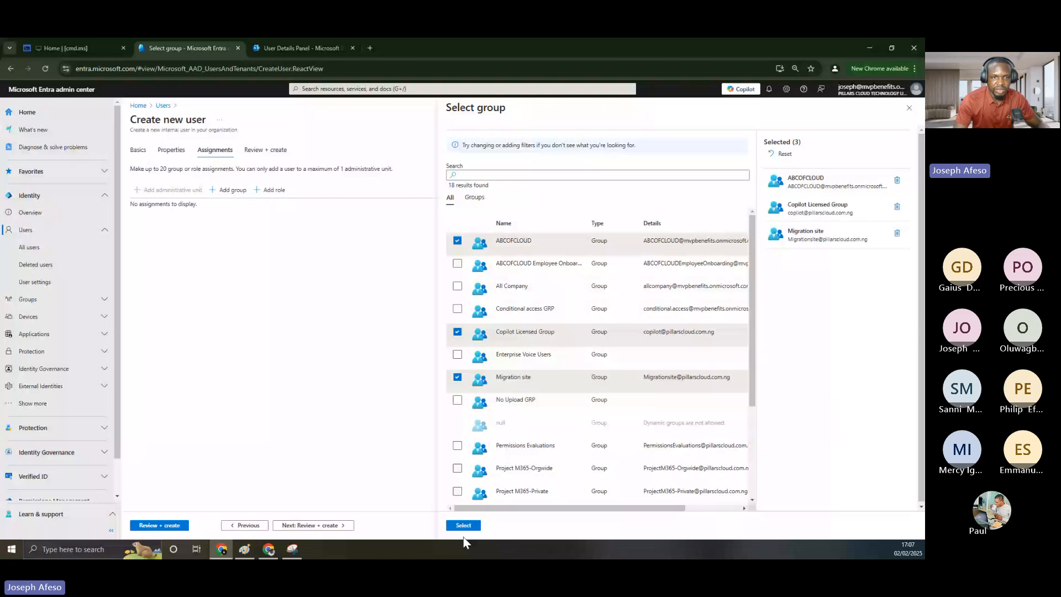
left_click(463, 525)
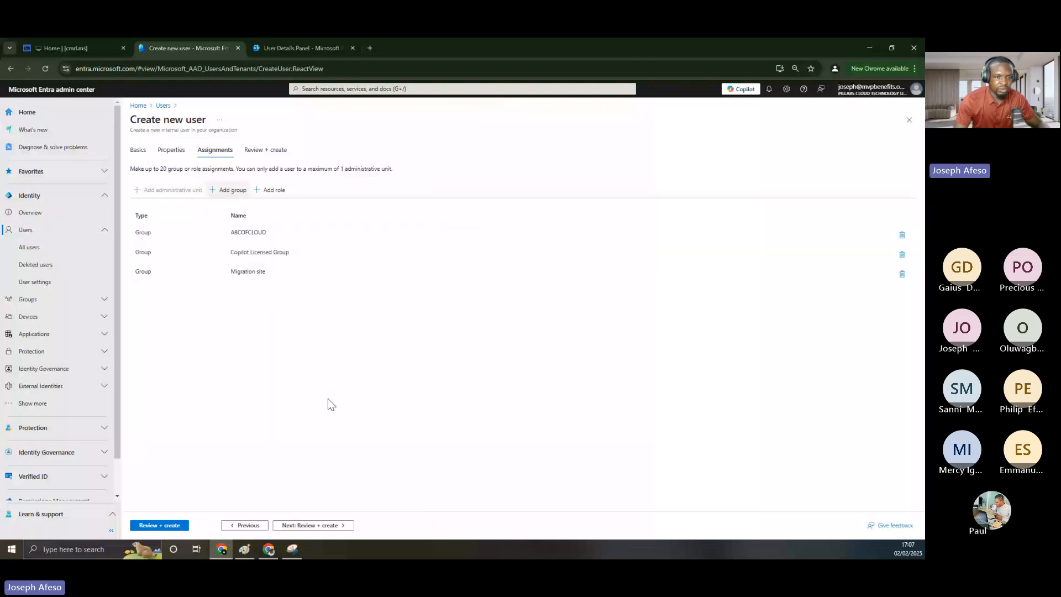
left_click(265, 192)
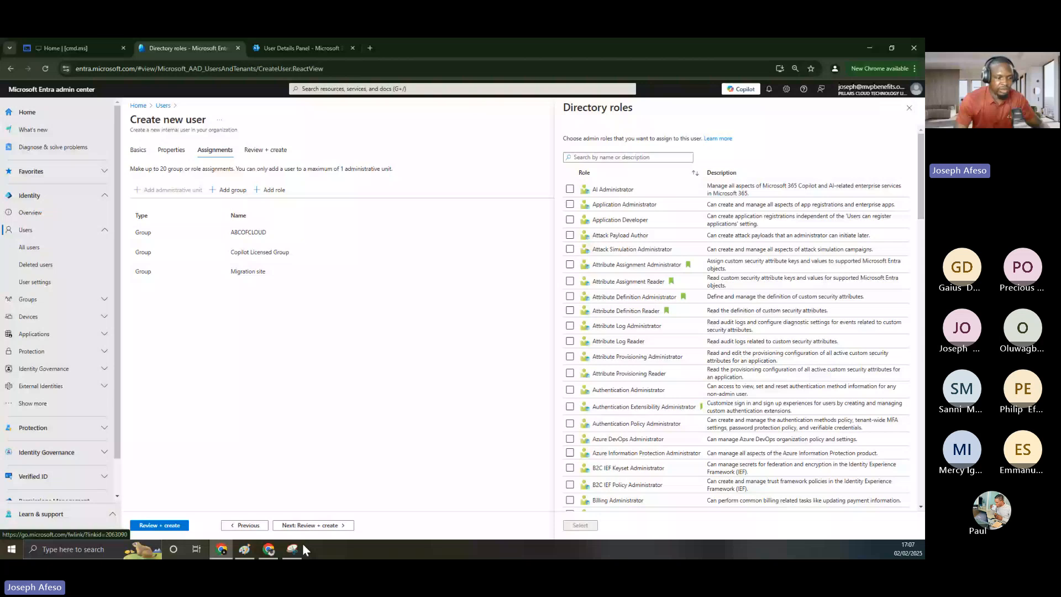
left_click(245, 547)
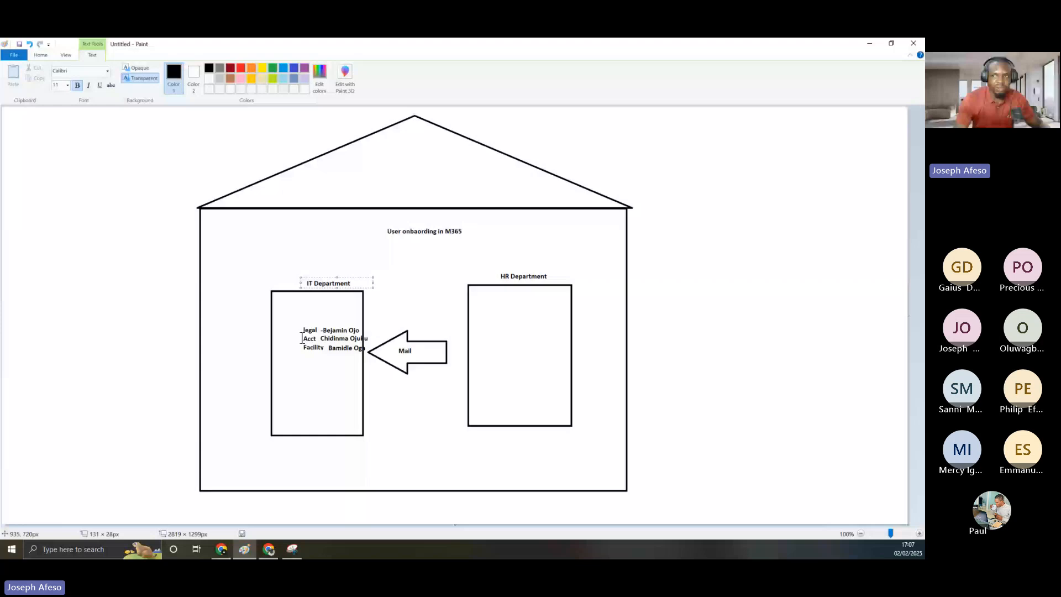
left_click(868, 43)
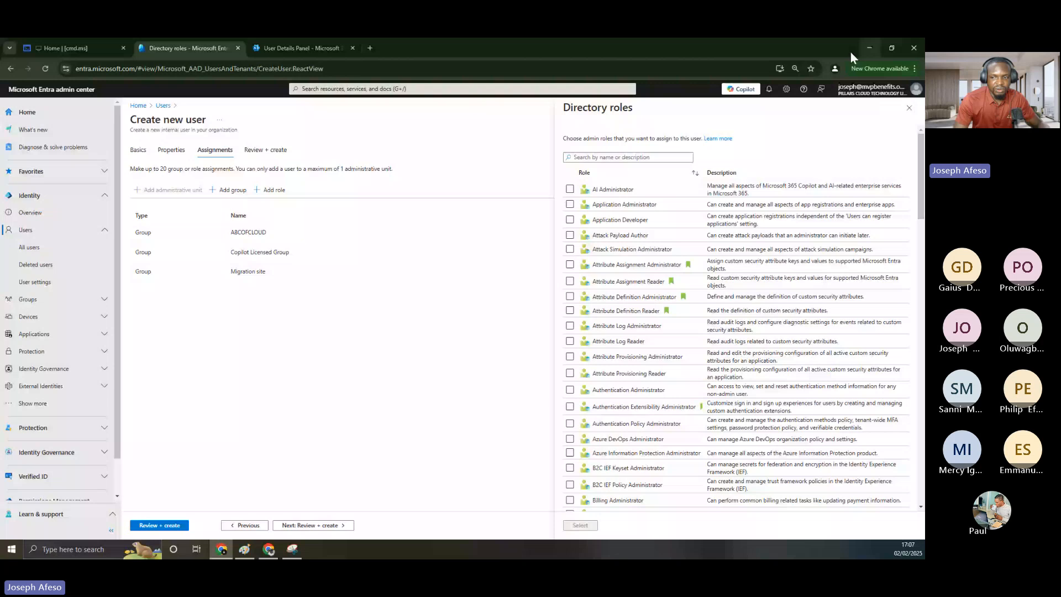
scroll(632, 323, "down", 15)
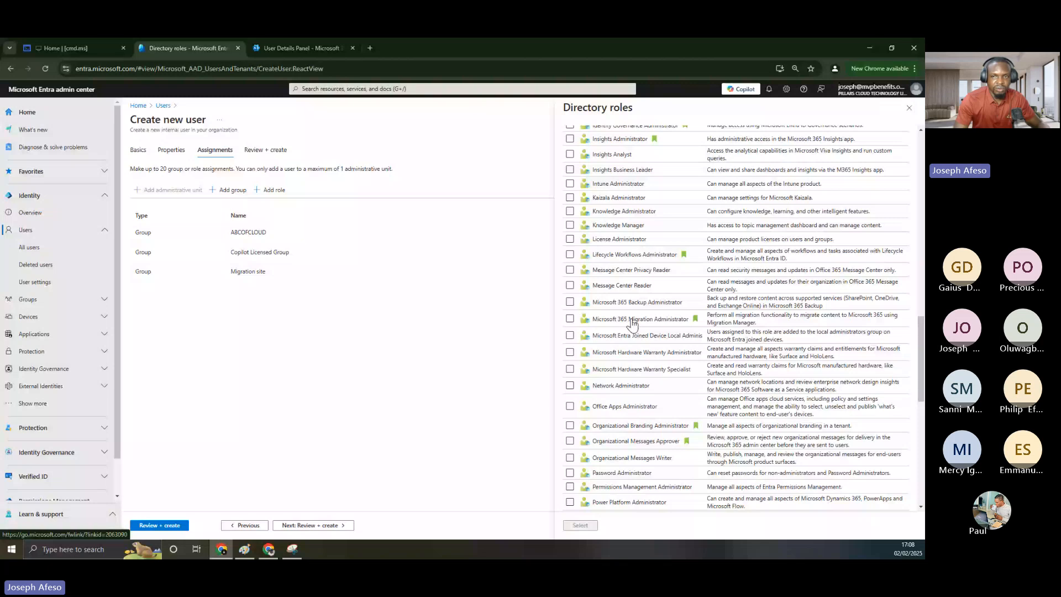
scroll(632, 326, "up", 10)
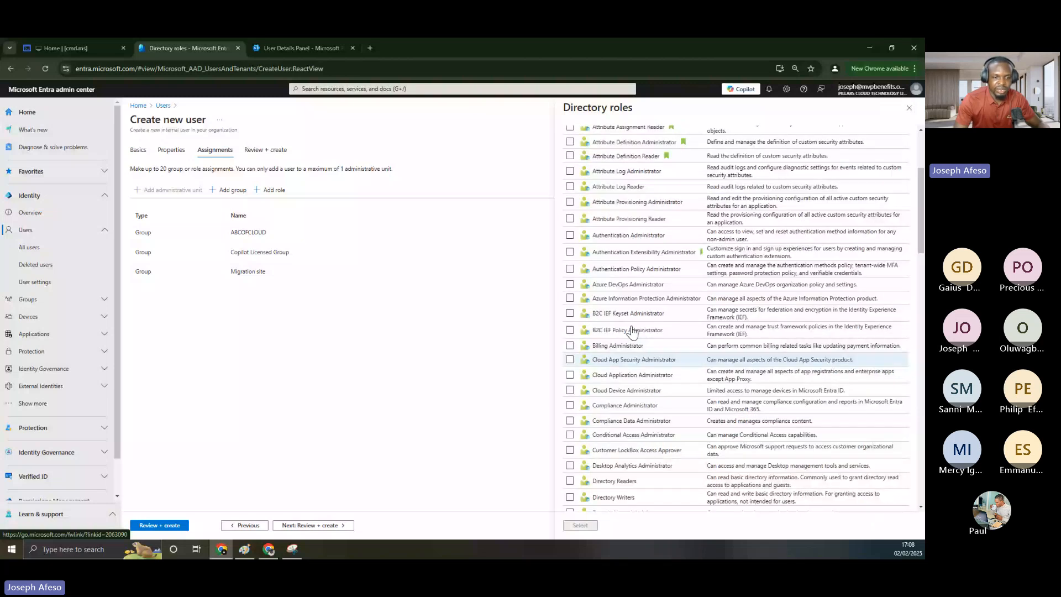
left_click(331, 408)
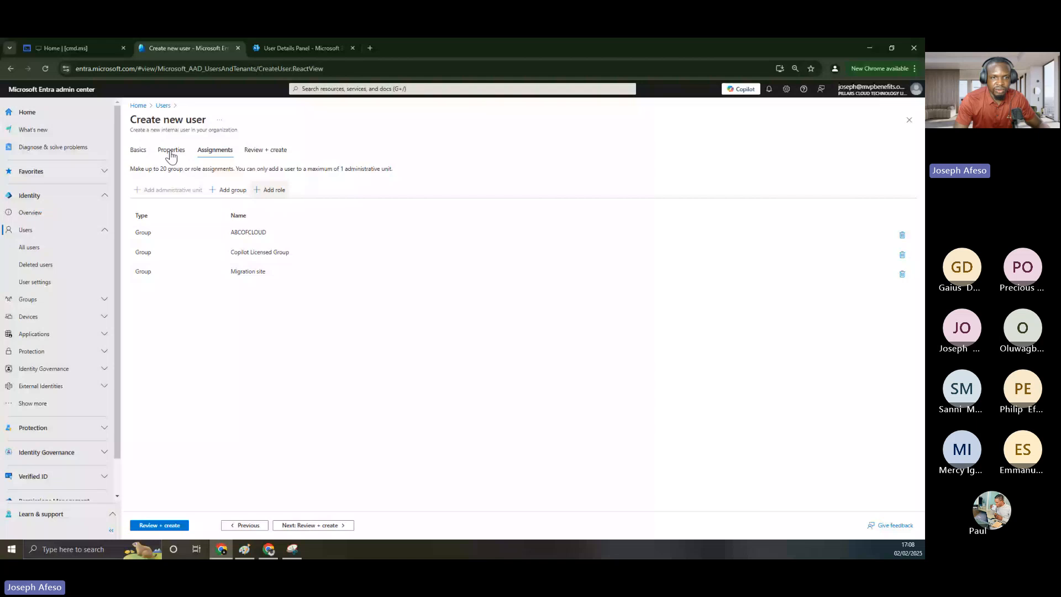
Create the user after review, open their profile, then go to Microsoft 365 Active users
left_click(165, 527)
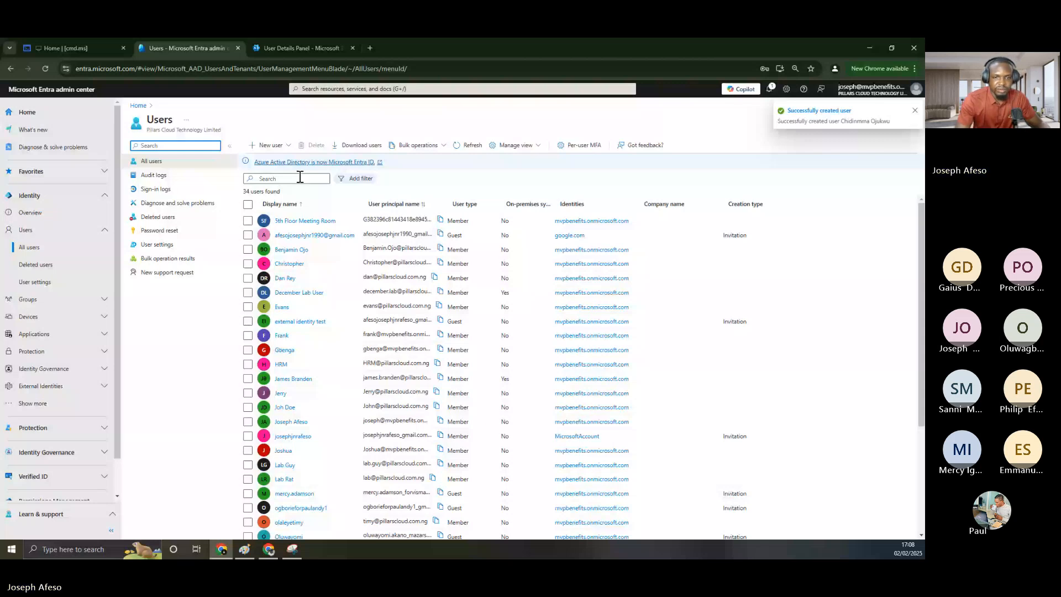
left_click(818, 110)
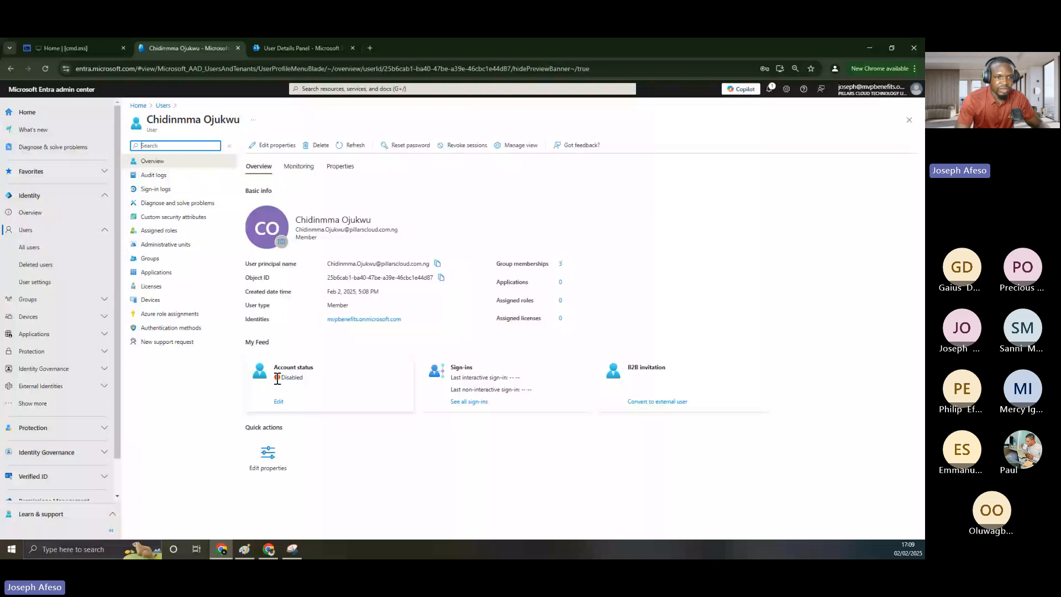
left_click(291, 49)
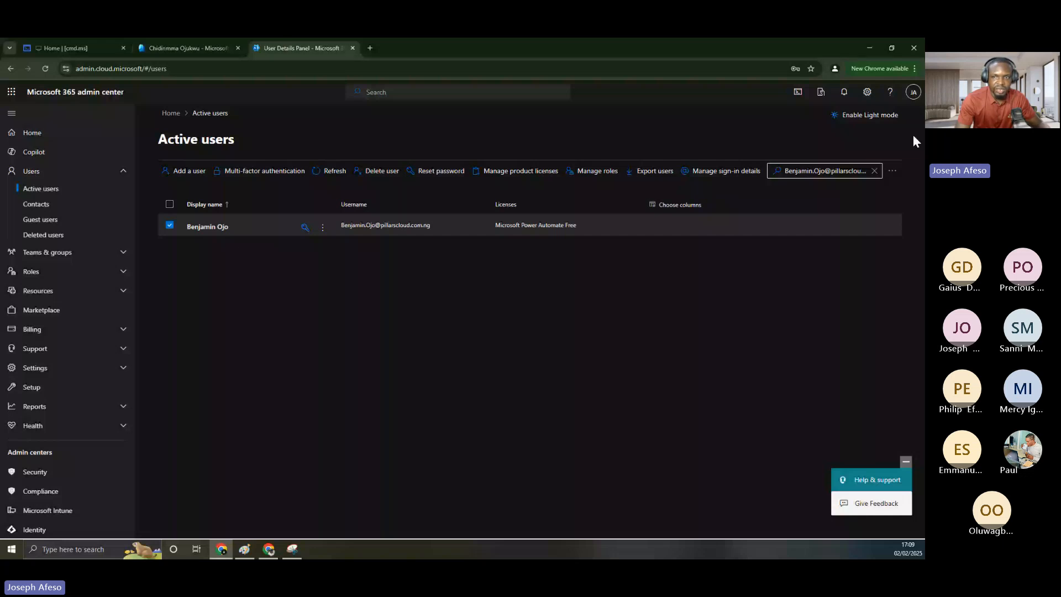
Clear the Active users search filter and search for the new user
left_click(874, 171)
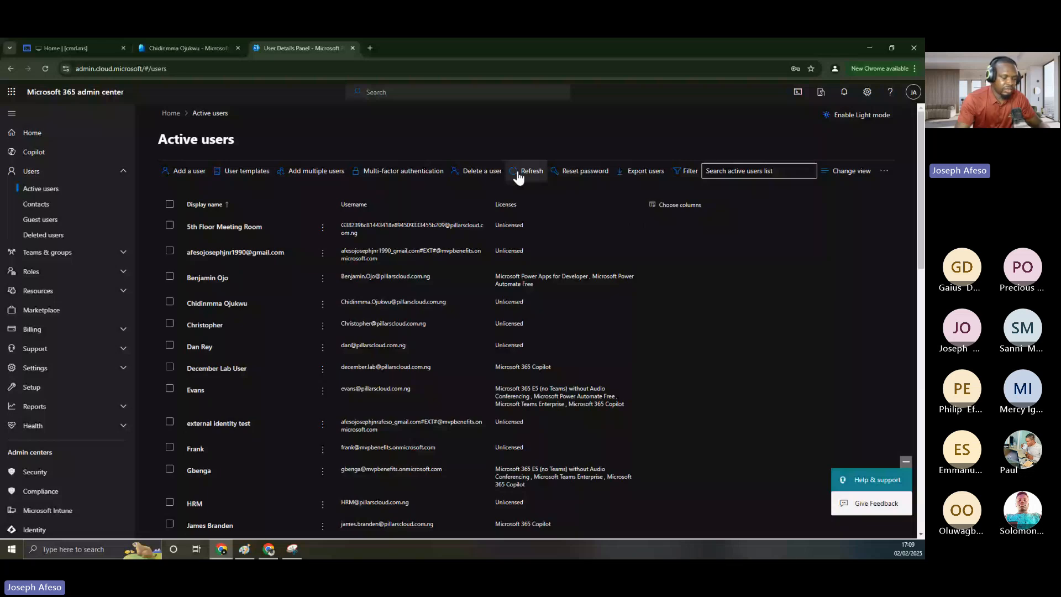
left_click(722, 170)
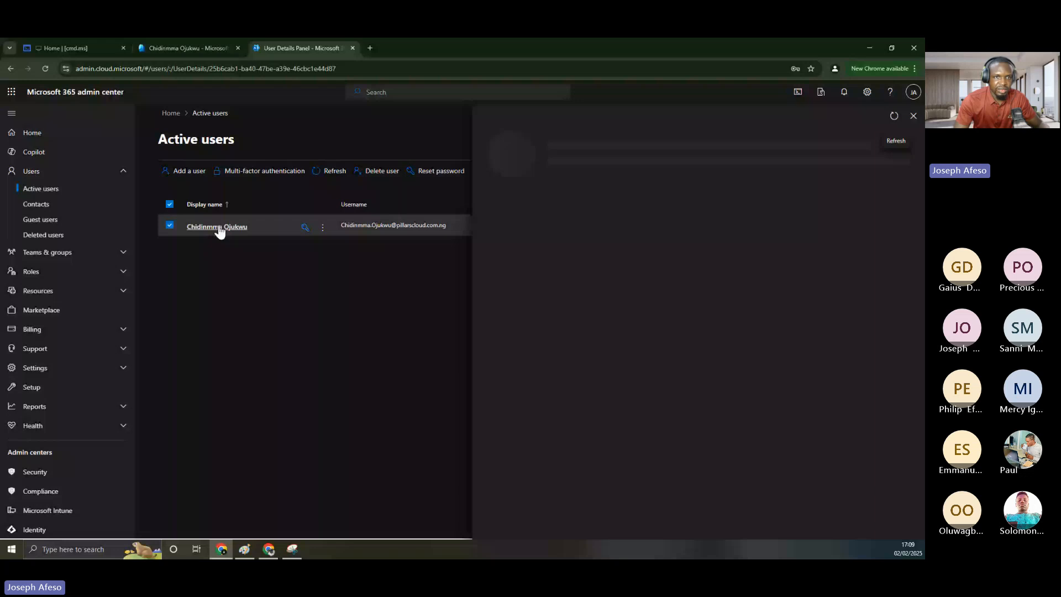
Select the new user's UPN in Entra, then open account options in incognito My Account
left_click(196, 42)
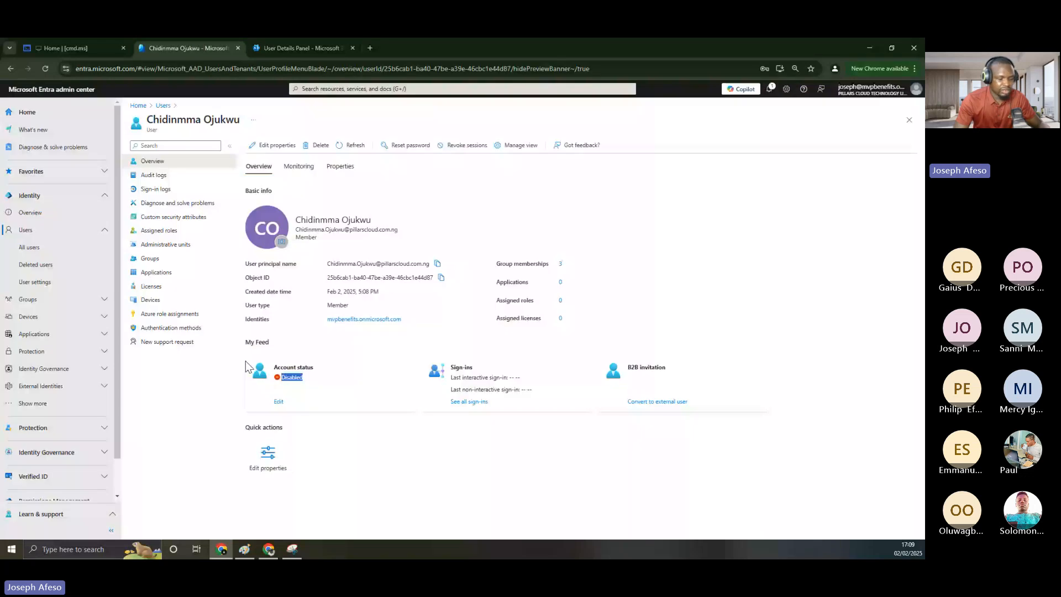
triple_click(297, 229)
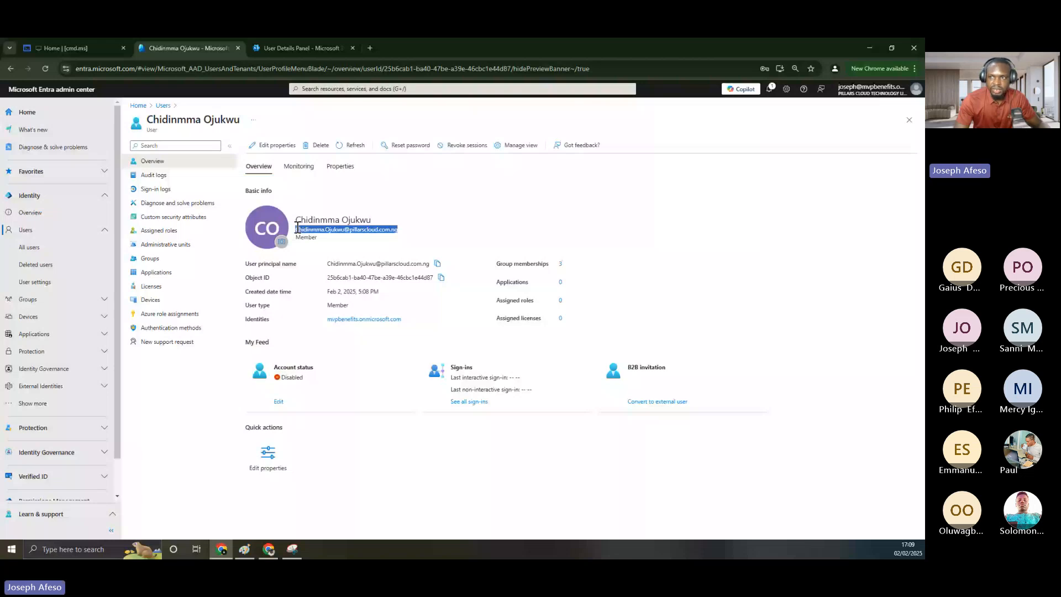
key("alt+Tab")
left_click(912, 97)
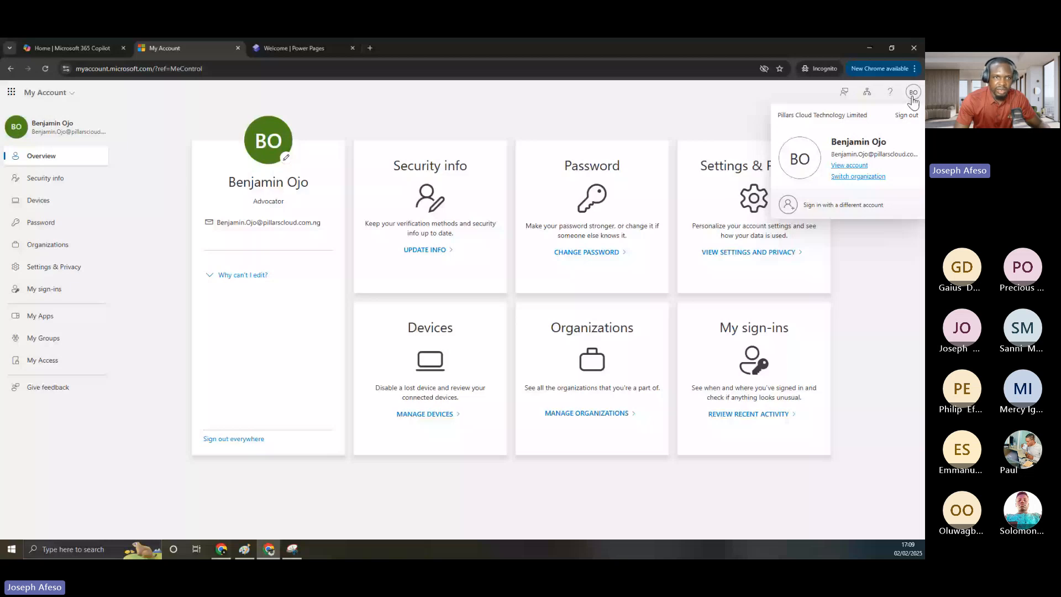
Attempt sign-in as the new user, hit the account-locked error, then shrink the window
left_click(843, 204)
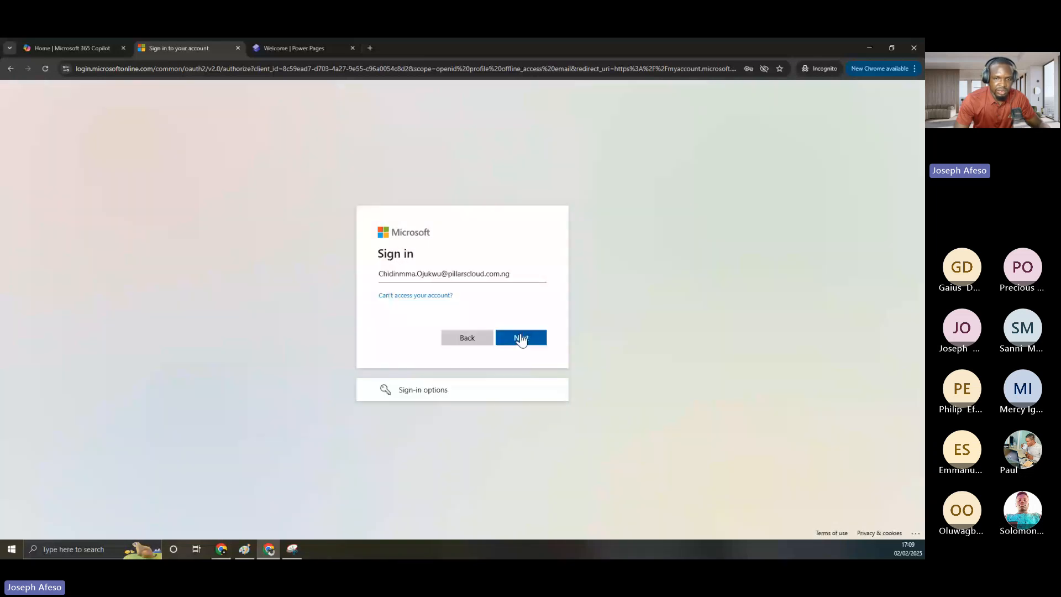
left_click(521, 339)
type("•")
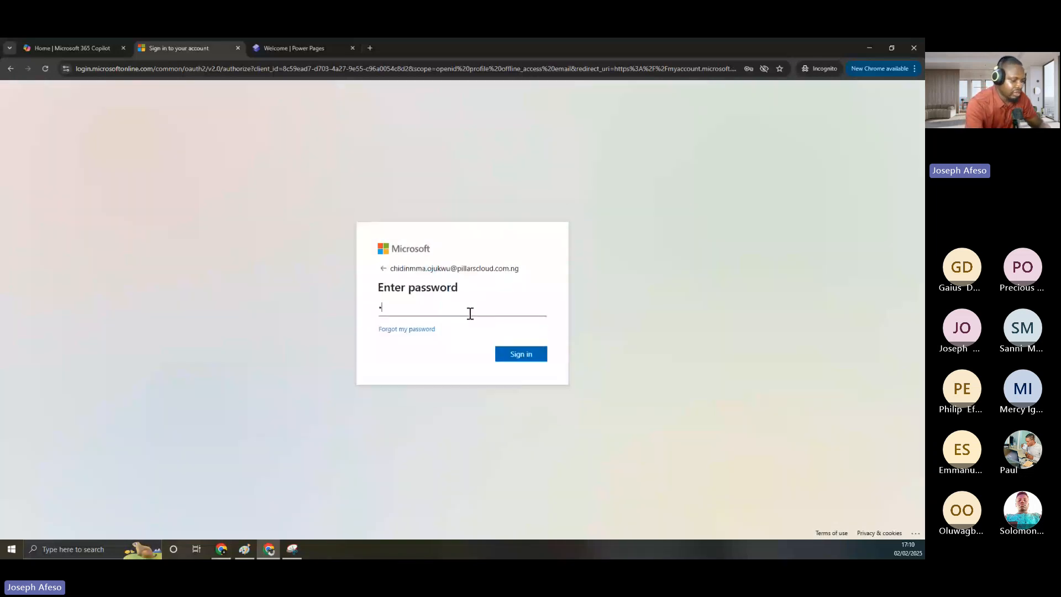
type("•••••••••••")
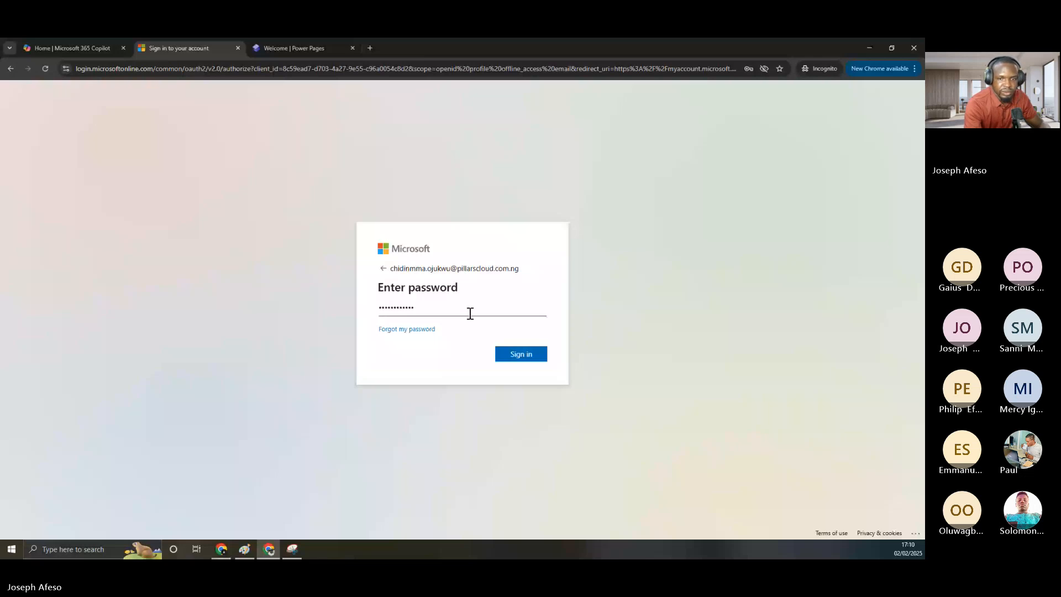
key("Return")
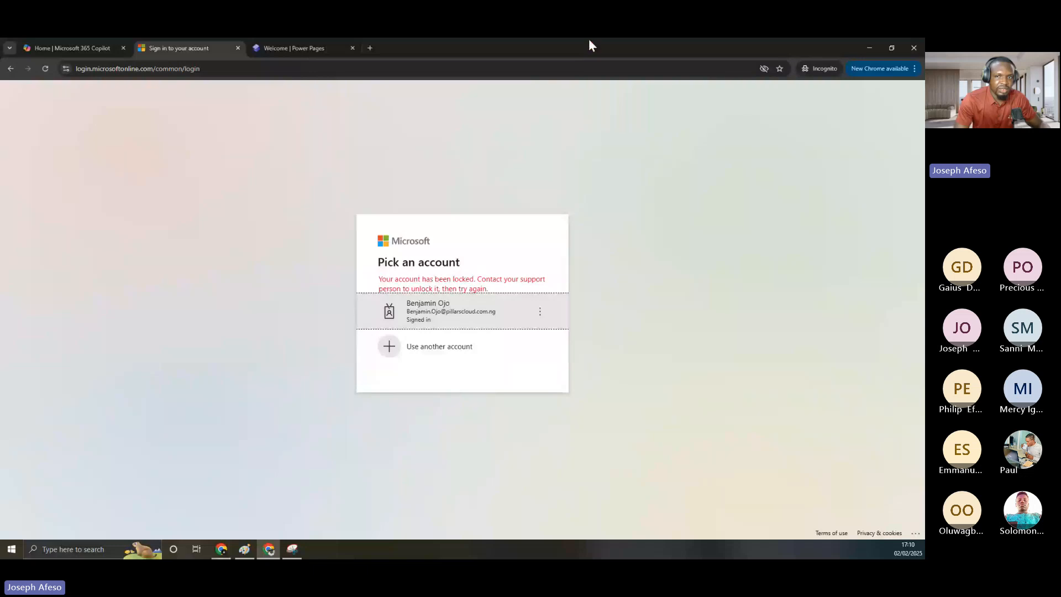
left_click_drag(588, 45, 457, 271)
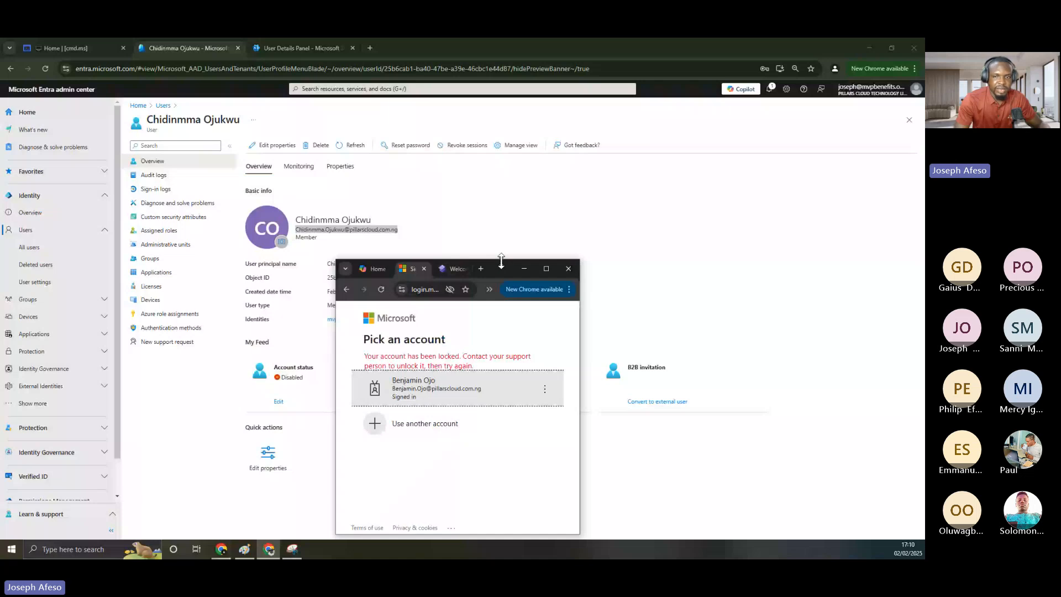
Tick Account enabled in the user's Entra properties, unblock sign-in in Microsoft 365, and save
left_click_drag(501, 265, 923, 265)
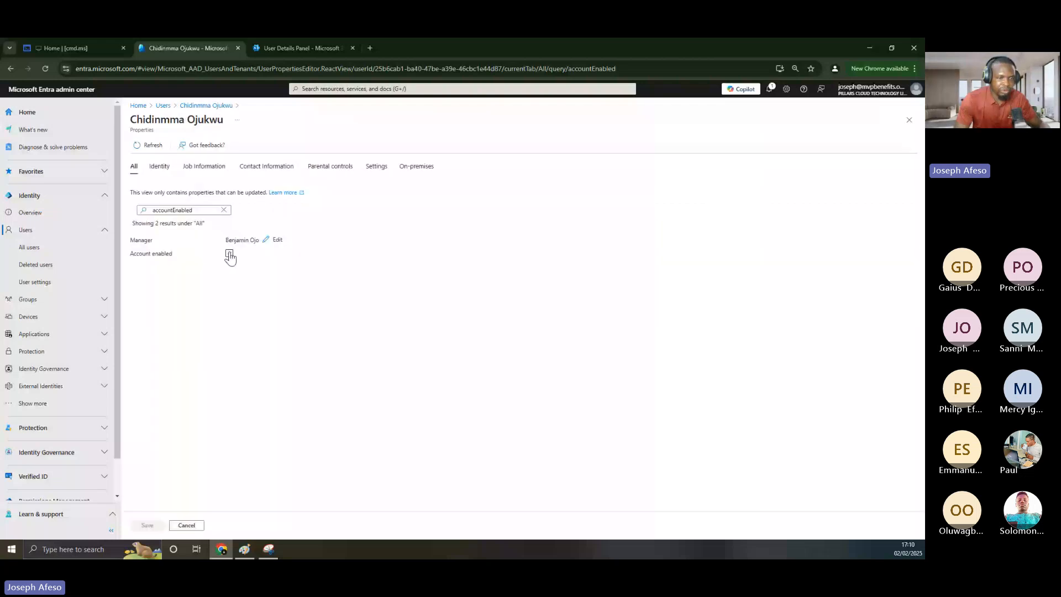
left_click(229, 253)
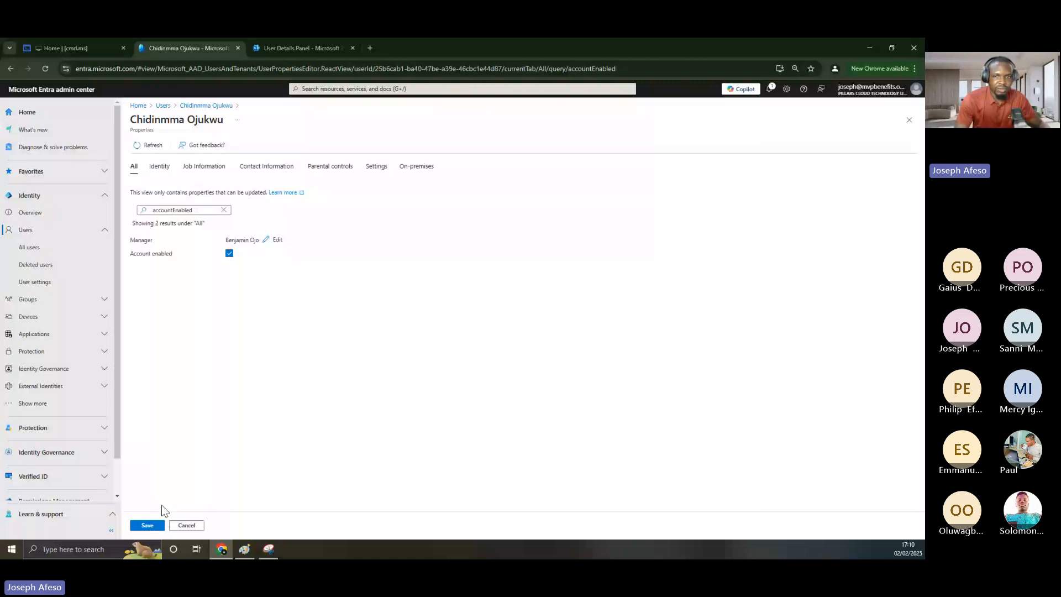
left_click(302, 48)
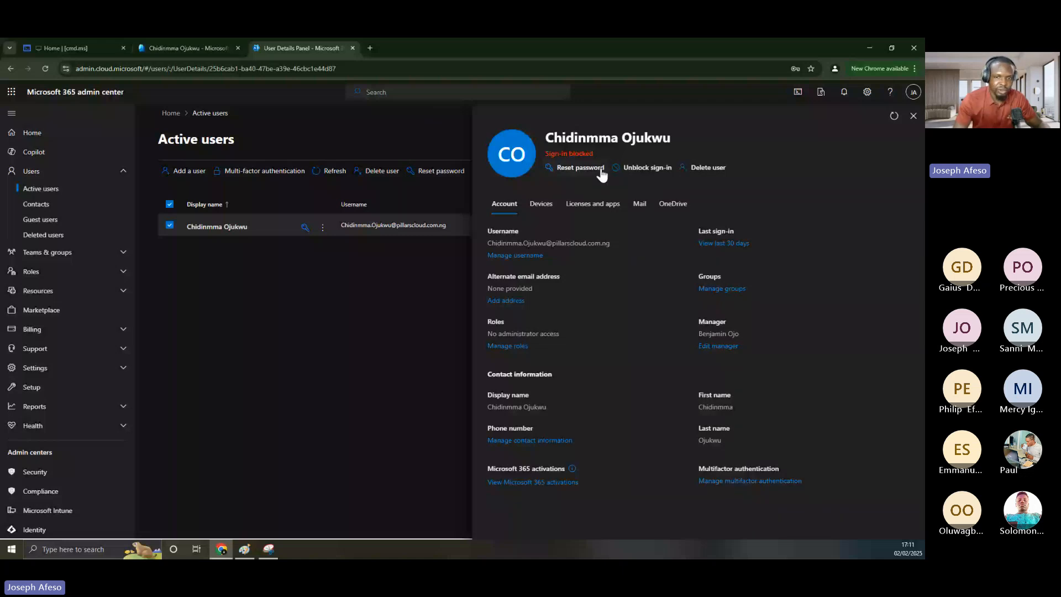
left_click(627, 167)
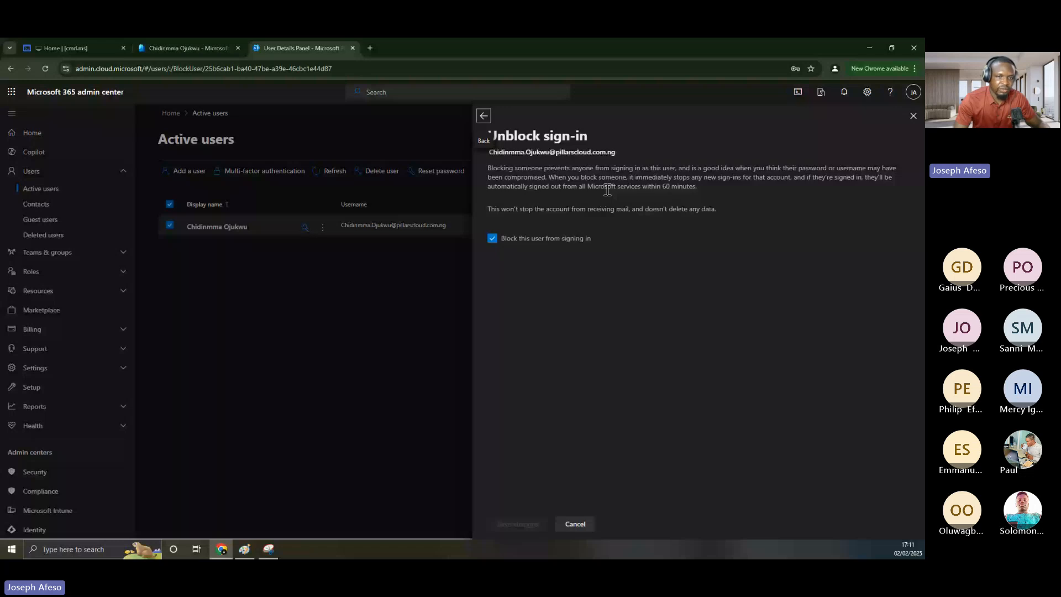
key("ctrl+shift+Tab")
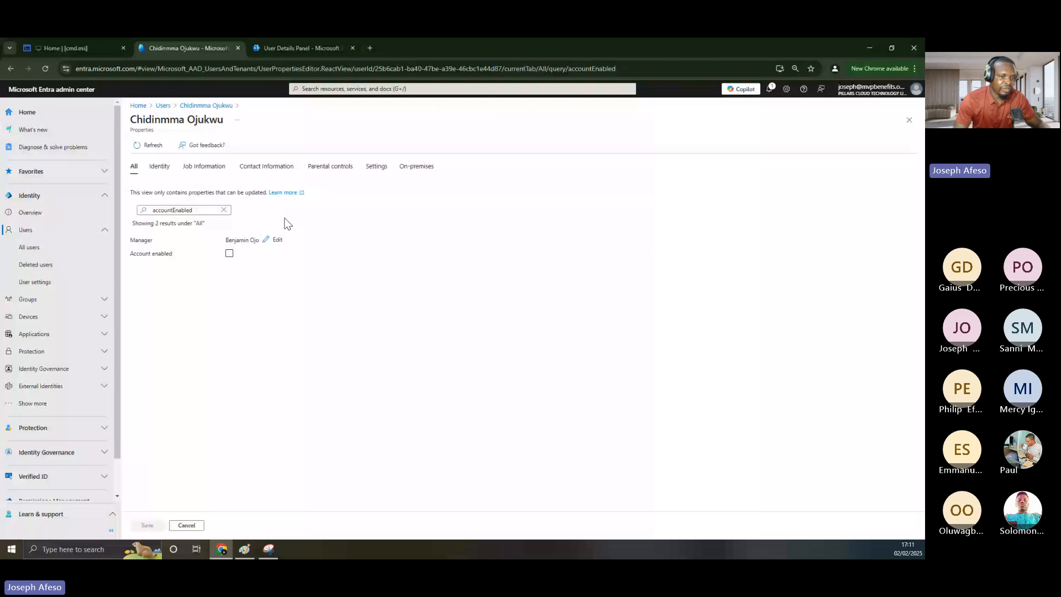
left_click(229, 254)
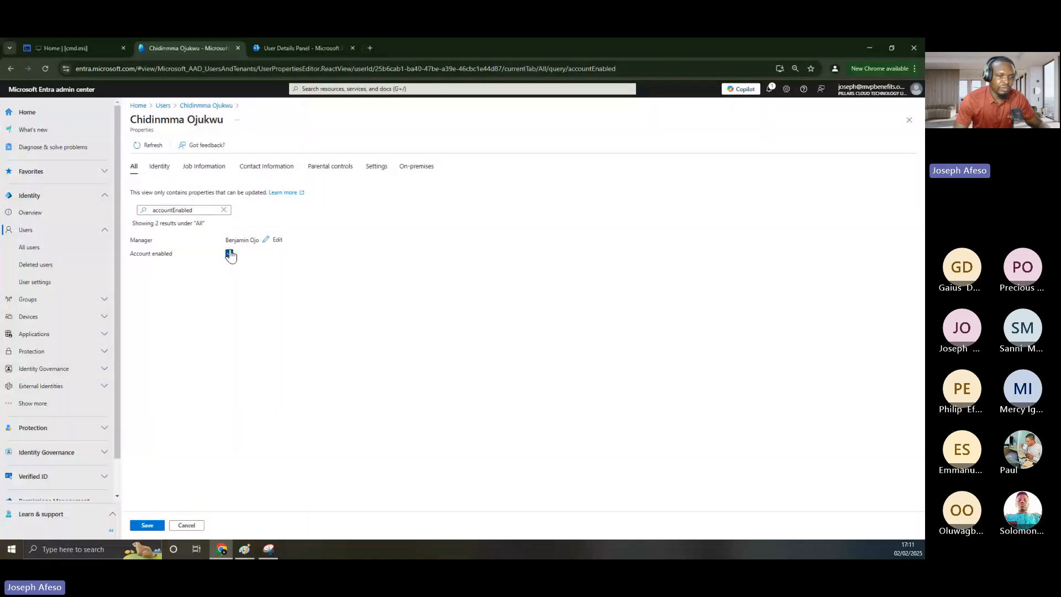
left_click(147, 524)
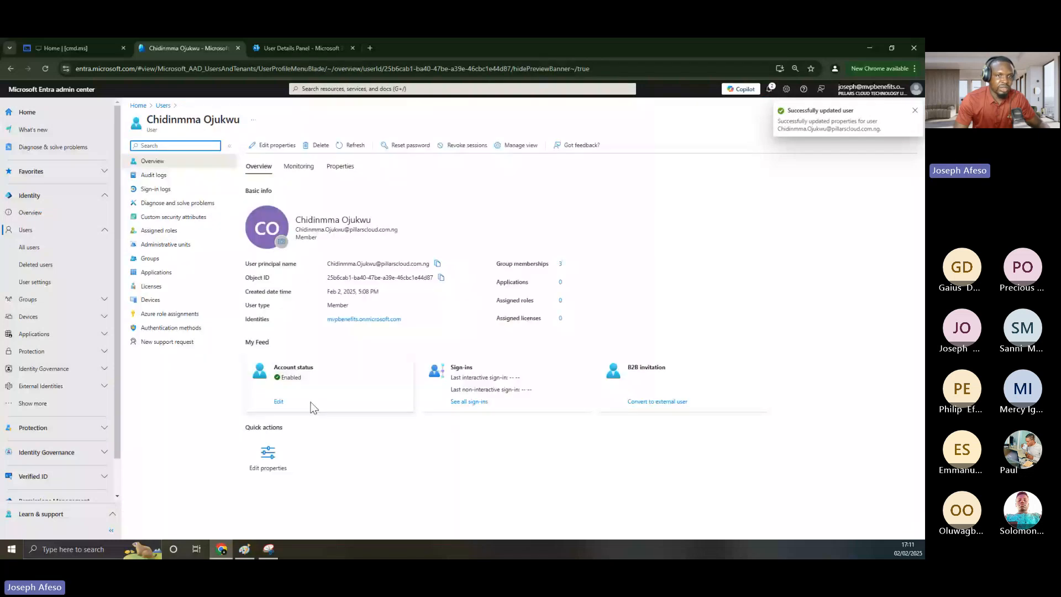
Open the new user's details in Active users and refresh to confirm sign-in is unblocked
left_click(313, 55)
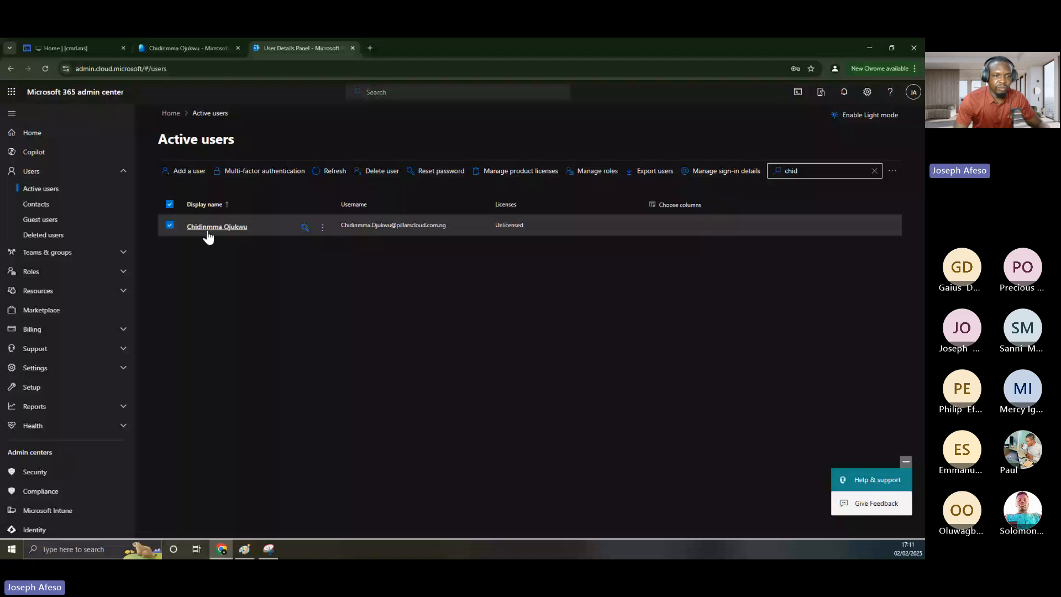
left_click(208, 230)
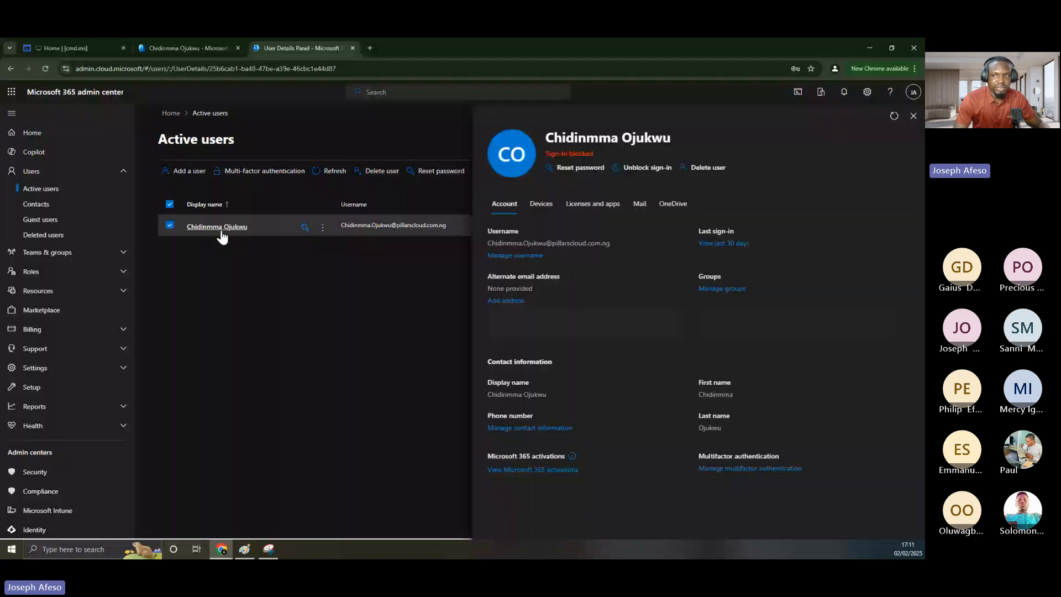
left_click(895, 116)
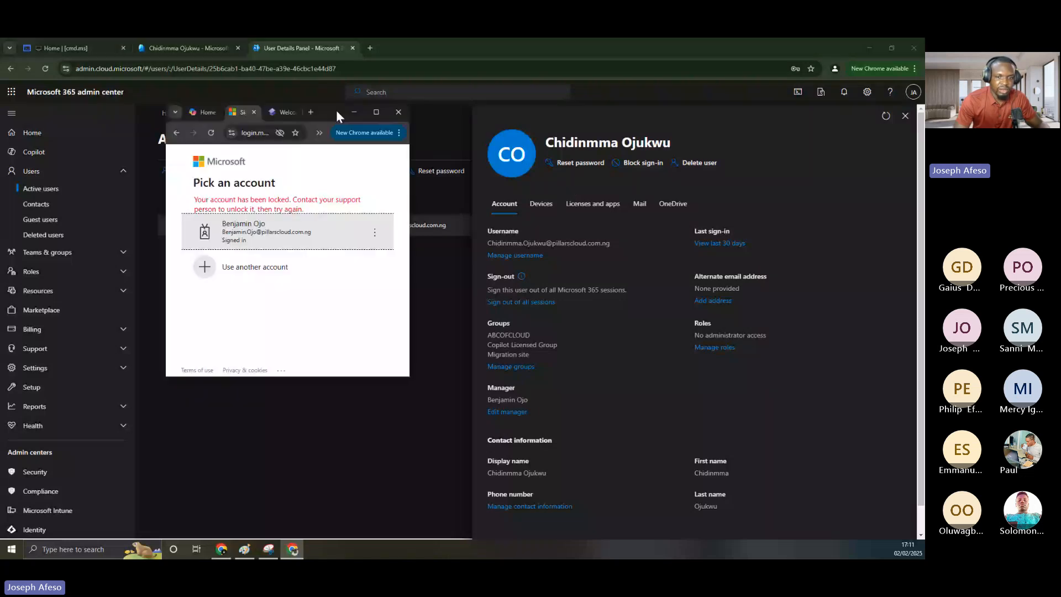
Sign in via Use another account with the new user's email and temporary password
double_click(336, 111)
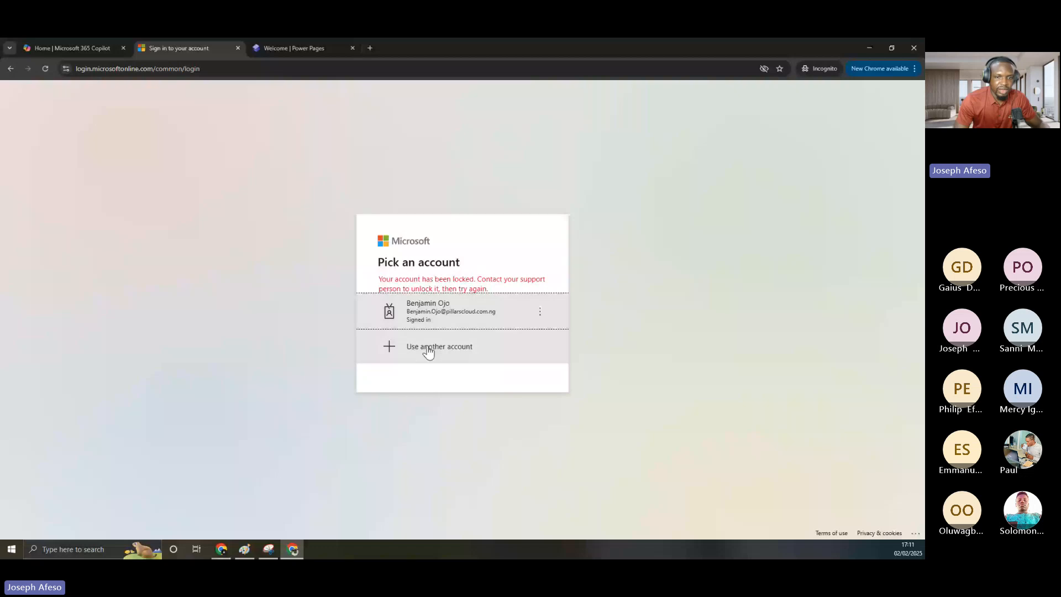
left_click(428, 348)
key("ctrl+v")
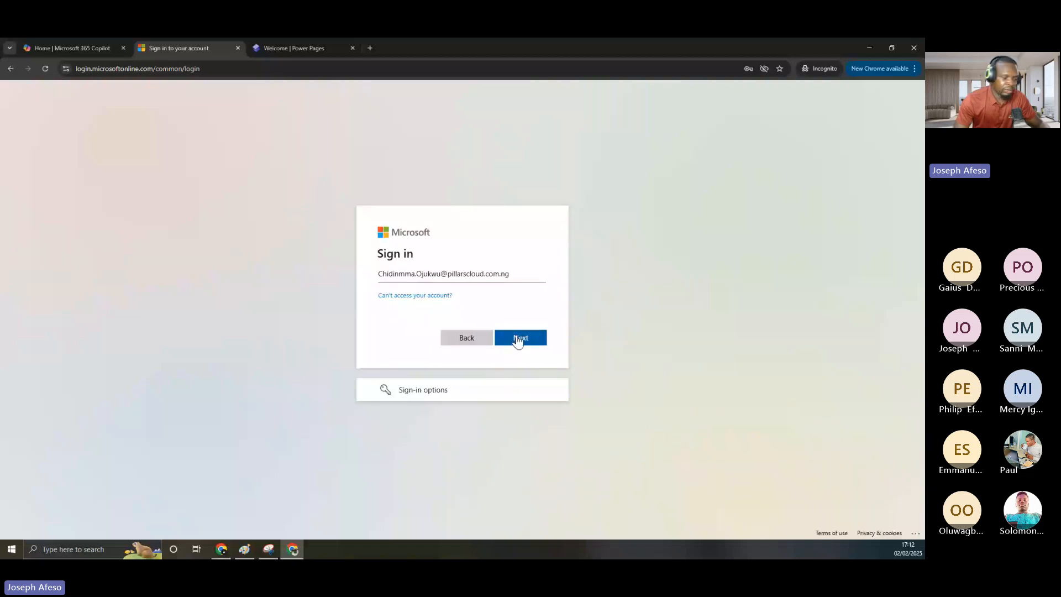
left_click(520, 338)
type("****")
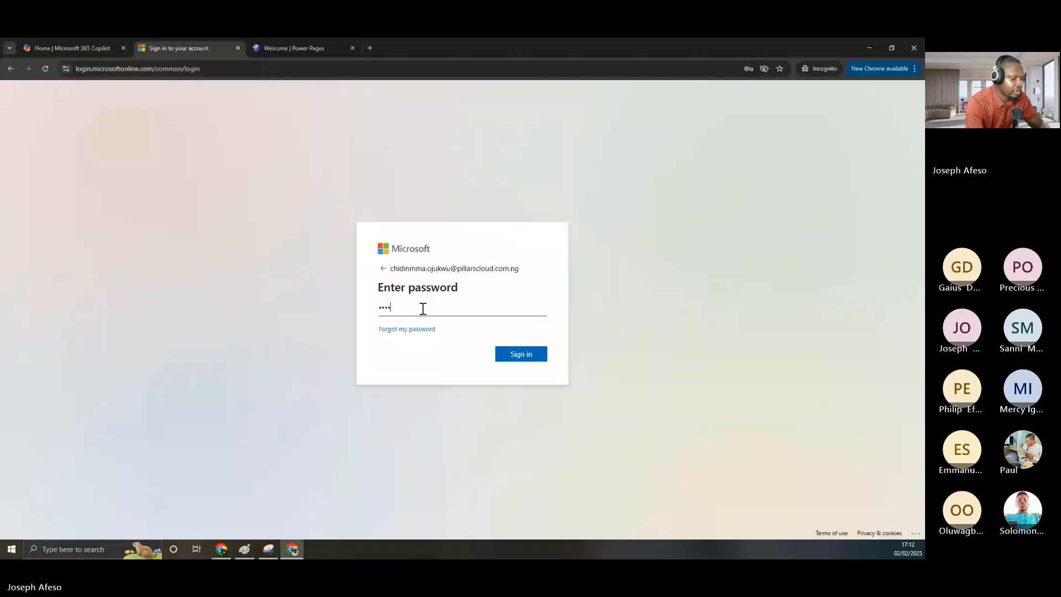
type("********")
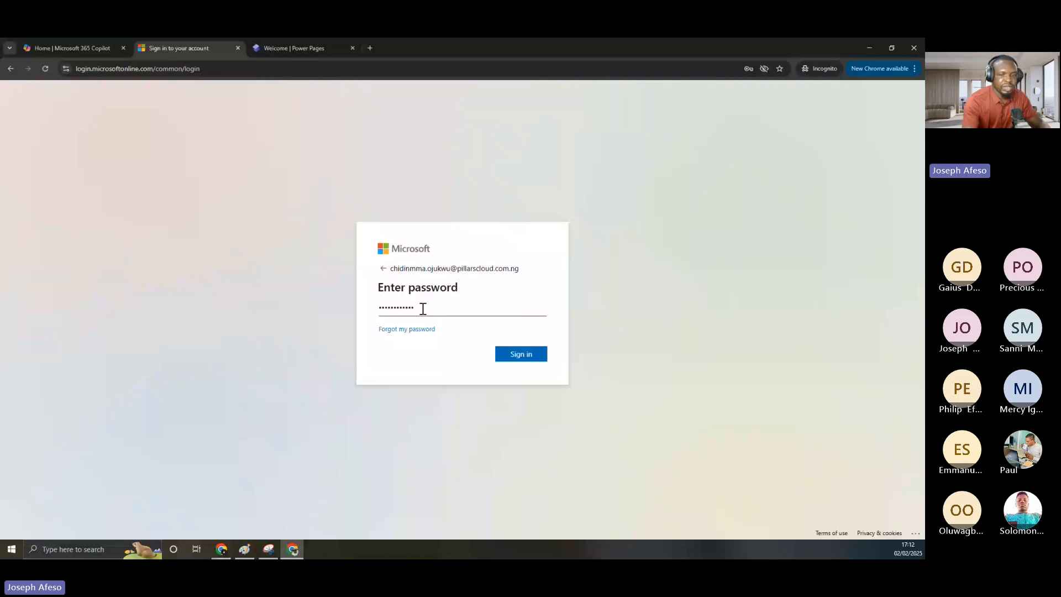
key("Return")
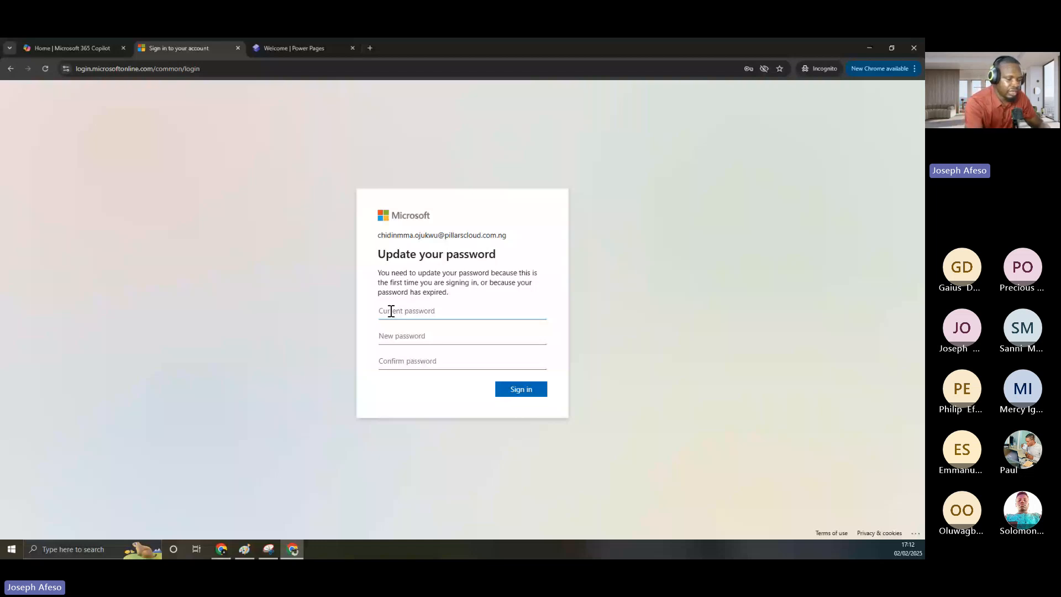
Enter the current password, then set and confirm a new password and sign in
type("••••••••••••")
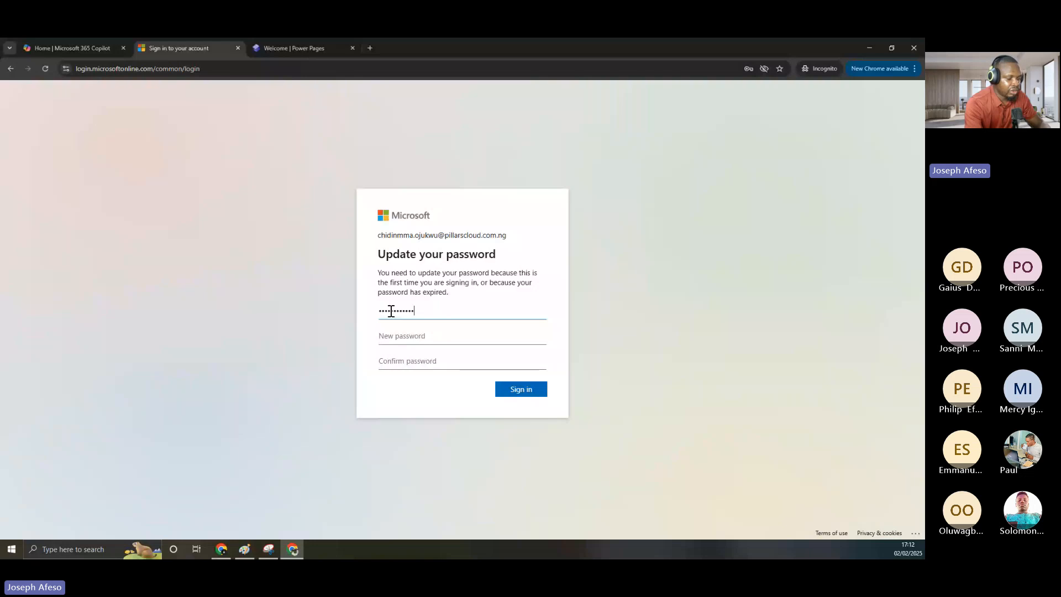
key("Tab")
type("••••••••")
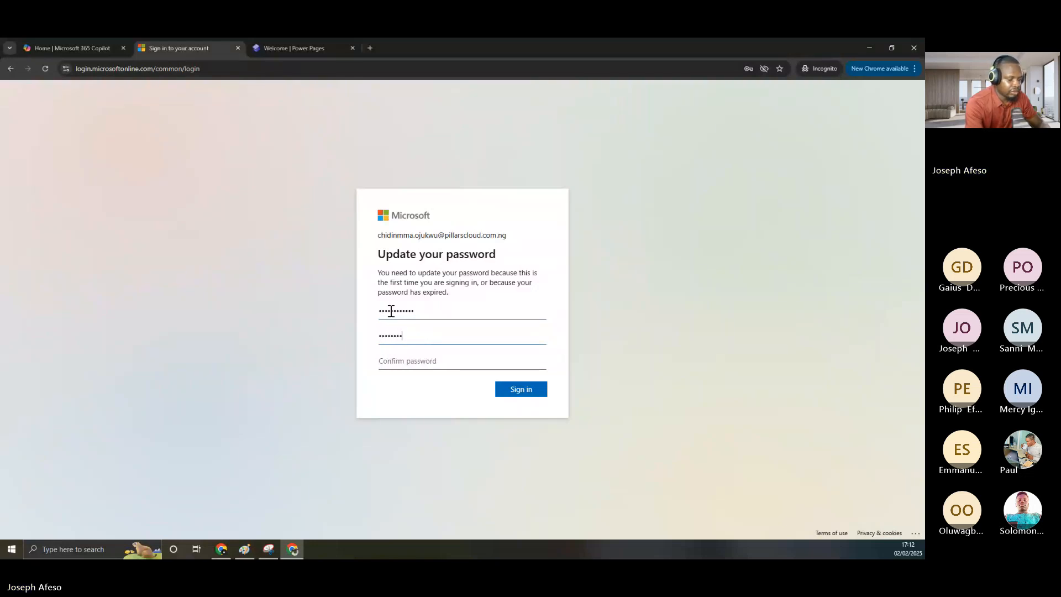
type("••••••••")
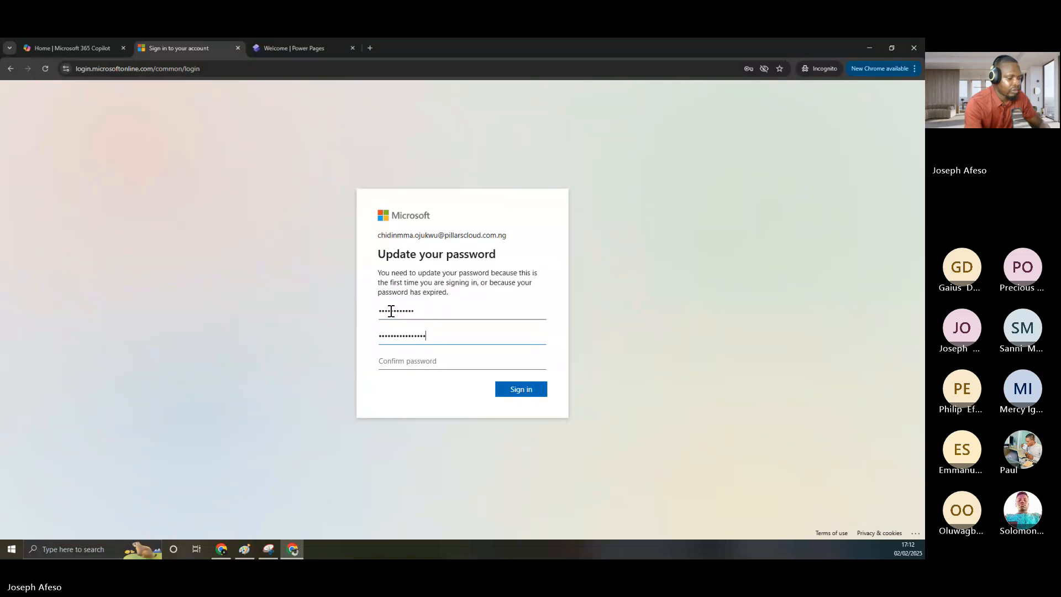
type("•••")
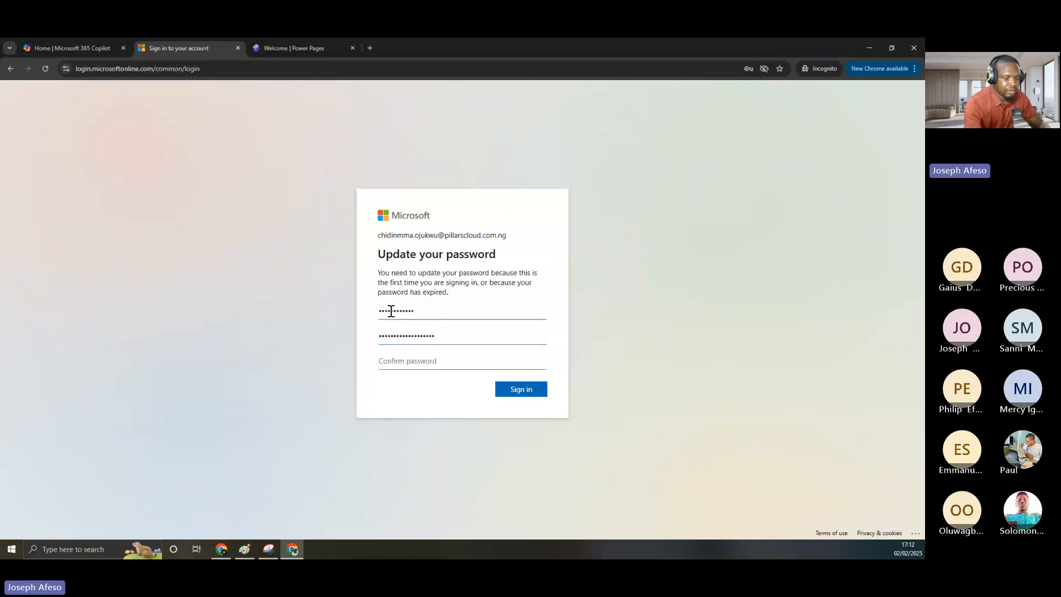
key("Tab")
type("•••••••")
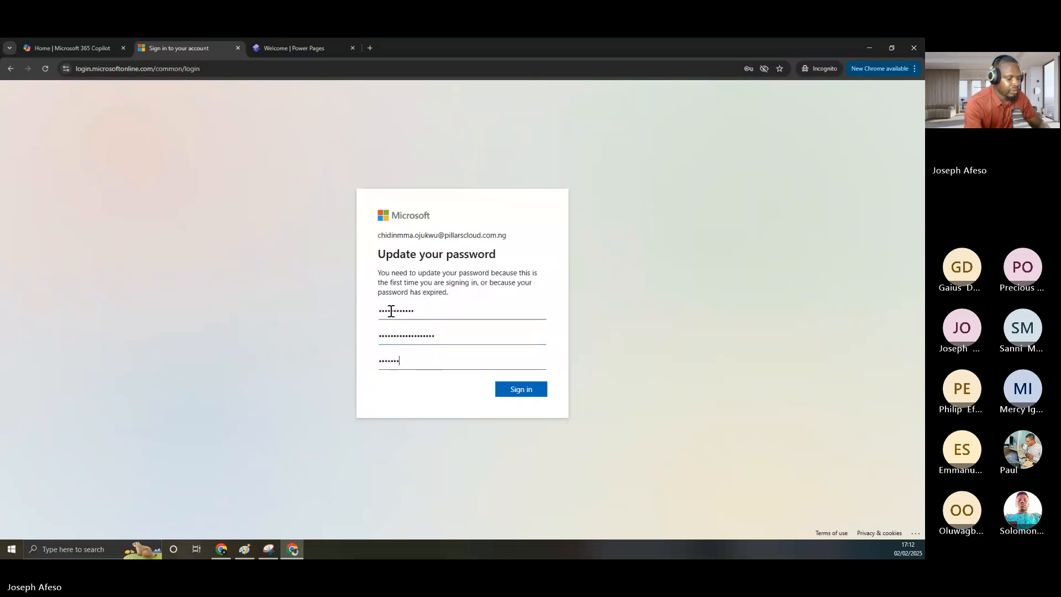
type("•••••")
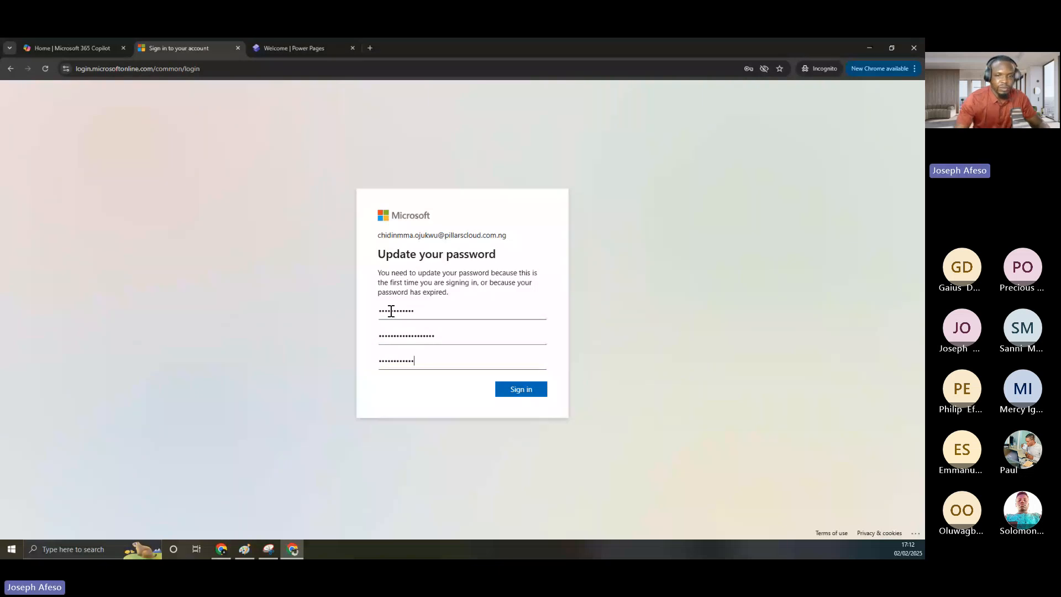
type("•••••••")
left_click(528, 390)
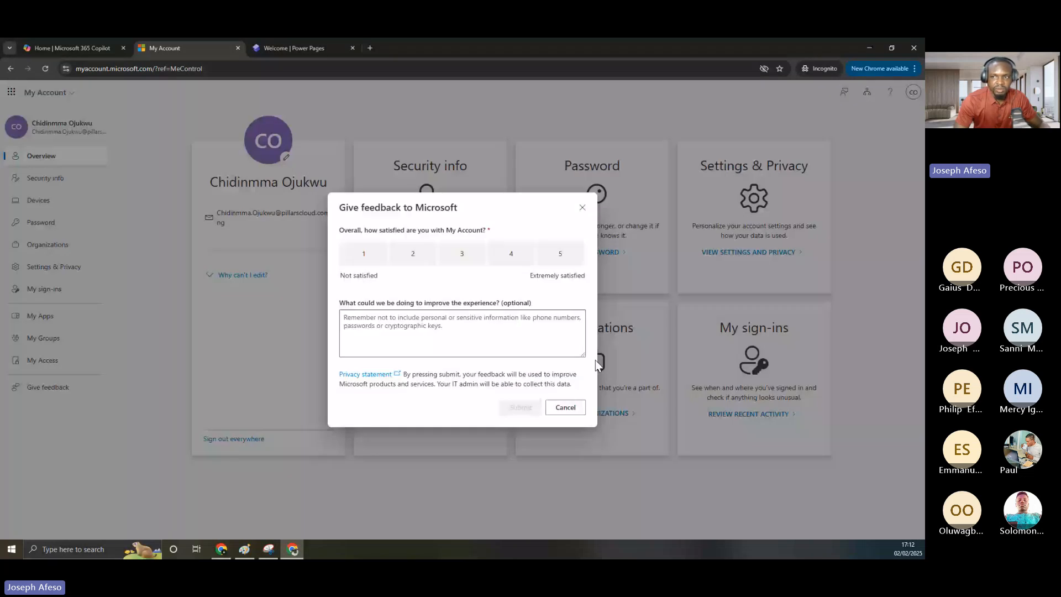
Dismiss the feedback prompt, check the account flyout, and navigate to office.com
left_click(566, 407)
left_click(913, 92)
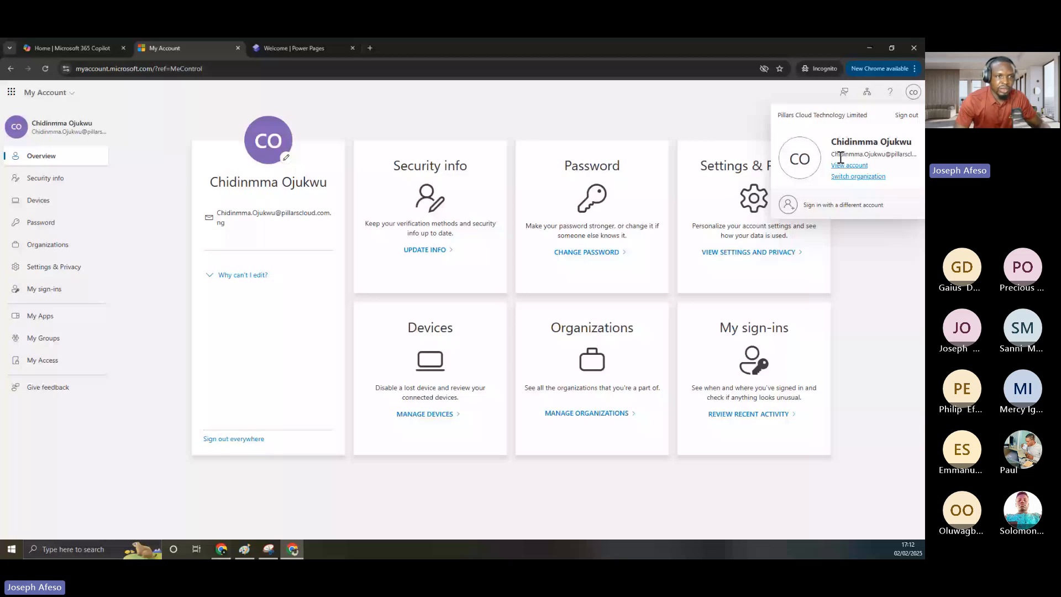
left_click(118, 70)
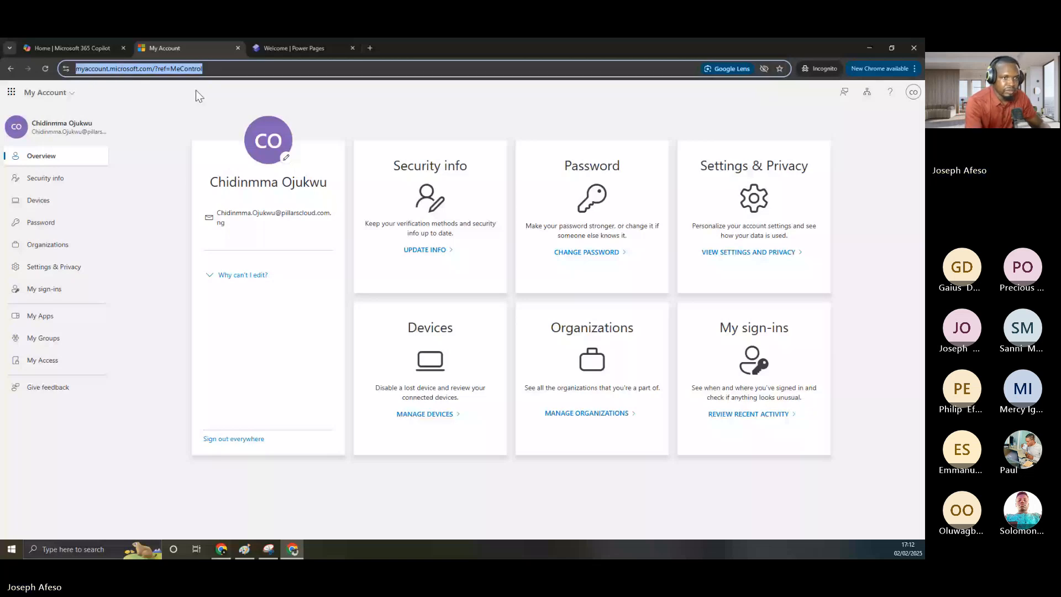
type("off")
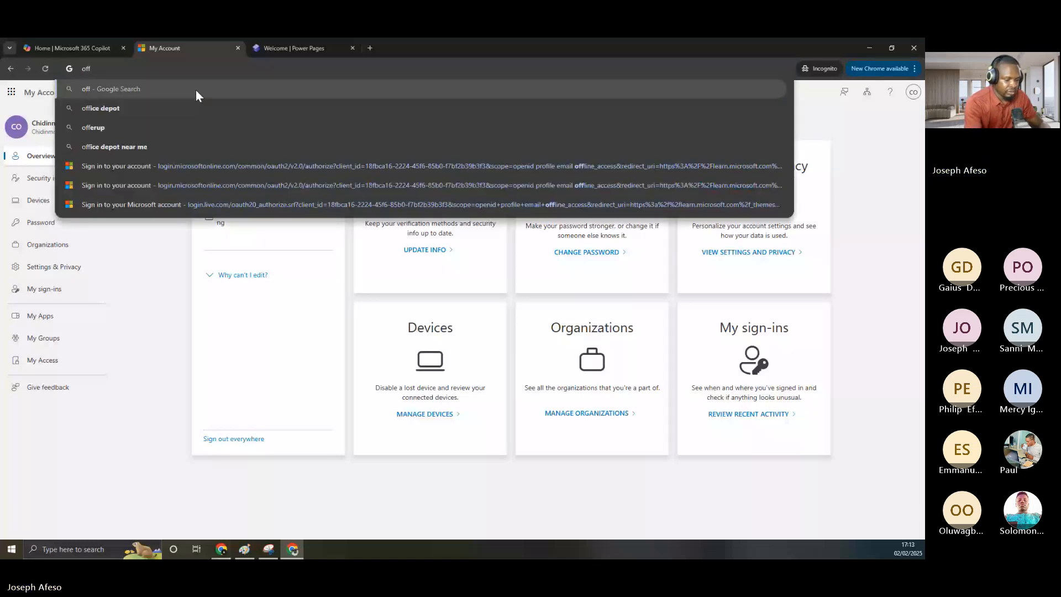
type("ice.com")
key("Return")
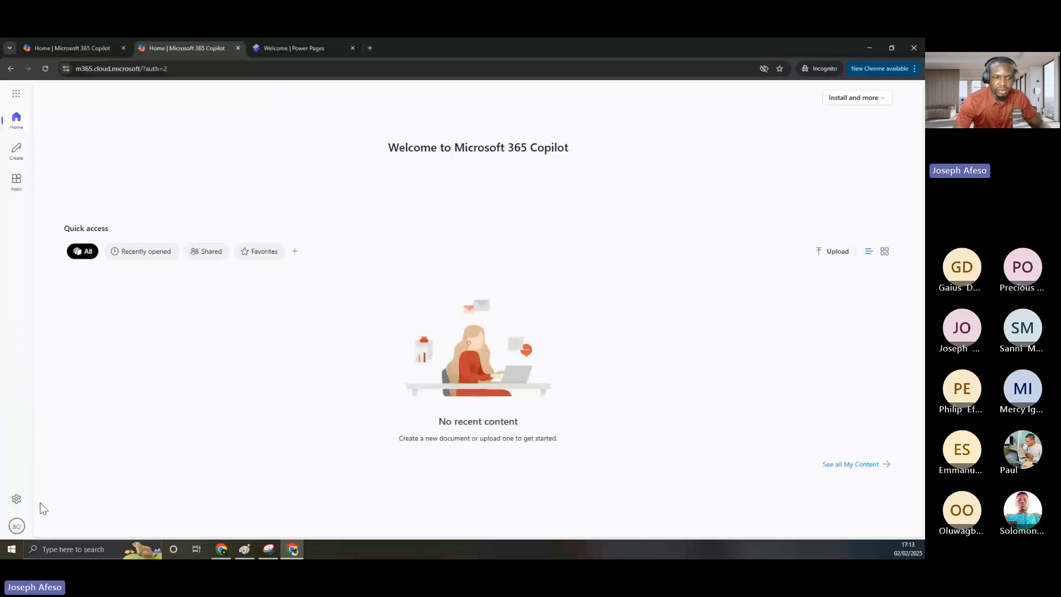
Switch the Copilot session to the newly created user's account
left_click(17, 526)
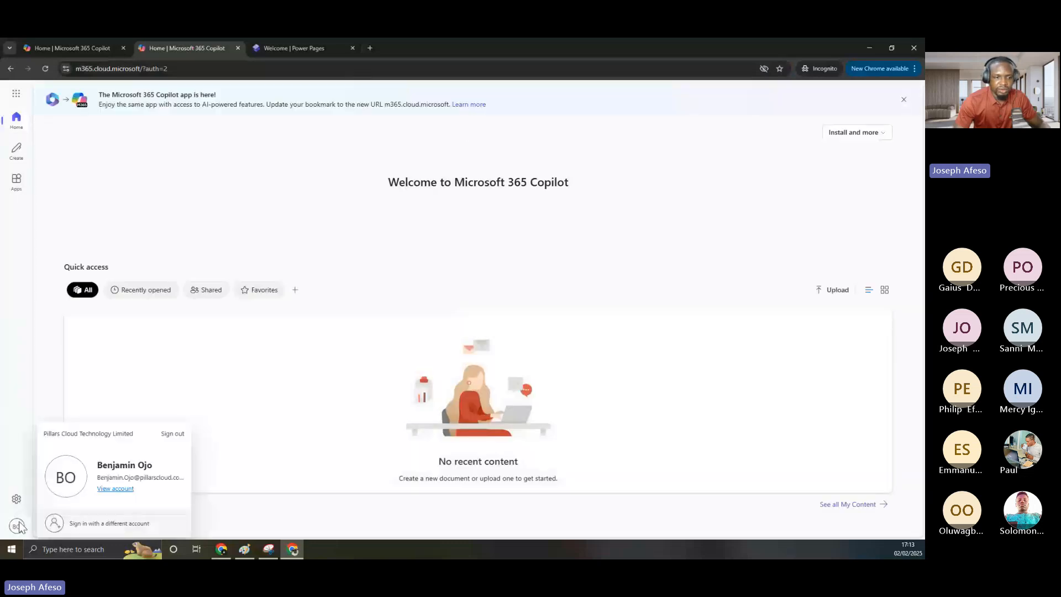
left_click(122, 523)
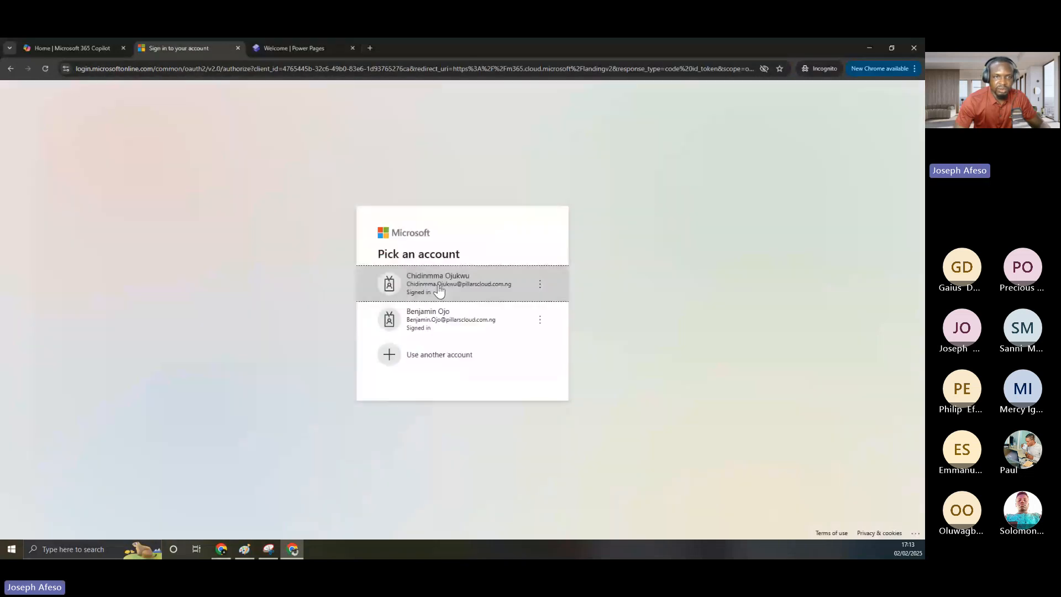
left_click(439, 288)
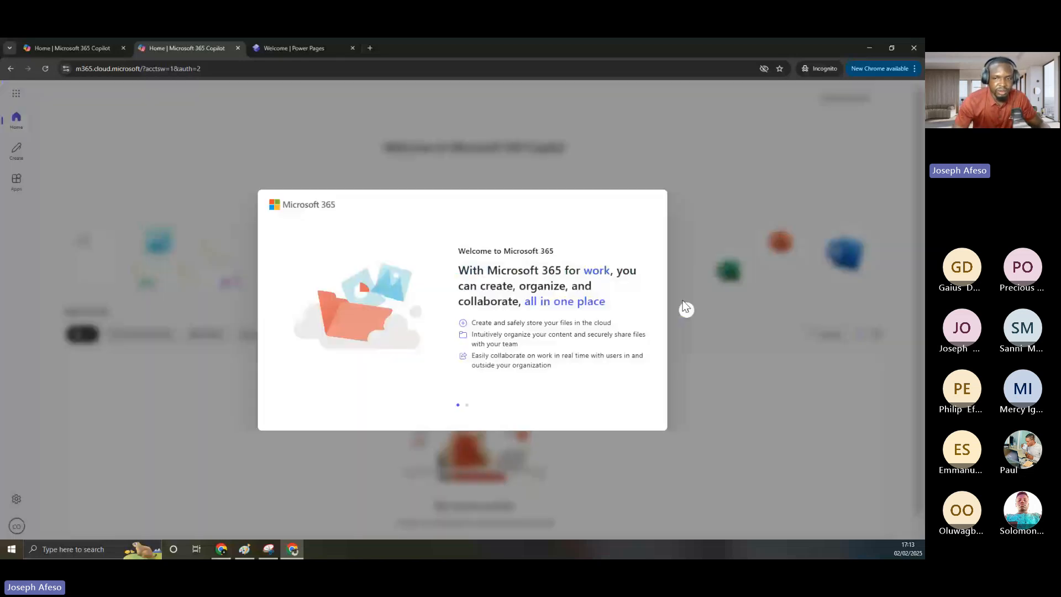
Step through and close the welcome tour, then glance at the apps list and close it
left_click(686, 308)
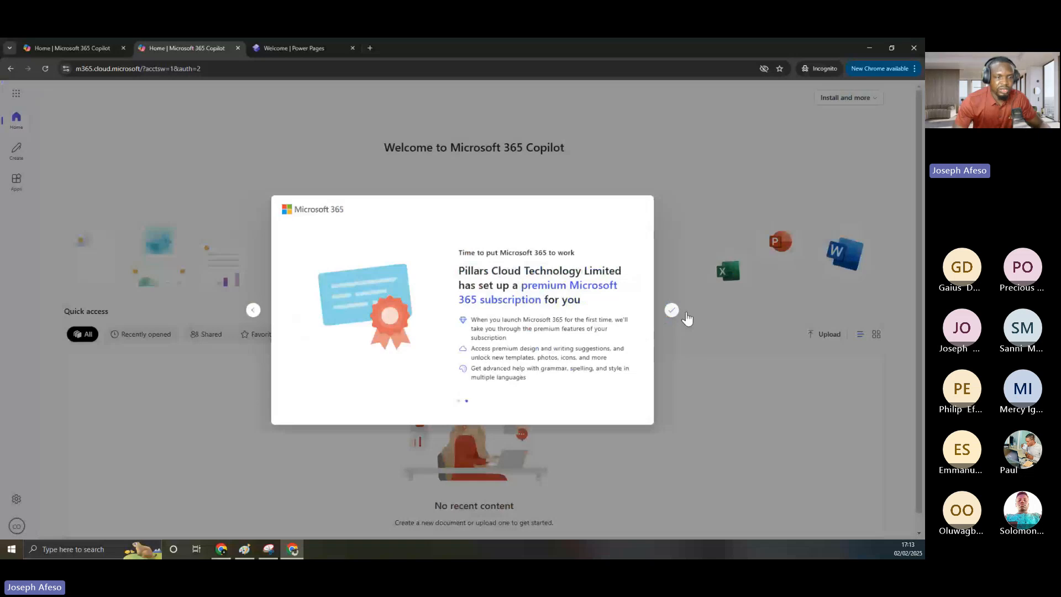
left_click(670, 310)
left_click(16, 93)
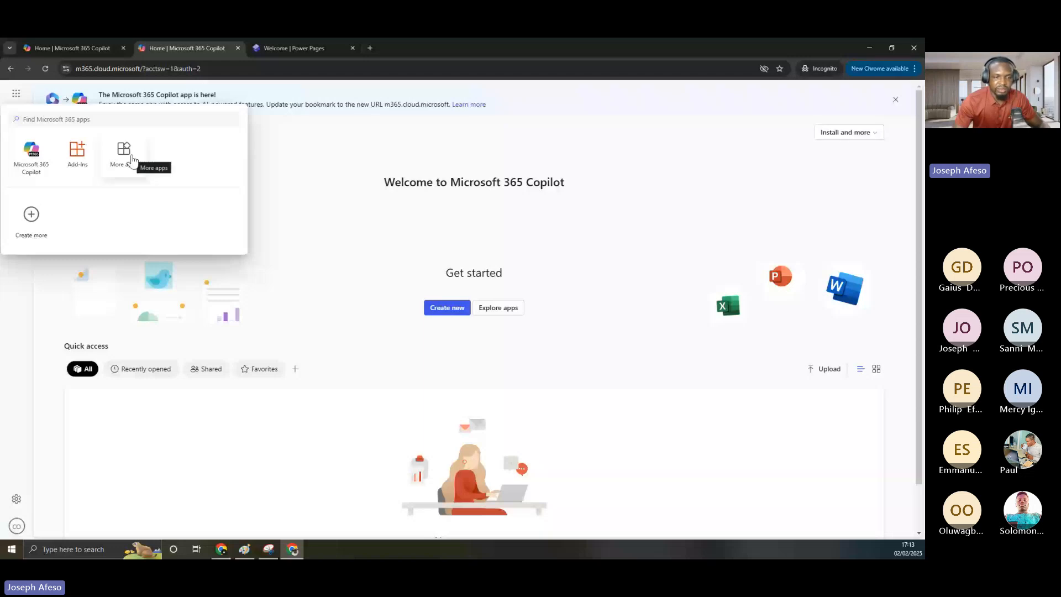
left_click(132, 159)
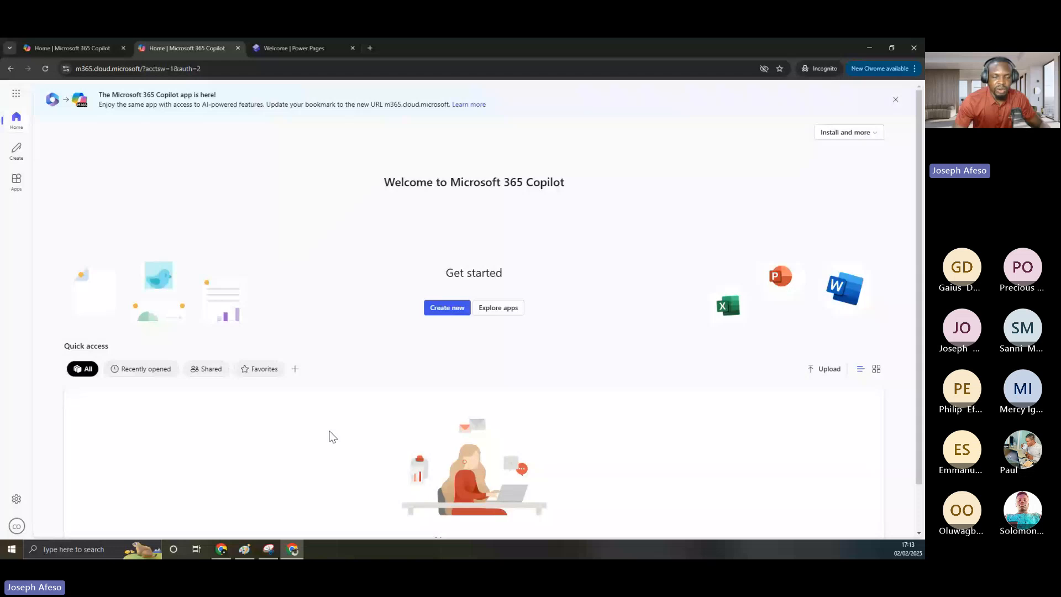
Close the new user's details panel and uncheck their row, setting Copilot and Paint aside
left_click(872, 46)
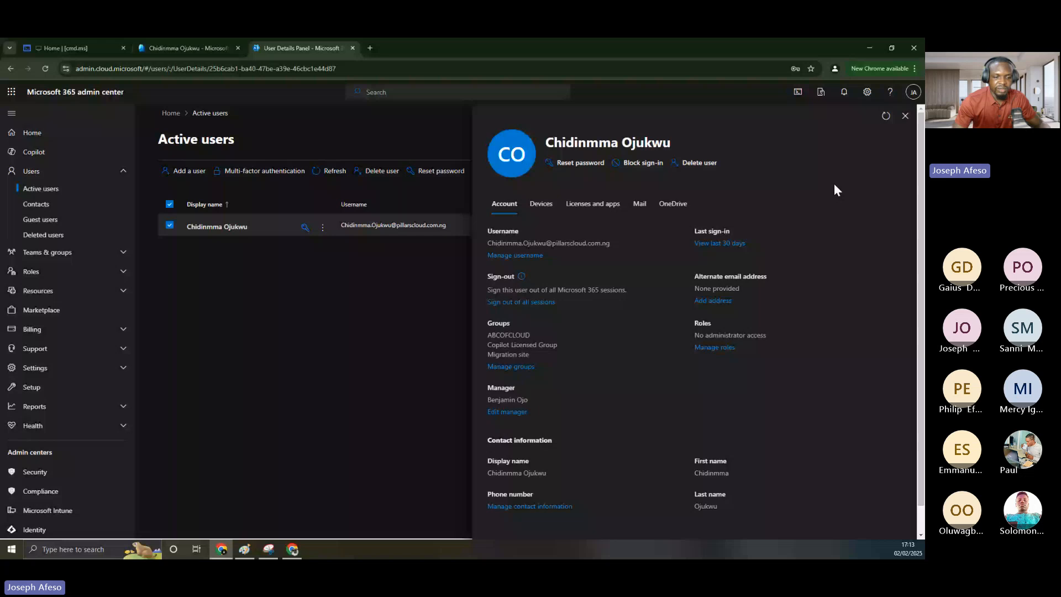
left_click(905, 115)
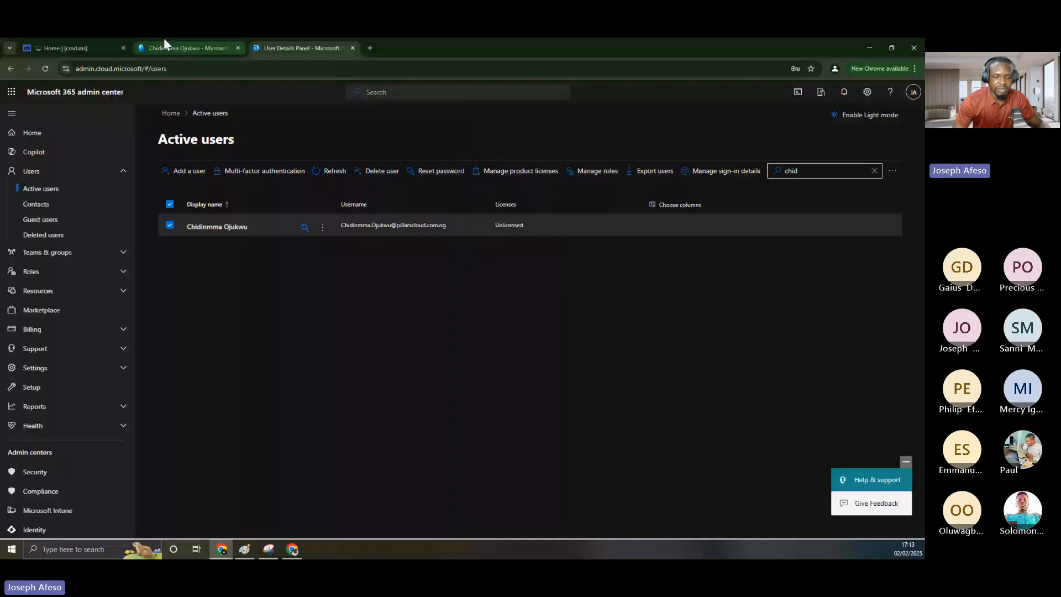
left_click(248, 550)
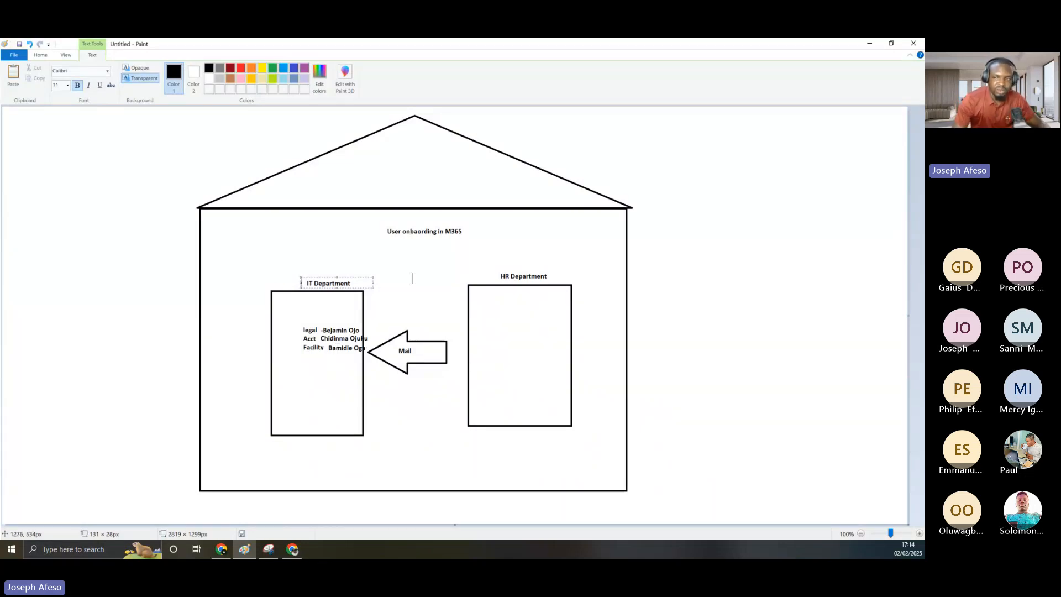
left_click(868, 42)
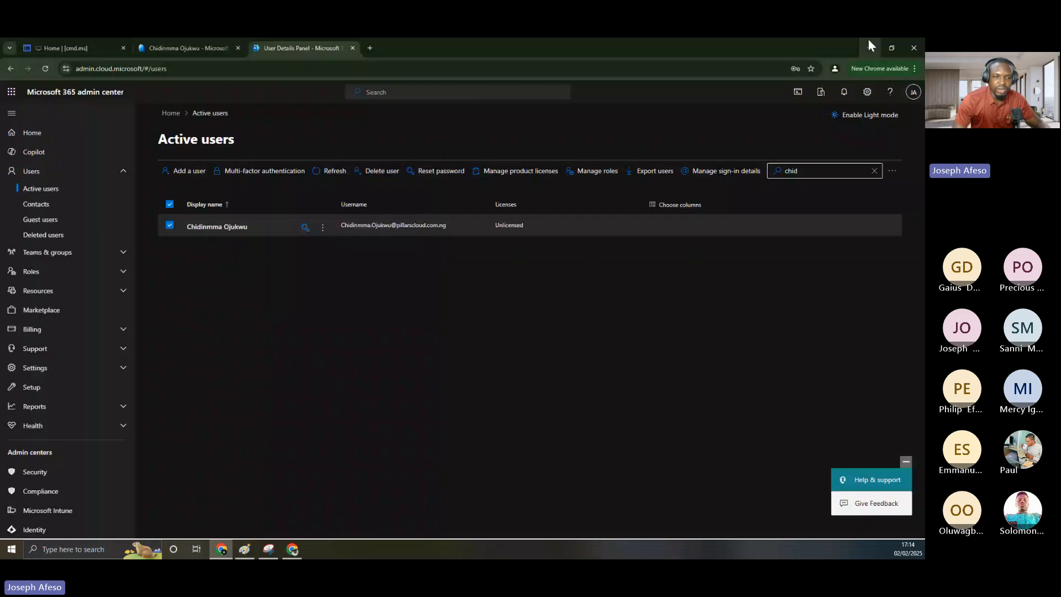
left_click(170, 226)
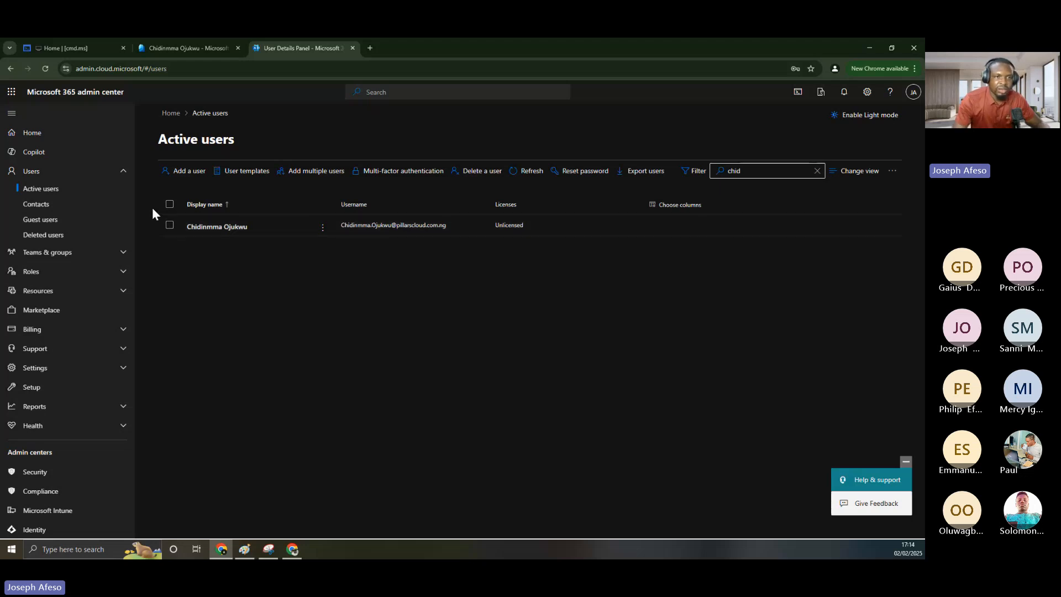
left_click(206, 47)
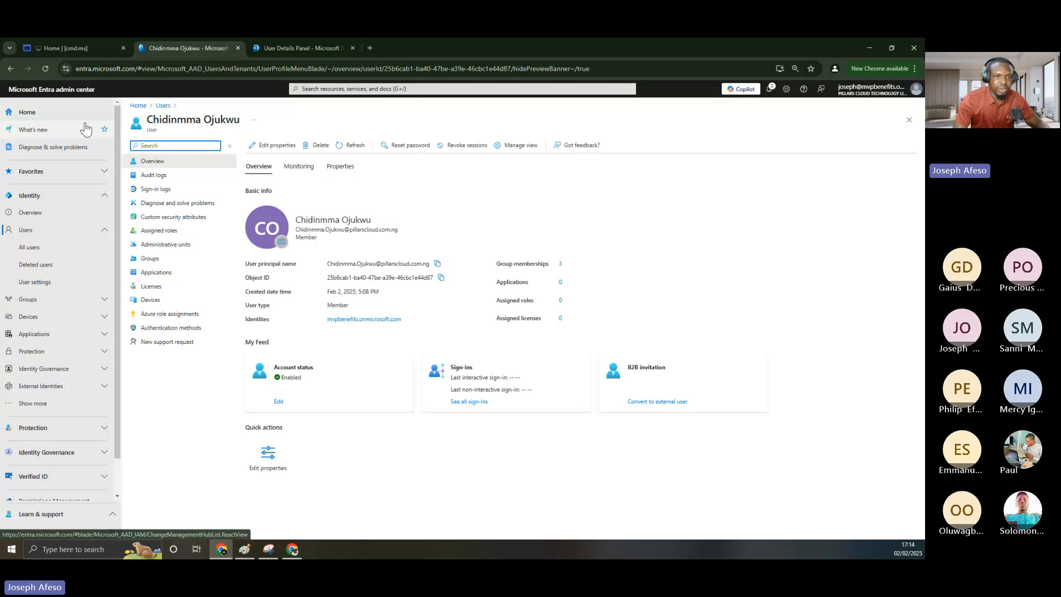
left_click(286, 48)
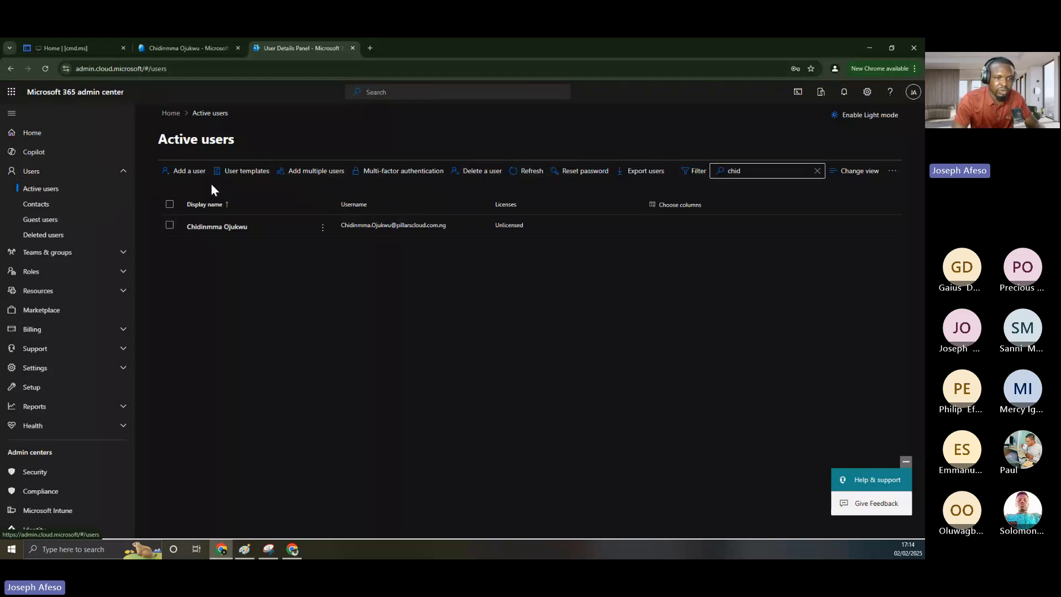
Open the Add multiple users page and glance at the onboarding diagram in Paint
left_click(305, 172)
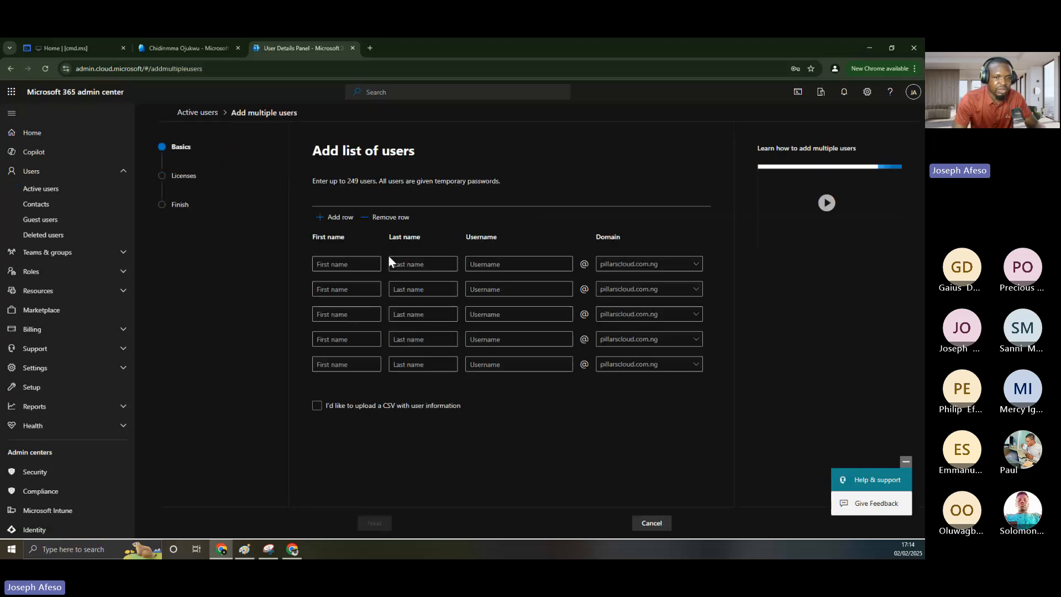
left_click(340, 264)
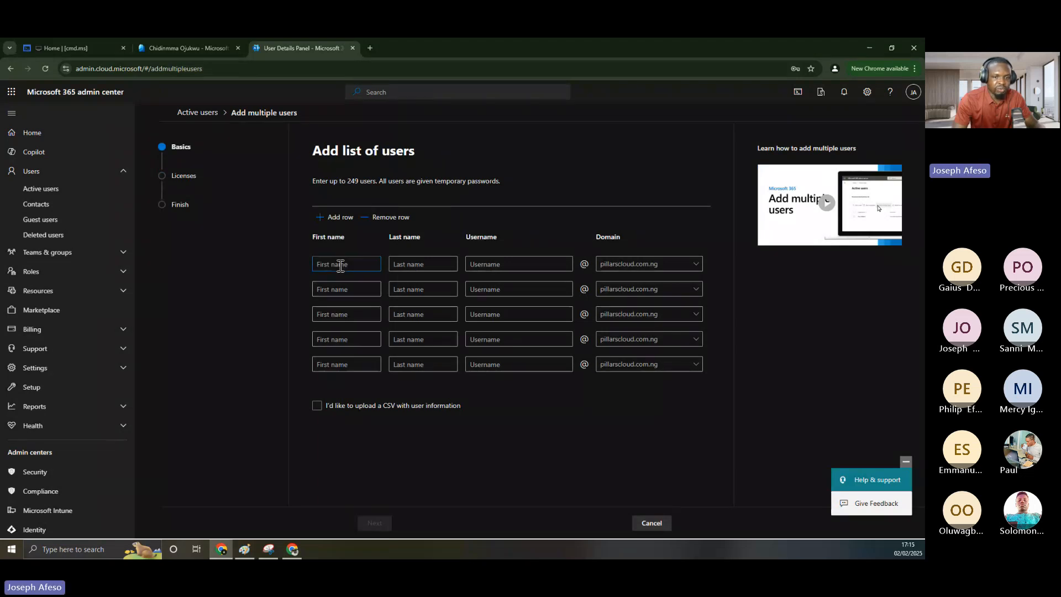
left_click(244, 549)
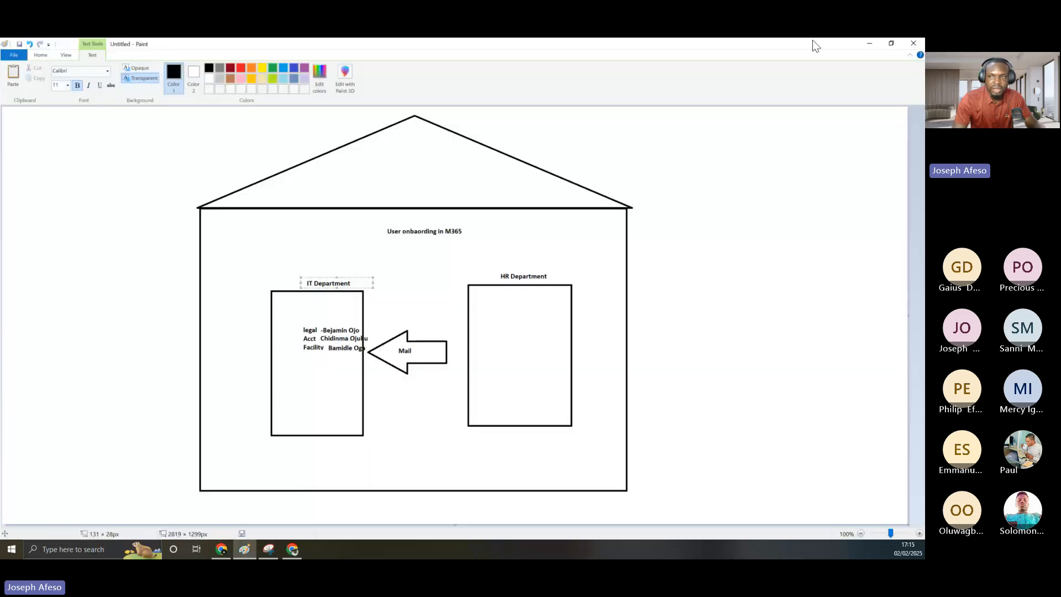
left_click(869, 44)
Fill in the first user's first name, last name and username, keeping domain pillarscloud.com.ng
left_click(326, 265)
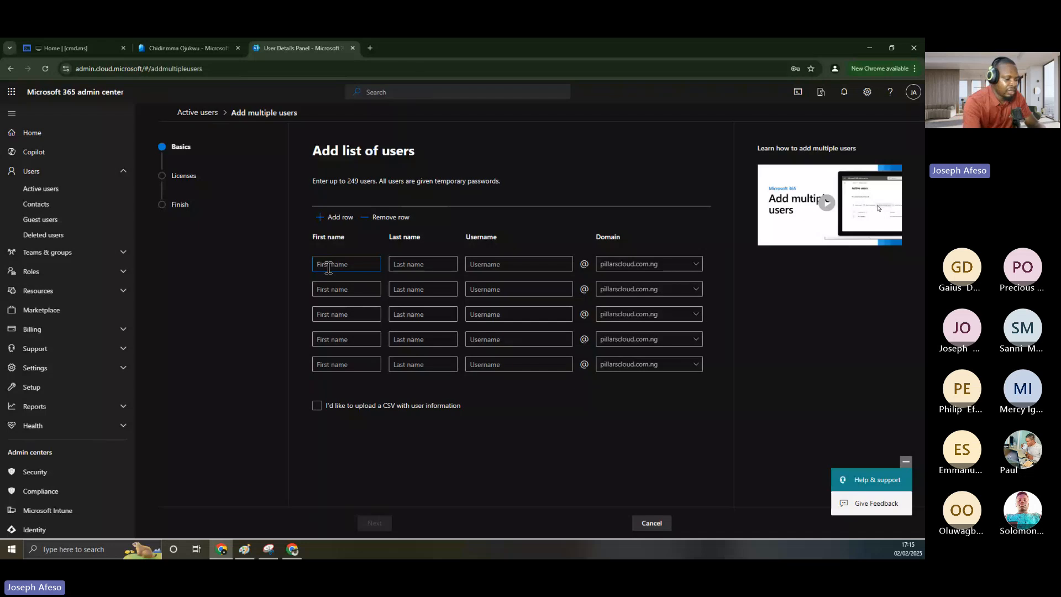
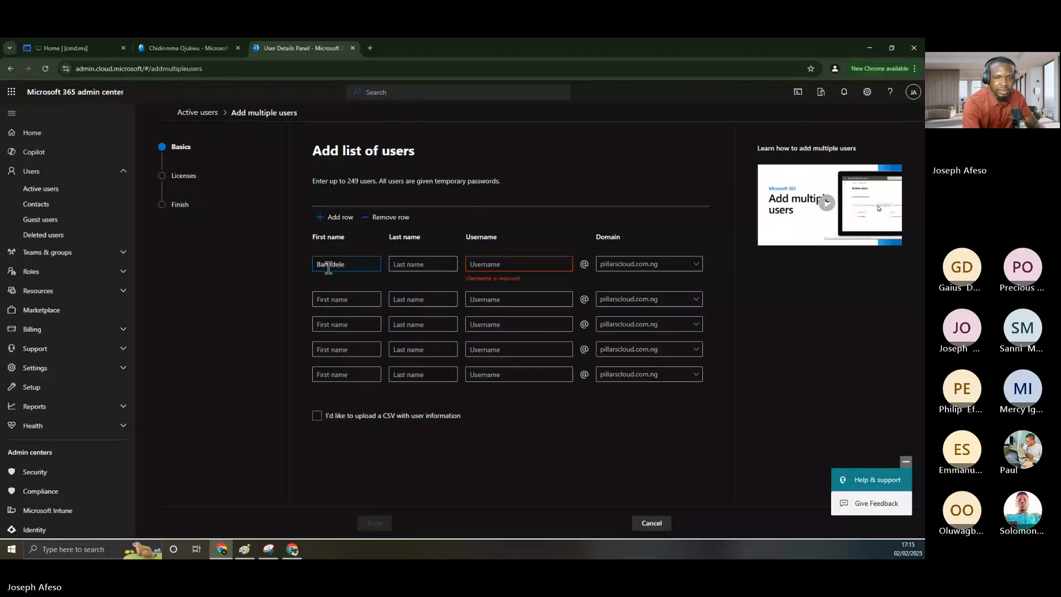
key("Tab")
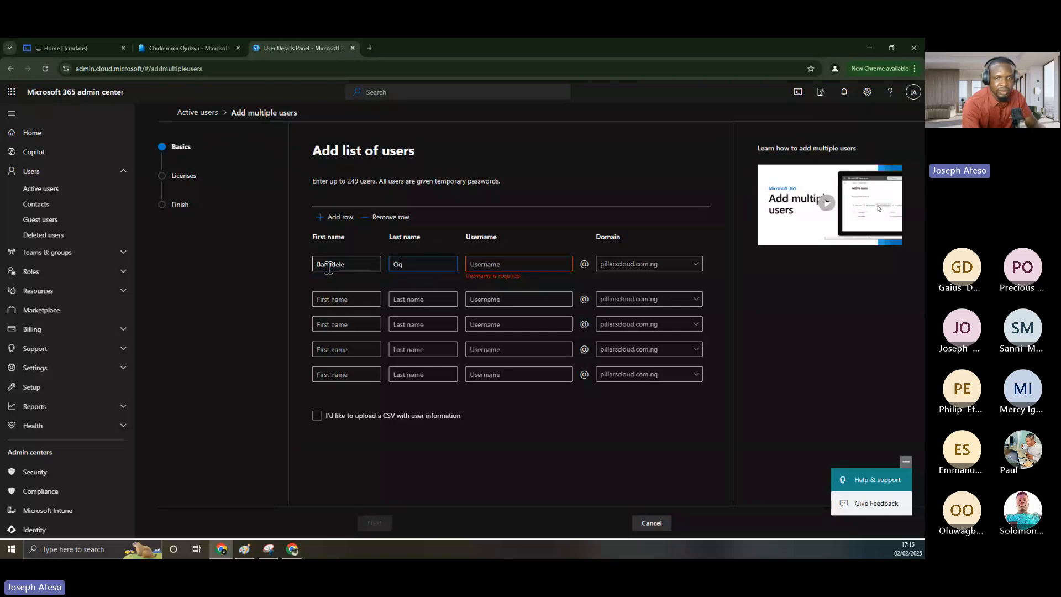
left_click(475, 264)
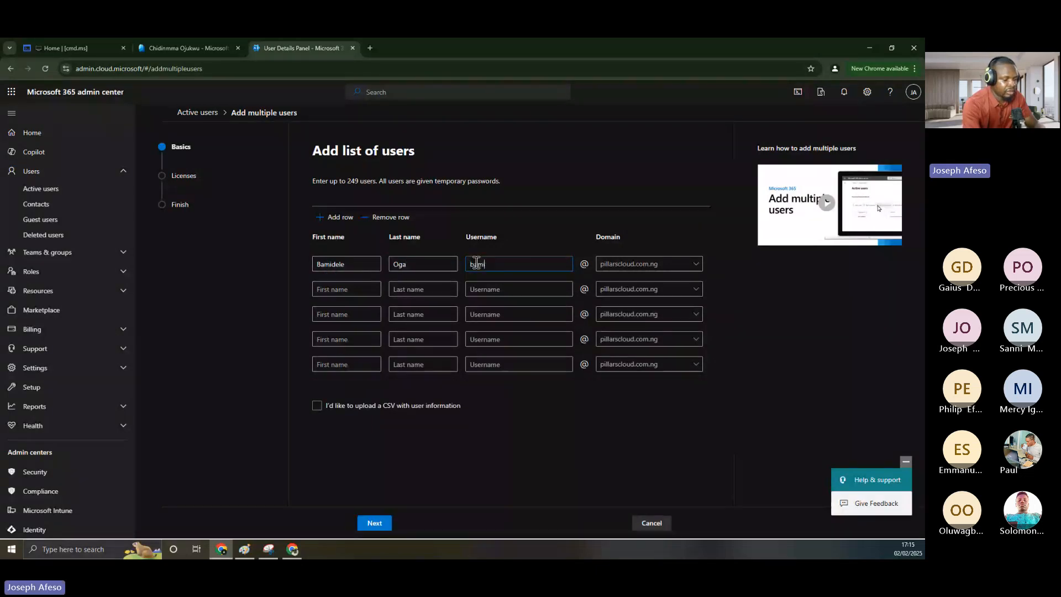
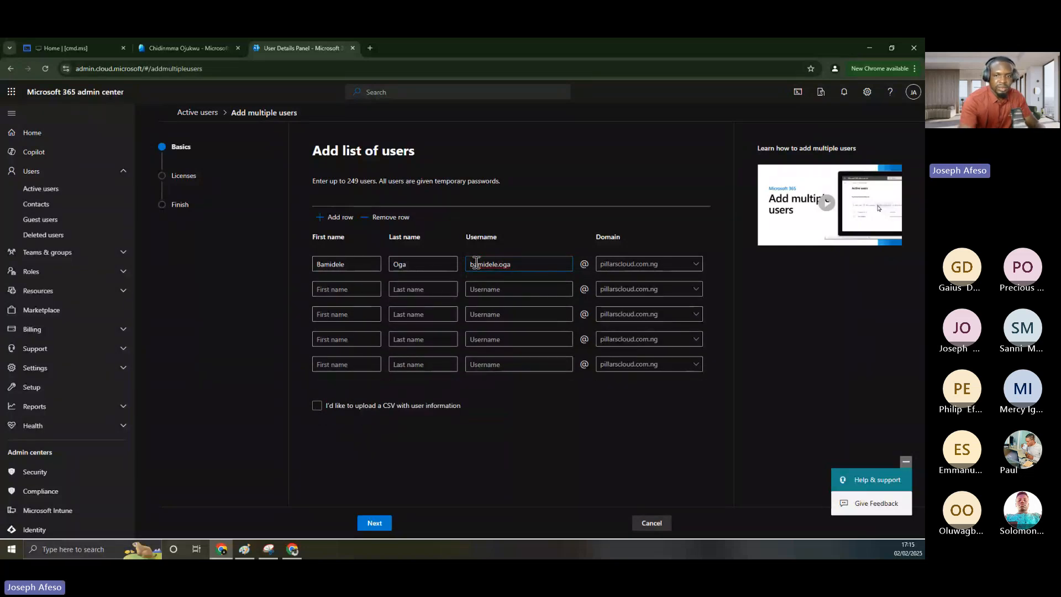
left_click(626, 270)
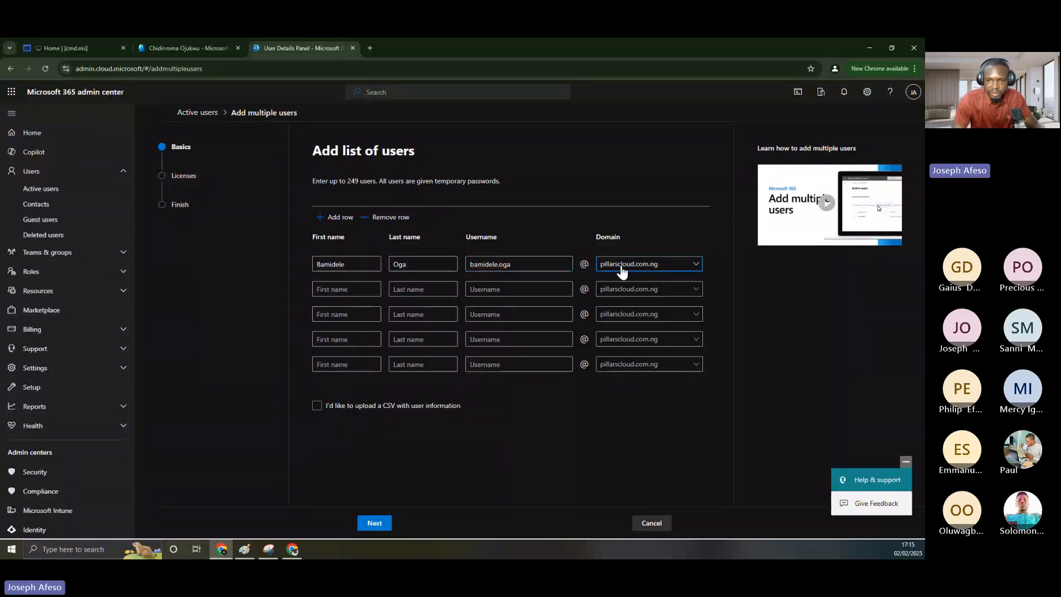
left_click(614, 211)
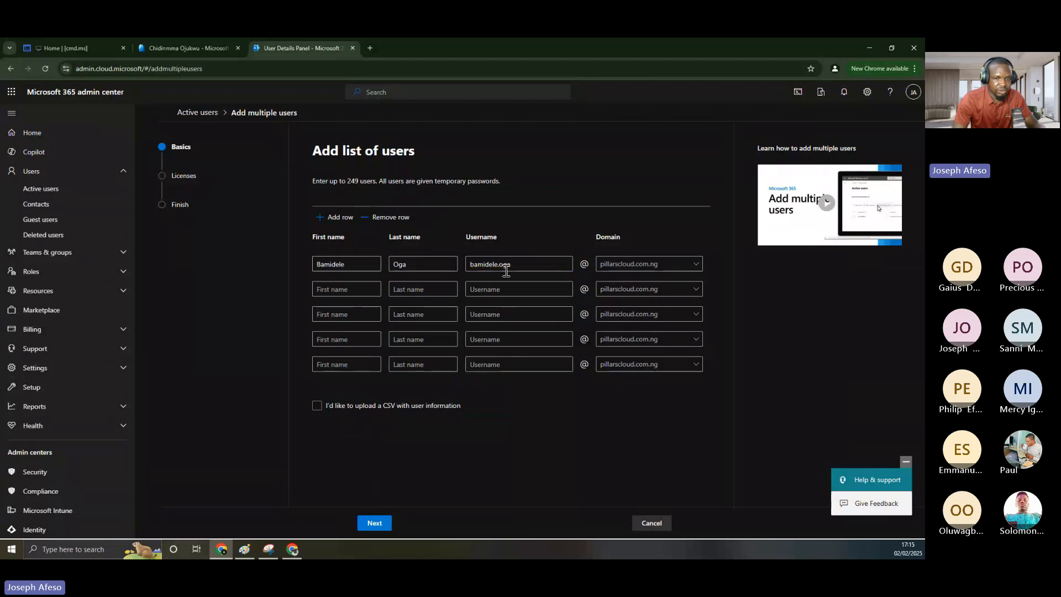
On the Licenses step choose Don't assign any licenses, then view the existing user's Entra profile
left_click(372, 524)
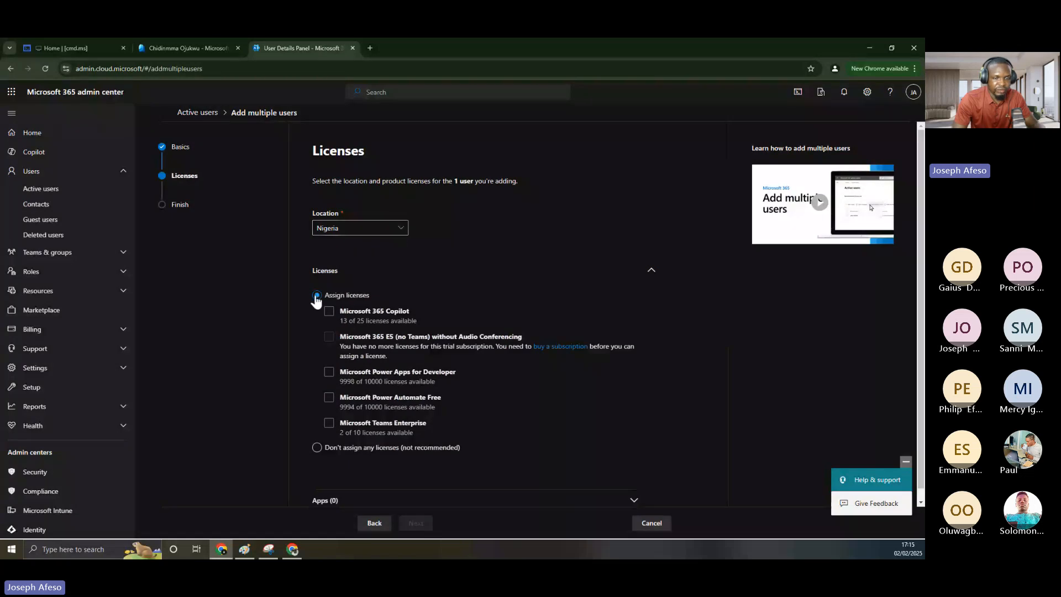
left_click(329, 424)
left_click(317, 448)
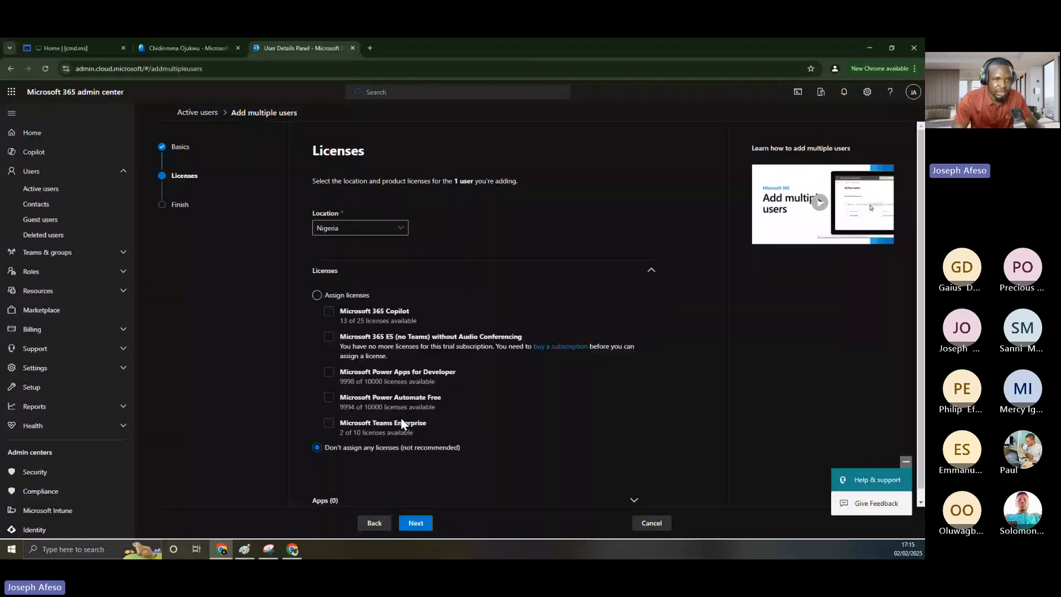
left_click(185, 48)
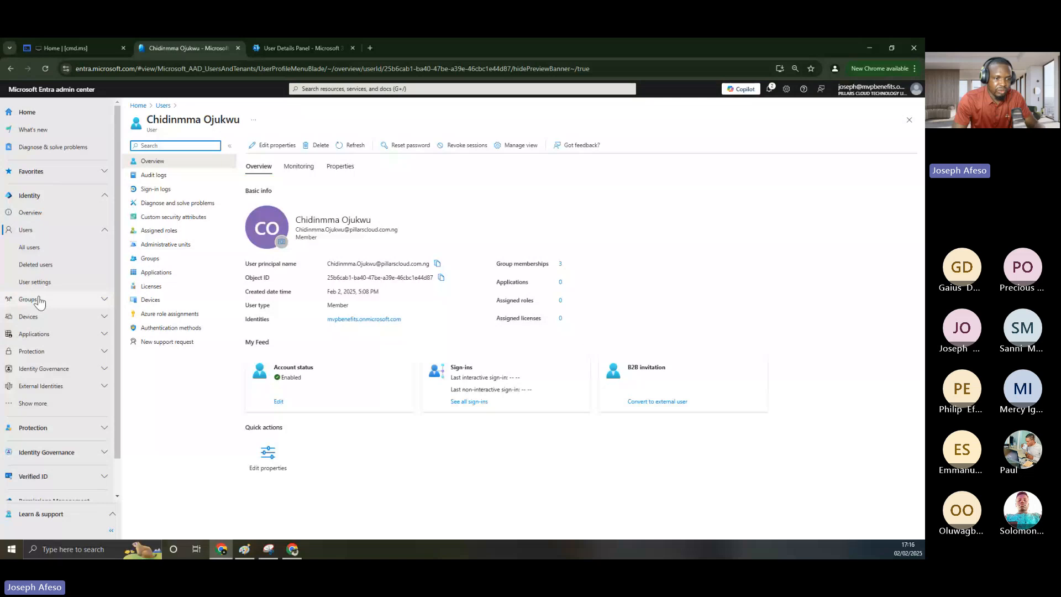
Return from Entra to the Add multiple users Licenses step showing location Nigeria
scroll(42, 401, "down", 1)
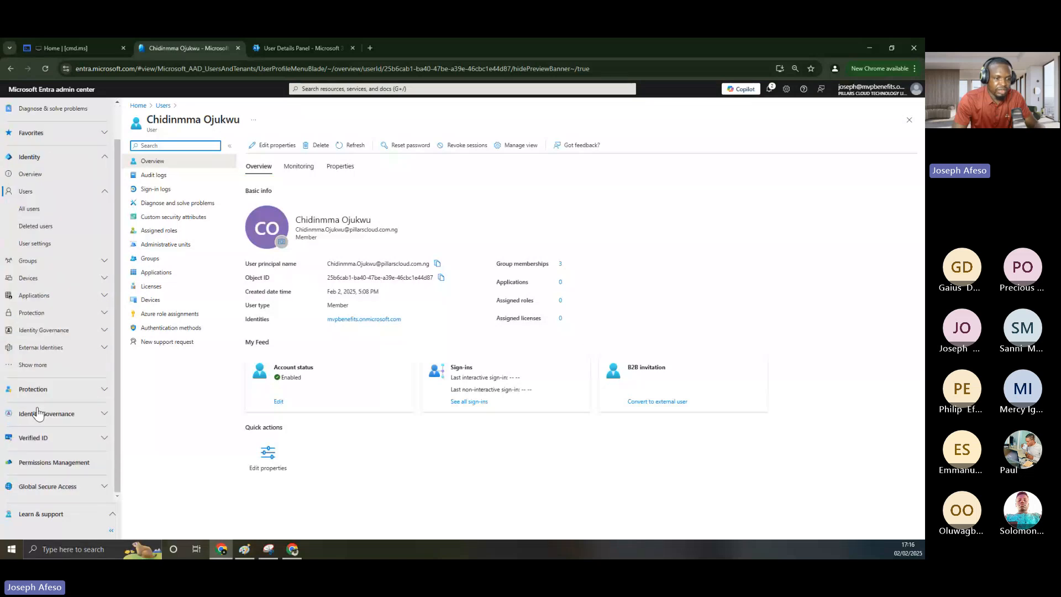
scroll(52, 277, "up", 1)
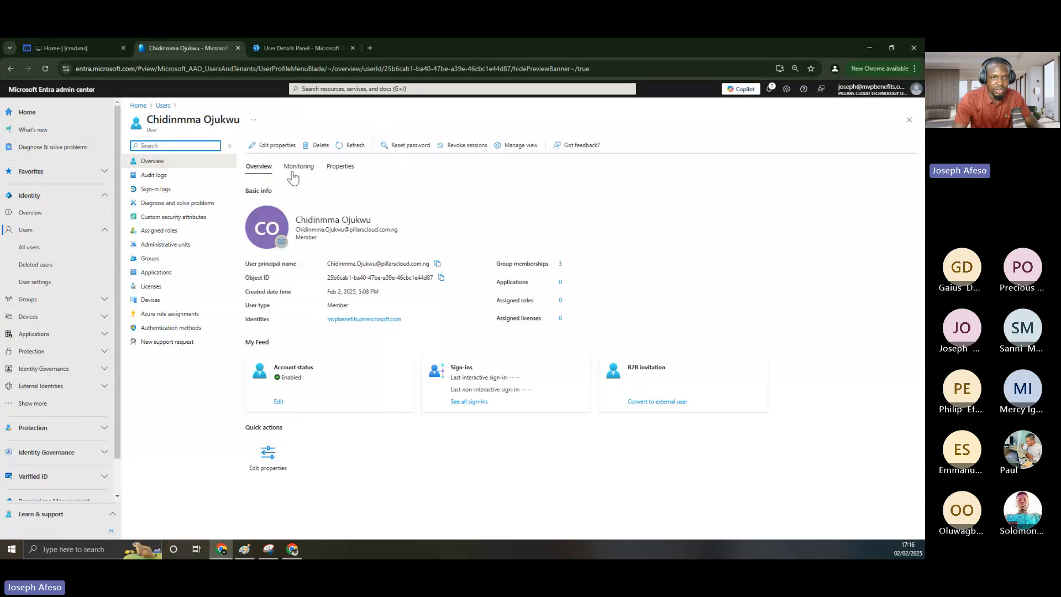
left_click(267, 46)
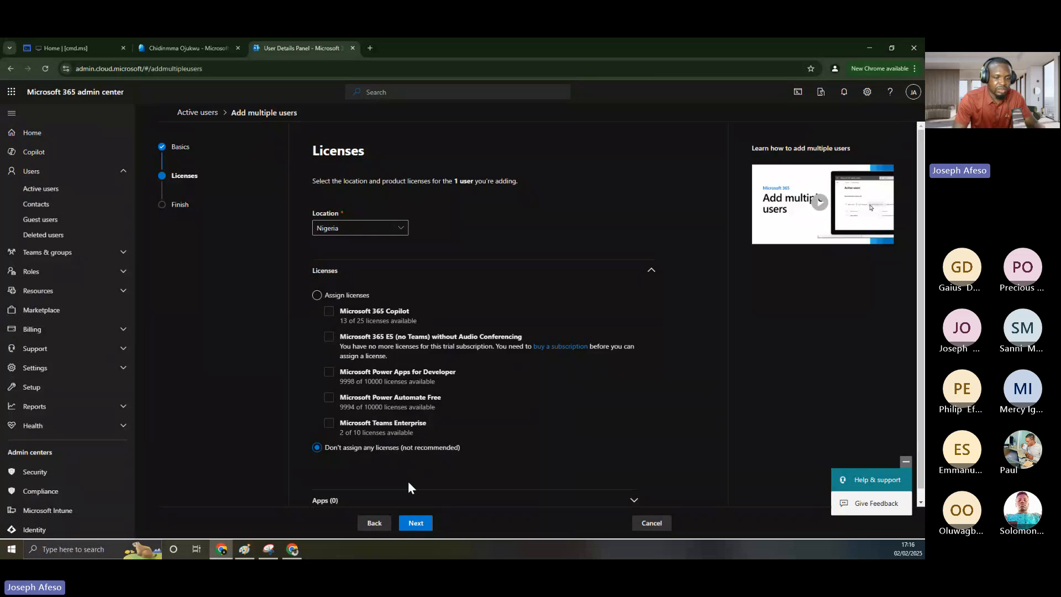
Review the unlicensed user on pillarscloud.com.ng and add them
left_click(416, 524)
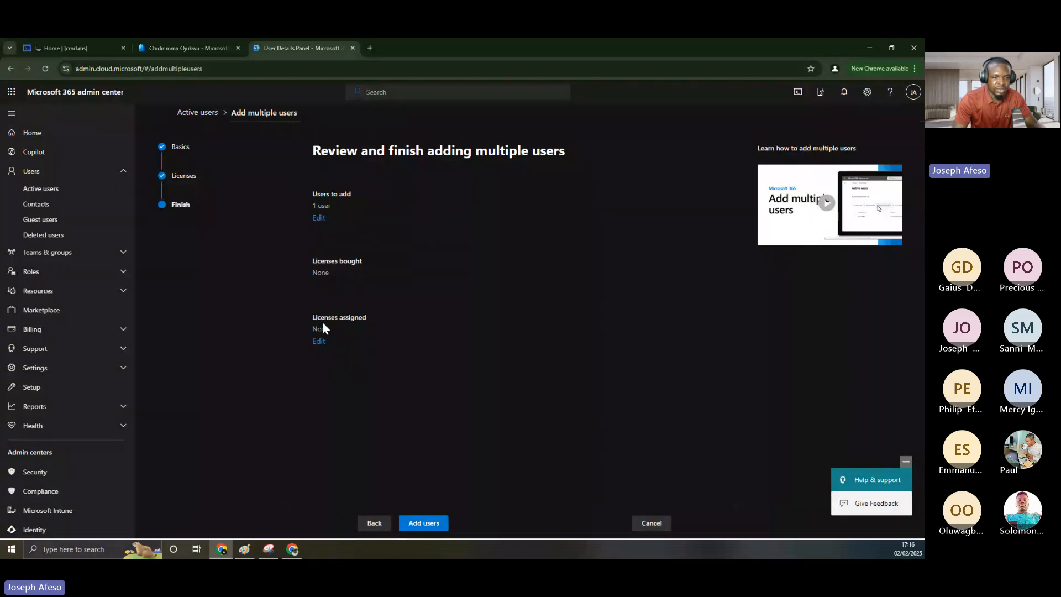
left_click(422, 522)
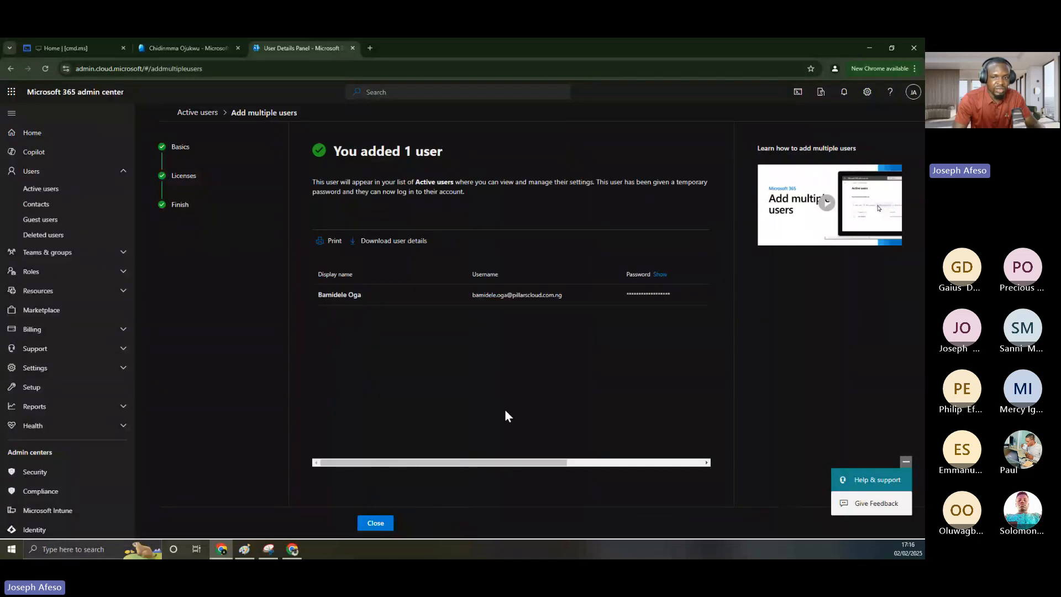
Open the new user's details panel from the confirmation and close it again
left_click_drag(627, 293, 675, 286)
left_click(675, 286)
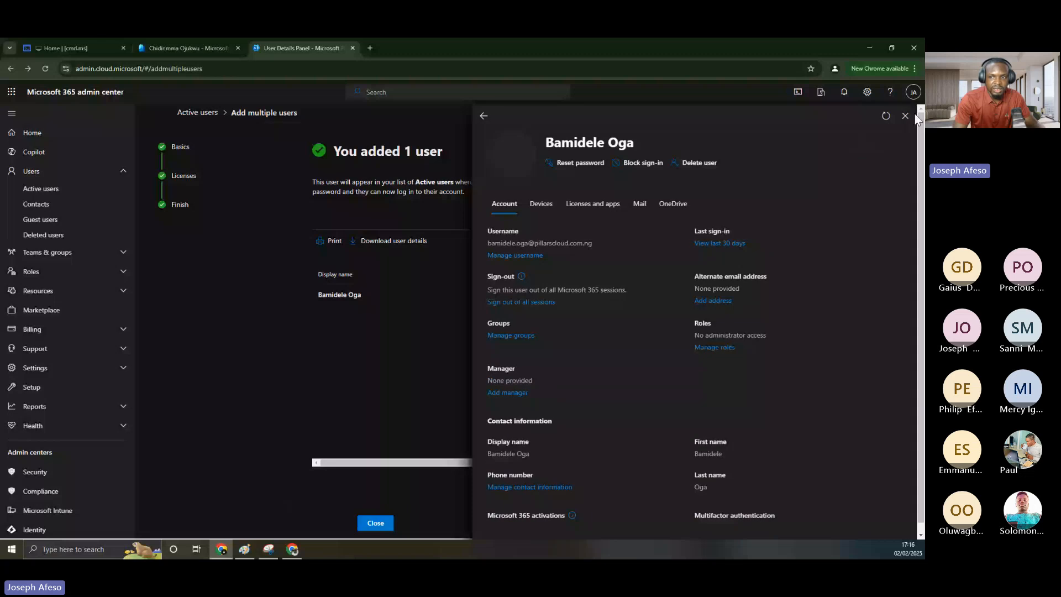
left_click(905, 115)
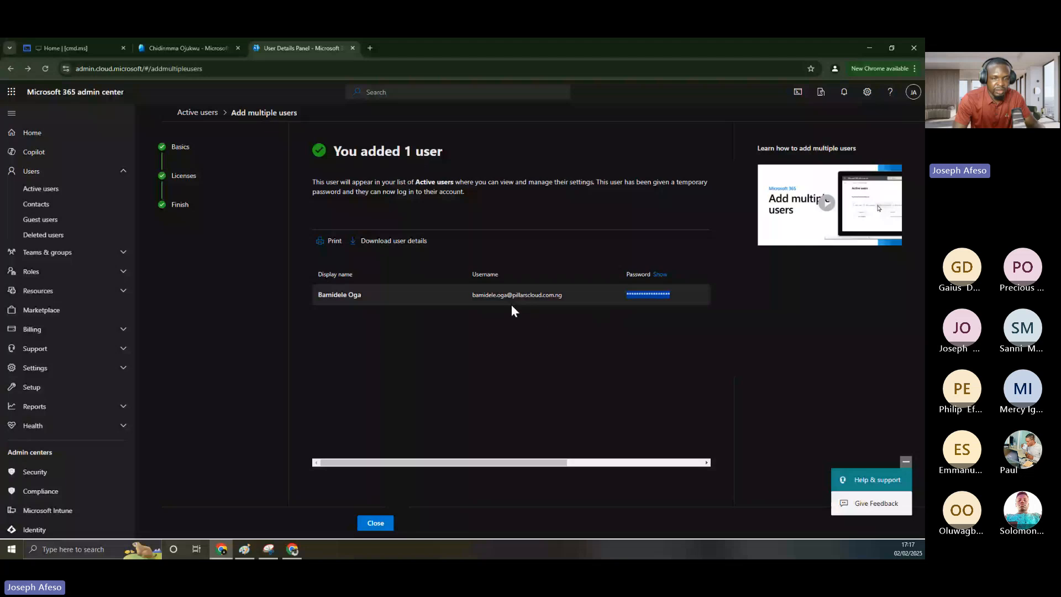
Check the new user's display name and username in the details panel, then dismiss the confirmation
left_click_drag(470, 294, 578, 293)
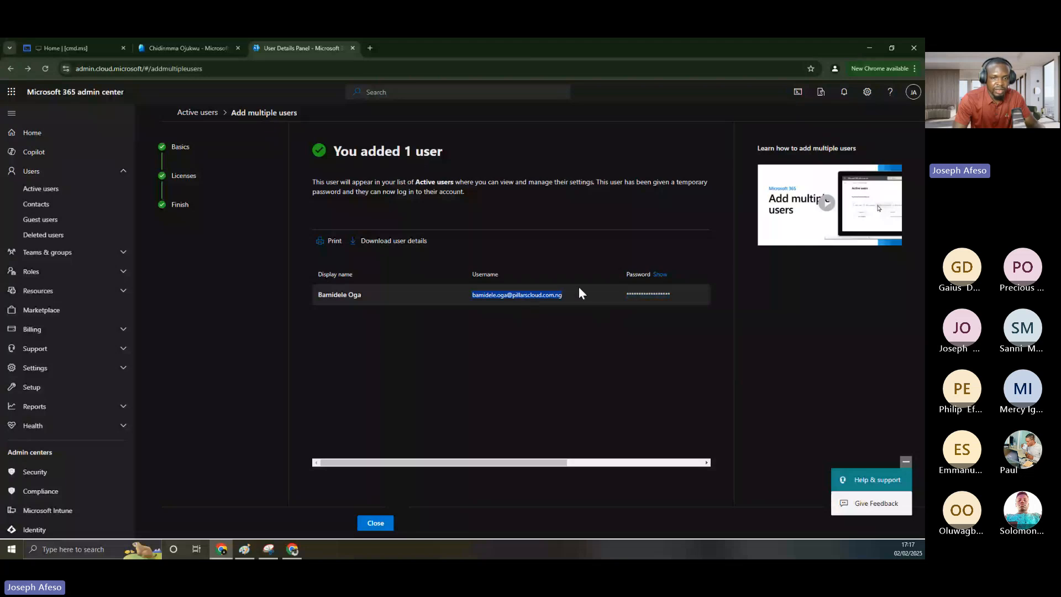
left_click(339, 295)
left_click_drag(316, 291, 377, 294)
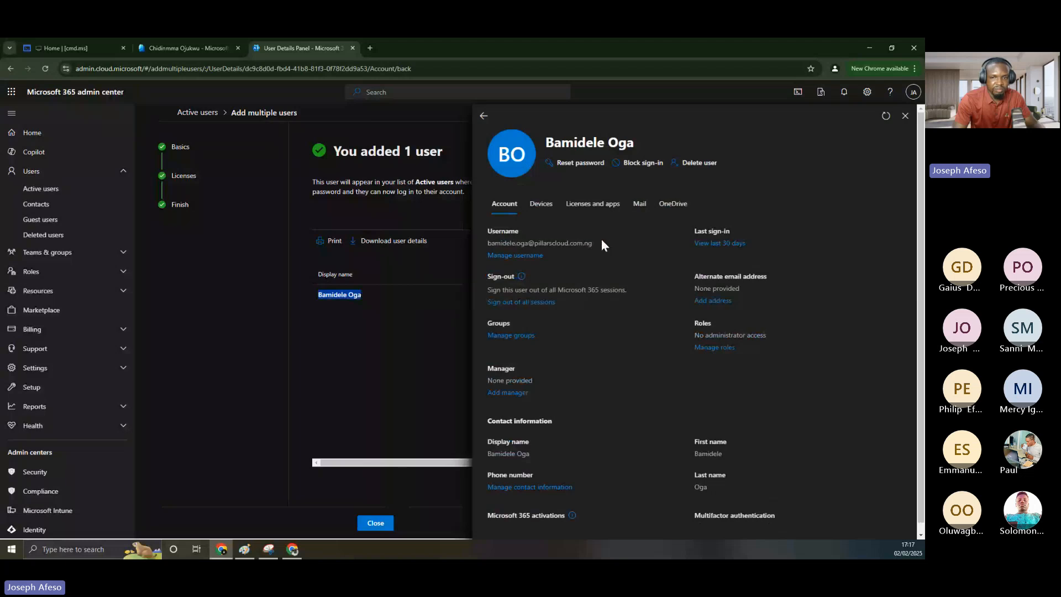
left_click_drag(600, 239, 474, 242)
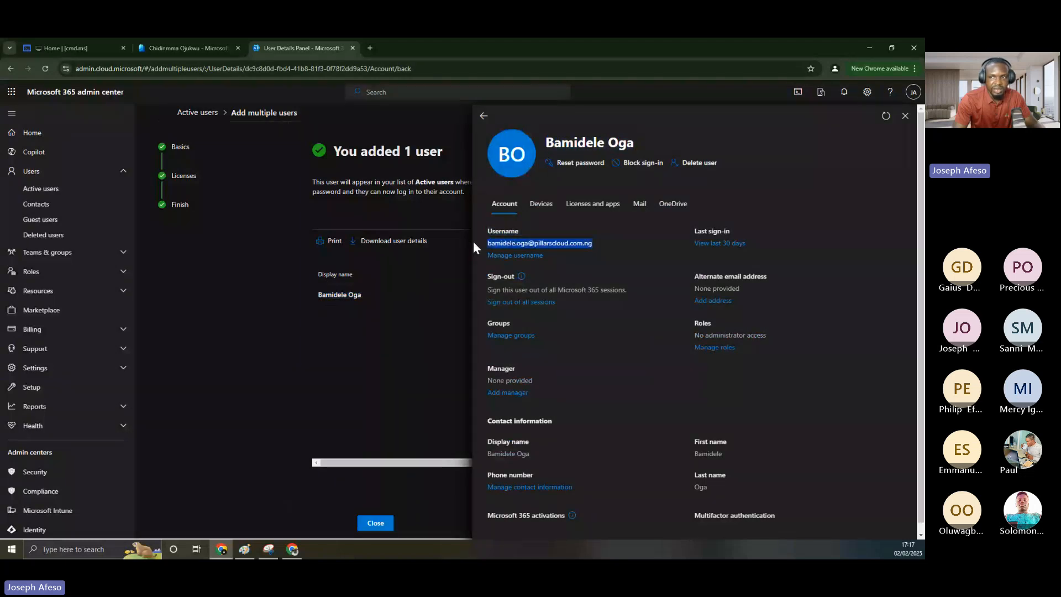
left_click(905, 115)
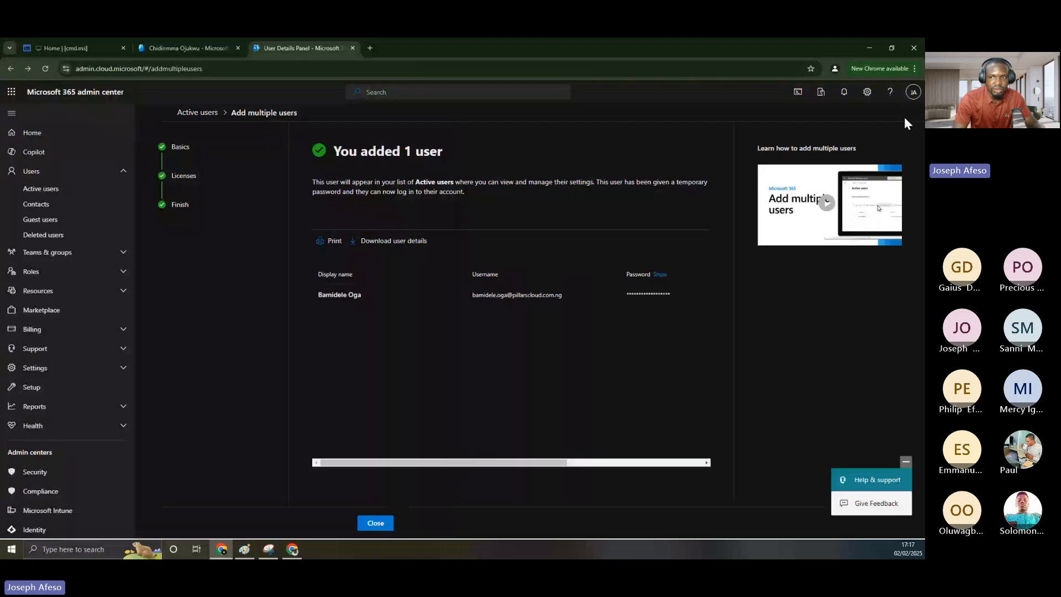
left_click(377, 525)
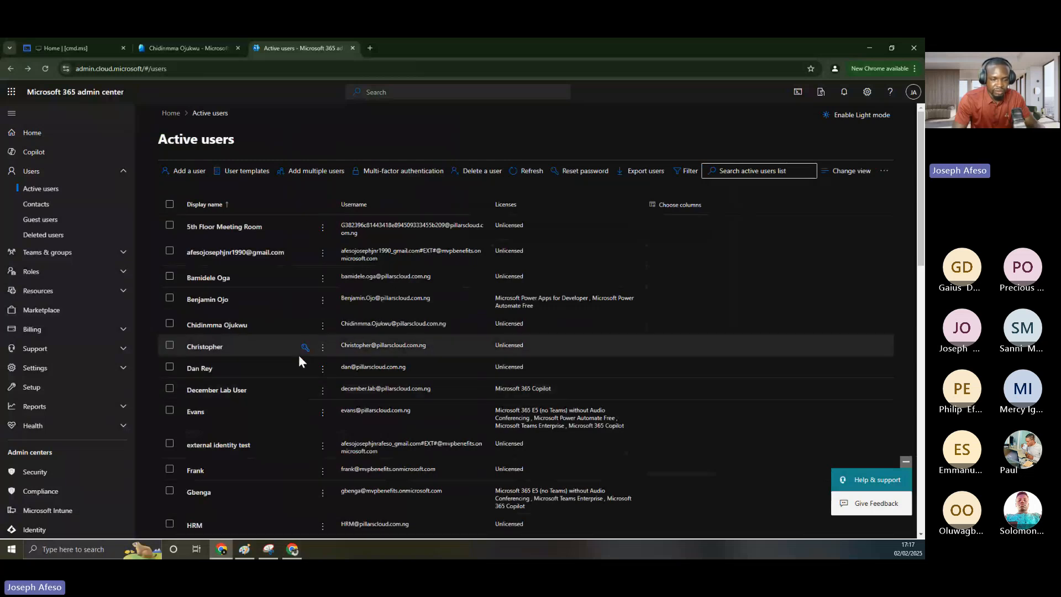
Bring the 'User onboarding in M365' diagram in Paint to the front
left_click(244, 549)
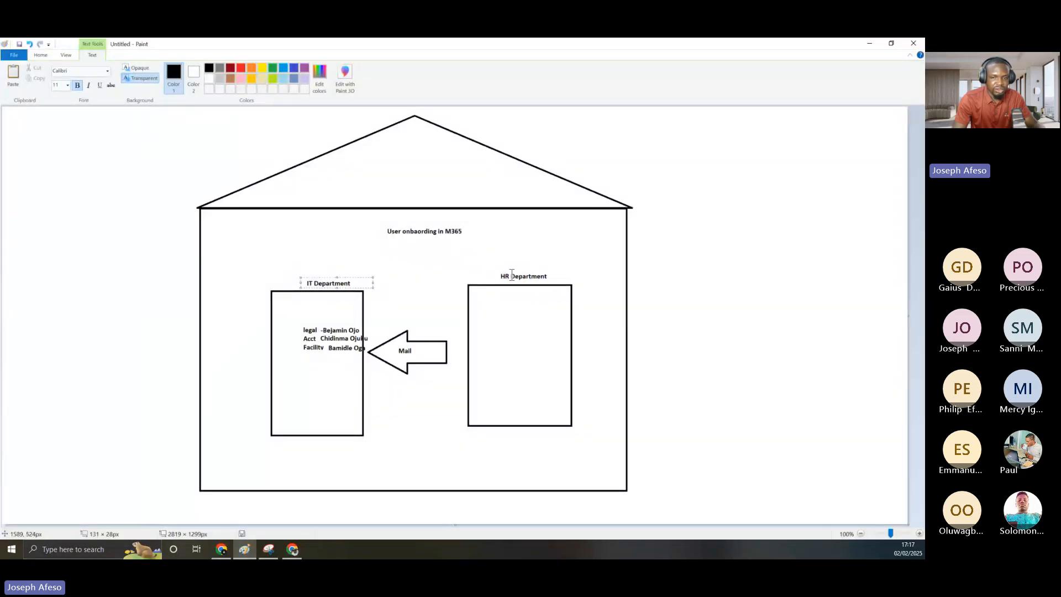
Place a text box over the HR Department label in the onboarding diagram
left_click_drag(500, 270, 573, 280)
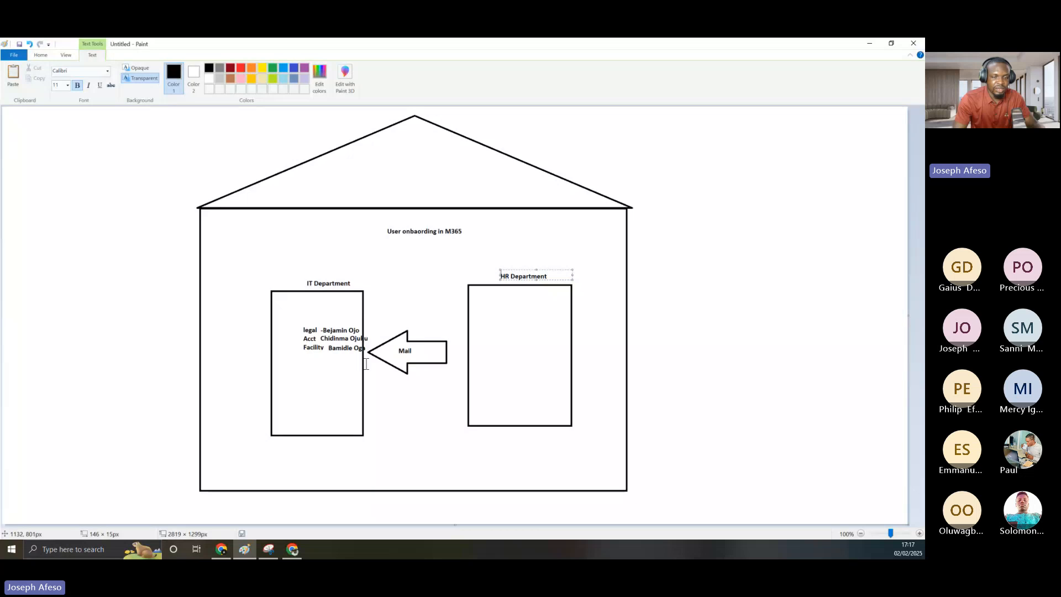
left_click(870, 45)
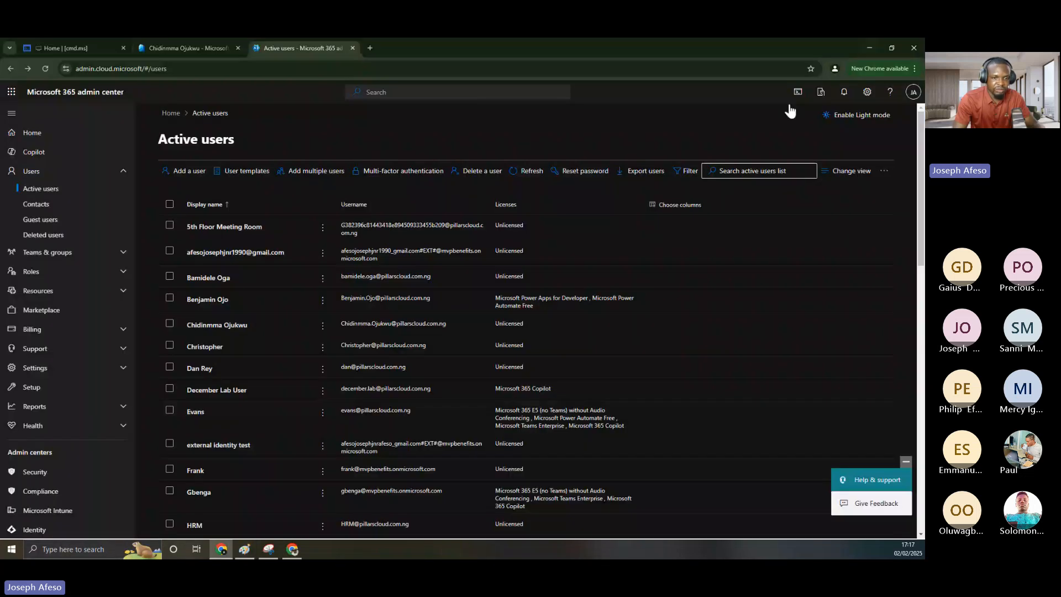
scroll(213, 419, "down", 4)
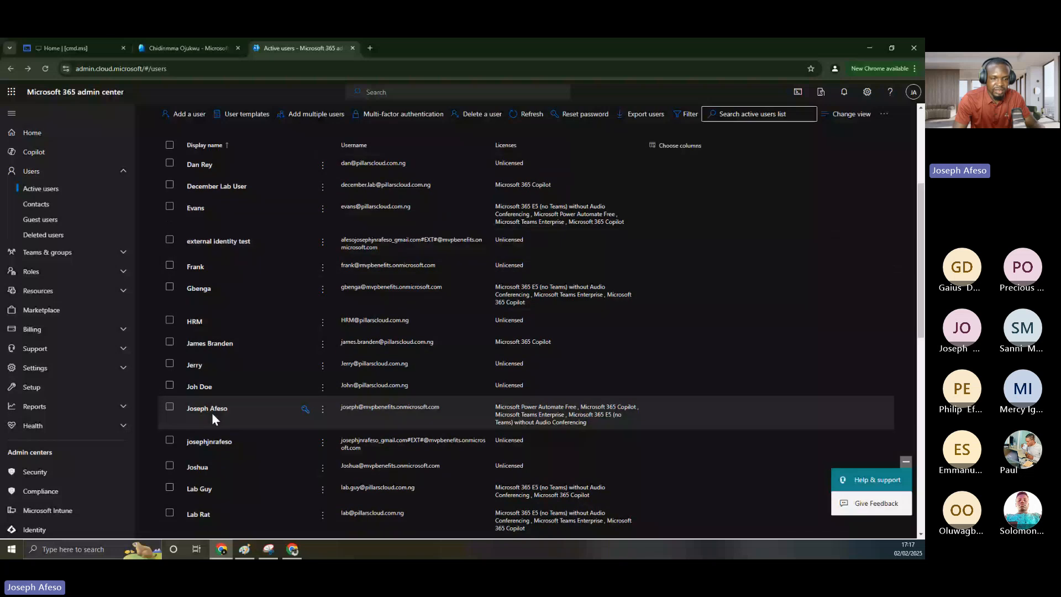
scroll(213, 419, "down", 5)
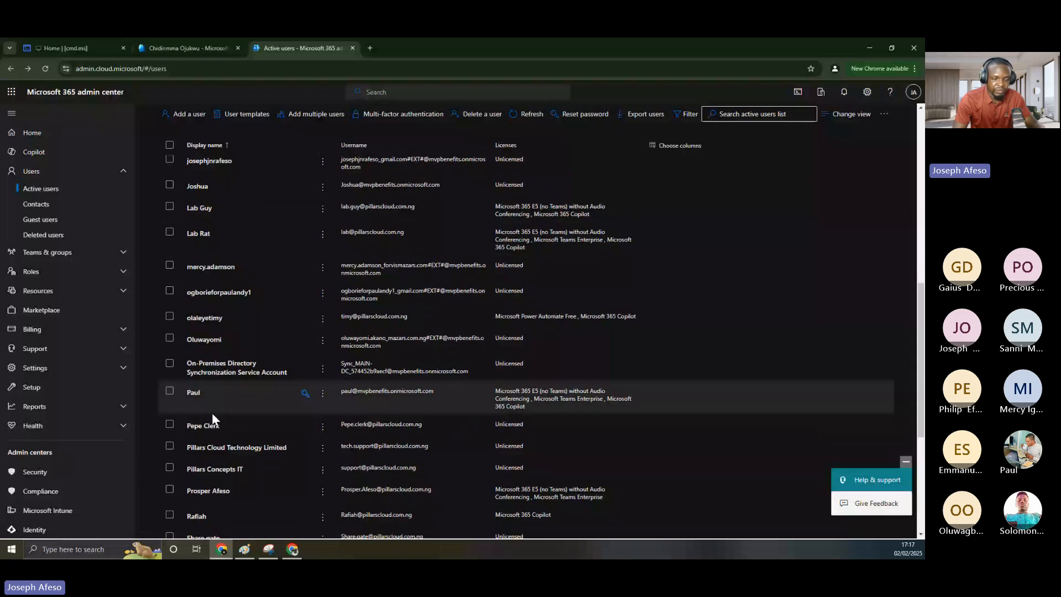
scroll(213, 419, "down", 2)
scroll(212, 419, "up", 2)
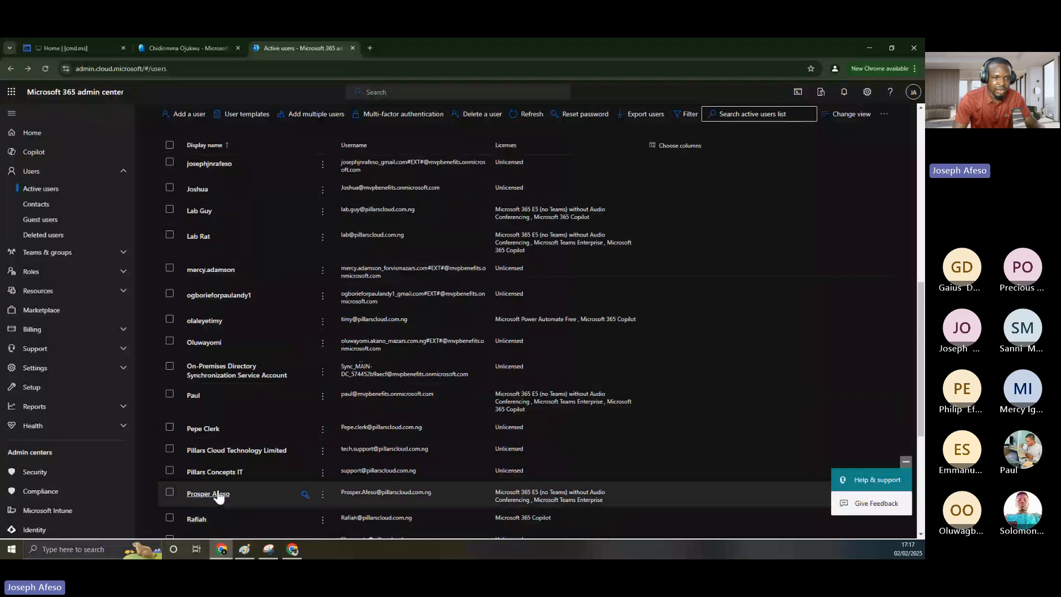
scroll(220, 496, "up", 10)
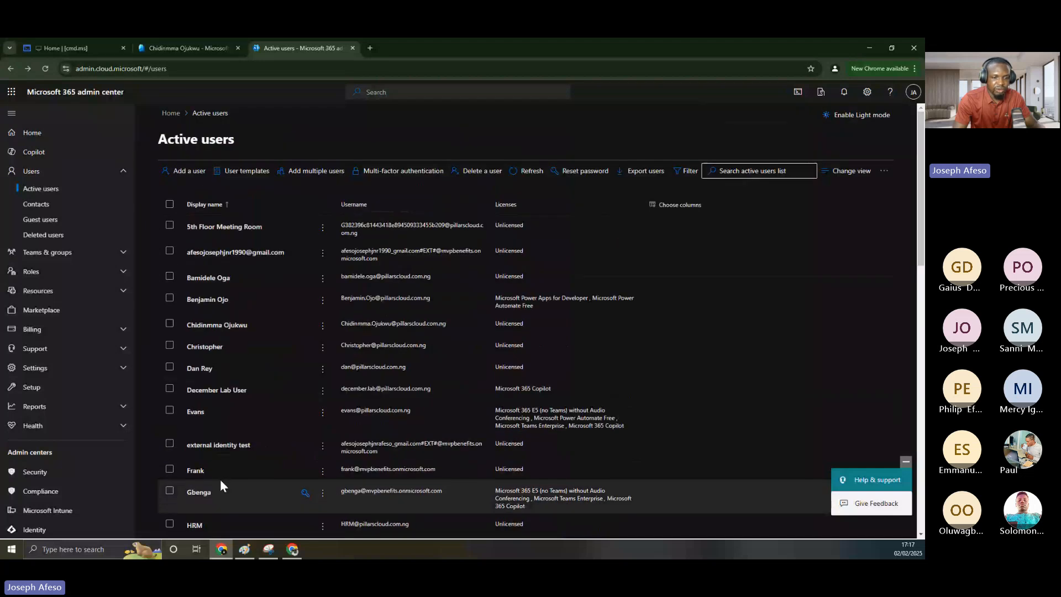
left_click(244, 550)
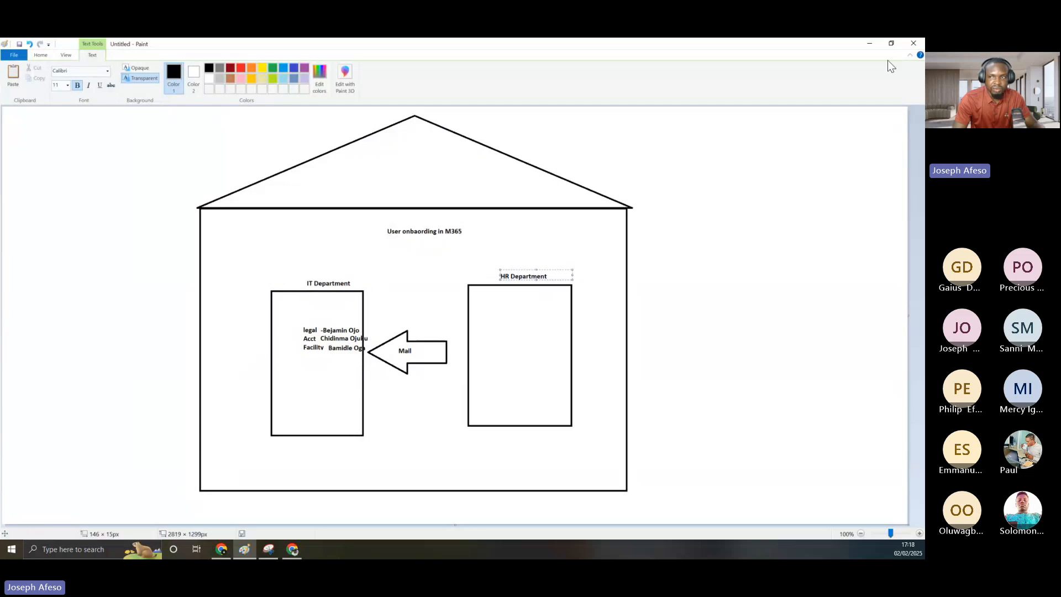
Search Active users for the first onboarded user and review their details panel
left_click(869, 44)
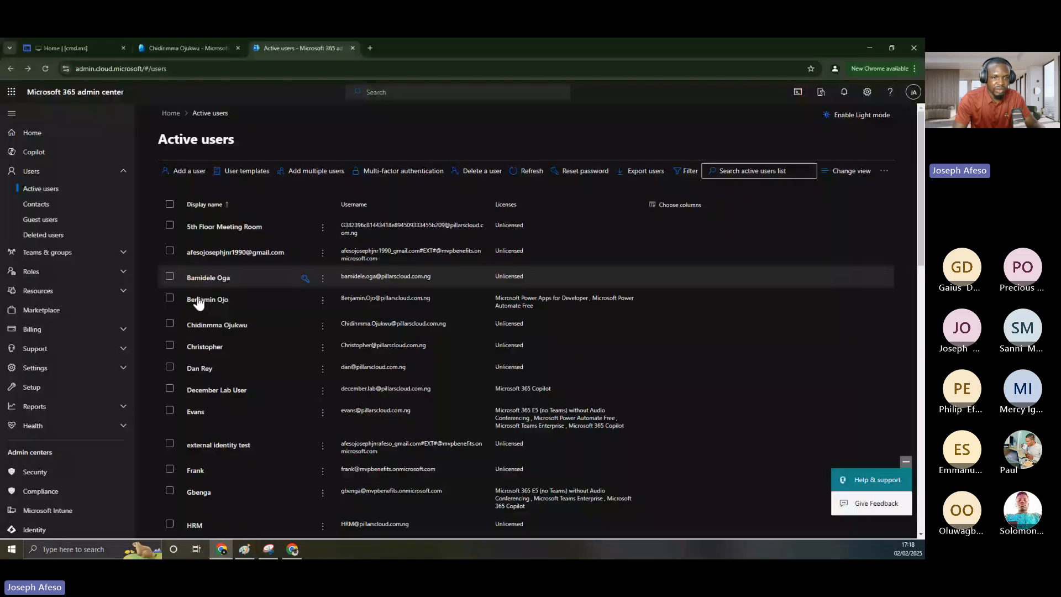
left_click(722, 171)
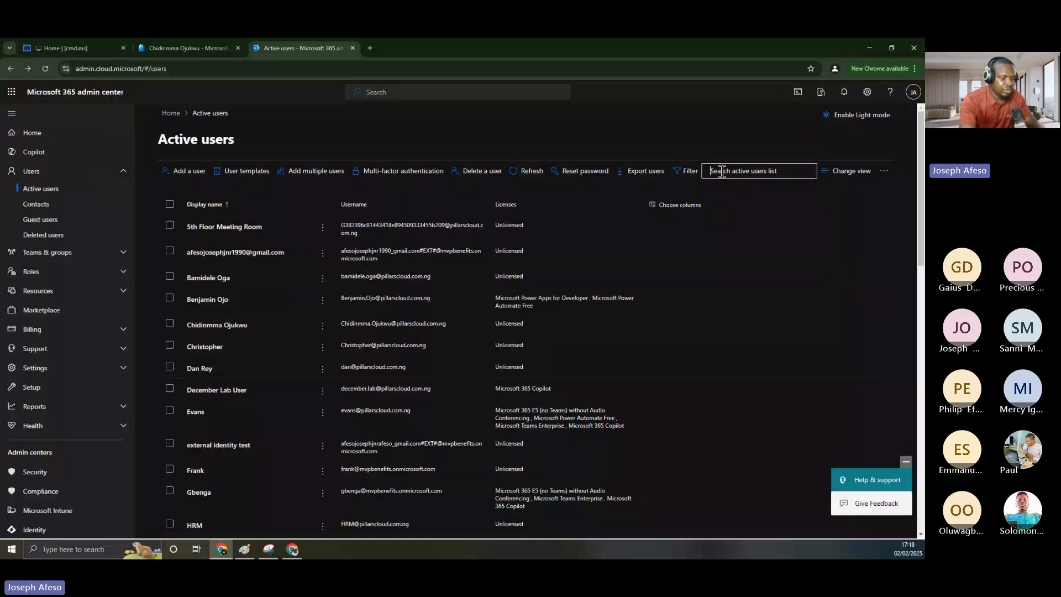
type("chidi")
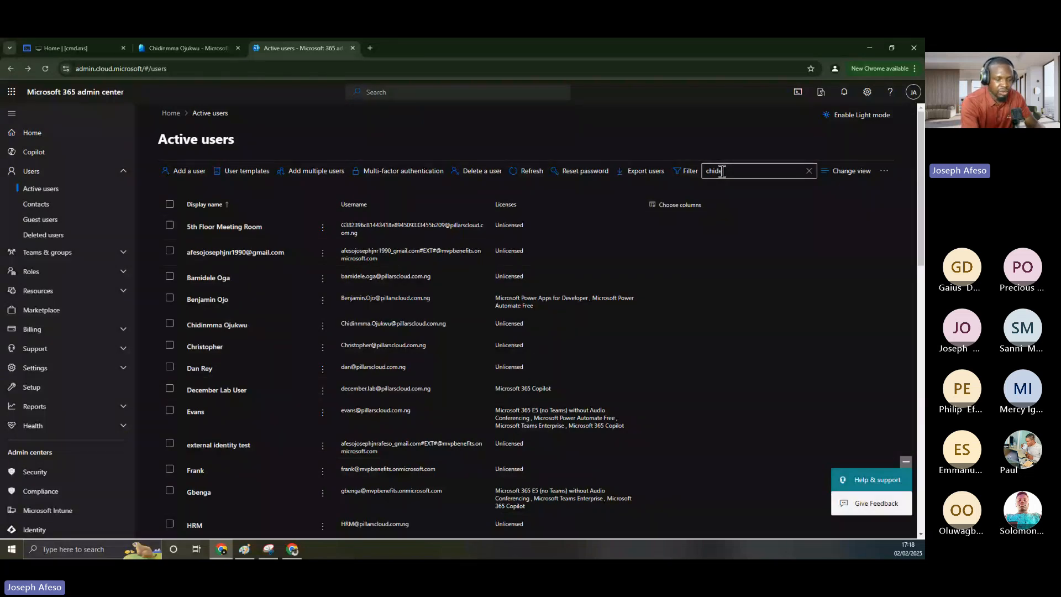
key("BackSpace")
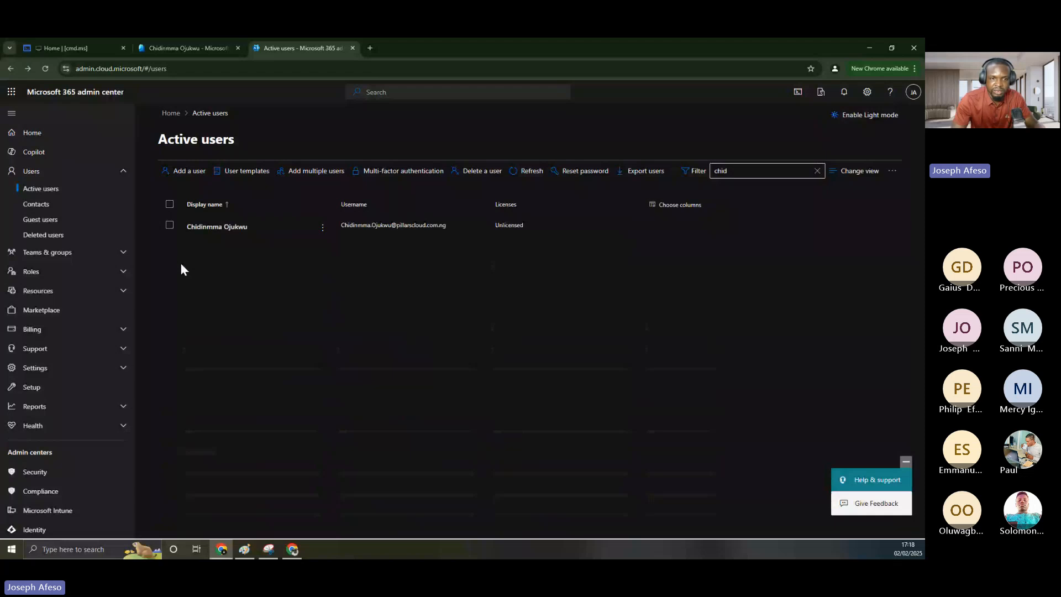
left_click(219, 229)
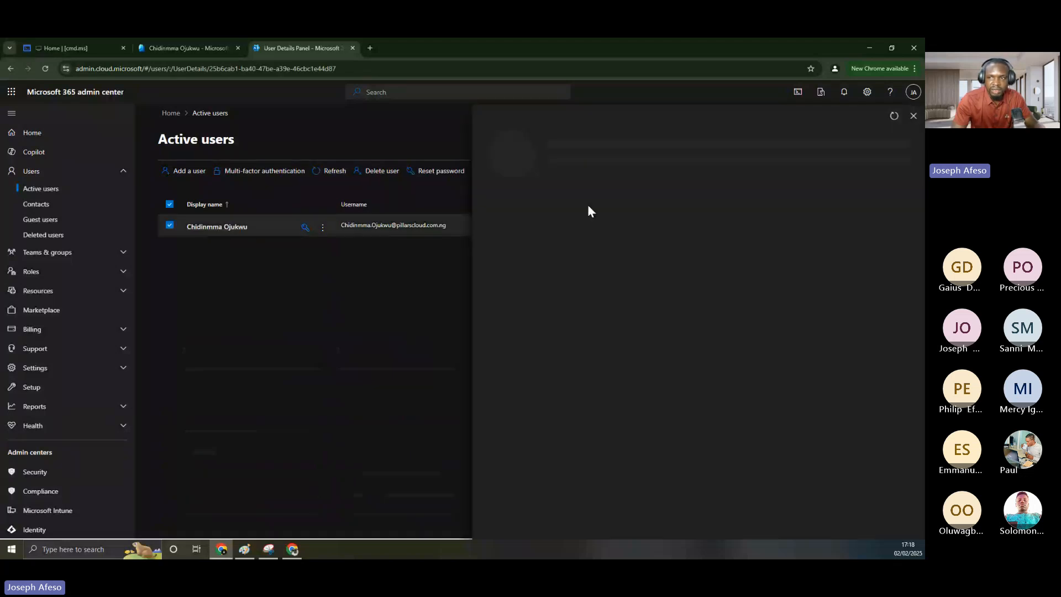
left_click(906, 116)
Replace the search text to look up the second onboarded user, checking the diagram along the way
double_click(778, 170)
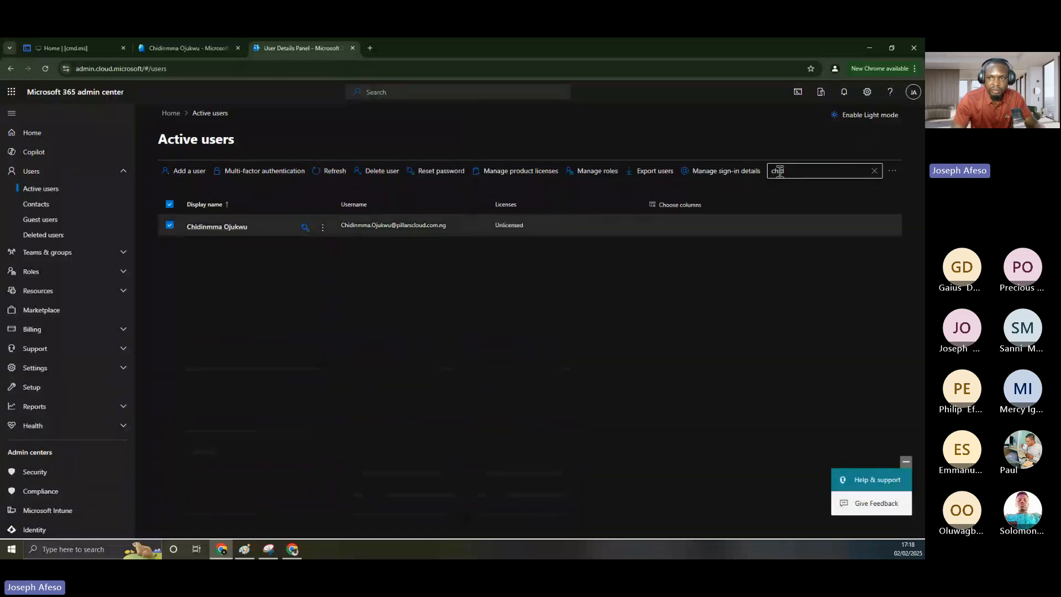
type("ben")
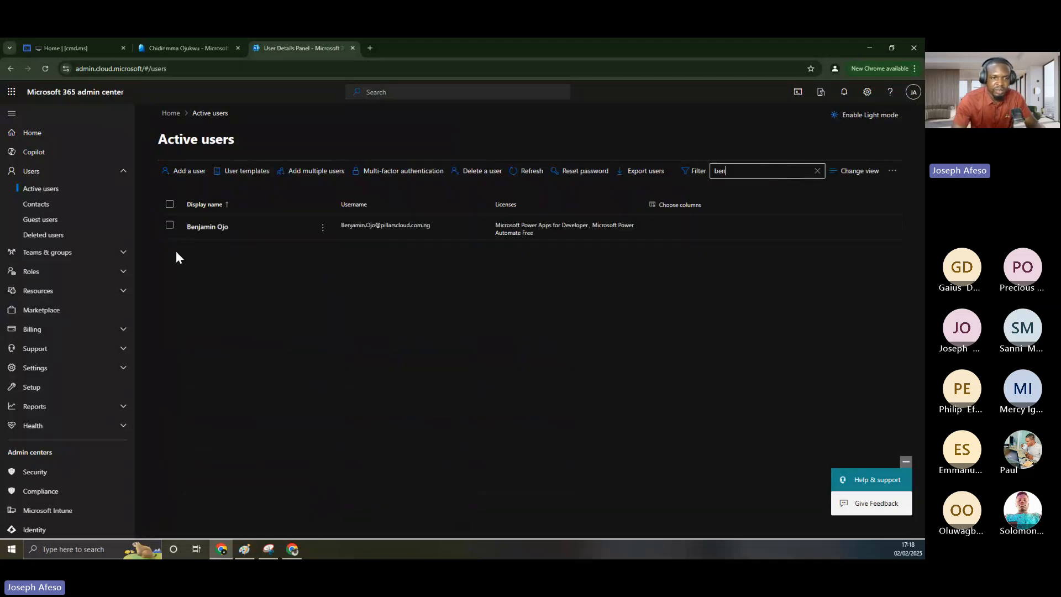
left_click(245, 549)
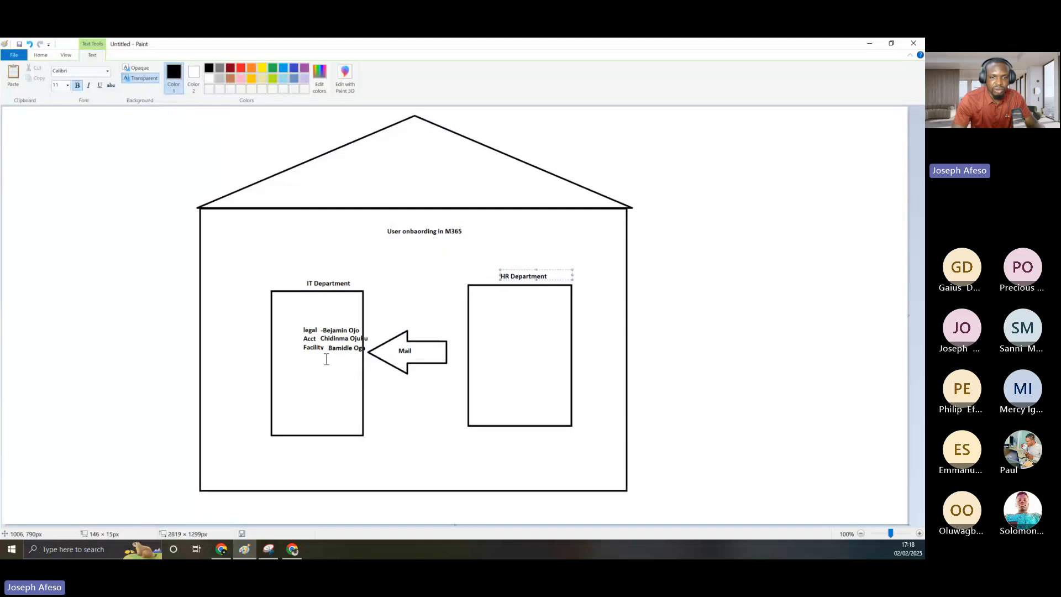
left_click(870, 44)
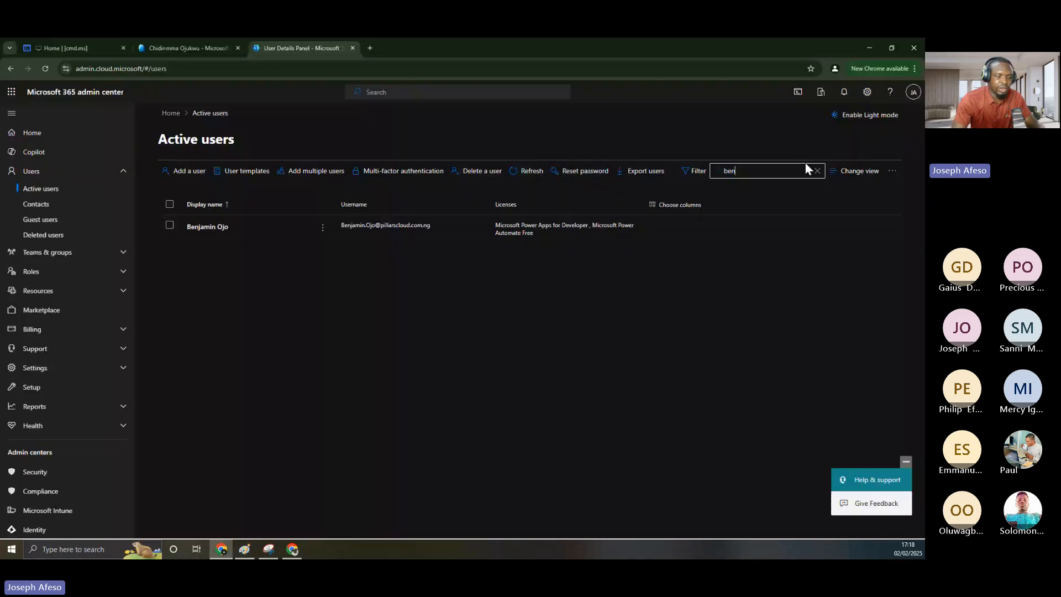
key("BackSpace")
key("BackSpace")
type("a")
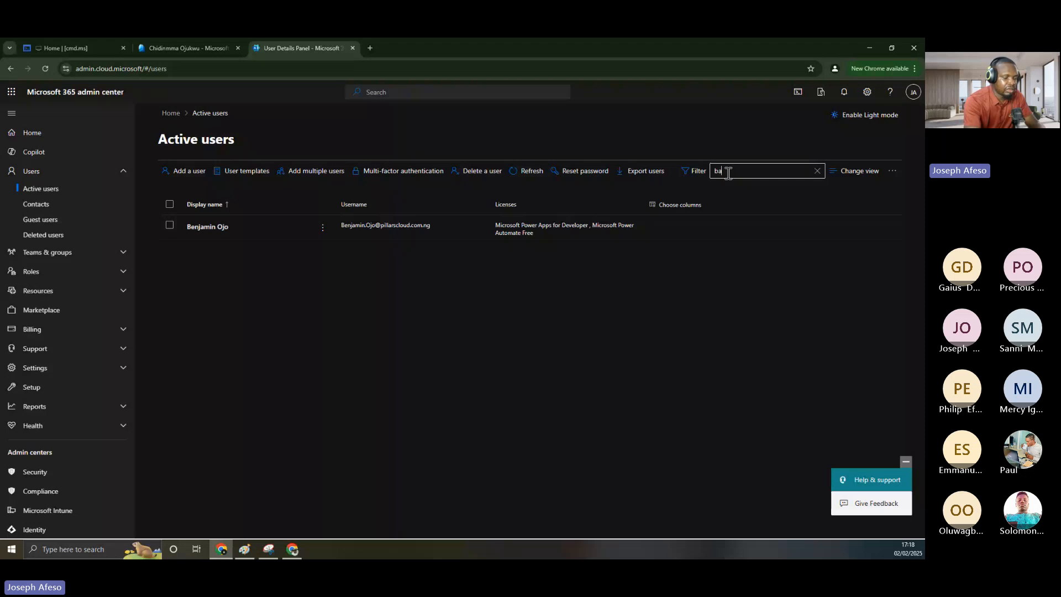
type("mide")
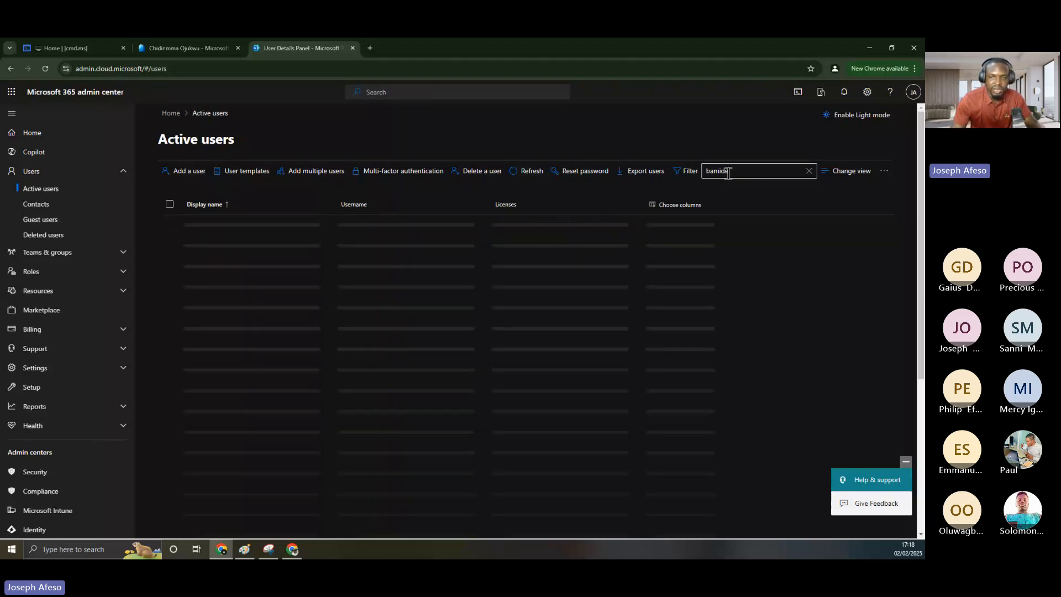